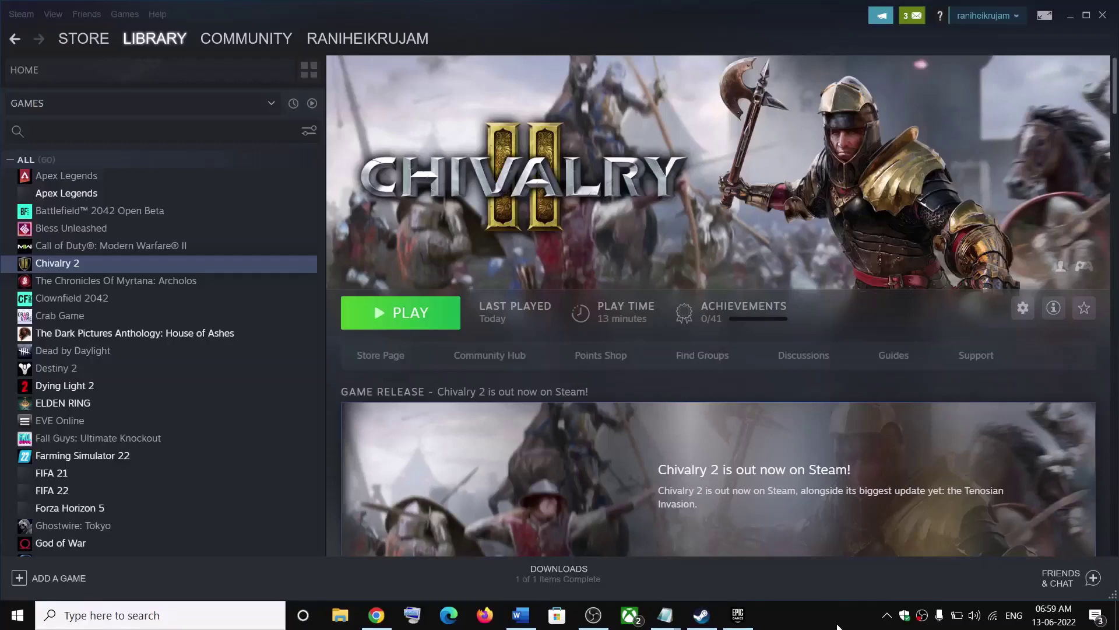
# Highlight 'Crashing, UE', 'UE Crash', 'Error & Freezing' and 'Restart your PC' in the Word fix notes.
pyautogui.click(521, 615)
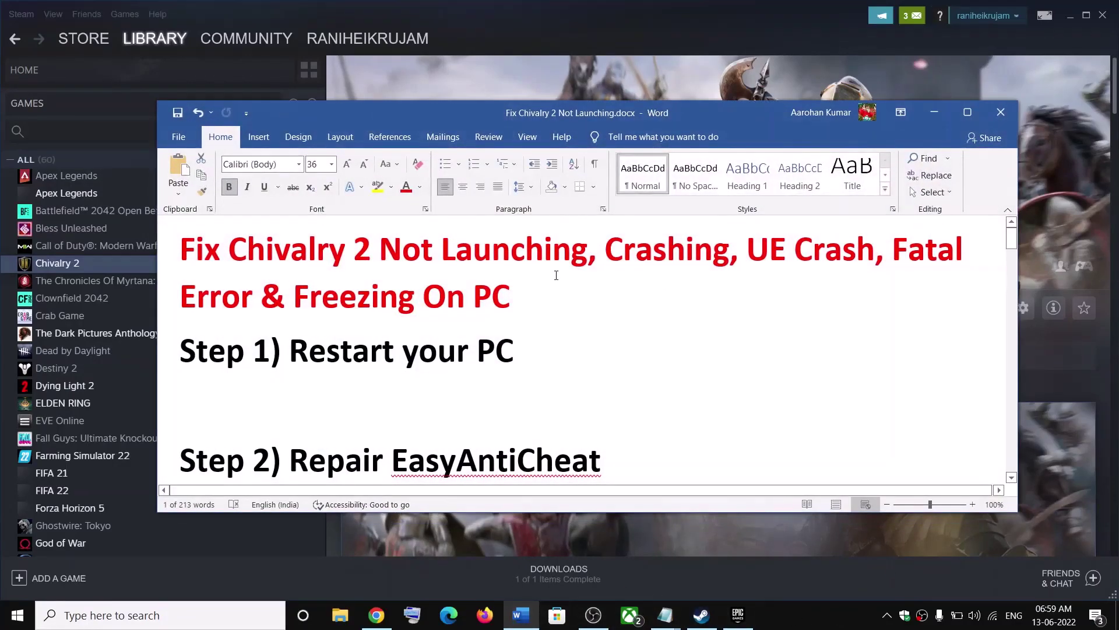
pyautogui.moveTo(377, 254); pyautogui.dragTo(830, 258)
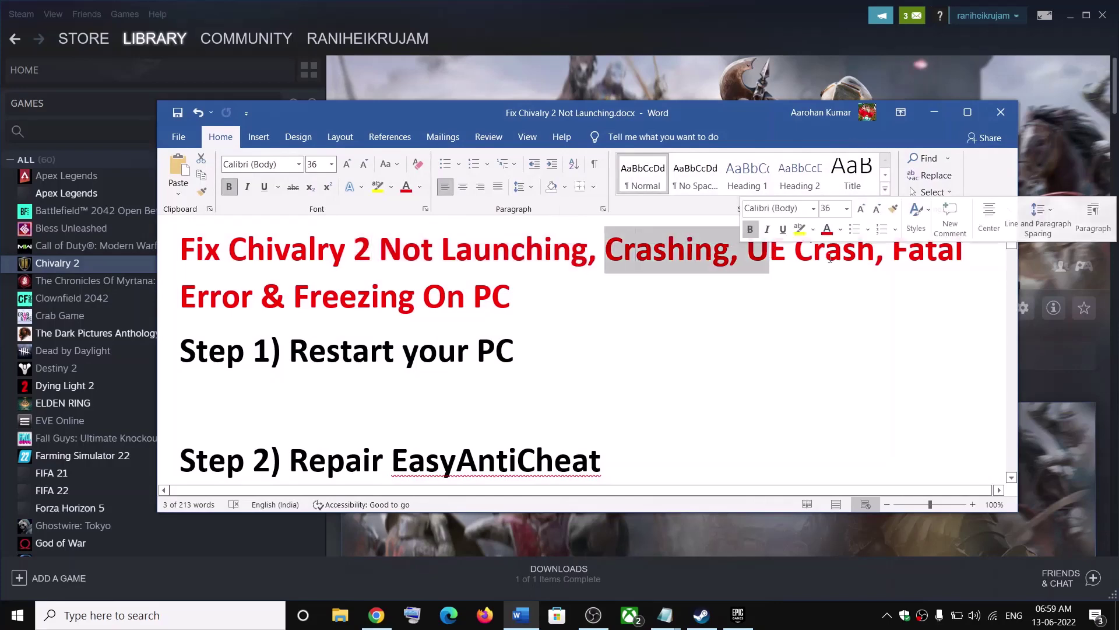
pyautogui.click(787, 262)
pyautogui.moveTo(750, 255); pyautogui.dragTo(875, 257)
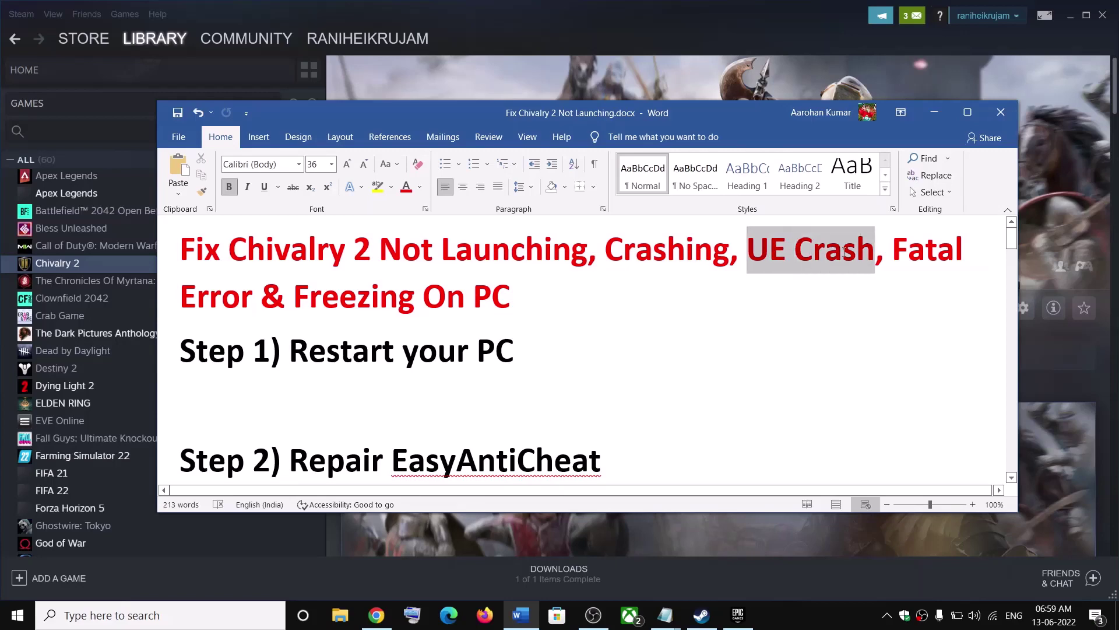
pyautogui.moveTo(215, 298); pyautogui.dragTo(416, 300)
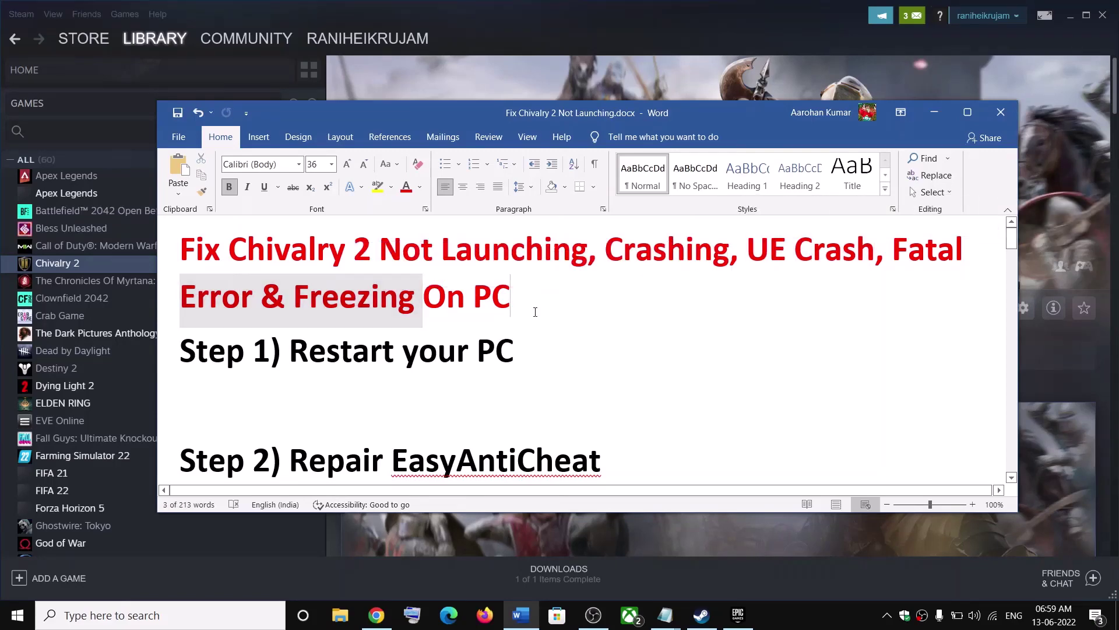
pyautogui.click(513, 298)
pyautogui.moveTo(292, 350); pyautogui.dragTo(514, 350)
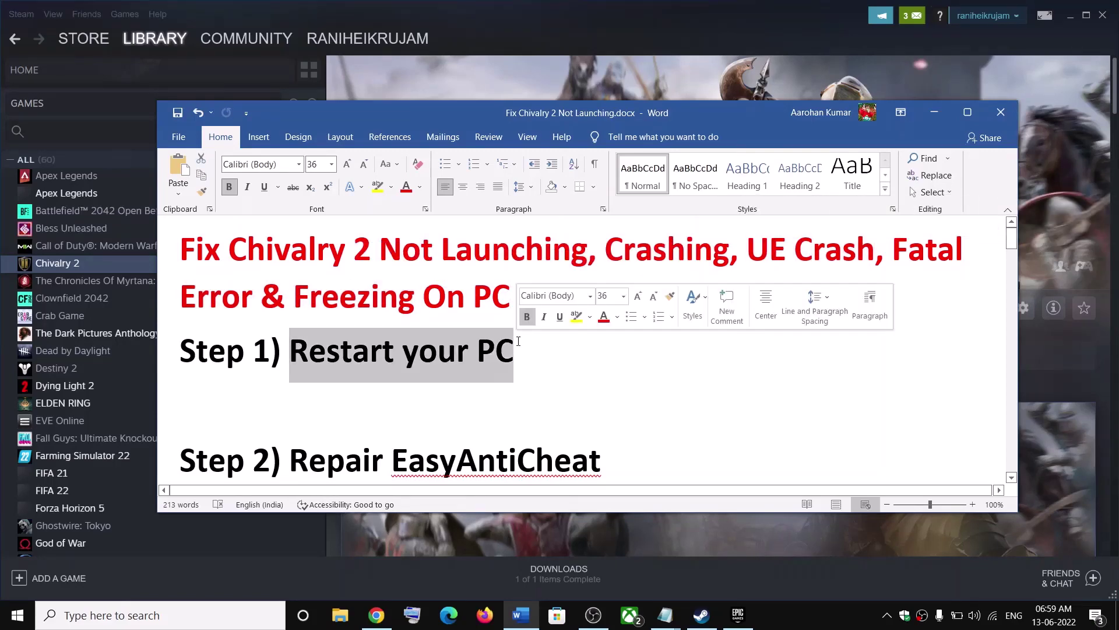
# Minimize Word to reveal Steam, view the Start menu power options, then return to Word.
pyautogui.click(935, 113)
pyautogui.click(6, 615)
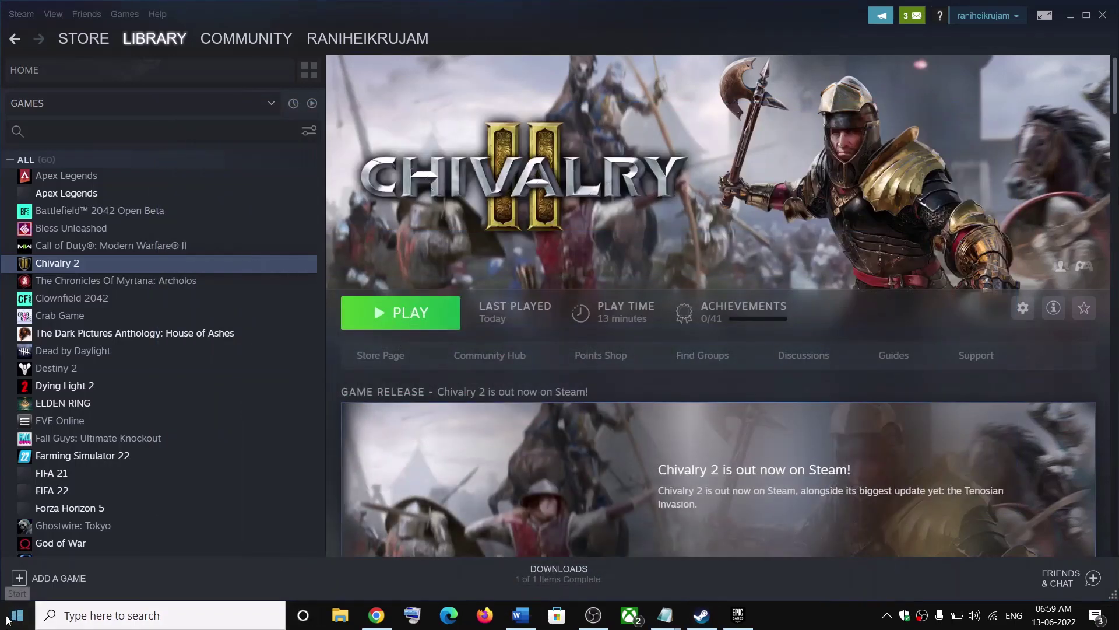
pyautogui.click(19, 583)
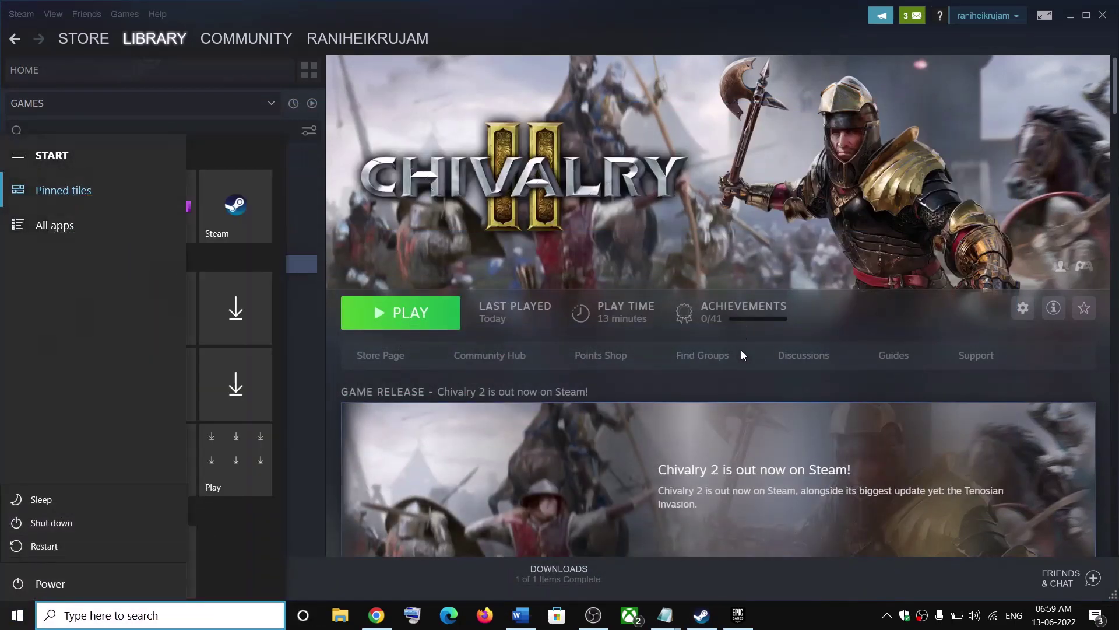
pyautogui.click(521, 615)
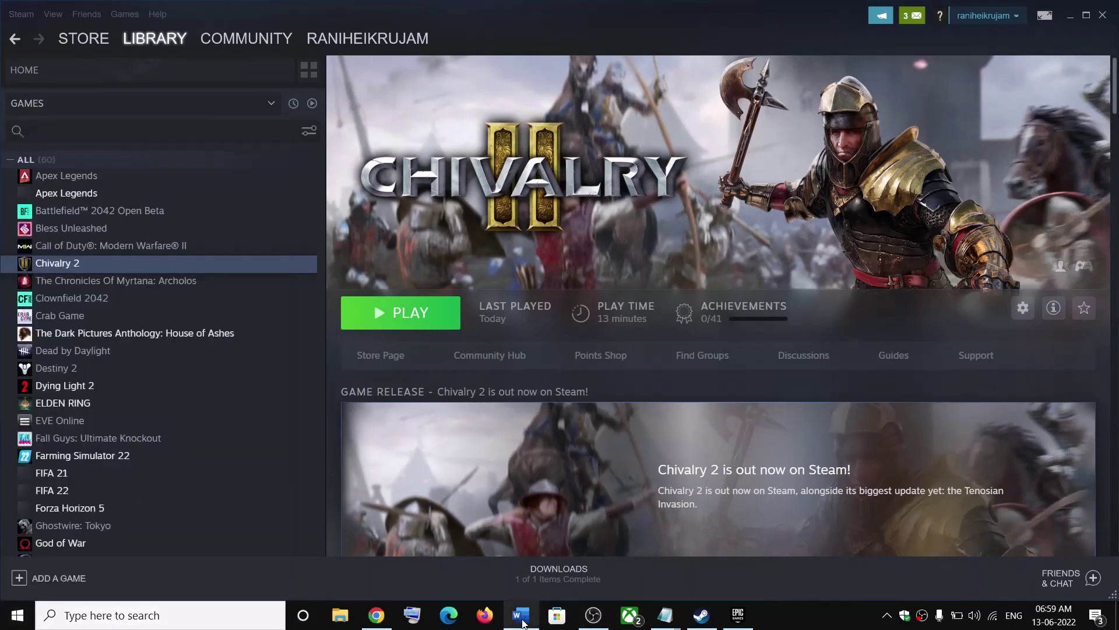
# Highlight 'Repair EasyAntiCheat' in the notes, then browse Chivalry 2's local files from Steam.
pyautogui.scroll(-1, 304, 439)
pyautogui.moveTo(299, 427); pyautogui.dragTo(601, 429)
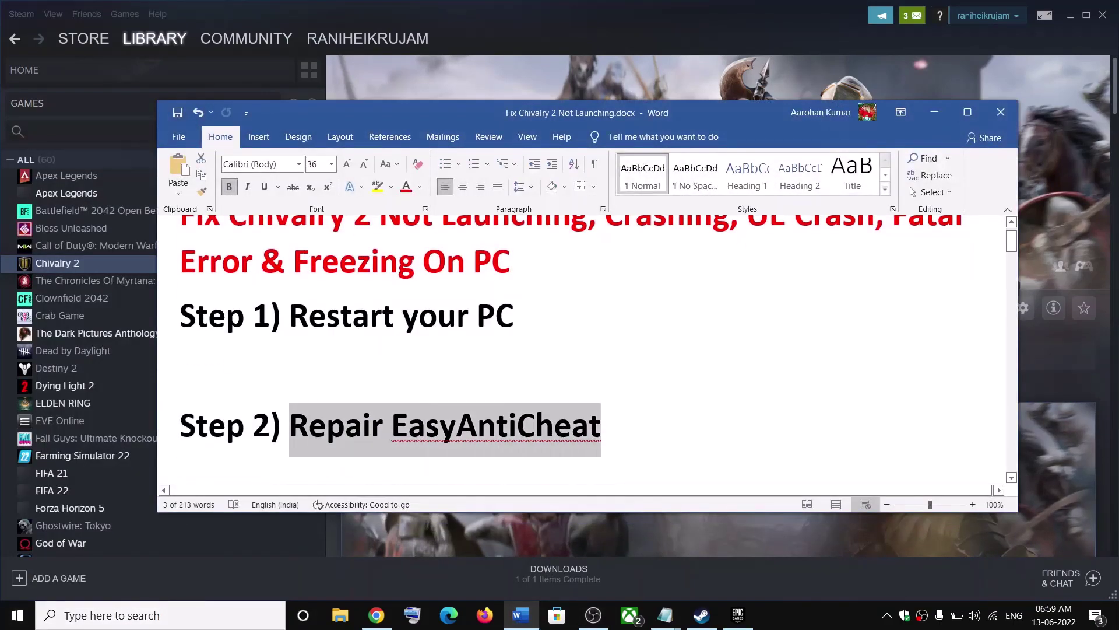
pyautogui.click(934, 113)
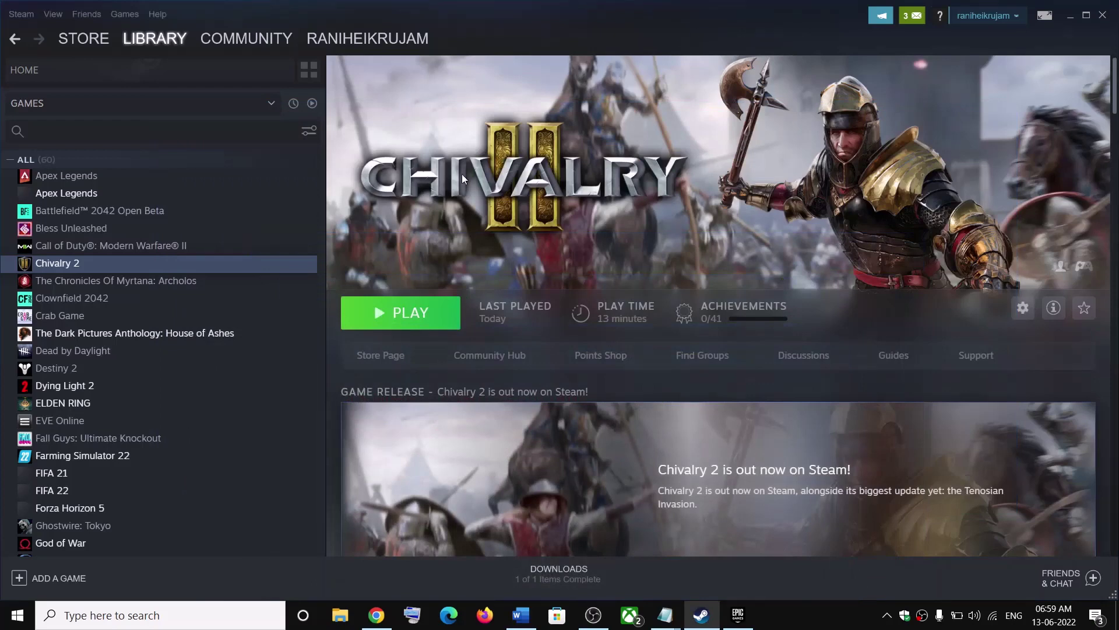
pyautogui.rightClick(85, 261)
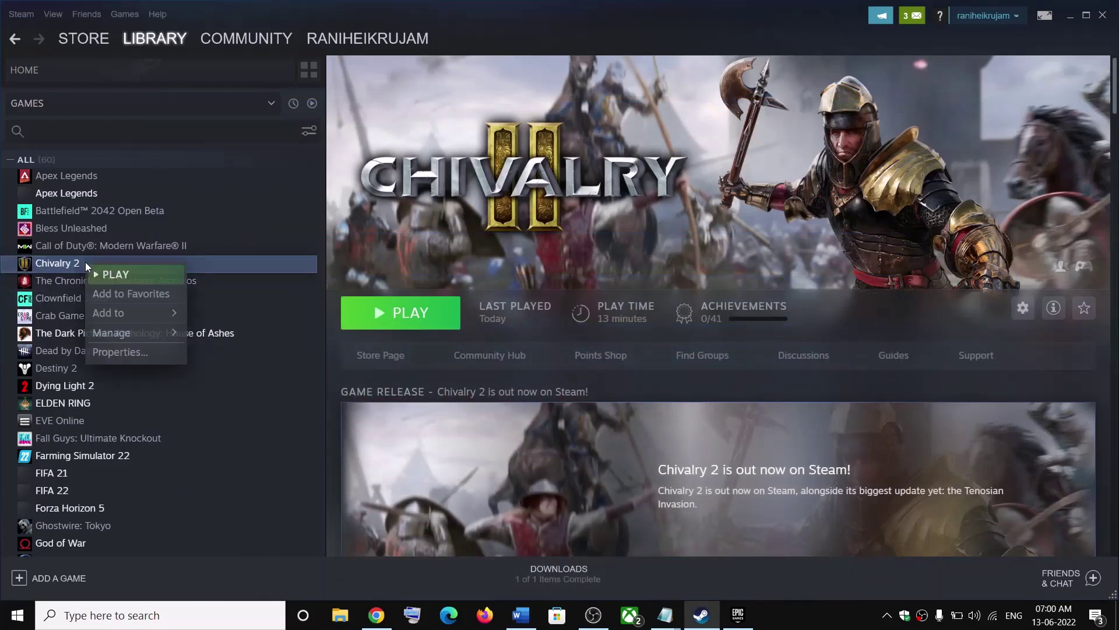
pyautogui.moveTo(127, 335)
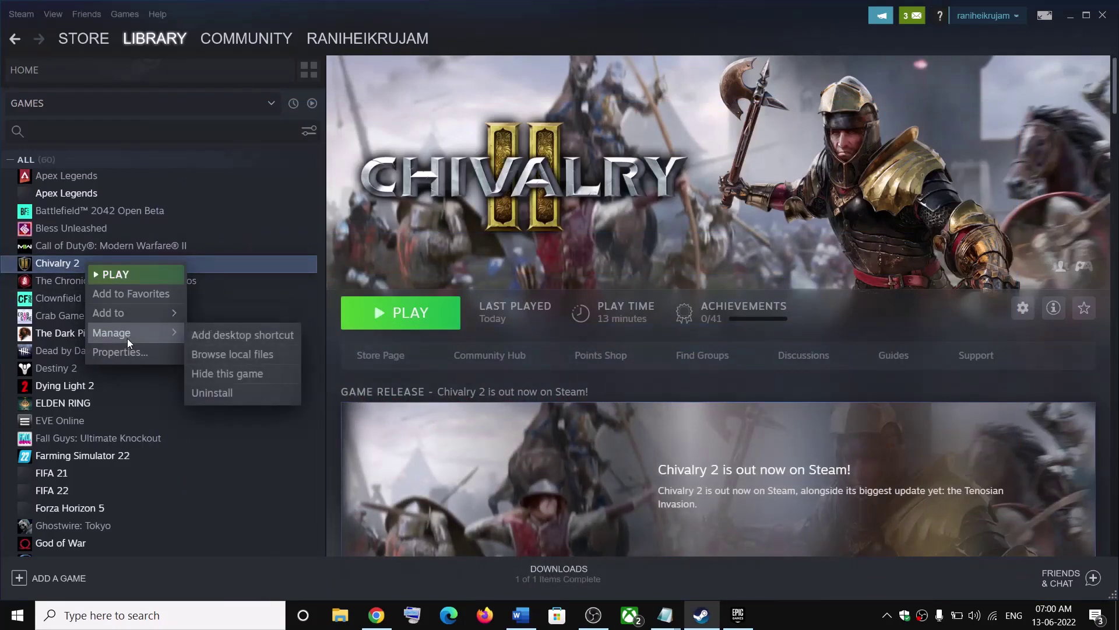
pyautogui.click(242, 353)
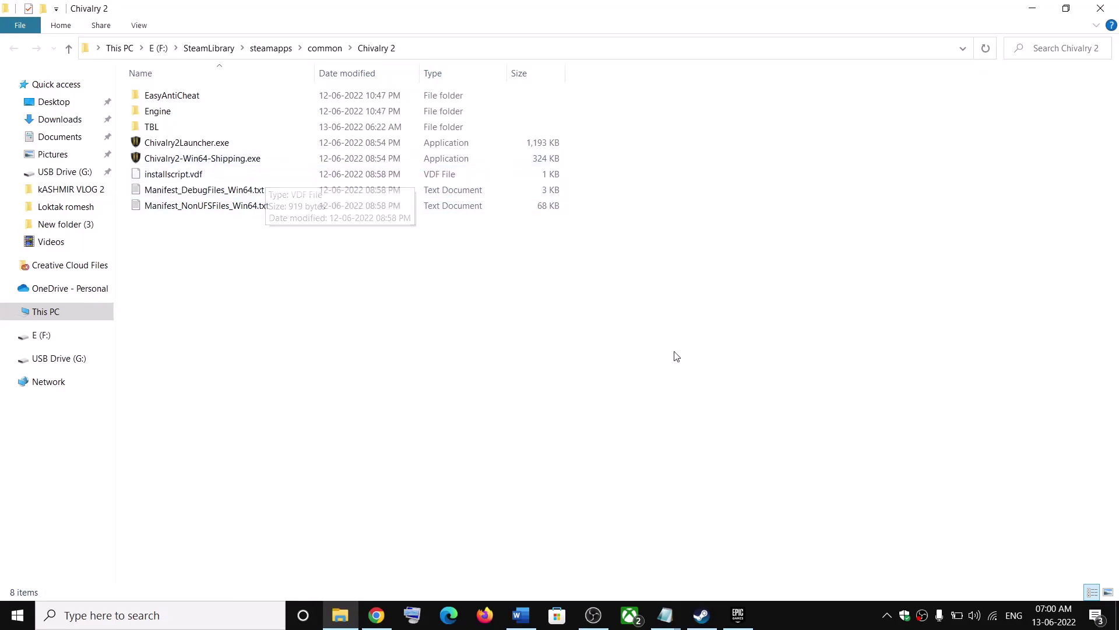
# Open the EasyAntiCheat folder and run EasyAntiCheat_Setup.exe as administrator.
pyautogui.click(522, 614)
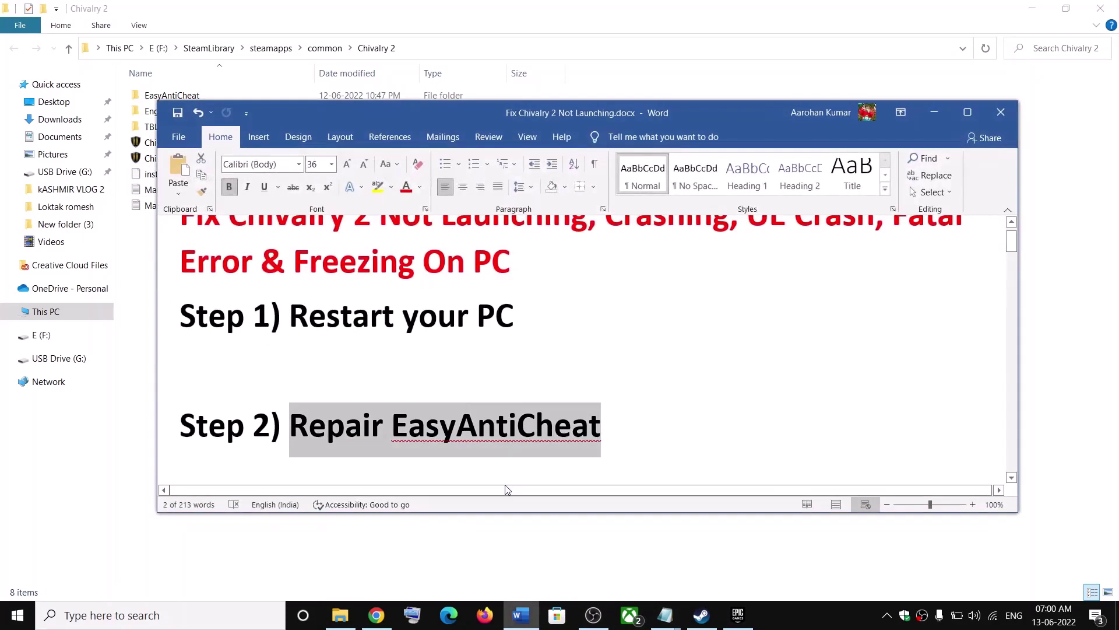
pyautogui.click(170, 95)
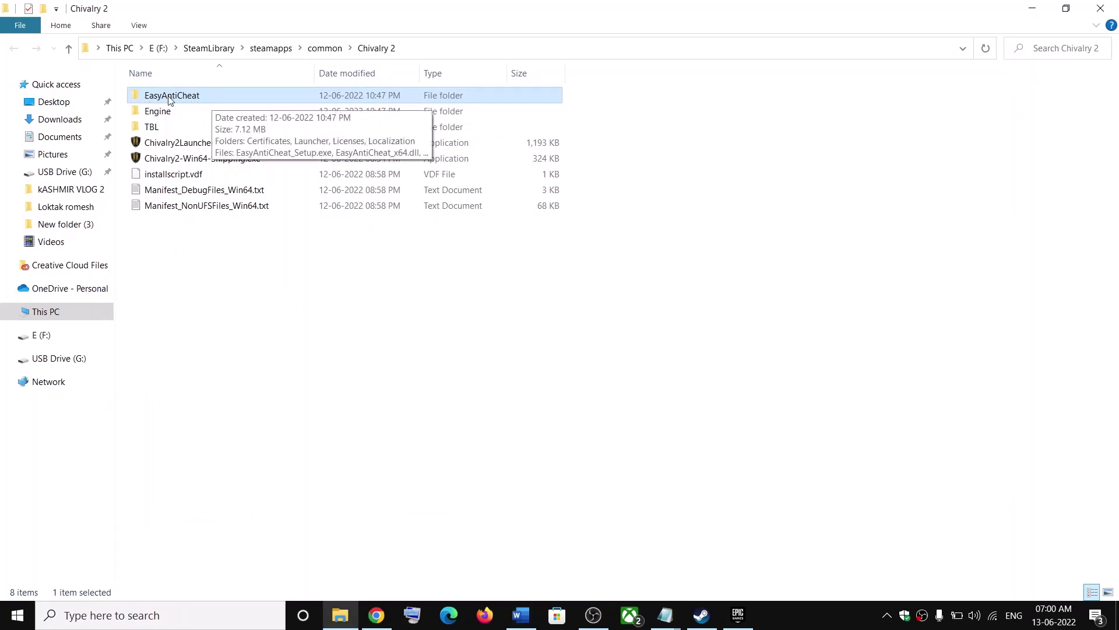
pyautogui.doubleClick(174, 97)
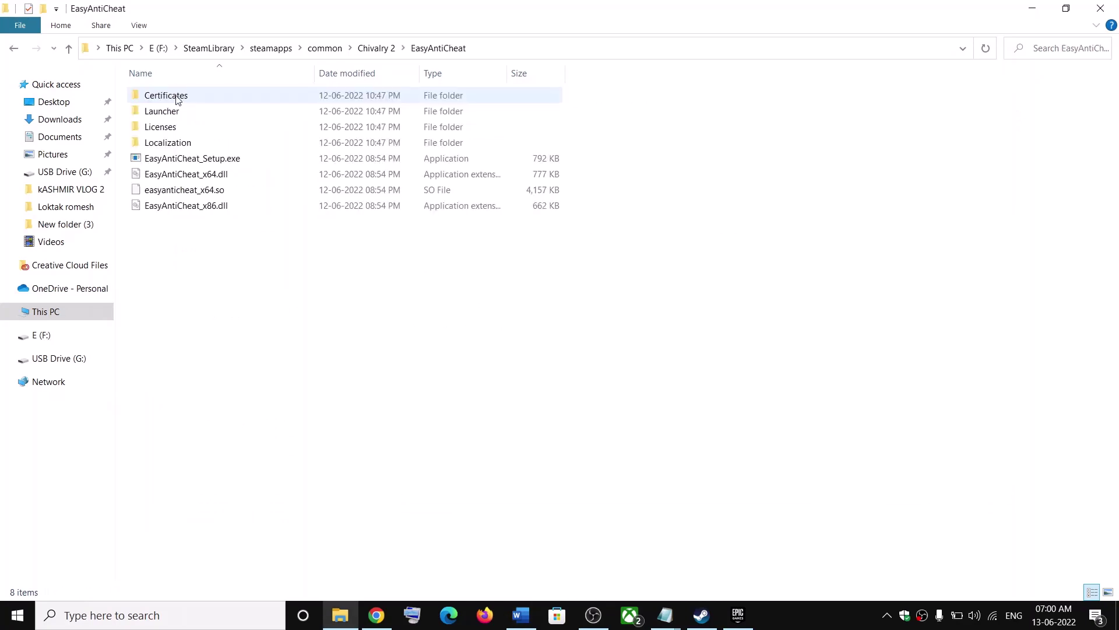
pyautogui.click(175, 162)
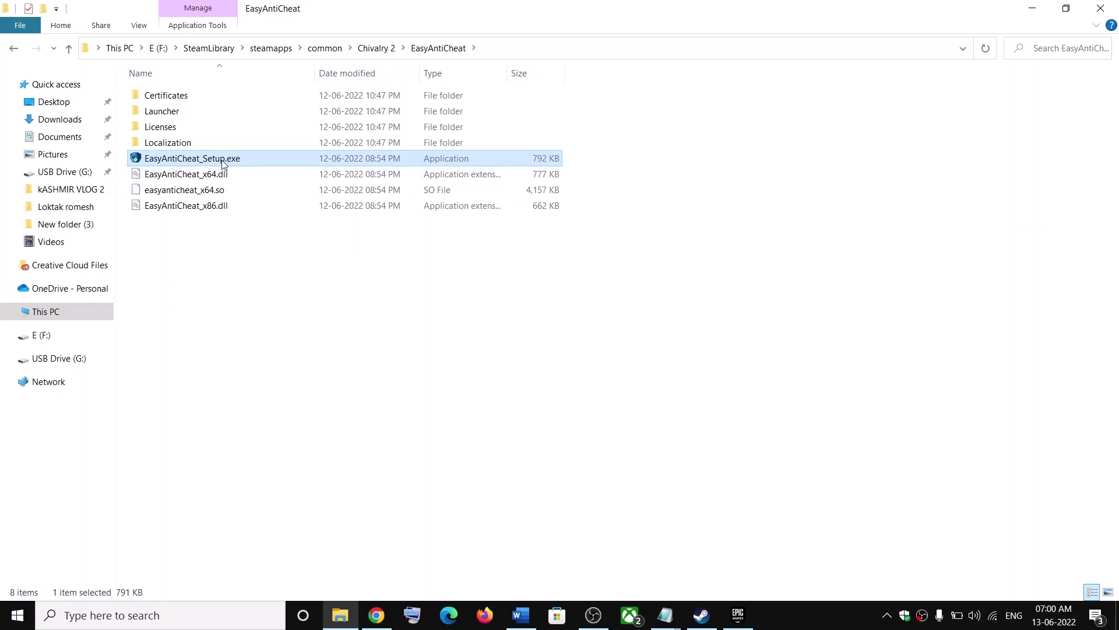
pyautogui.rightClick(221, 162)
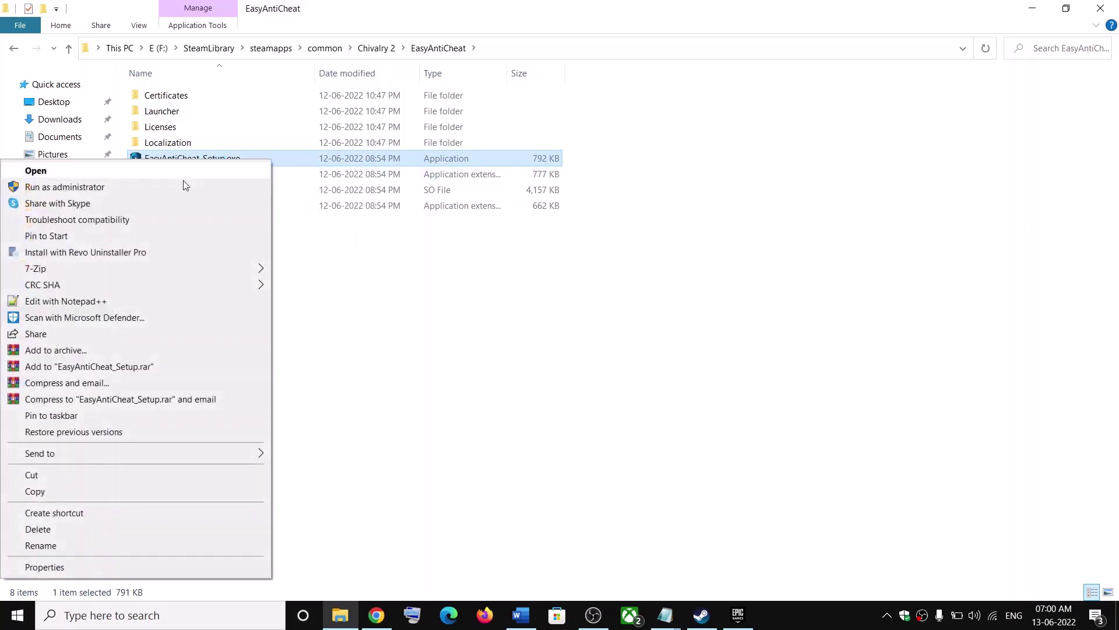
pyautogui.click(64, 186)
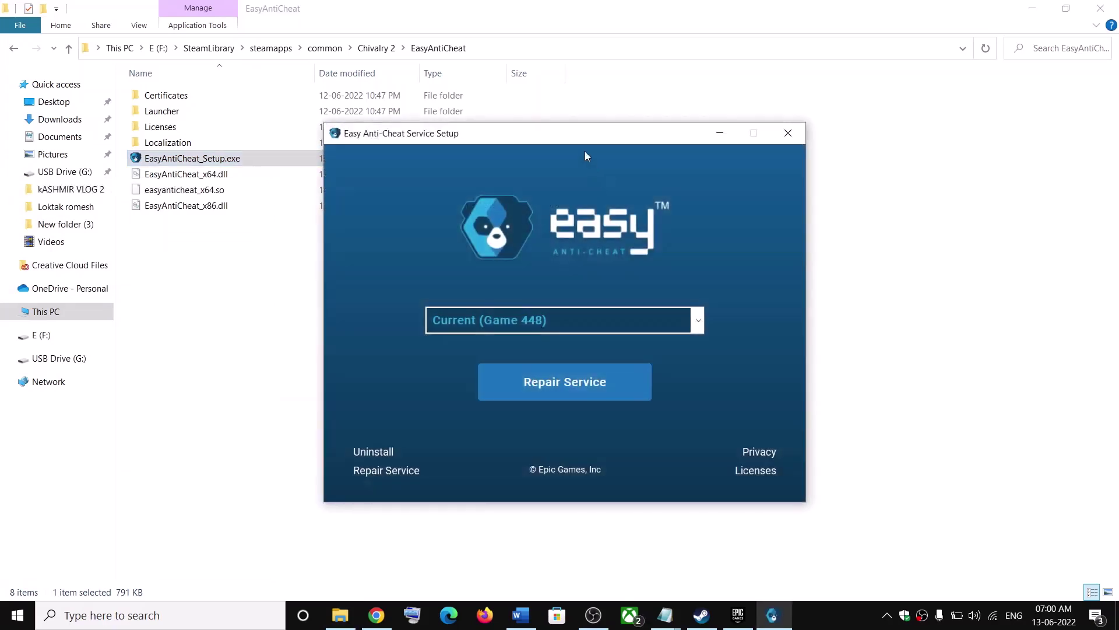
# Run Repair Service in Easy Anti-Cheat Setup and close it when done.
pyautogui.moveTo(574, 140); pyautogui.dragTo(678, 129)
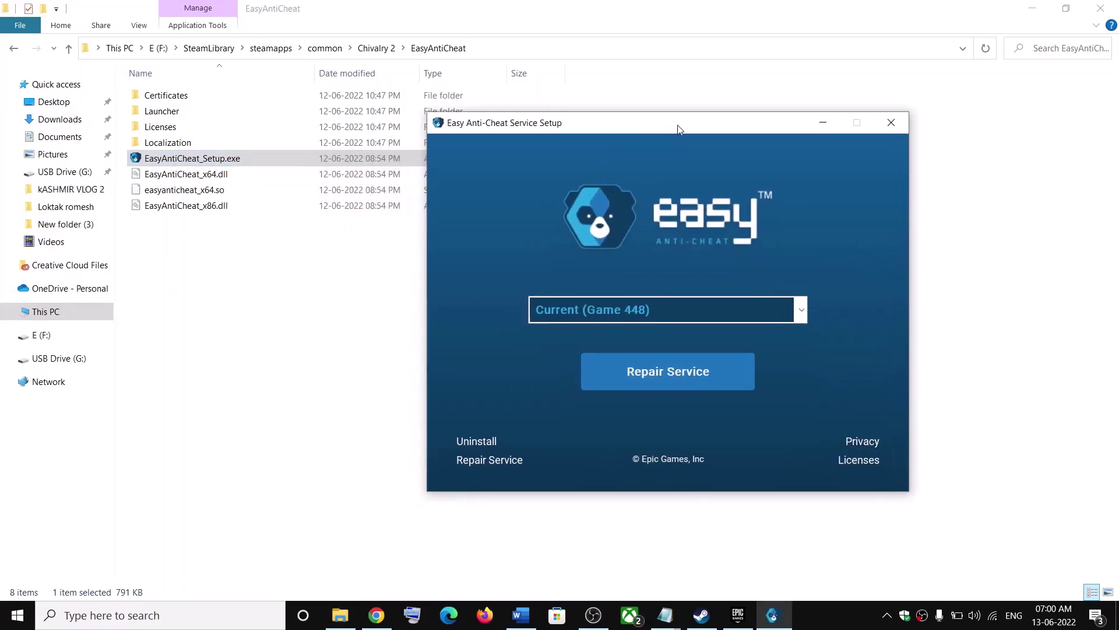
pyautogui.click(658, 380)
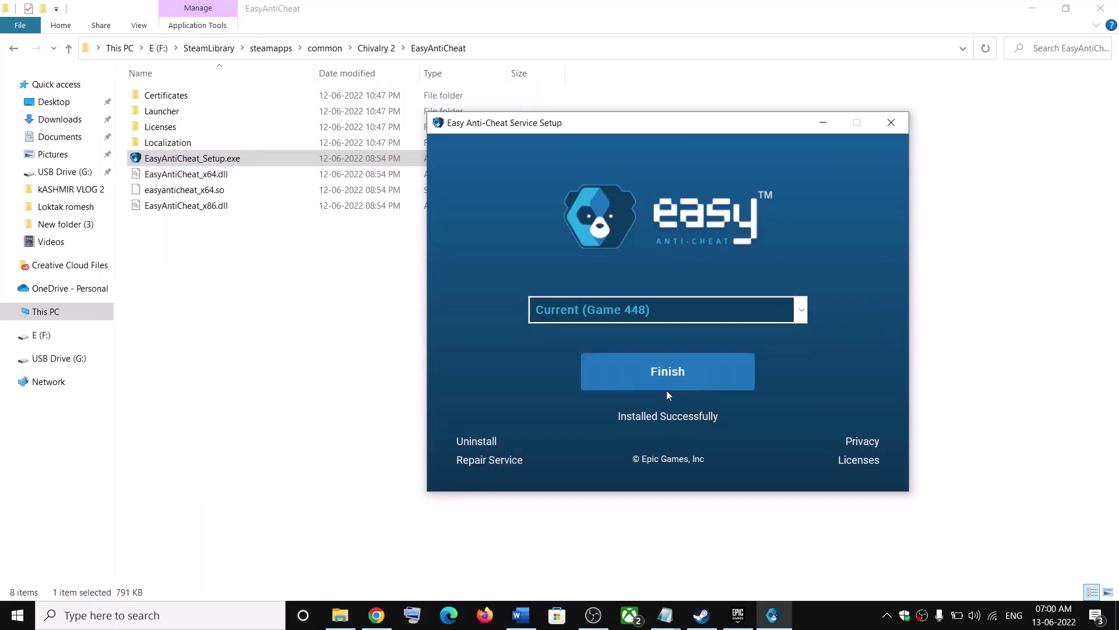
pyautogui.click(891, 123)
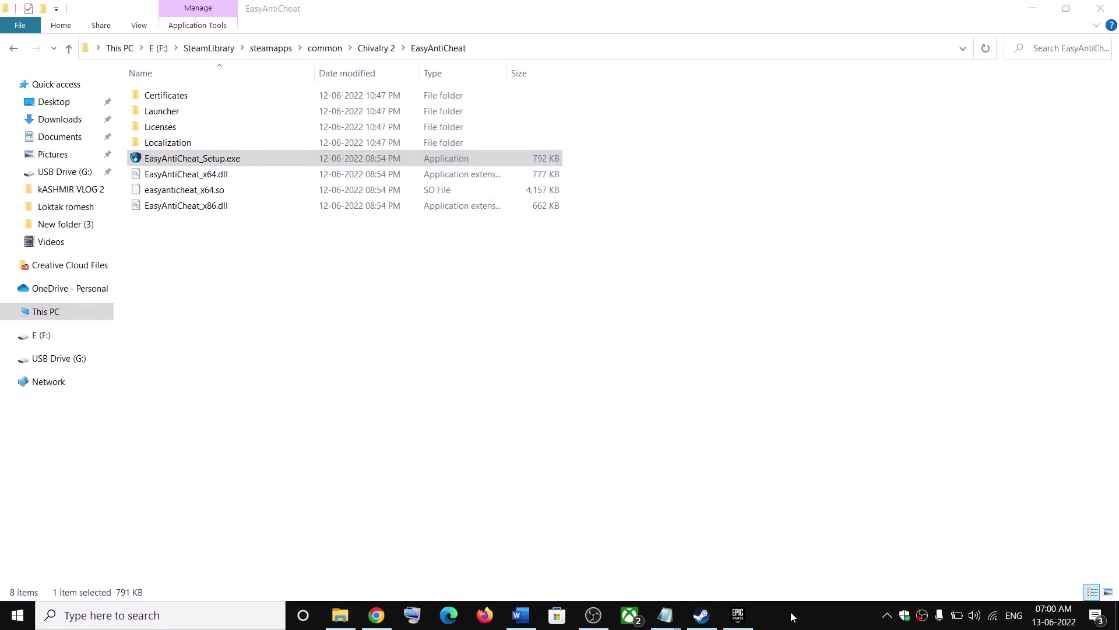
# Relaunch the setup as administrator, uninstall Easy Anti-Cheat, reinstall it and finish.
pyautogui.click(185, 164)
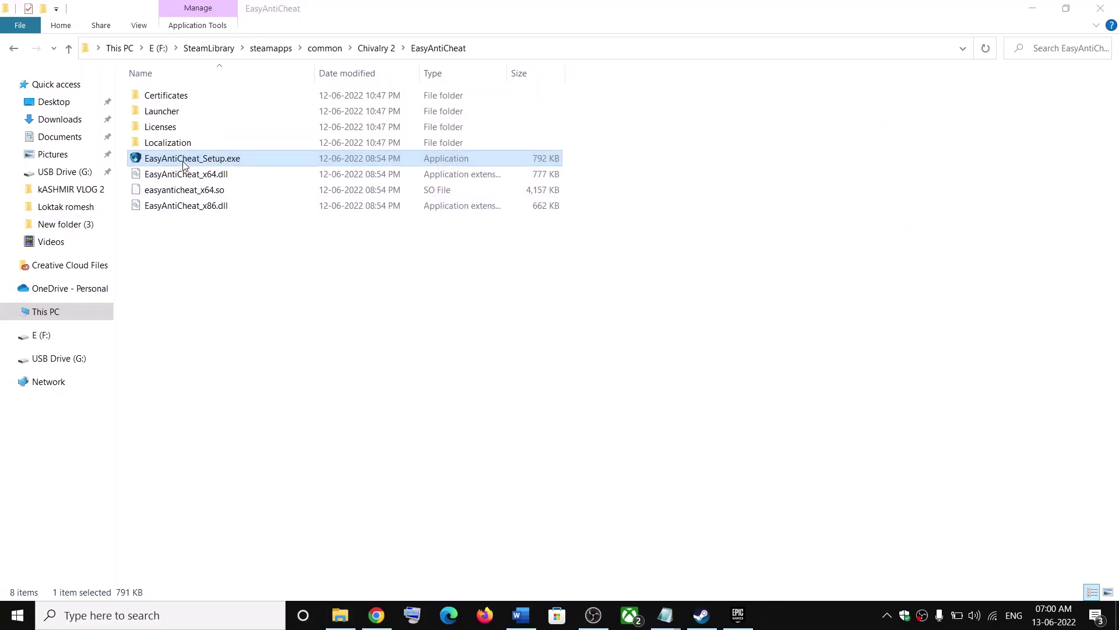
pyautogui.rightClick(184, 165)
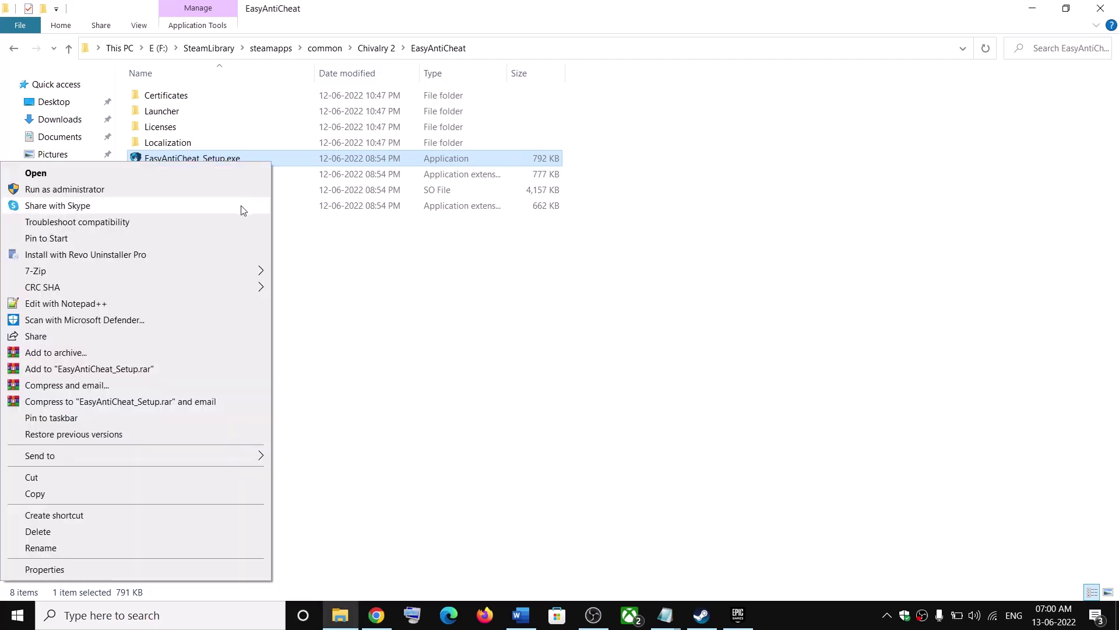
pyautogui.click(73, 193)
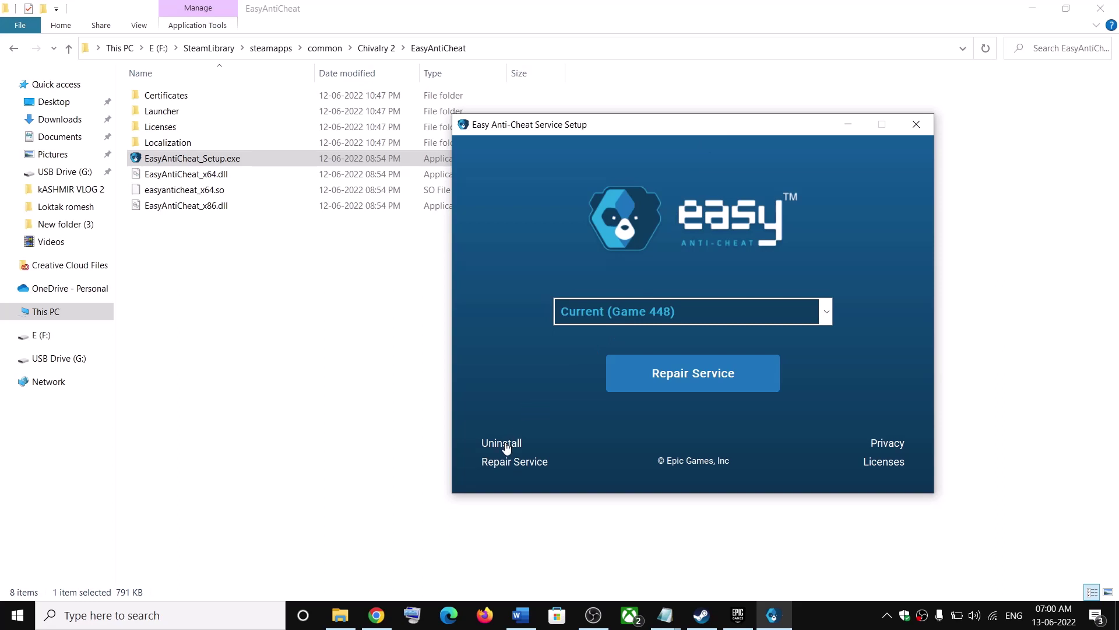
pyautogui.click(505, 444)
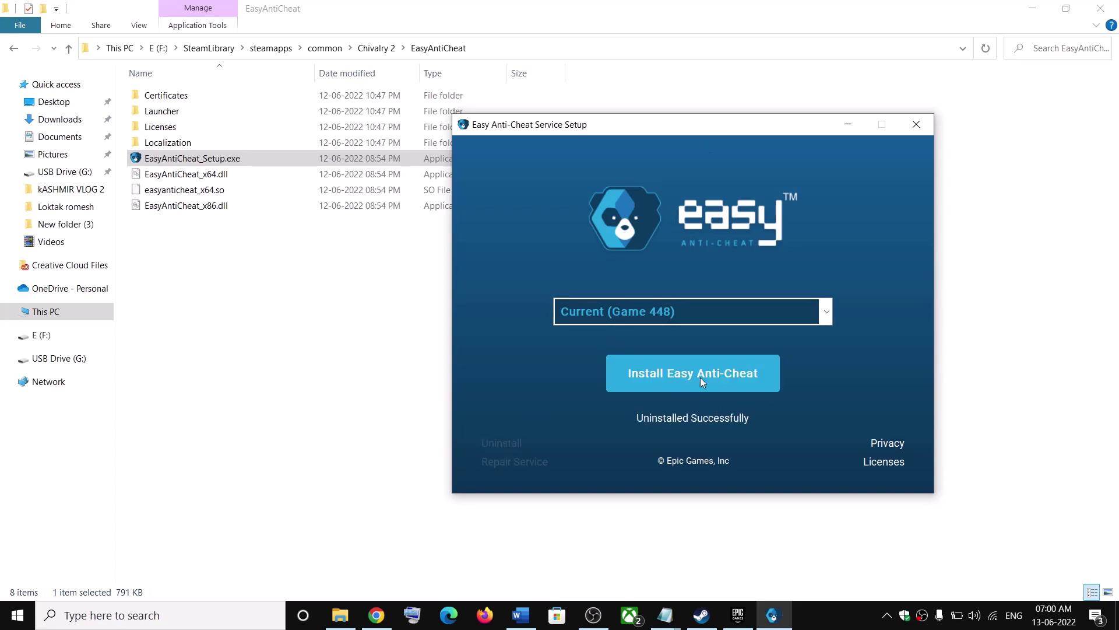
pyautogui.click(669, 380)
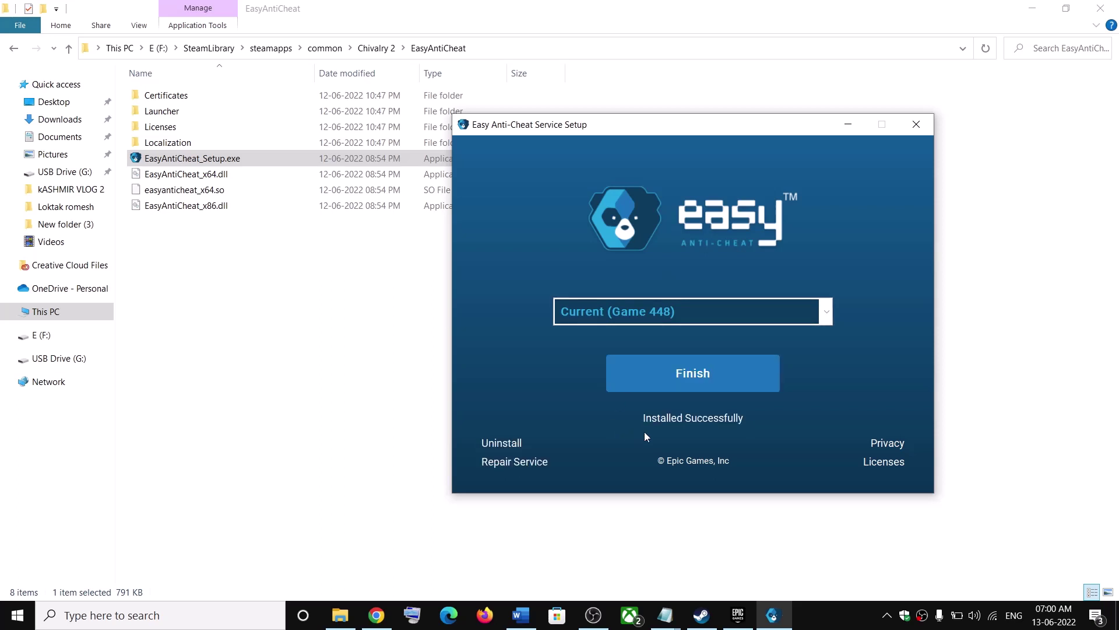
pyautogui.click(673, 376)
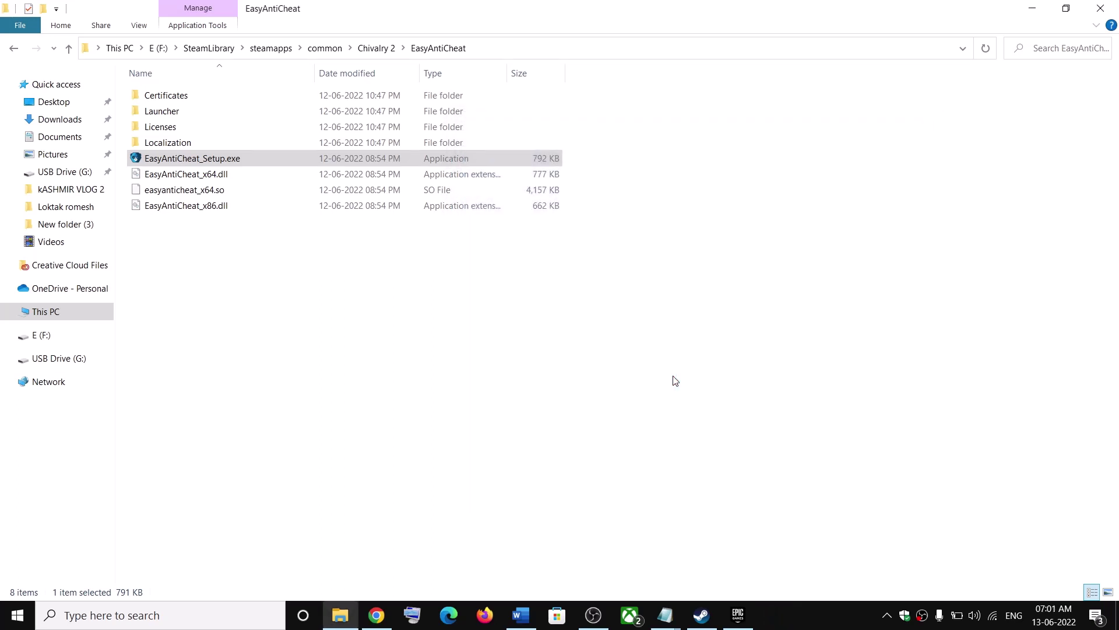
# Scroll to Step 3 in the notes and highlight the NVIDIA and AMD driver links.
pyautogui.click(521, 615)
pyautogui.scroll(-3, 425, 437)
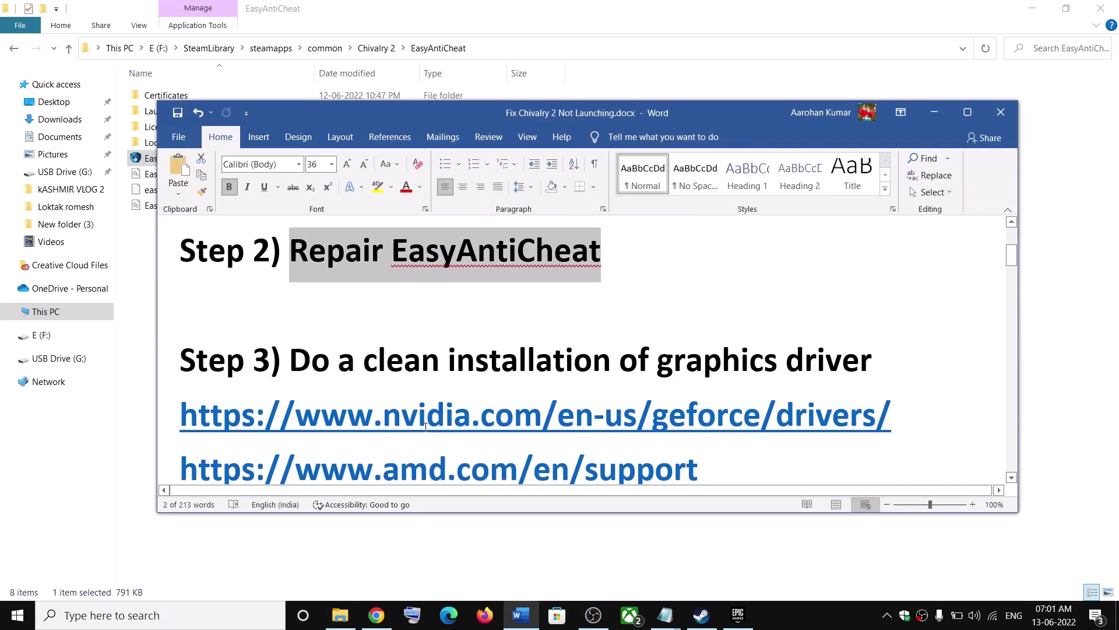
pyautogui.moveTo(362, 367); pyautogui.dragTo(871, 367)
pyautogui.scroll(-1, 399, 357)
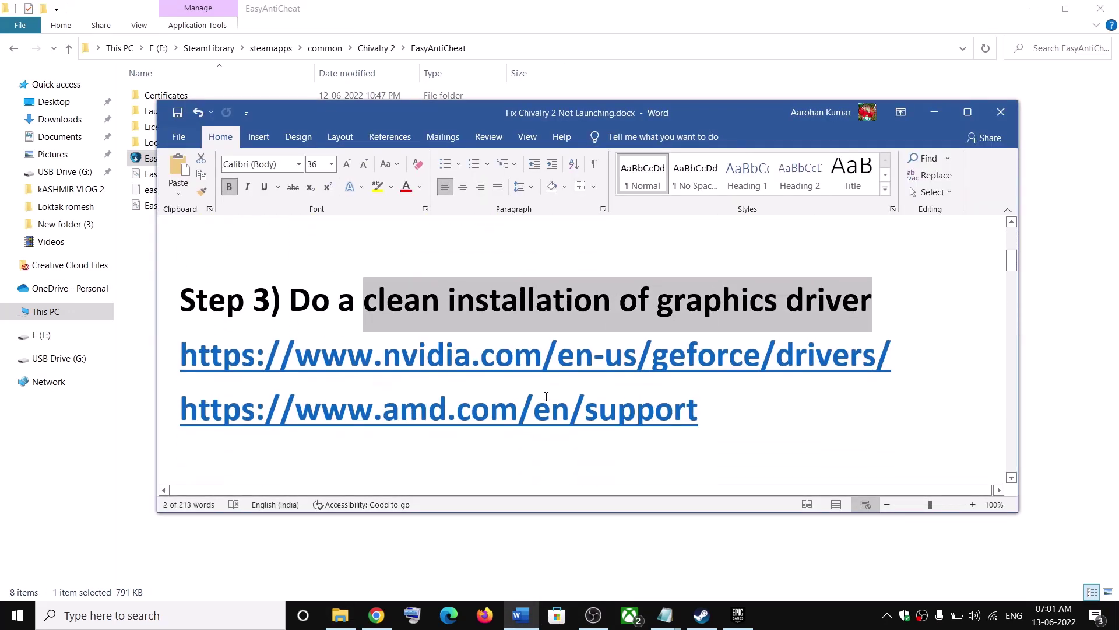
pyautogui.moveTo(472, 349); pyautogui.dragTo(653, 349)
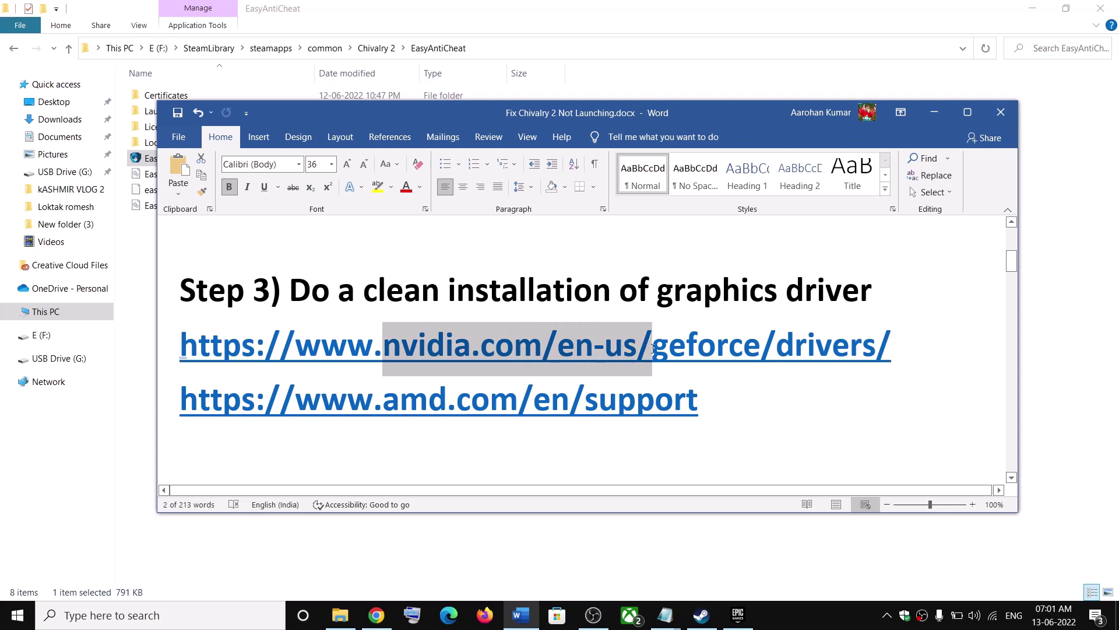
pyautogui.moveTo(345, 408); pyautogui.dragTo(599, 407)
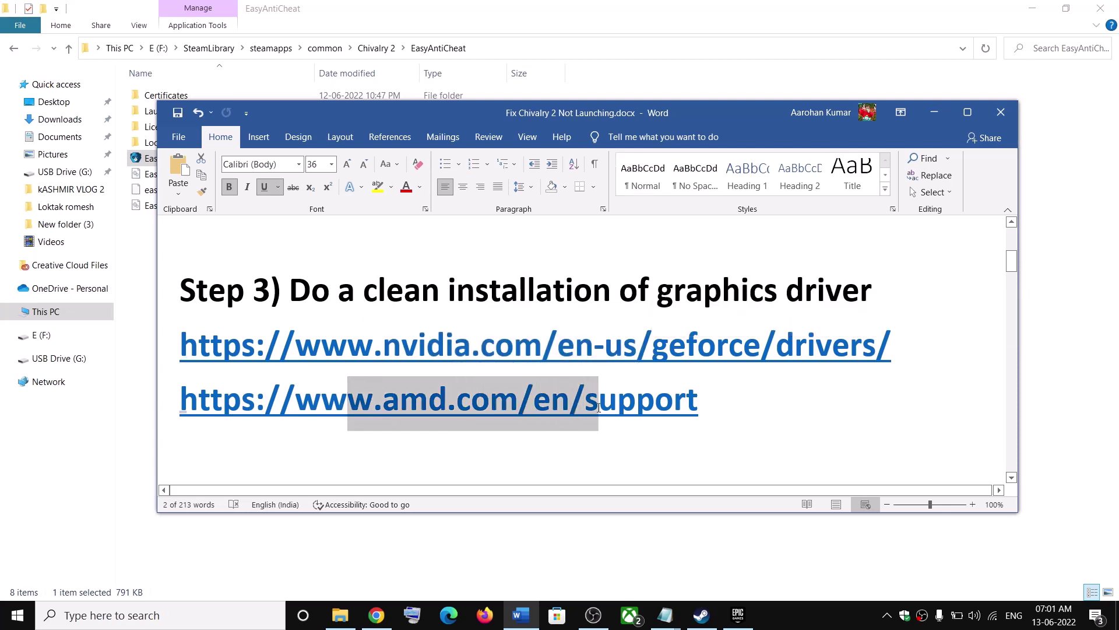
pyautogui.moveTo(455, 350); pyautogui.dragTo(686, 350)
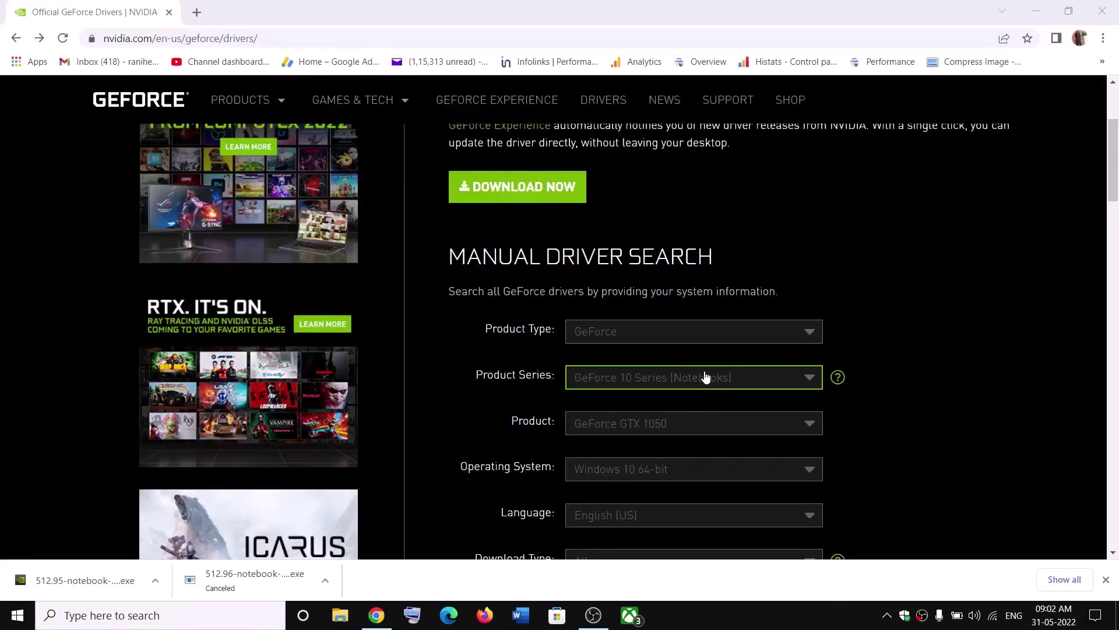
# Set the driver search to GeForce, GeForce 10 Series (Notebooks), GeForce GTX 1050.
pyautogui.click(644, 330)
pyautogui.click(714, 285)
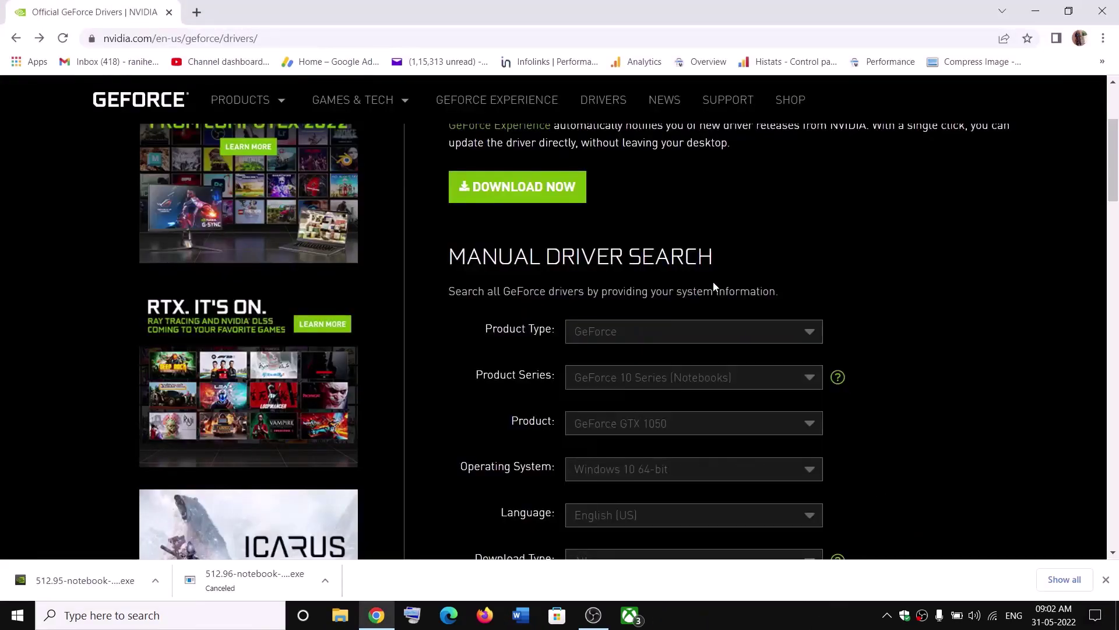
pyautogui.scroll(-1, 713, 283)
pyautogui.click(689, 315)
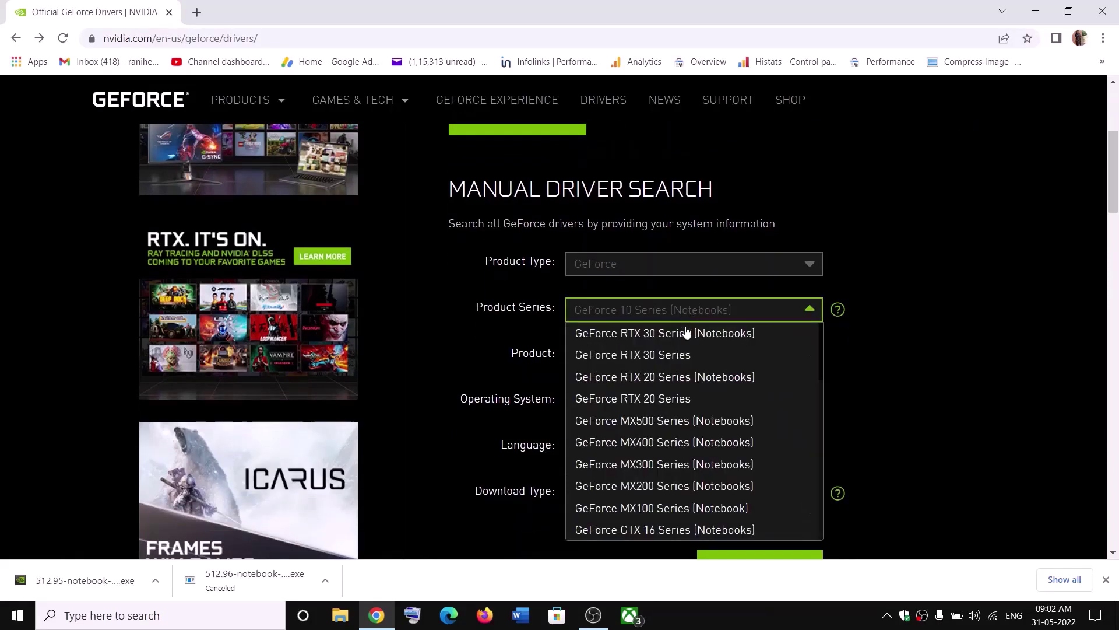
pyautogui.click(847, 334)
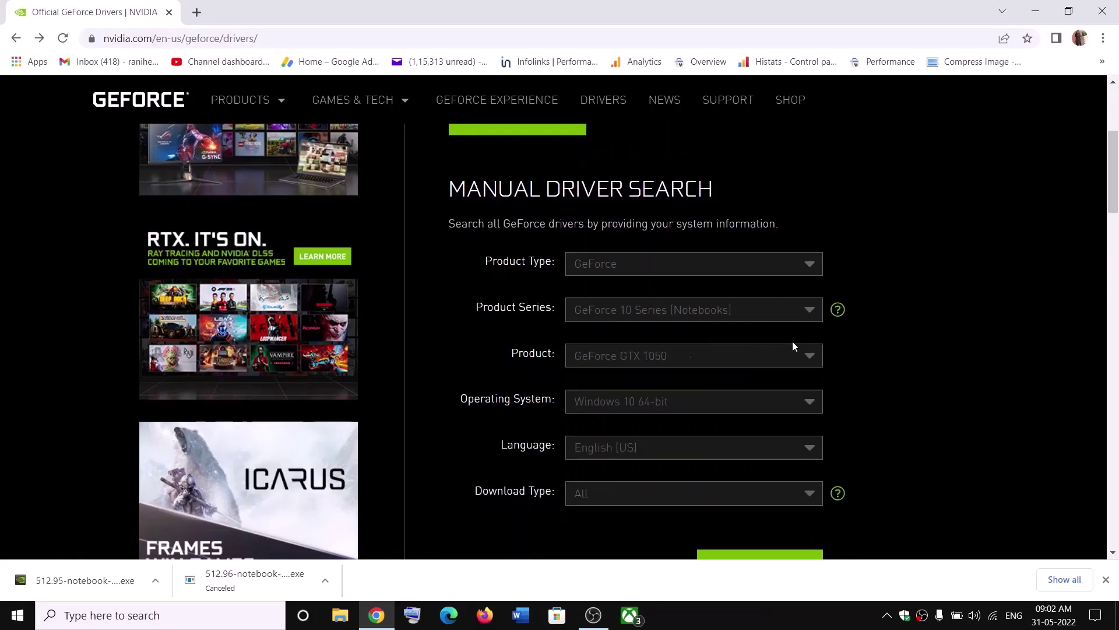
pyautogui.click(709, 362)
pyautogui.click(839, 387)
# Choose Windows 10 64-bit as the operating system and start the driver search.
pyautogui.scroll(-1, 636, 383)
pyautogui.click(662, 322)
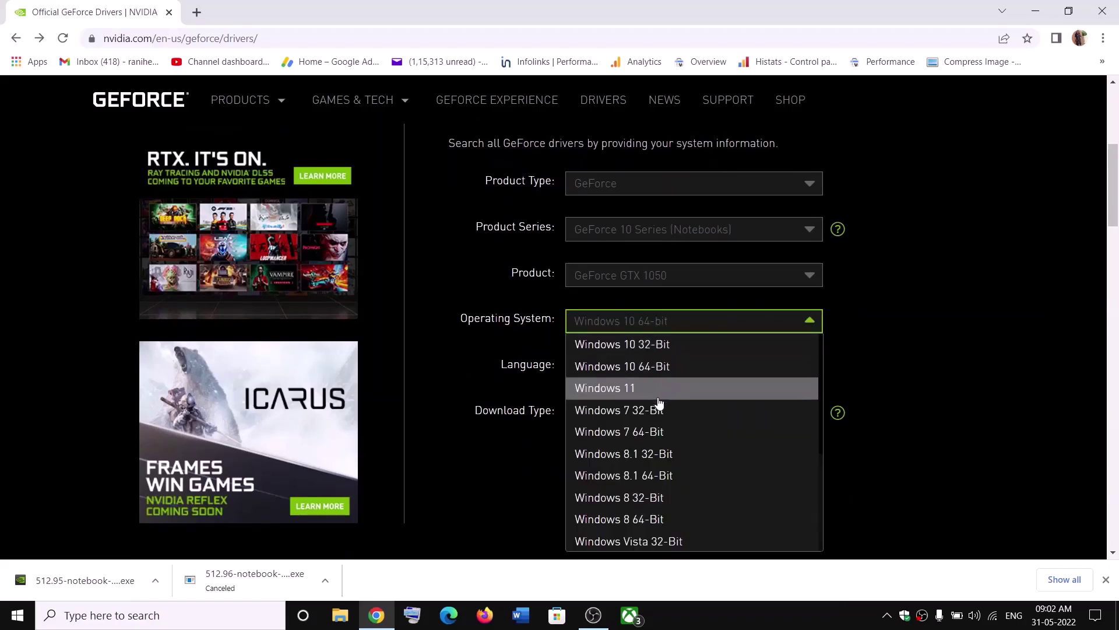
pyautogui.click(859, 361)
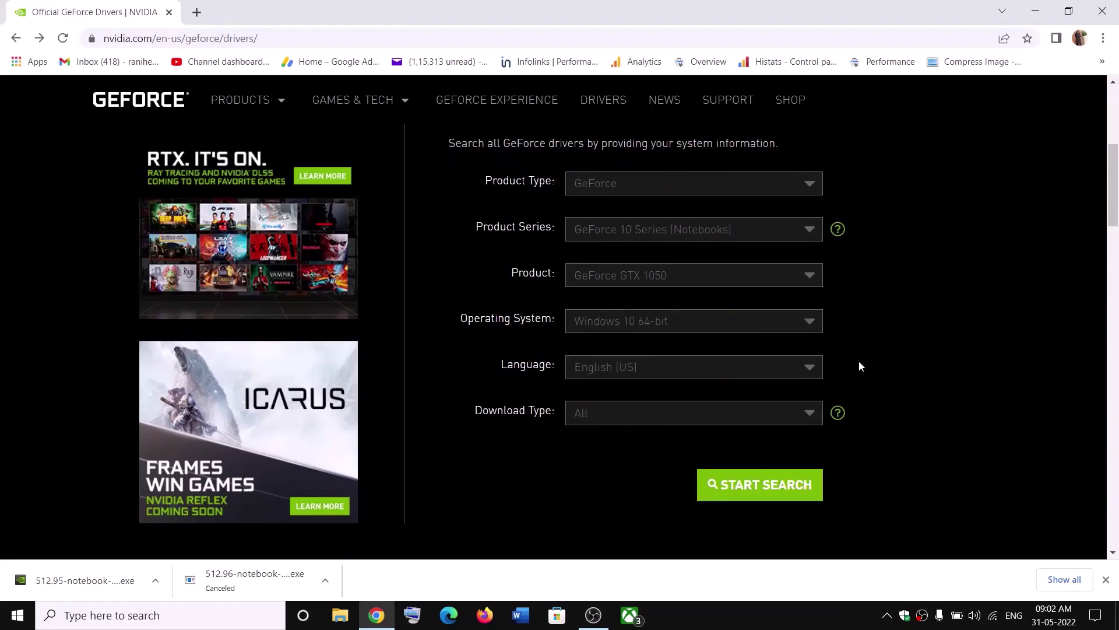
pyautogui.click(693, 327)
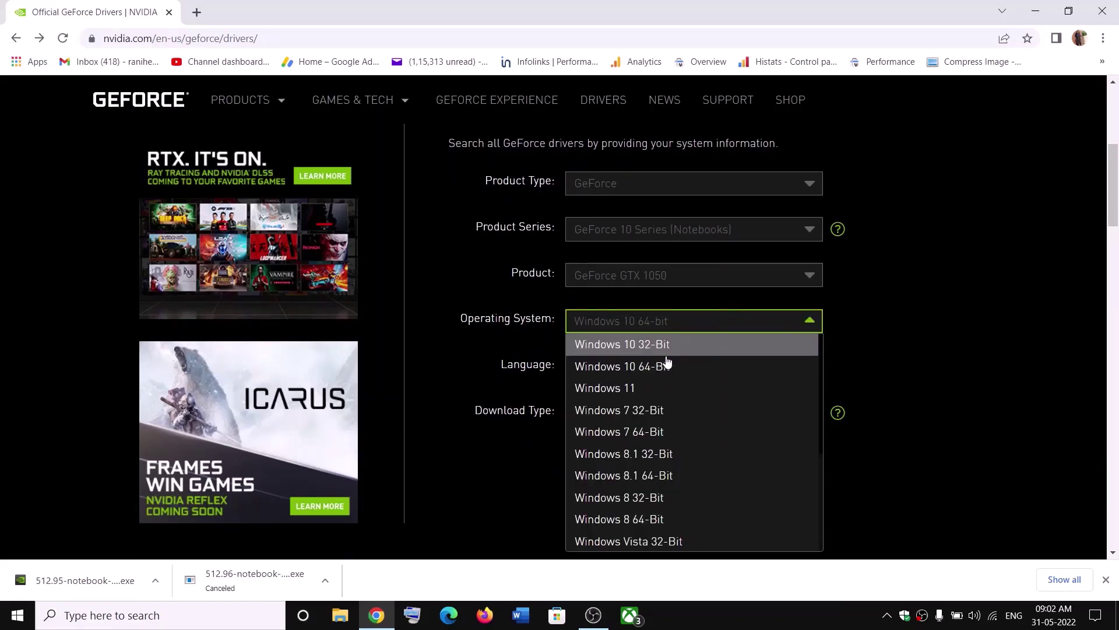
pyautogui.click(867, 362)
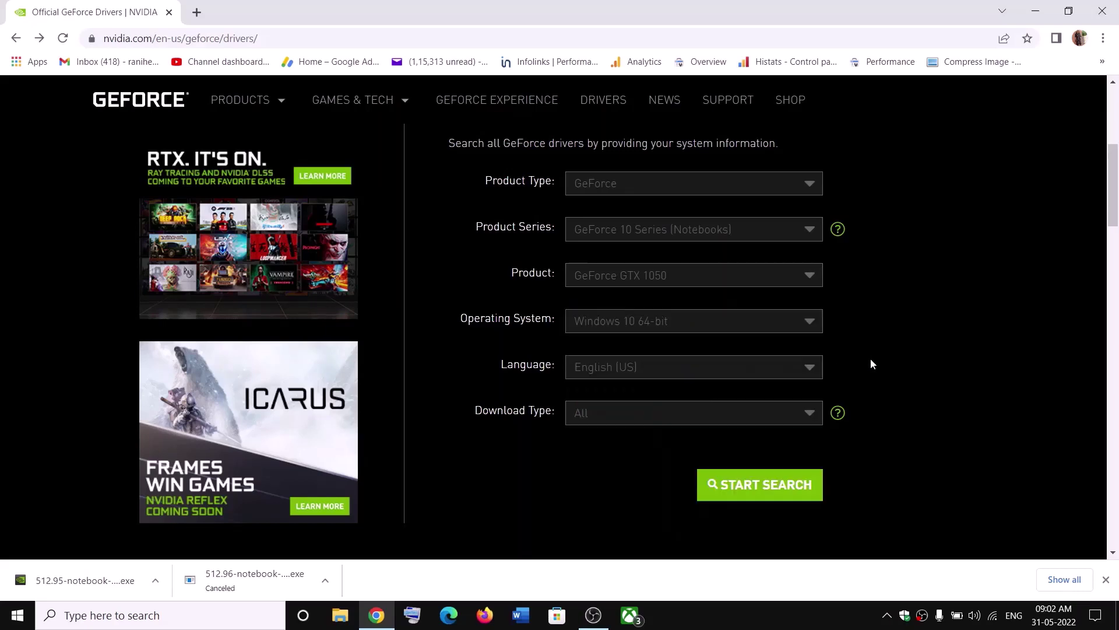
pyautogui.click(761, 492)
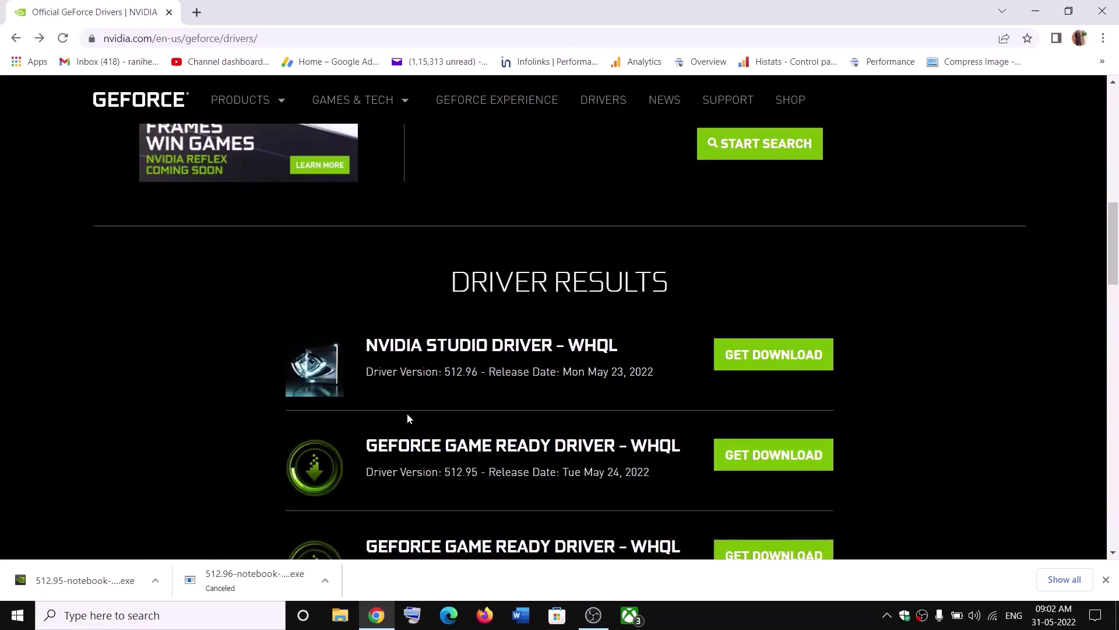
# Compare the Game Ready and Studio results, then launch the 512.95 installer and confirm extraction.
pyautogui.moveTo(367, 445); pyautogui.dragTo(618, 446)
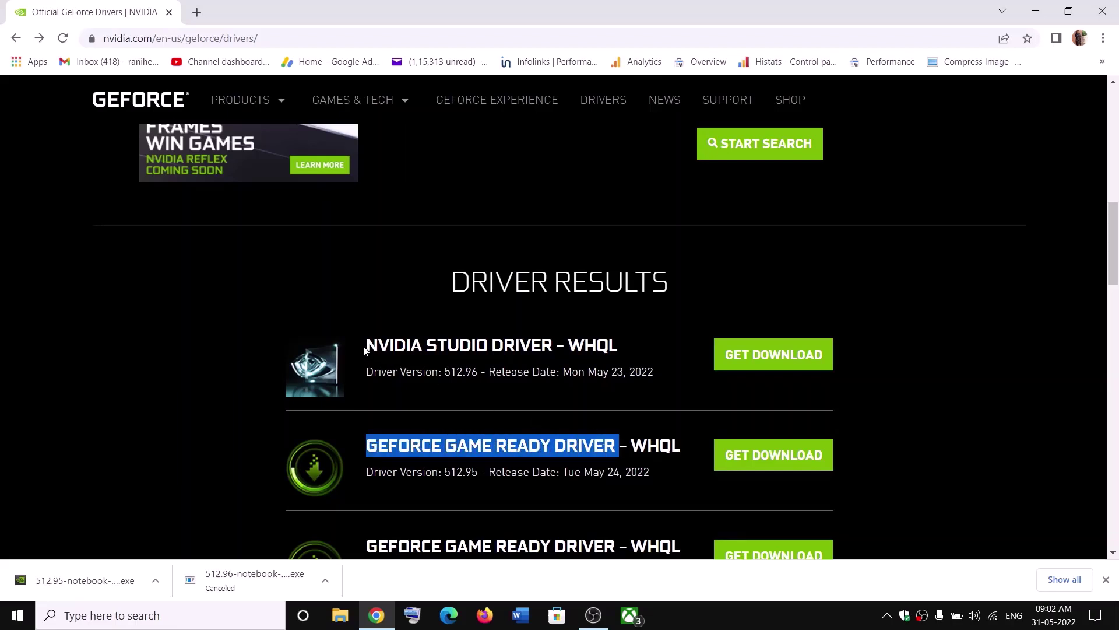
pyautogui.moveTo(366, 348); pyautogui.dragTo(555, 349)
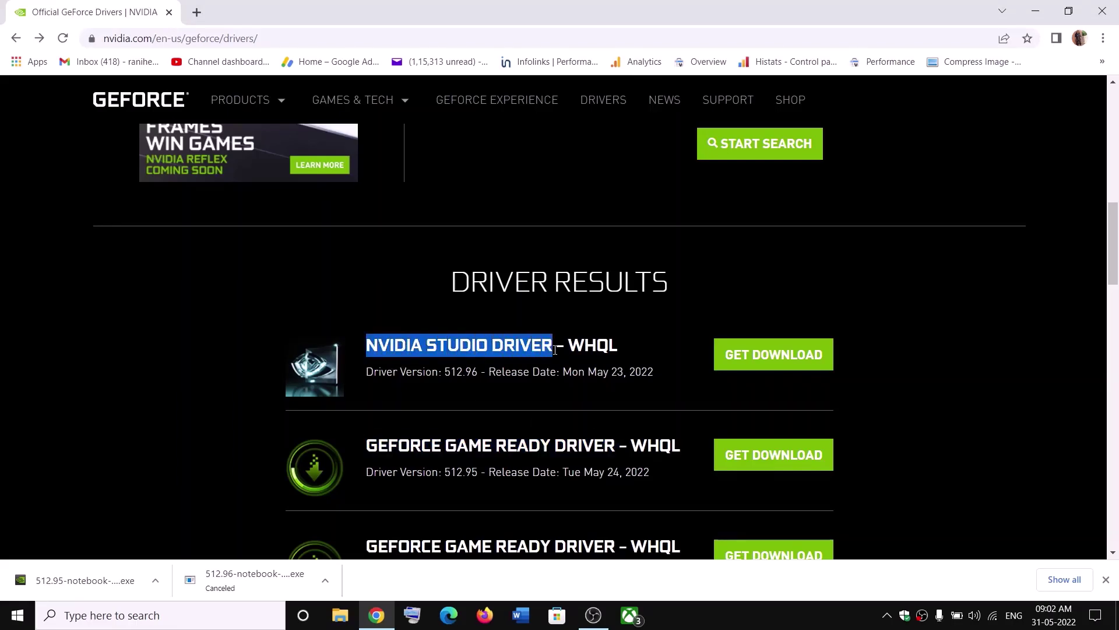
pyautogui.moveTo(366, 446); pyautogui.dragTo(549, 446)
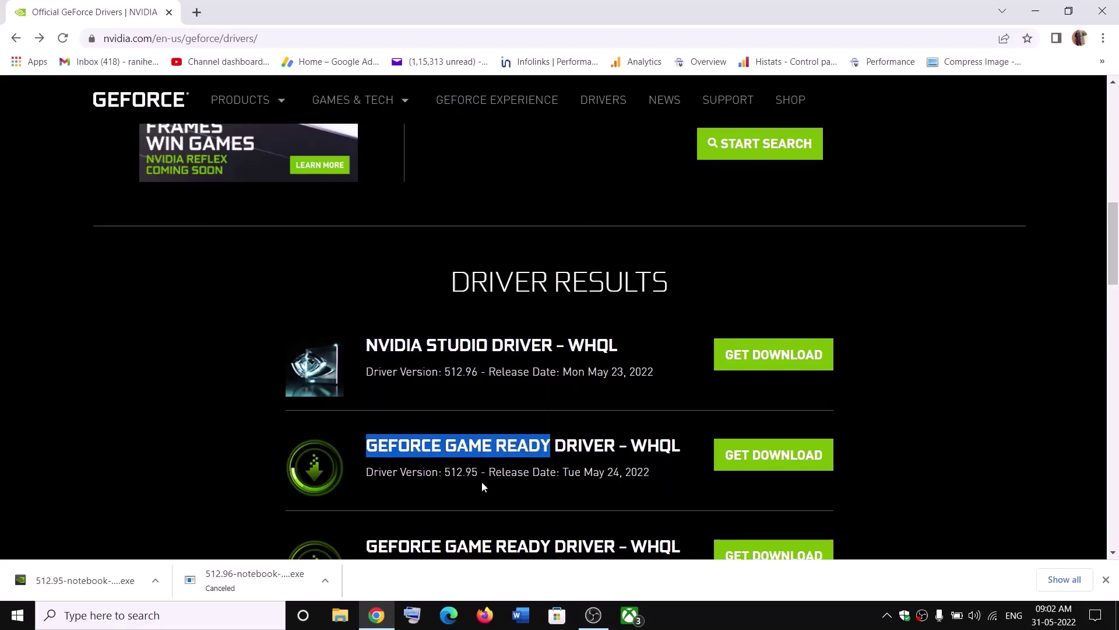
pyautogui.moveTo(445, 474); pyautogui.dragTo(487, 473)
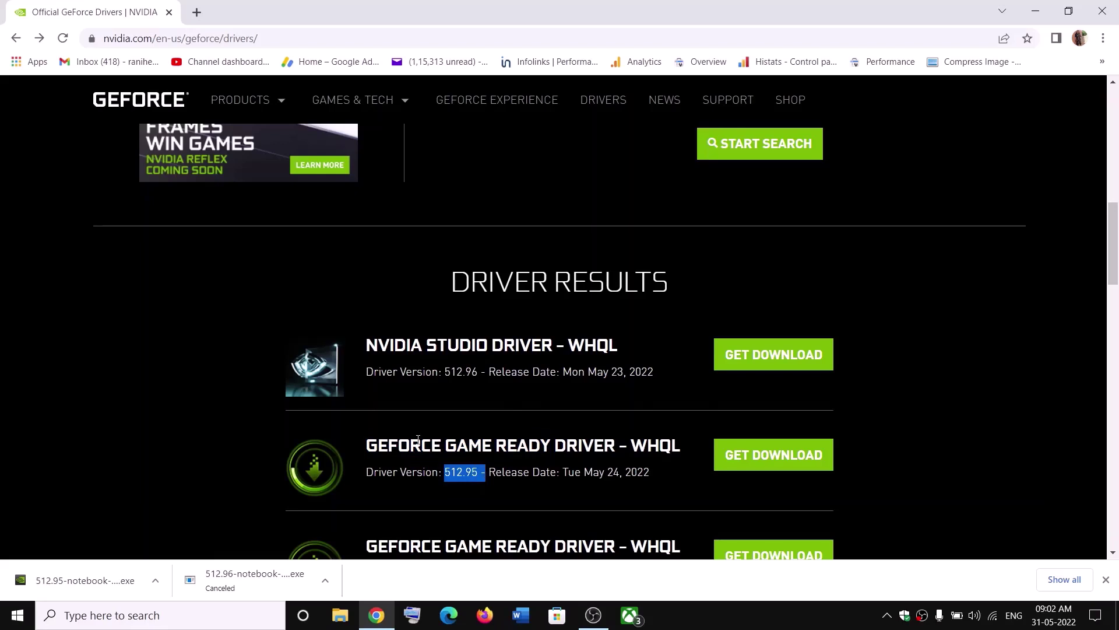
pyautogui.moveTo(366, 446); pyautogui.dragTo(551, 442)
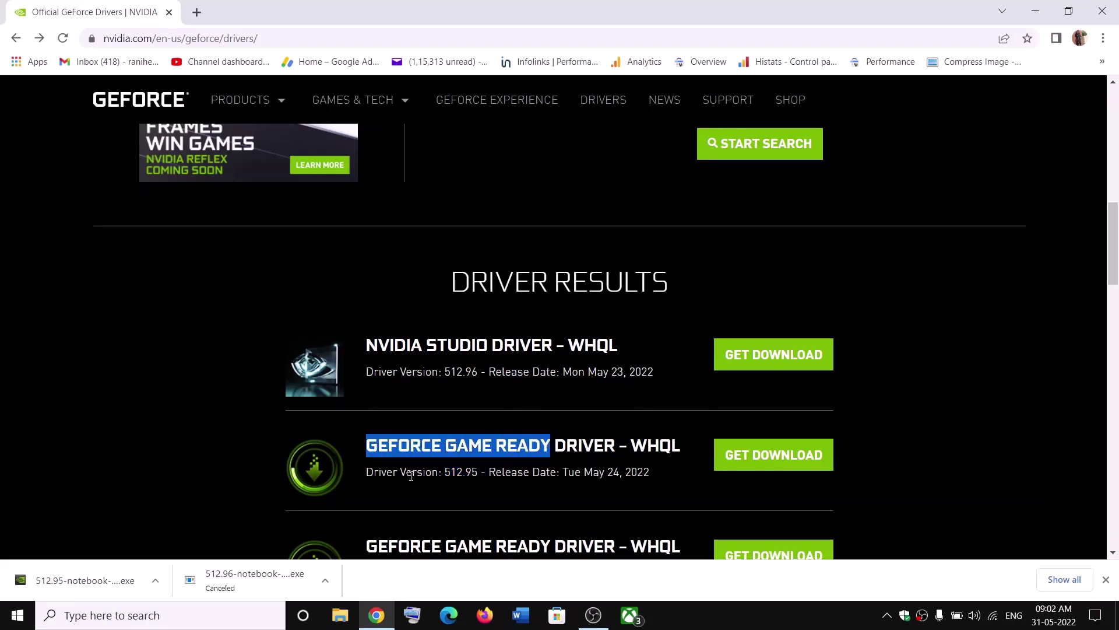
pyautogui.moveTo(411, 475); pyautogui.dragTo(478, 474)
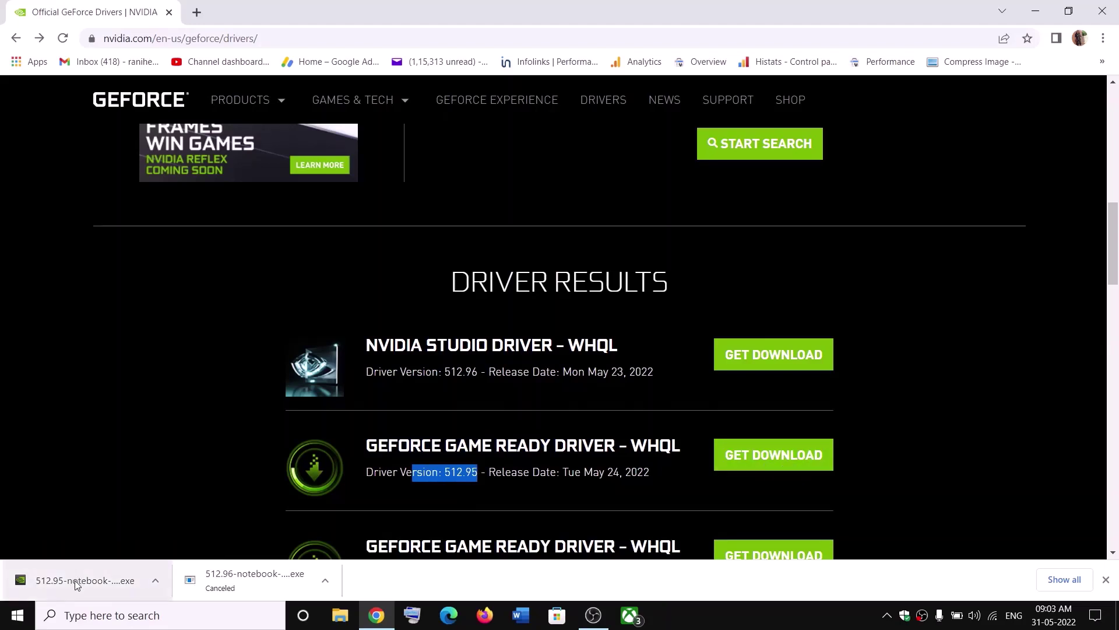
pyautogui.click(90, 580)
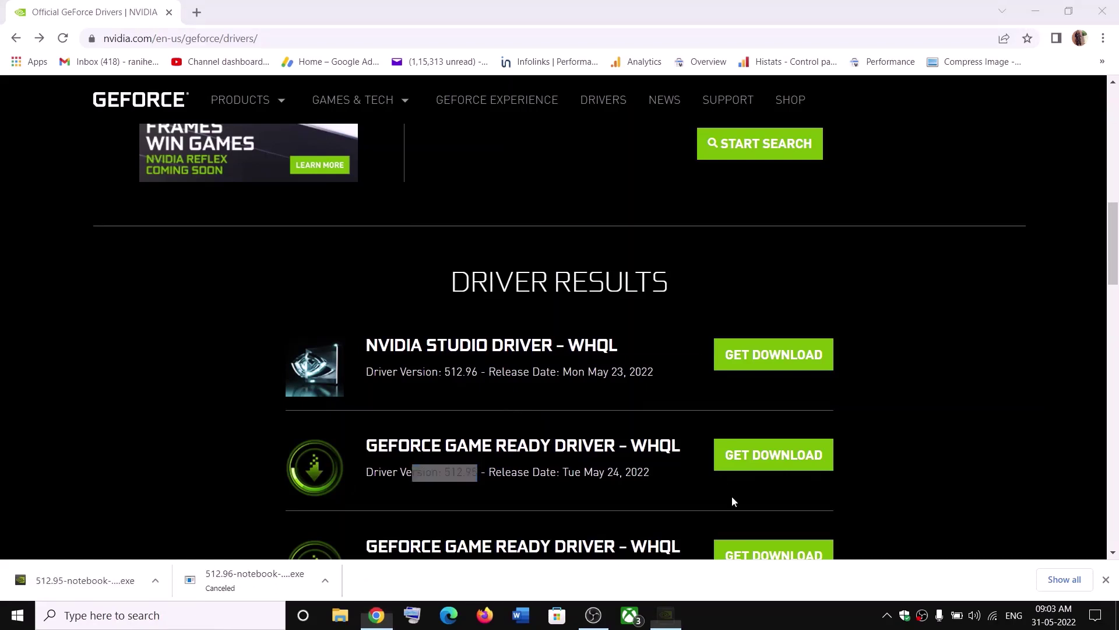
pyautogui.click(524, 340)
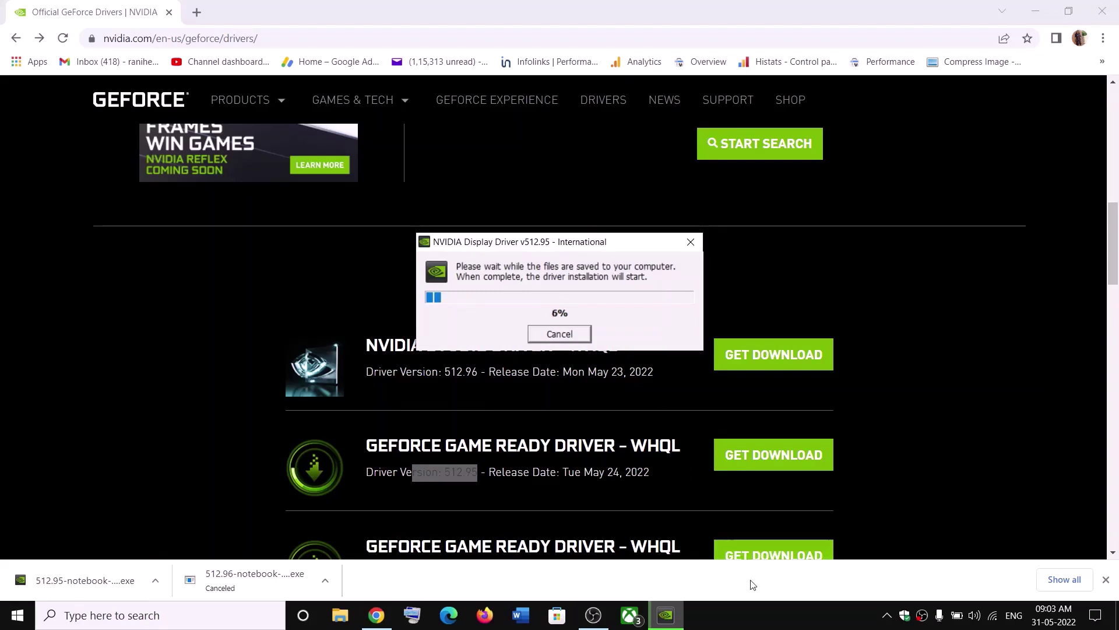
# Accept the NVIDIA license and run a Custom (Advanced) clean installation of driver 512.95.
pyautogui.click(718, 622)
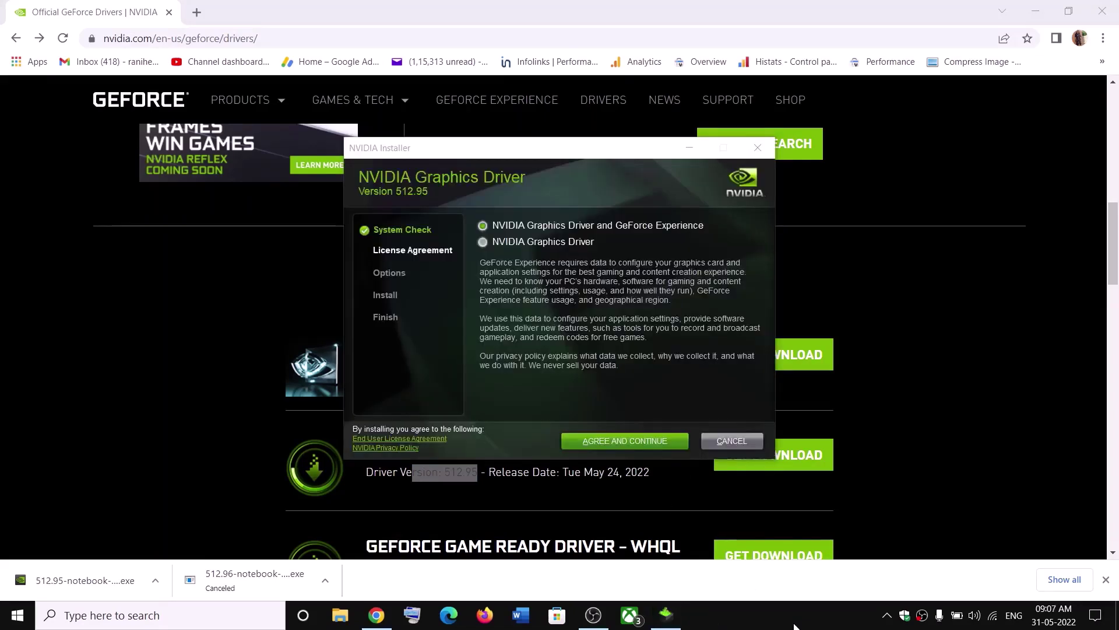
pyautogui.click(617, 445)
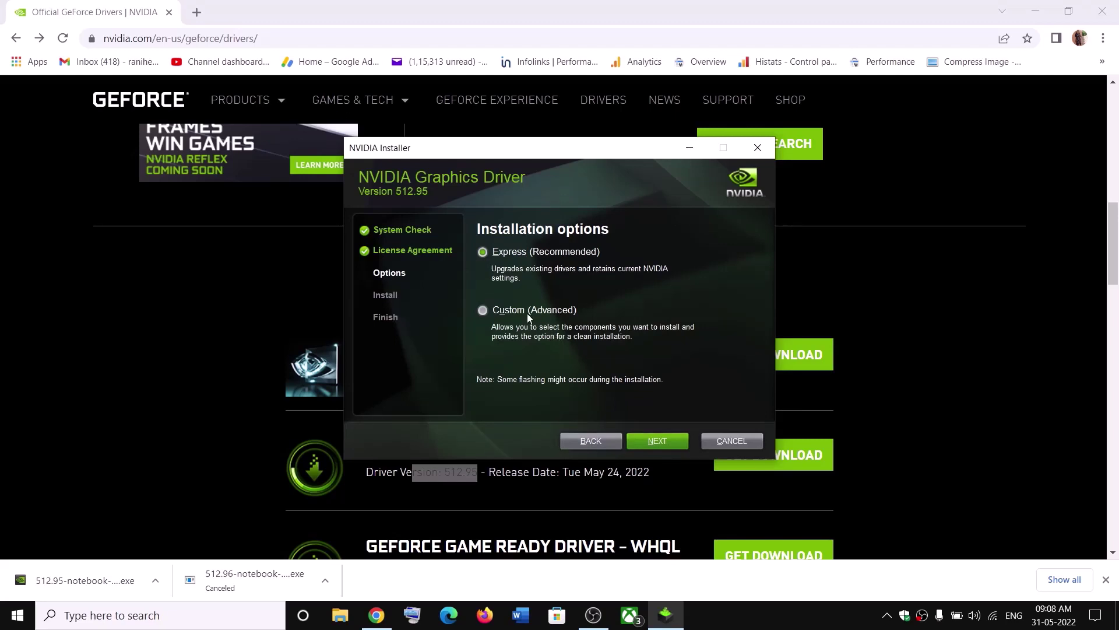
pyautogui.click(499, 314)
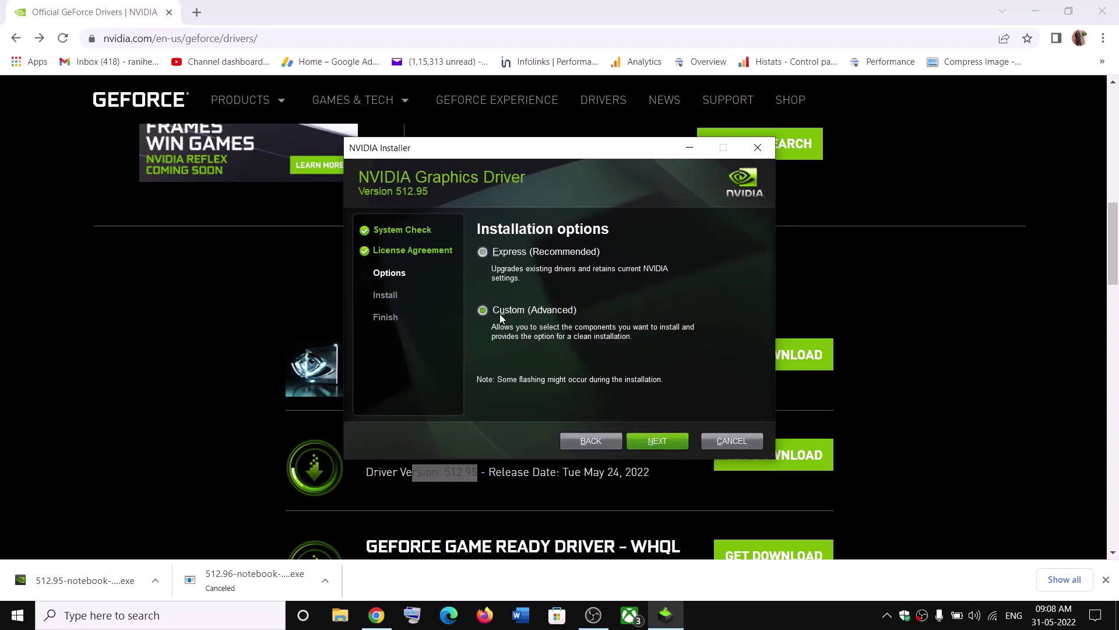
pyautogui.click(656, 442)
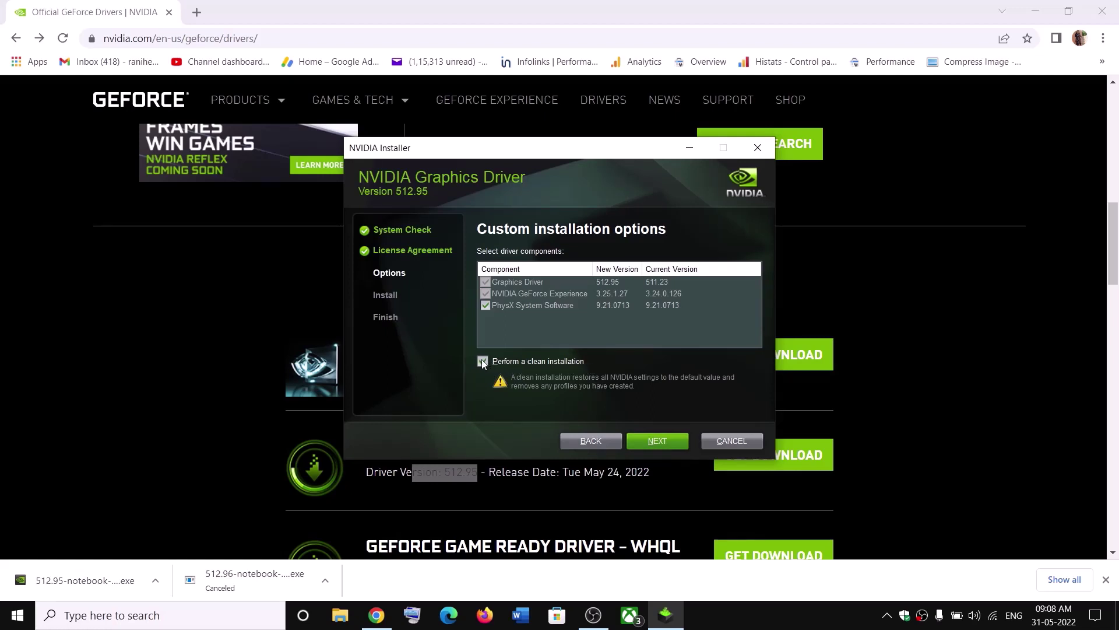
pyautogui.click(662, 442)
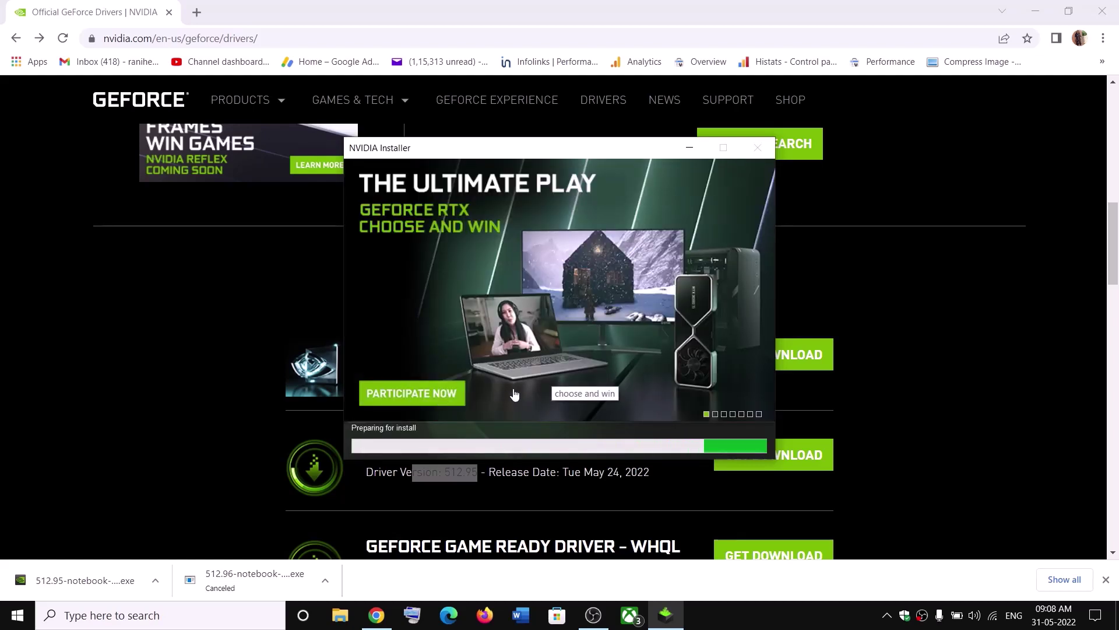
pyautogui.click(737, 612)
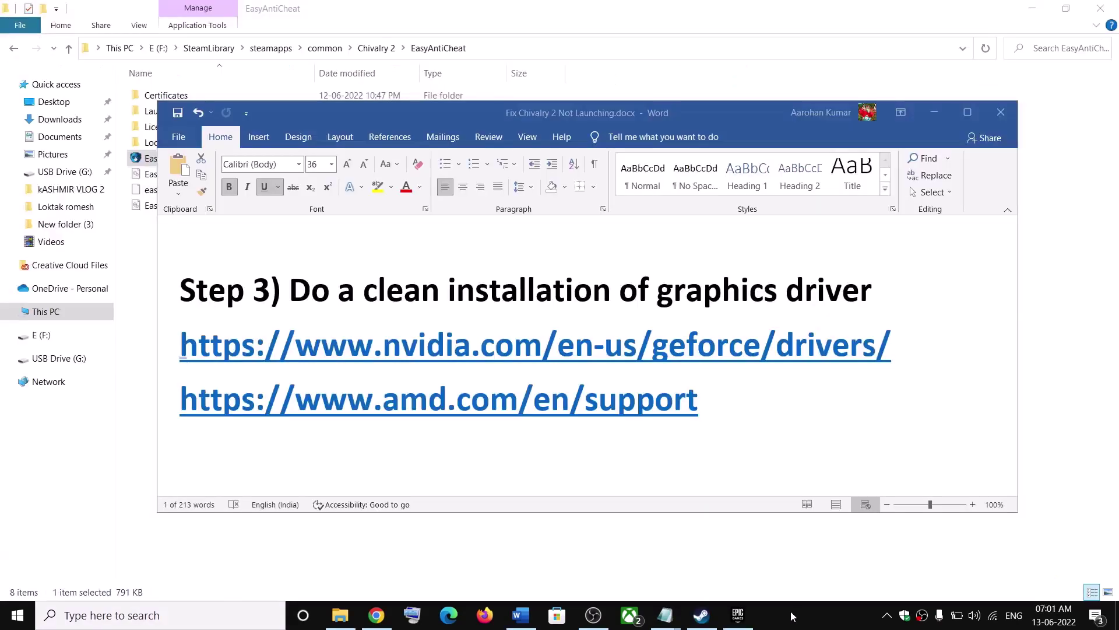
# Highlight 'Steam users' in Step 4 and quit Epic Games Launcher from the system tray.
pyautogui.scroll(-3, 406, 306)
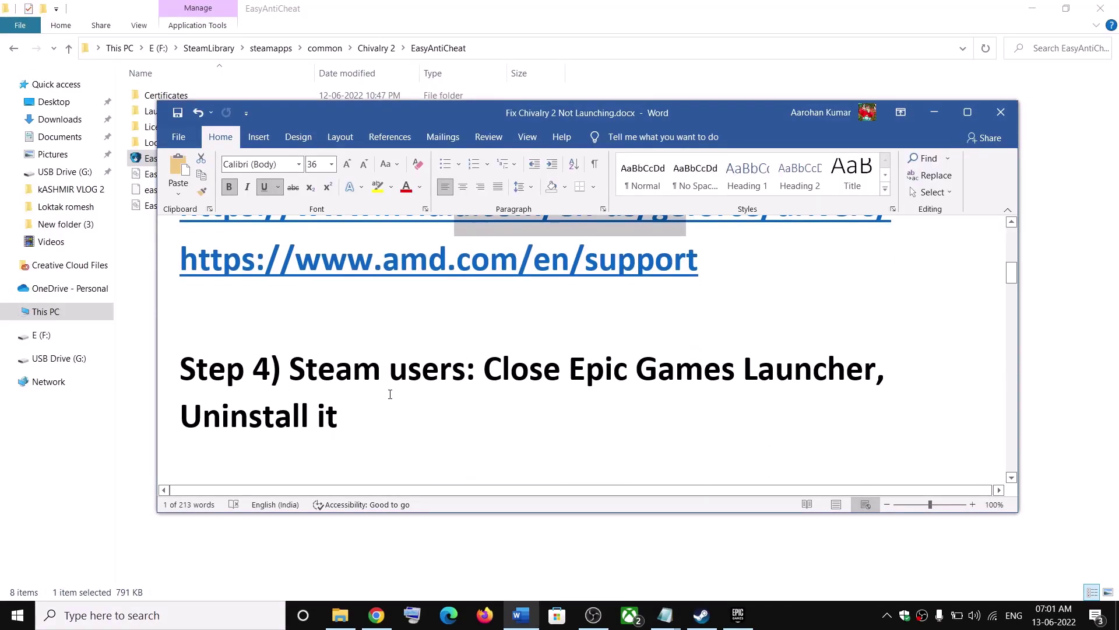
pyautogui.moveTo(291, 369); pyautogui.dragTo(874, 369)
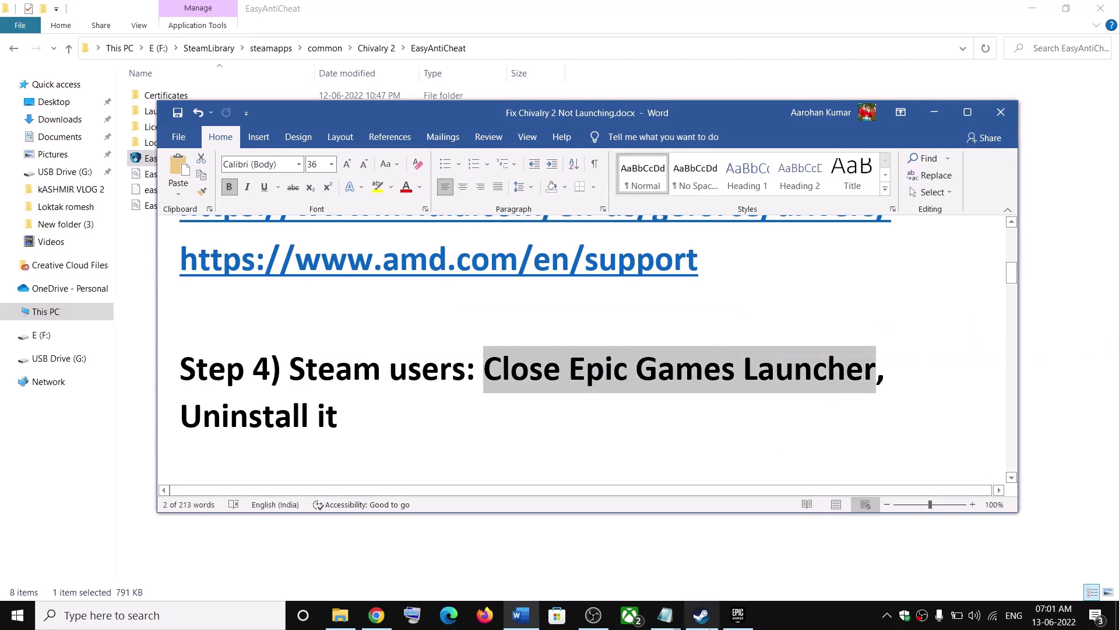
pyautogui.click(737, 616)
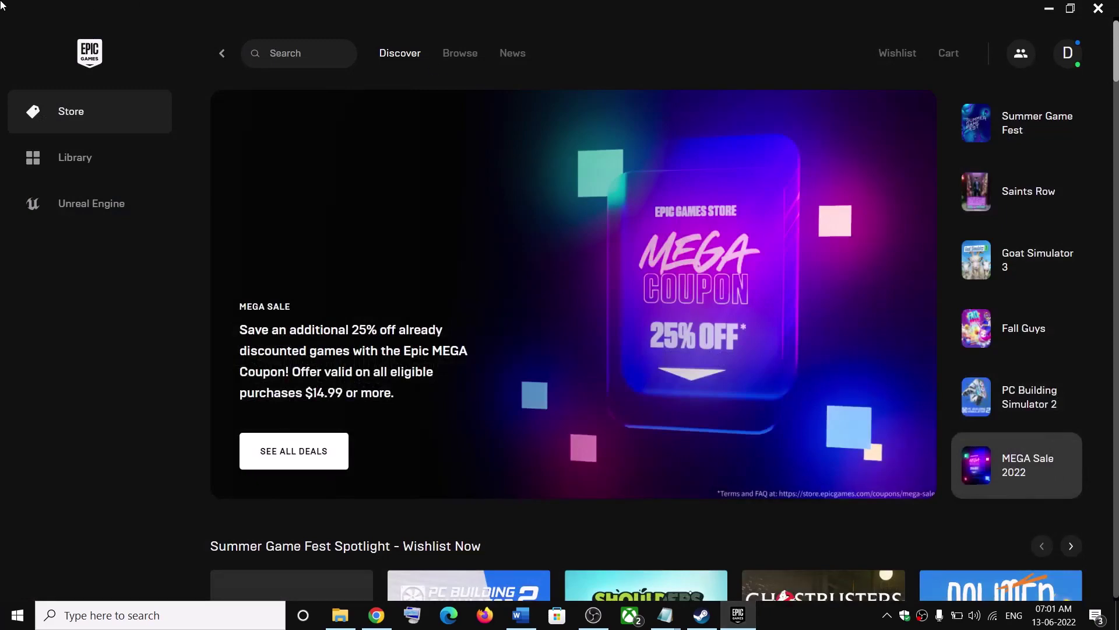
pyautogui.click(887, 616)
pyautogui.rightClick(858, 585)
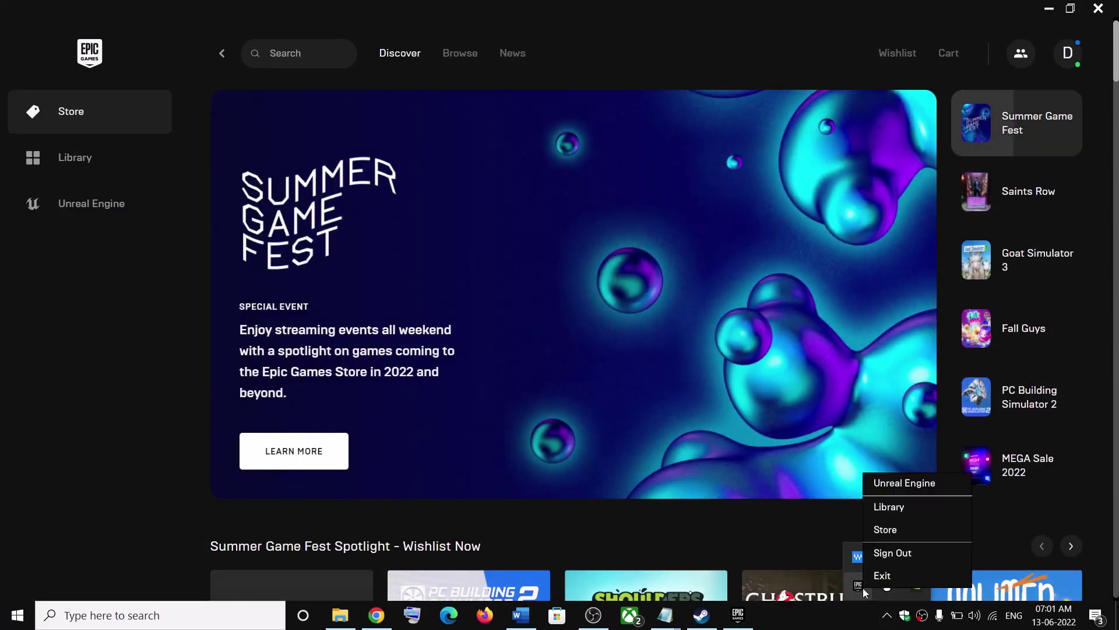
pyautogui.click(924, 445)
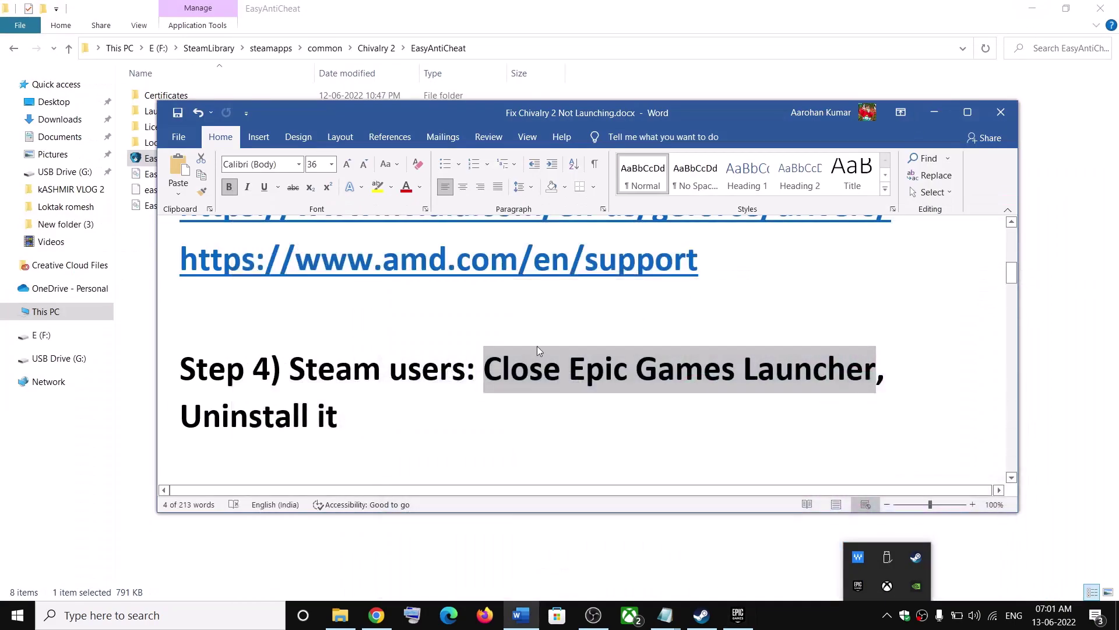
# Emphasise 'Uninstall it' and 'Steam users' in the Step 4 heading, then bring up Windows search.
pyautogui.click(373, 416)
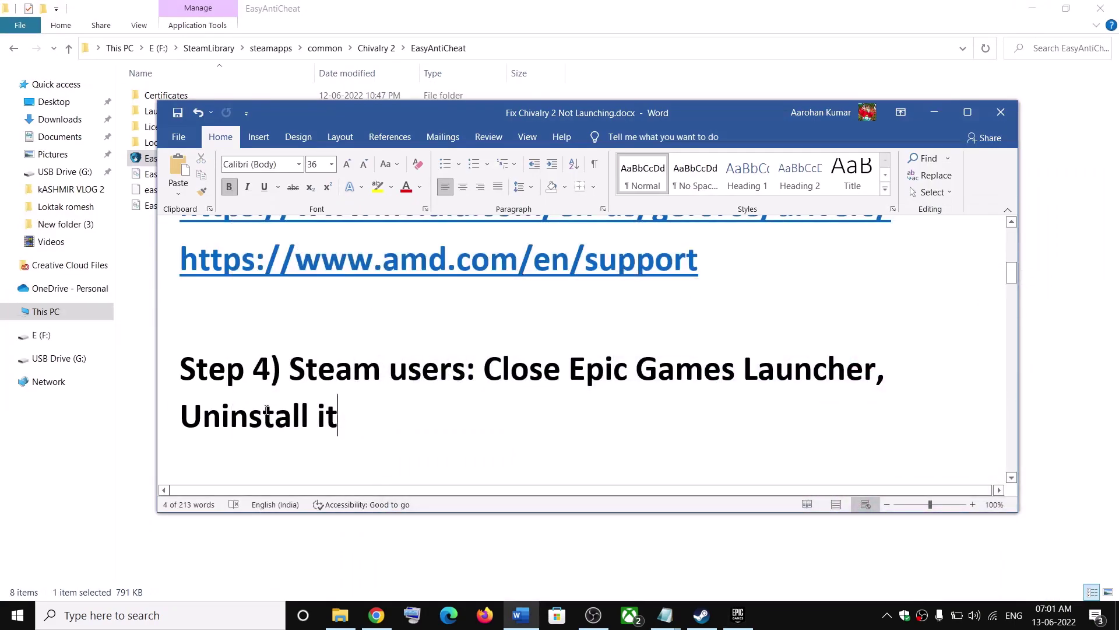
pyautogui.moveTo(264, 415); pyautogui.dragTo(361, 416)
pyautogui.click(226, 419)
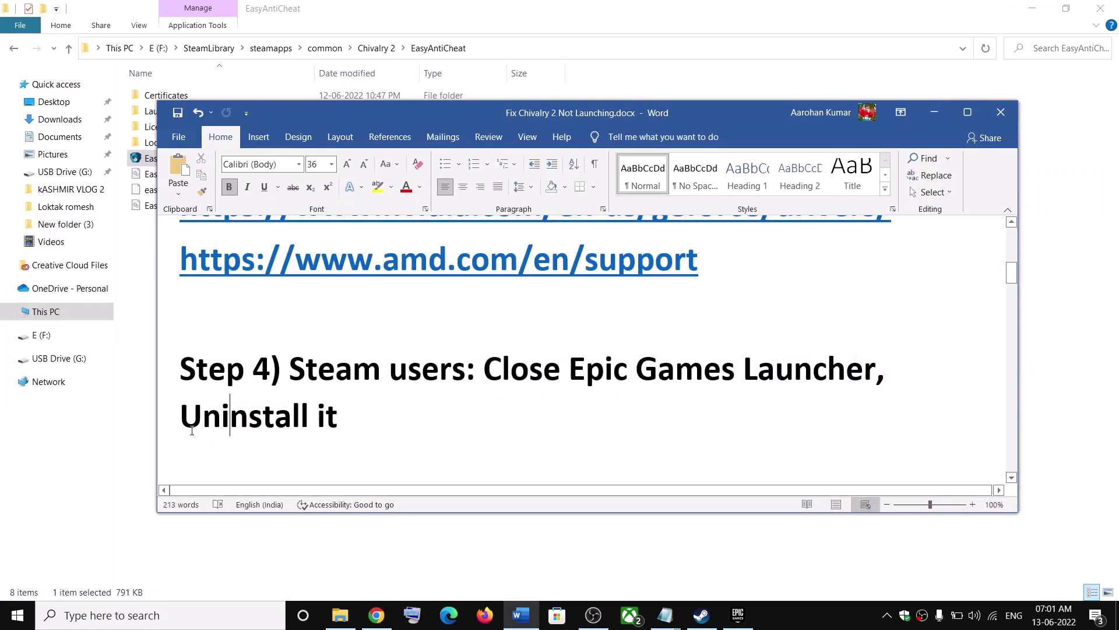
pyautogui.moveTo(182, 420); pyautogui.dragTo(350, 421)
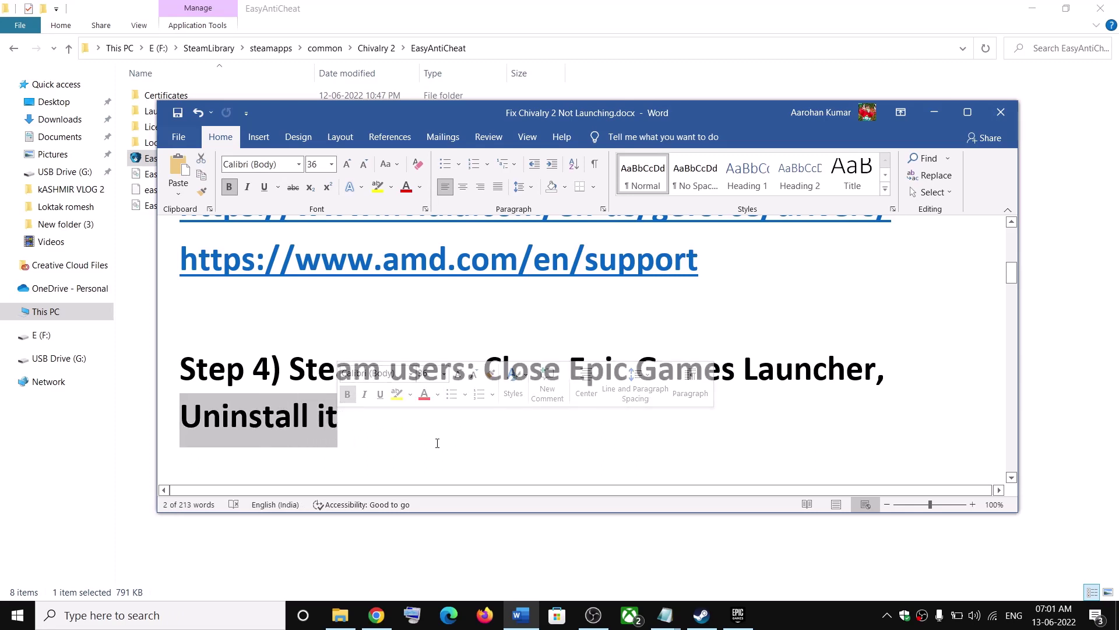
pyautogui.moveTo(291, 373); pyautogui.dragTo(434, 375)
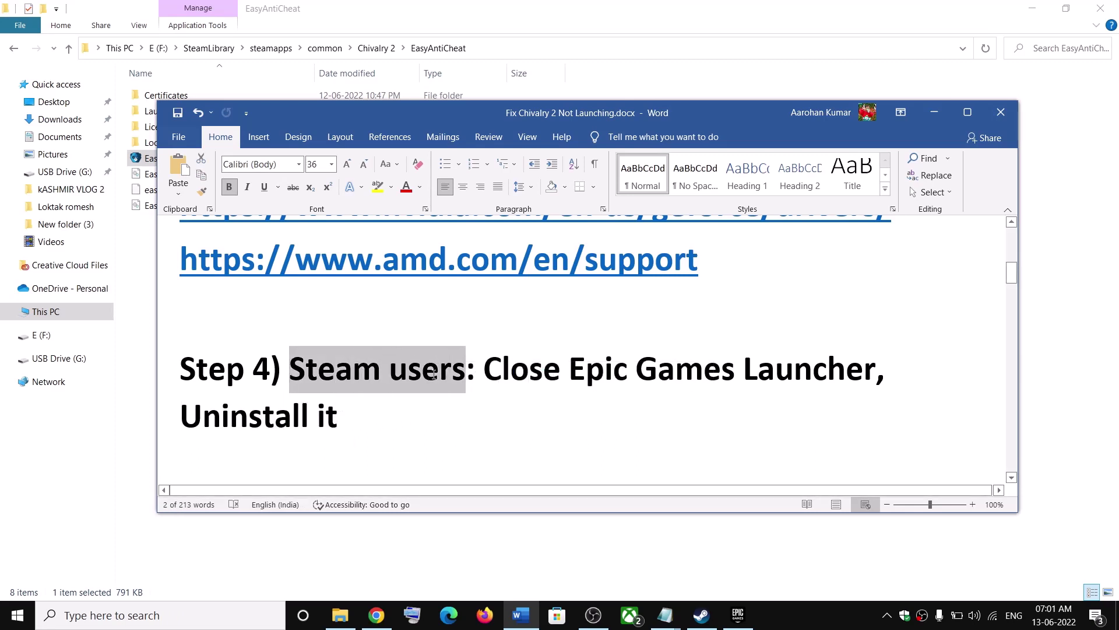
pyautogui.moveTo(185, 422); pyautogui.dragTo(344, 422)
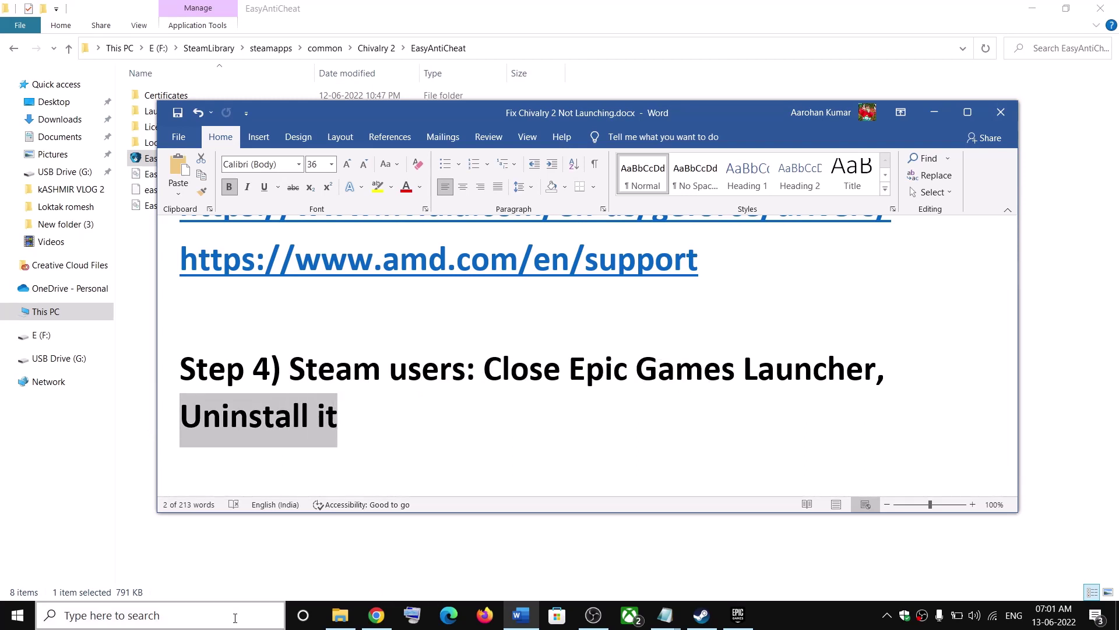
pyautogui.click(152, 623)
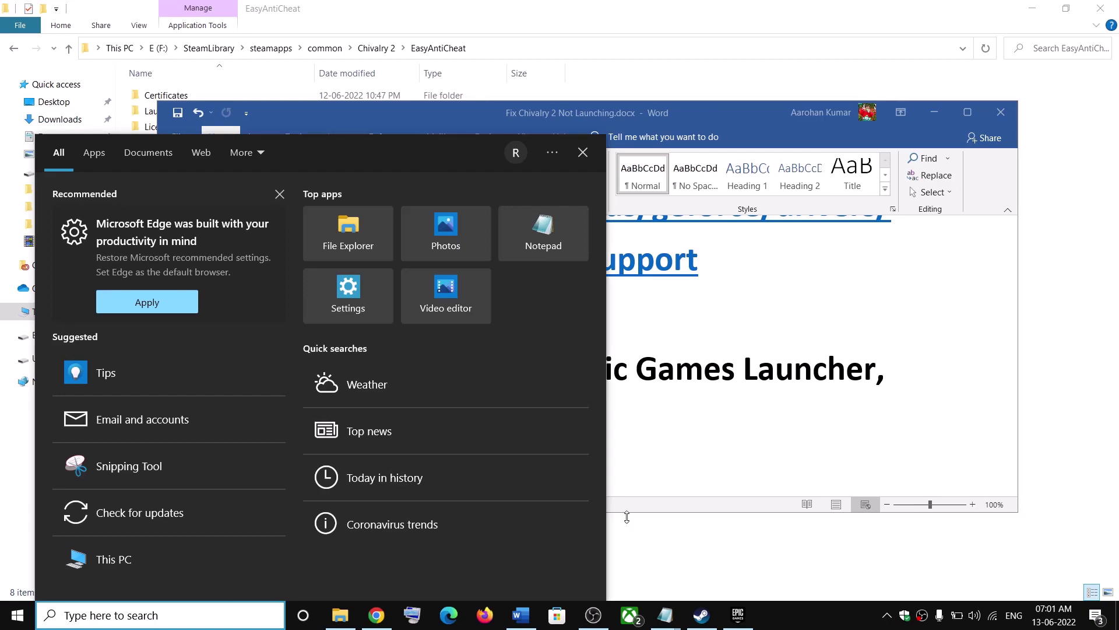
# Filter the installed apps list in Settings by 'epi'.
pyautogui.click(27, 616)
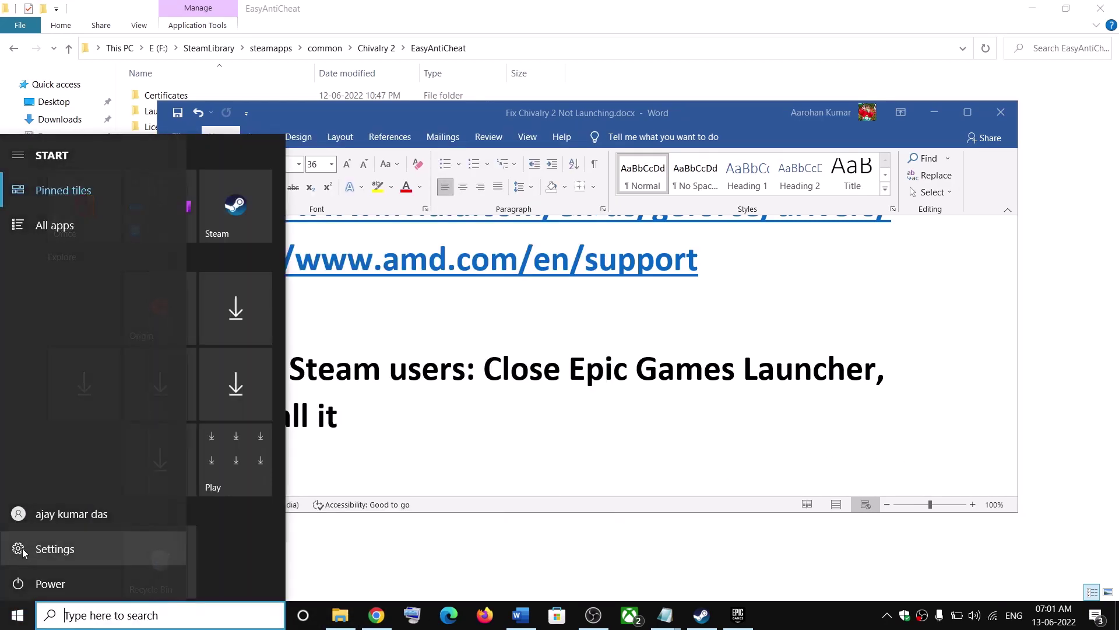
pyautogui.click(23, 551)
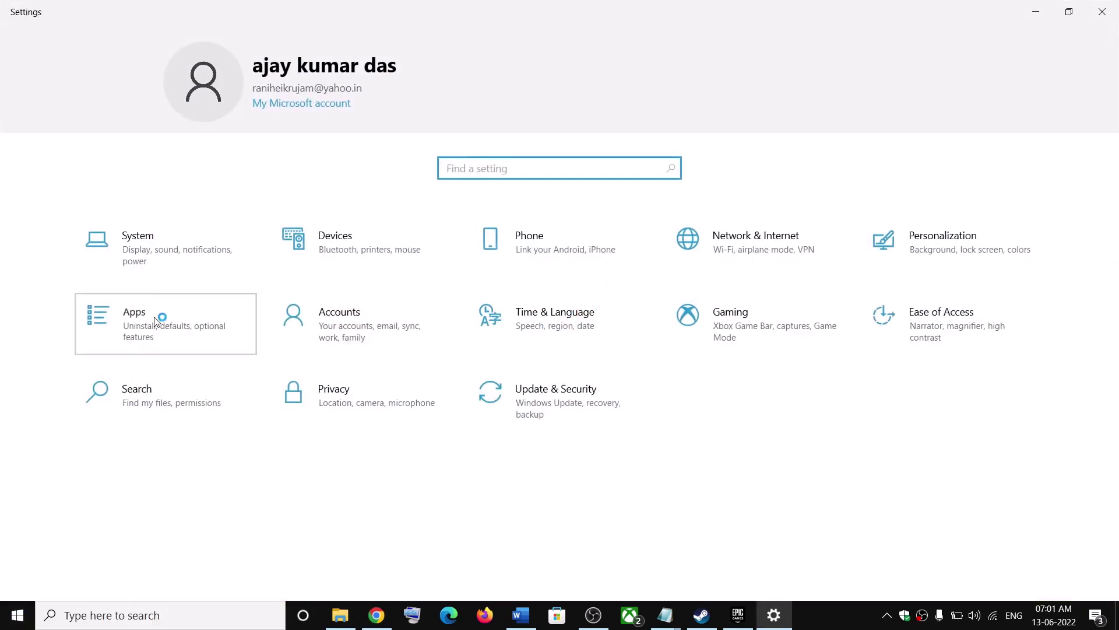
pyautogui.click(156, 322)
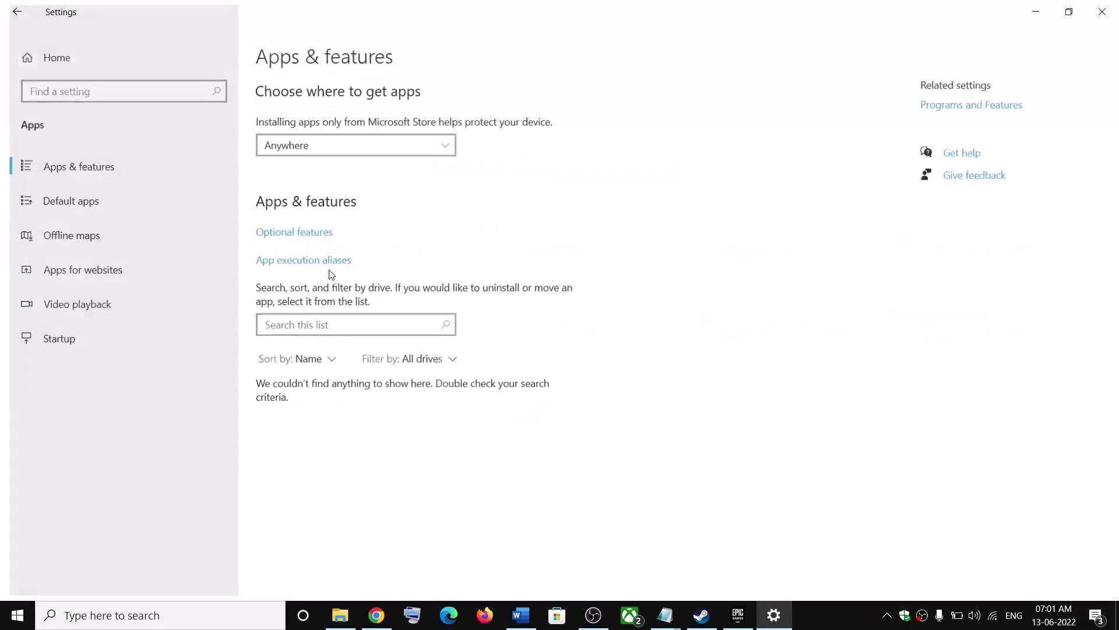
pyautogui.click(320, 325)
pyautogui.write('e')
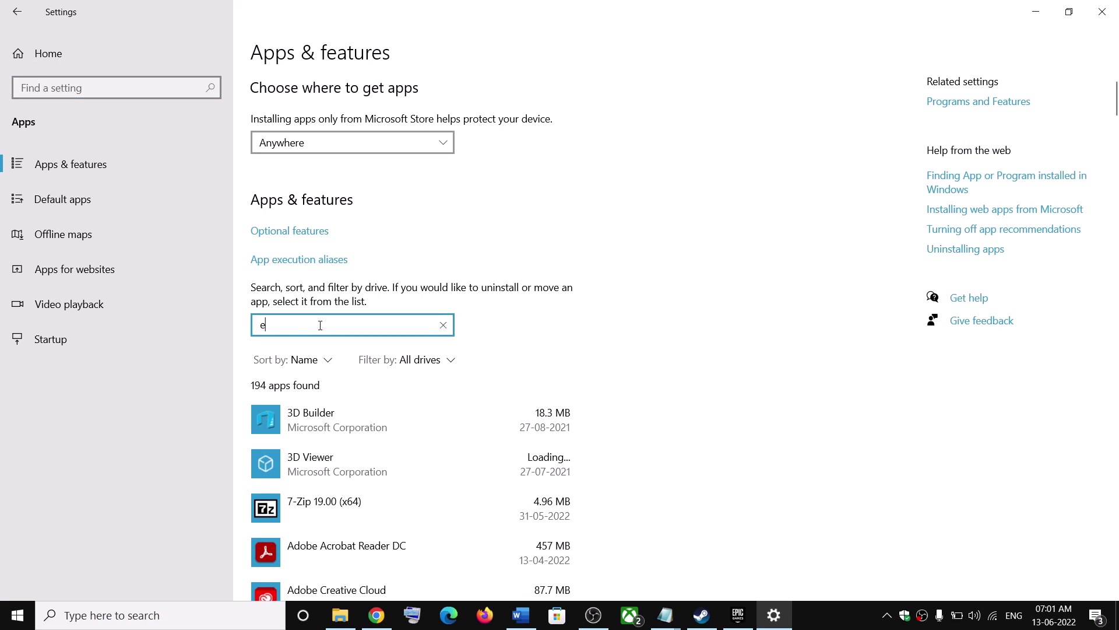
pyautogui.write('pic')
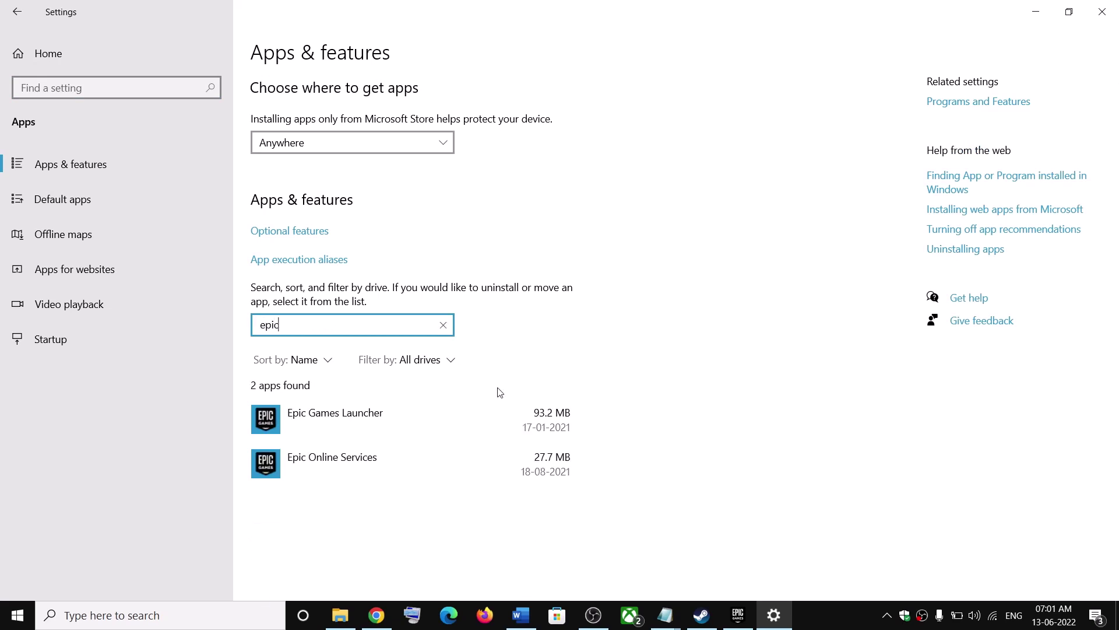
# Uninstall Epic Games Launcher and Epic Online Services, then view the Start power options.
pyautogui.click(391, 429)
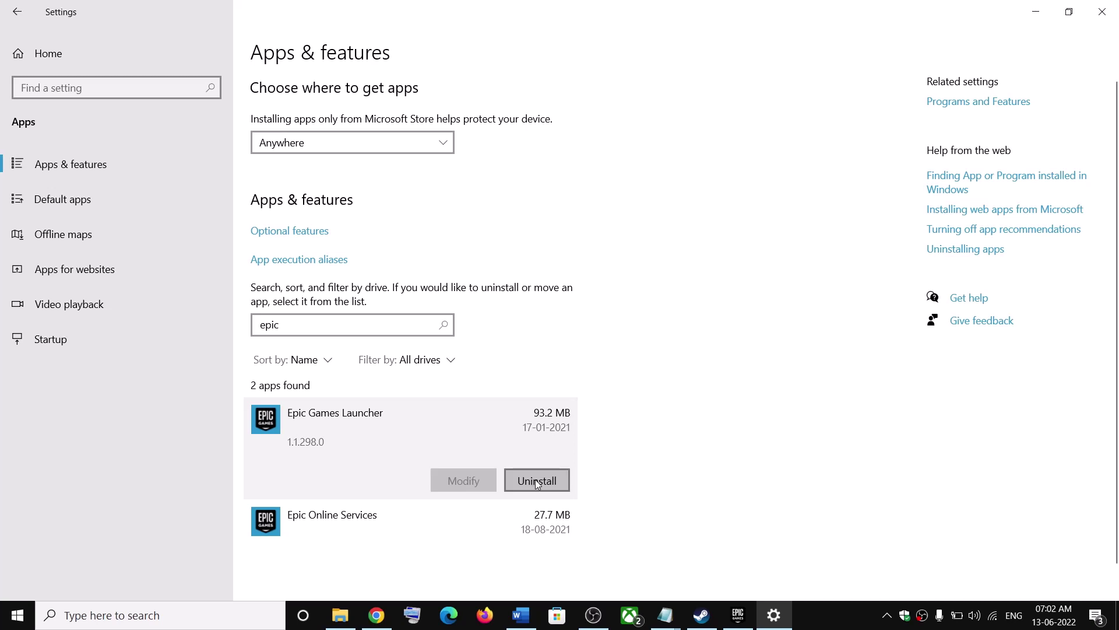
pyautogui.click(519, 479)
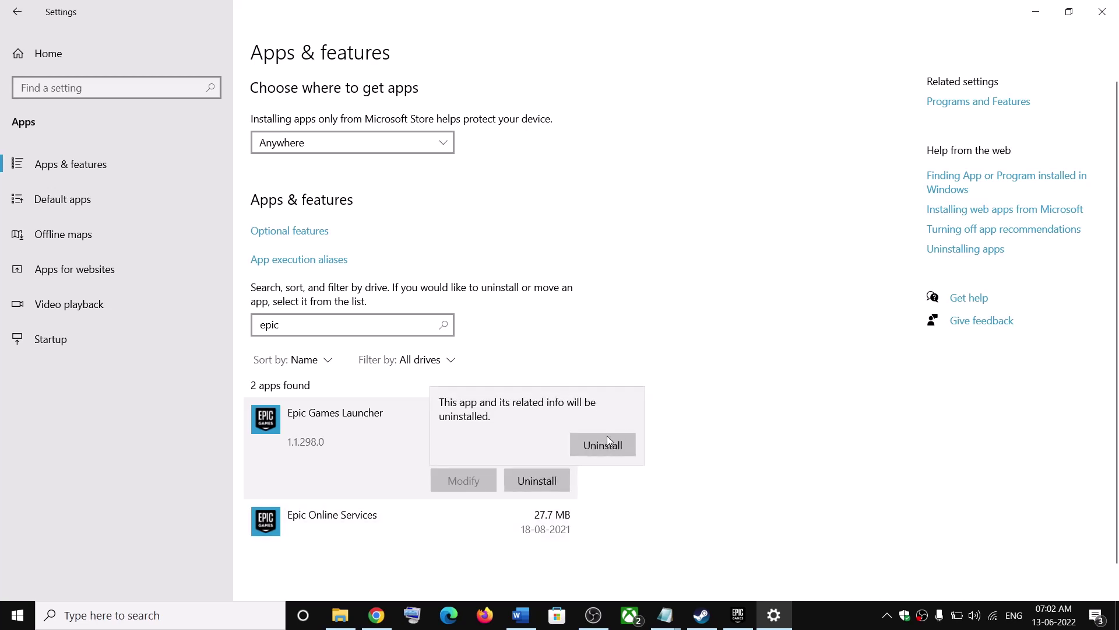
pyautogui.click(597, 446)
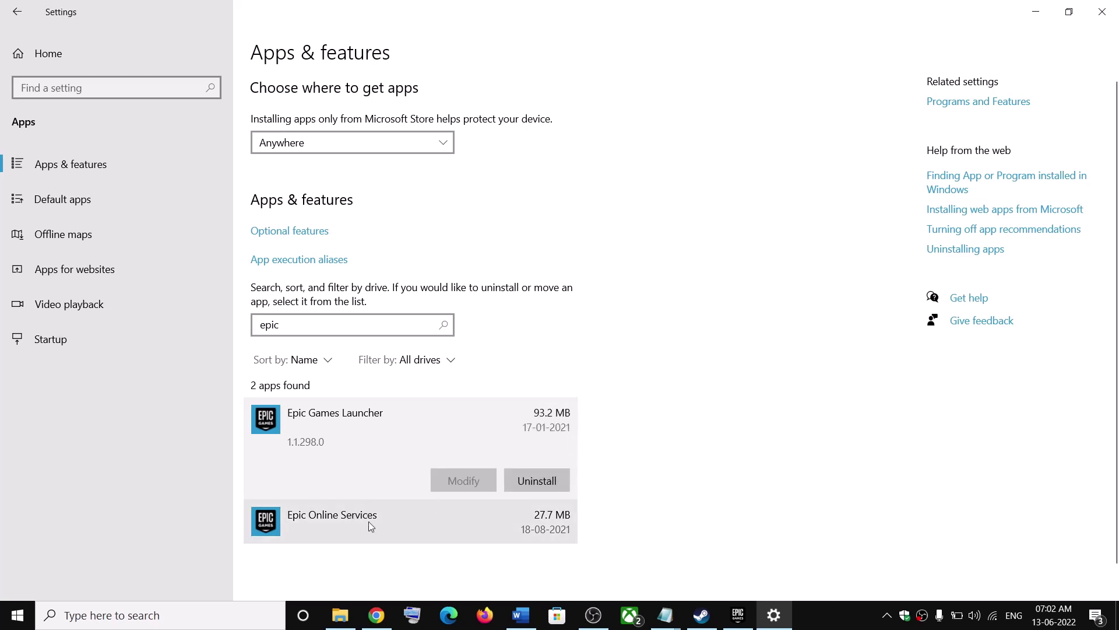
pyautogui.click(341, 523)
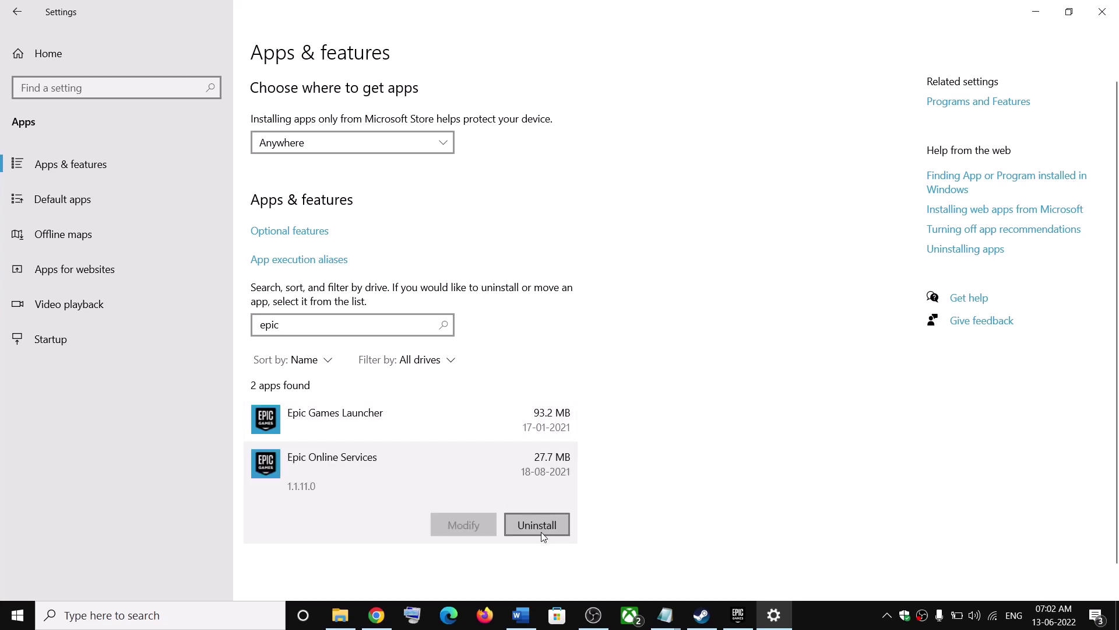
pyautogui.click(537, 525)
pyautogui.click(626, 492)
pyautogui.click(17, 616)
pyautogui.click(19, 584)
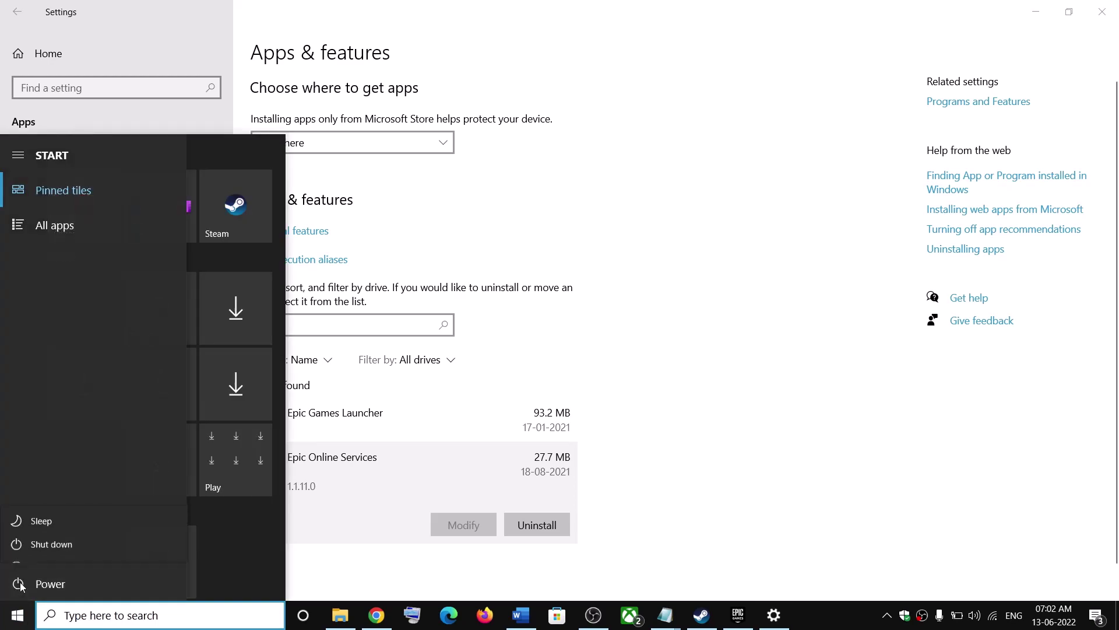
# Dismiss the power options and clear the emphasis on 'Uninstall it' and 'Steam users'.
pyautogui.press('Escape')
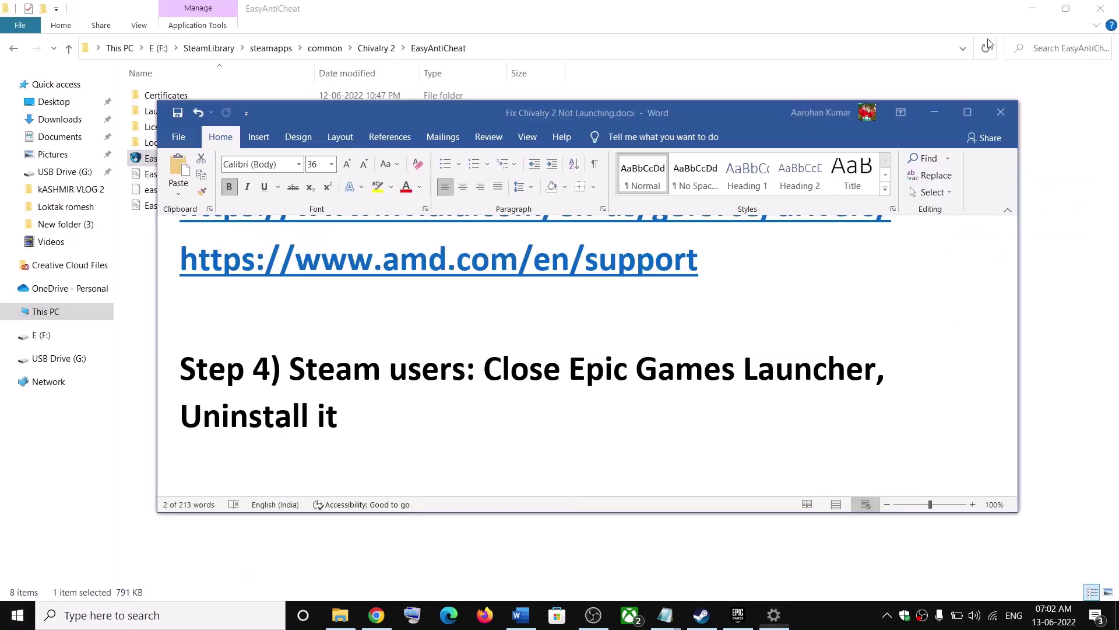
pyautogui.click(408, 405)
pyautogui.scroll(-3, 497, 405)
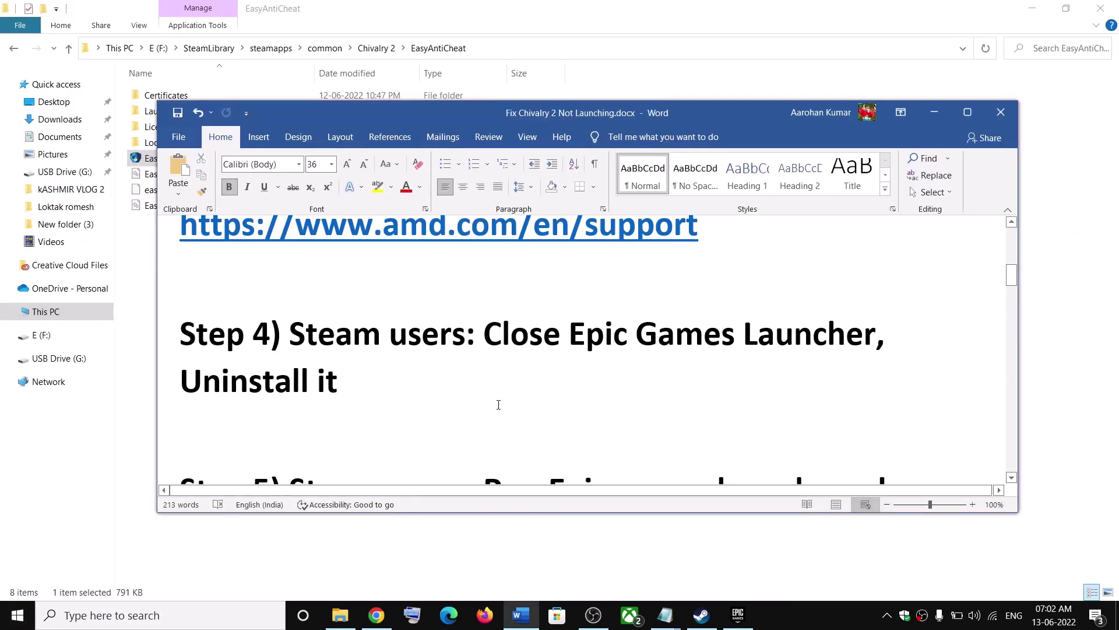
pyautogui.scroll(-1, 499, 404)
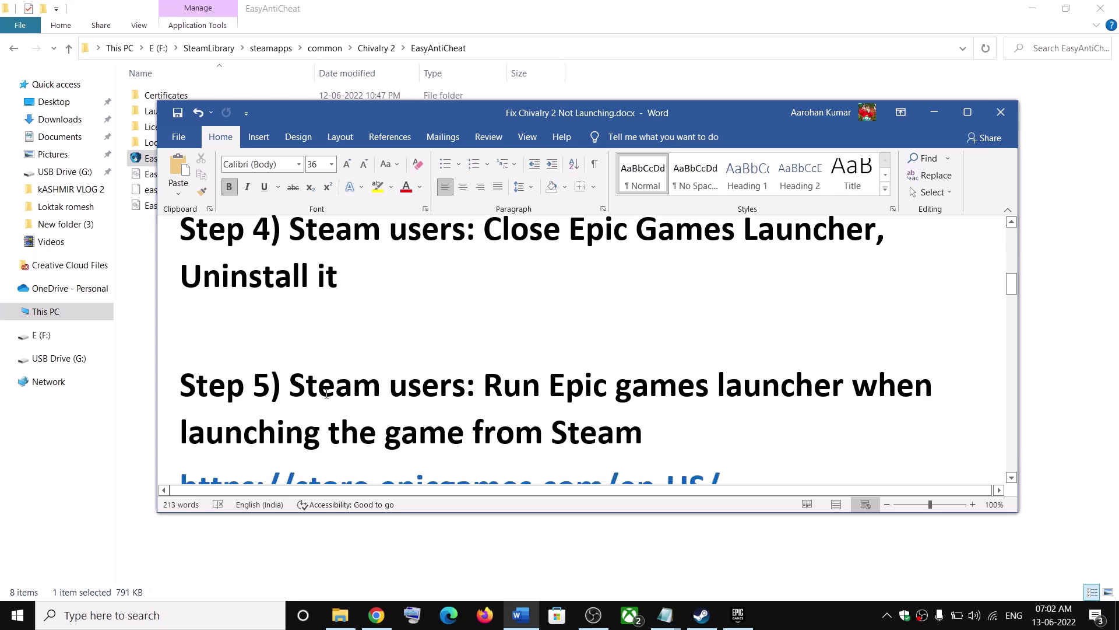
pyautogui.moveTo(326, 395); pyautogui.dragTo(439, 392)
pyautogui.click(614, 430)
pyautogui.scroll(-1, 626, 419)
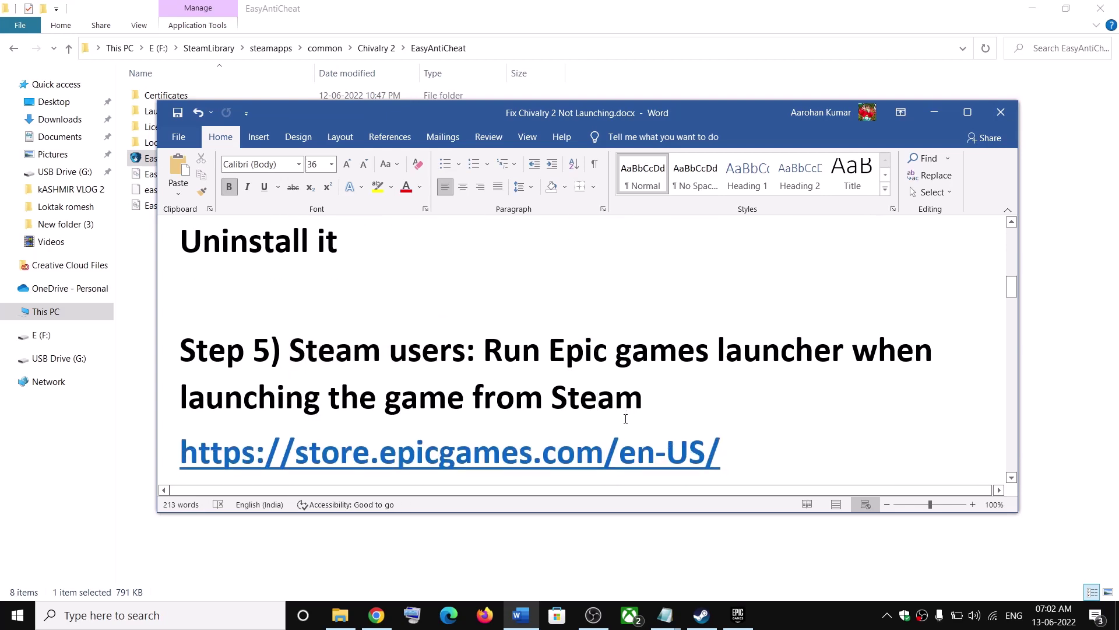
pyautogui.scroll(3, 626, 418)
# Highlight 'Close Epic Games Launcher' in Step 4 and the Step 5 instruction text.
pyautogui.moveTo(484, 300); pyautogui.dragTo(876, 300)
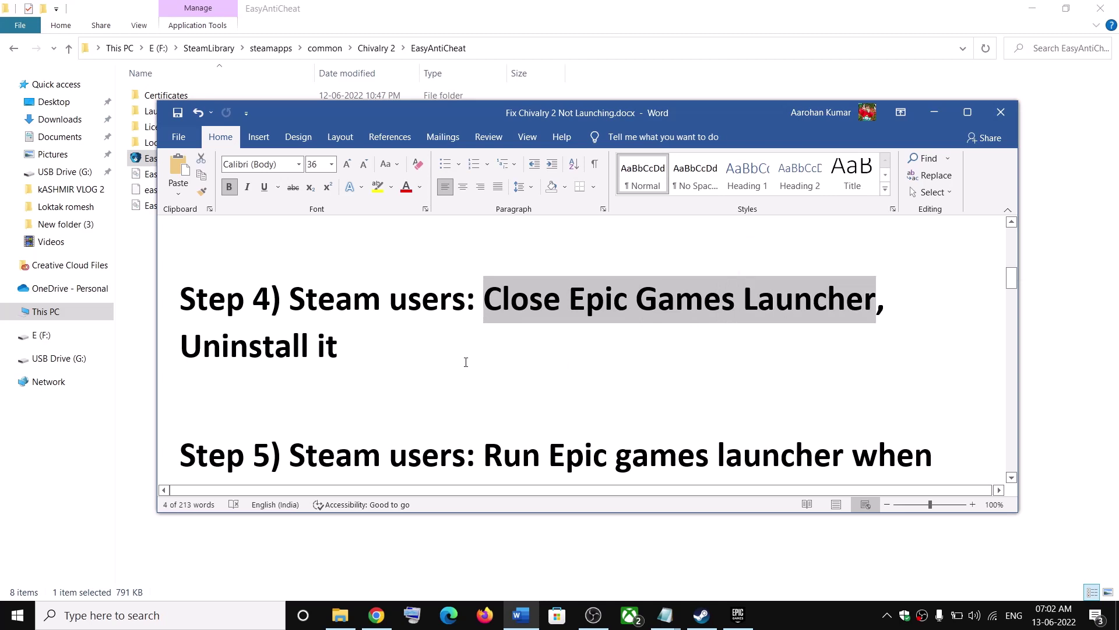
pyautogui.moveTo(198, 348); pyautogui.dragTo(372, 350)
pyautogui.scroll(-4, 557, 373)
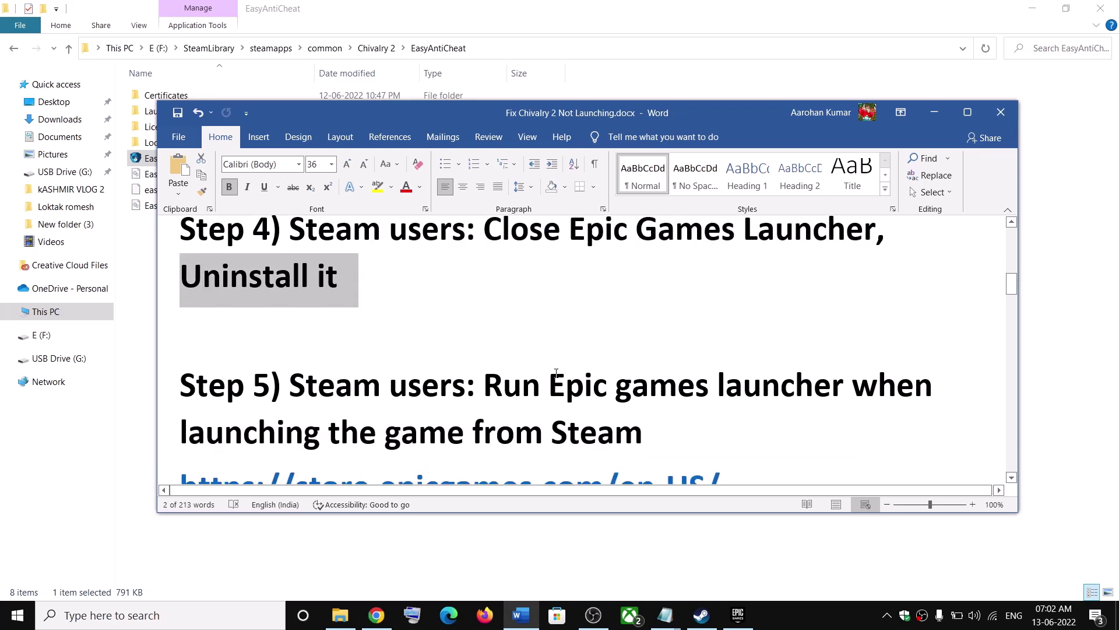
pyautogui.moveTo(486, 318); pyautogui.dragTo(284, 366)
pyautogui.moveTo(387, 362); pyautogui.dragTo(642, 362)
pyautogui.click(483, 324)
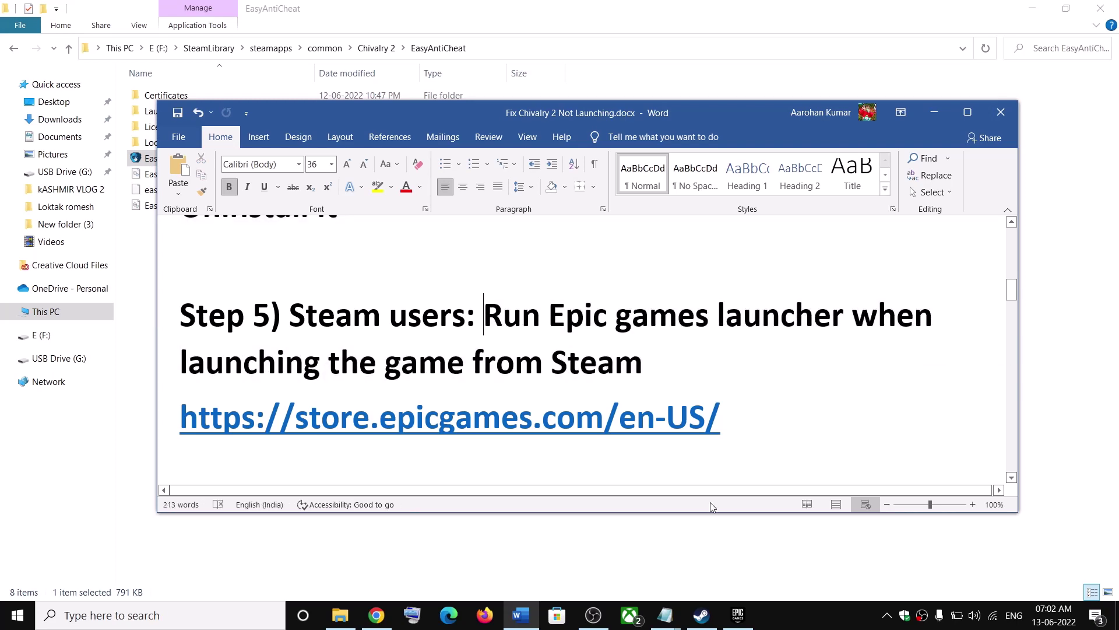
# Check the Epic Games launcher and Steam, then open the Epic Games store link from the notes.
pyautogui.click(737, 619)
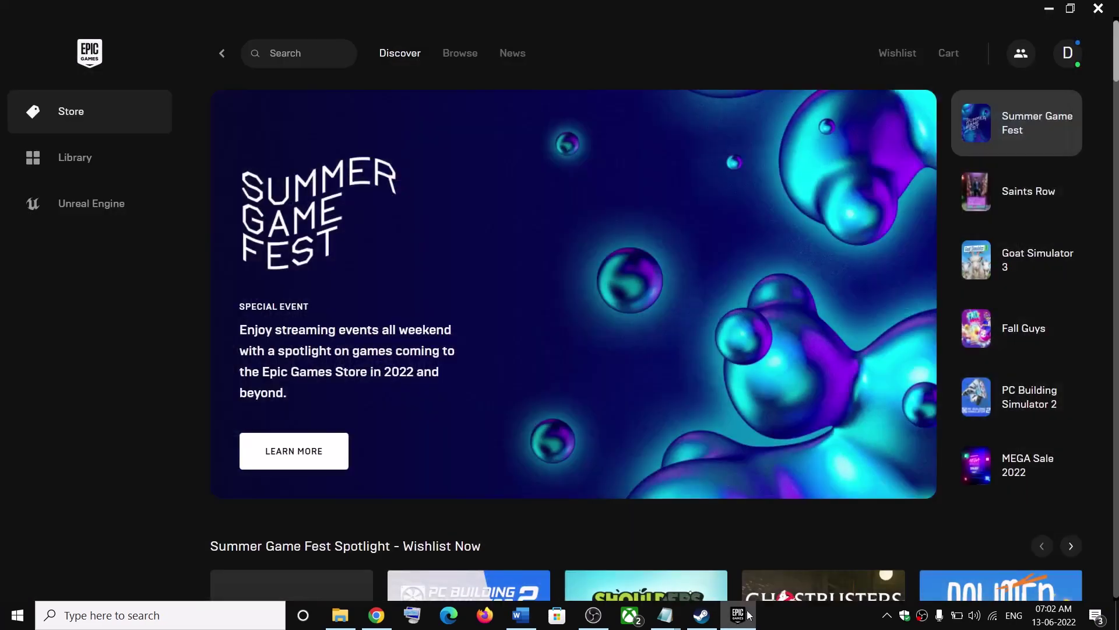
pyautogui.click(1049, 9)
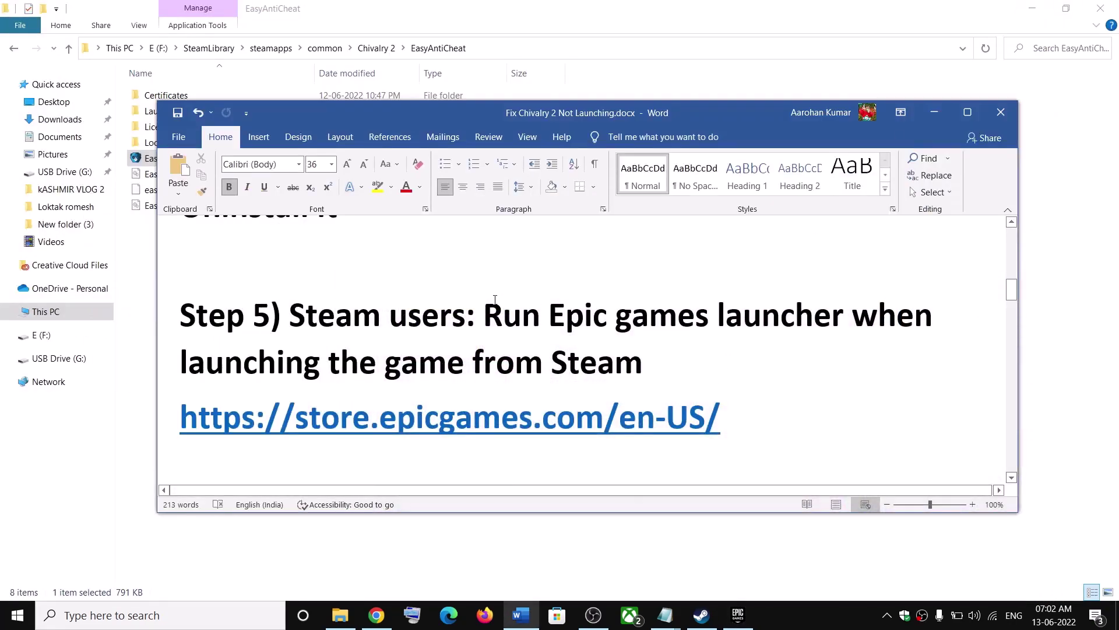
pyautogui.click(738, 615)
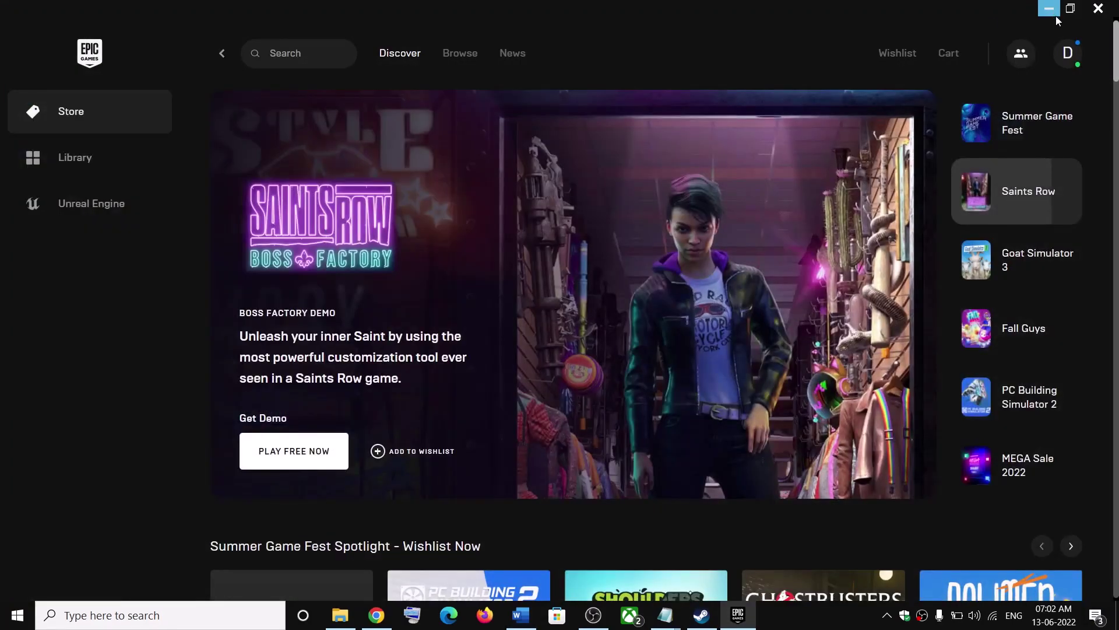
pyautogui.click(1055, 15)
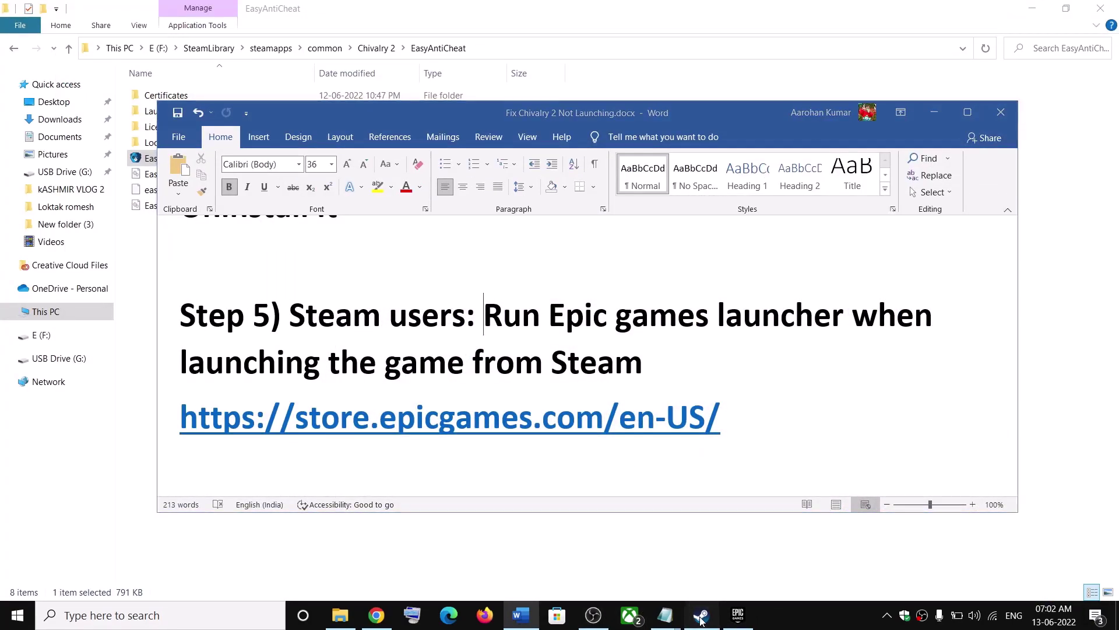
pyautogui.click(702, 620)
pyautogui.click(1074, 16)
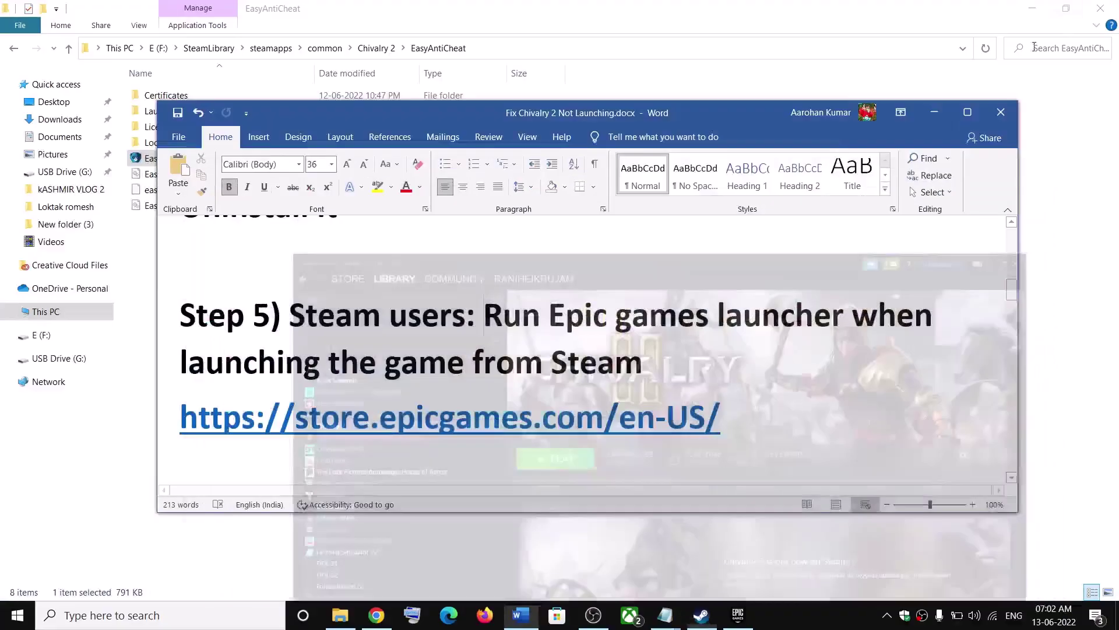
pyautogui.tripleClick(750, 412)
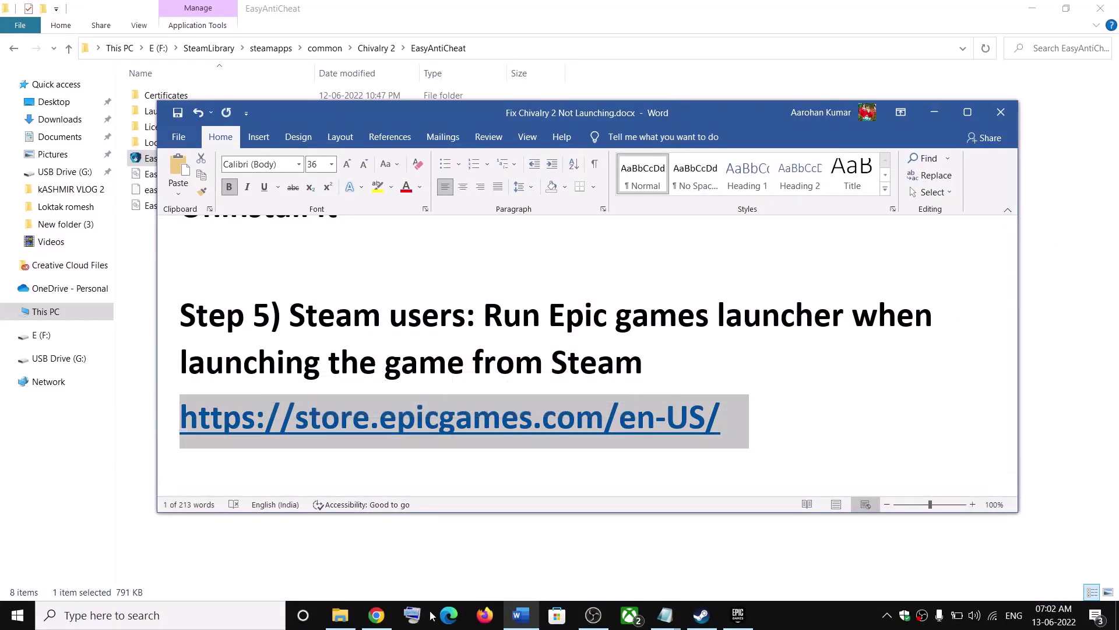
pyautogui.keyDown('ctrl'); pyautogui.click(424, 438); pyautogui.keyUp('ctrl')
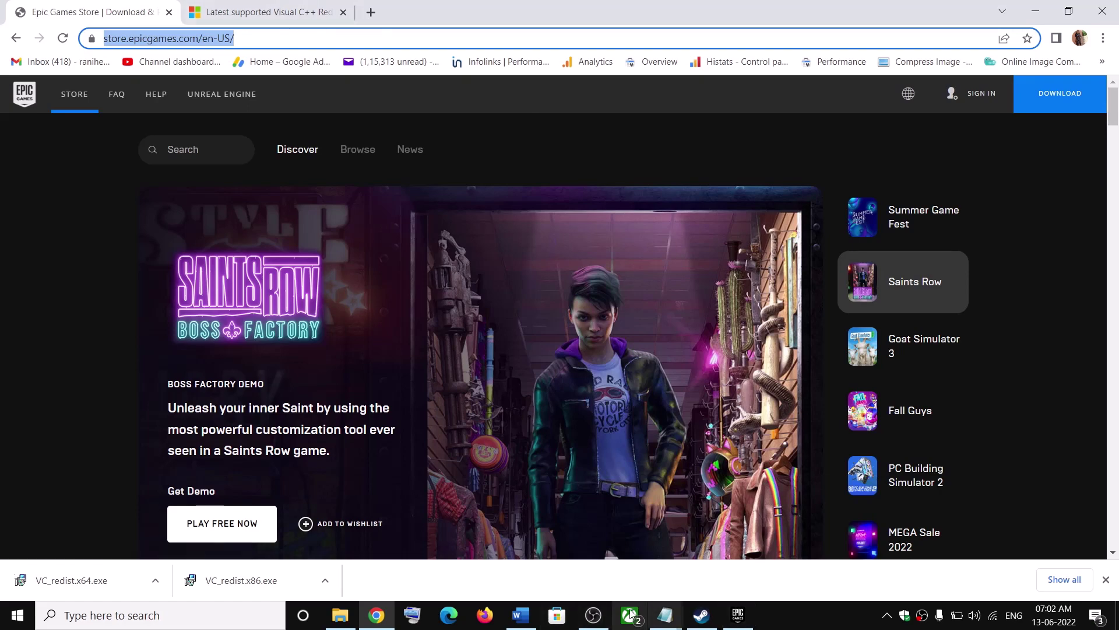
# Highlight the -dx11 launch option in the Word fix guide.
pyautogui.click(701, 615)
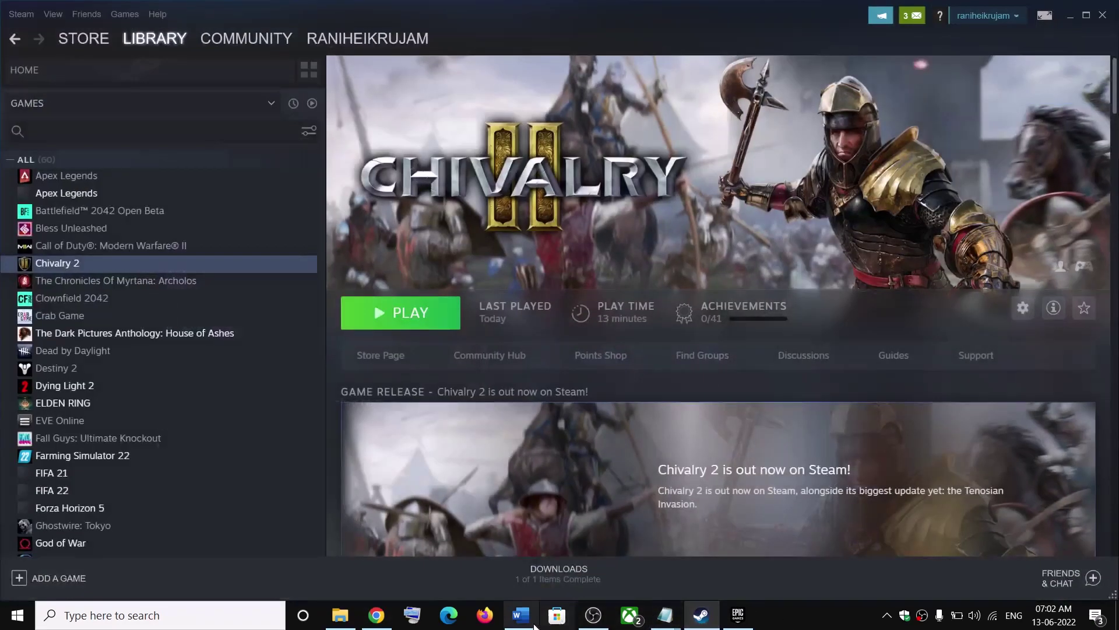
pyautogui.click(521, 615)
pyautogui.scroll(-2, 409, 404)
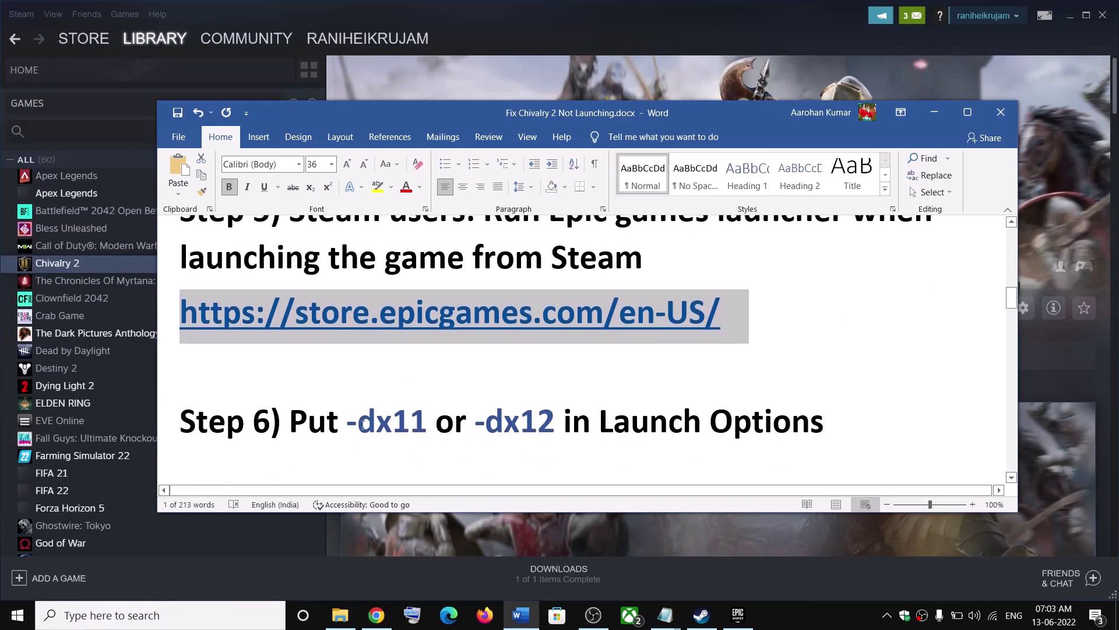
pyautogui.click(352, 425)
pyautogui.doubleClick(352, 425)
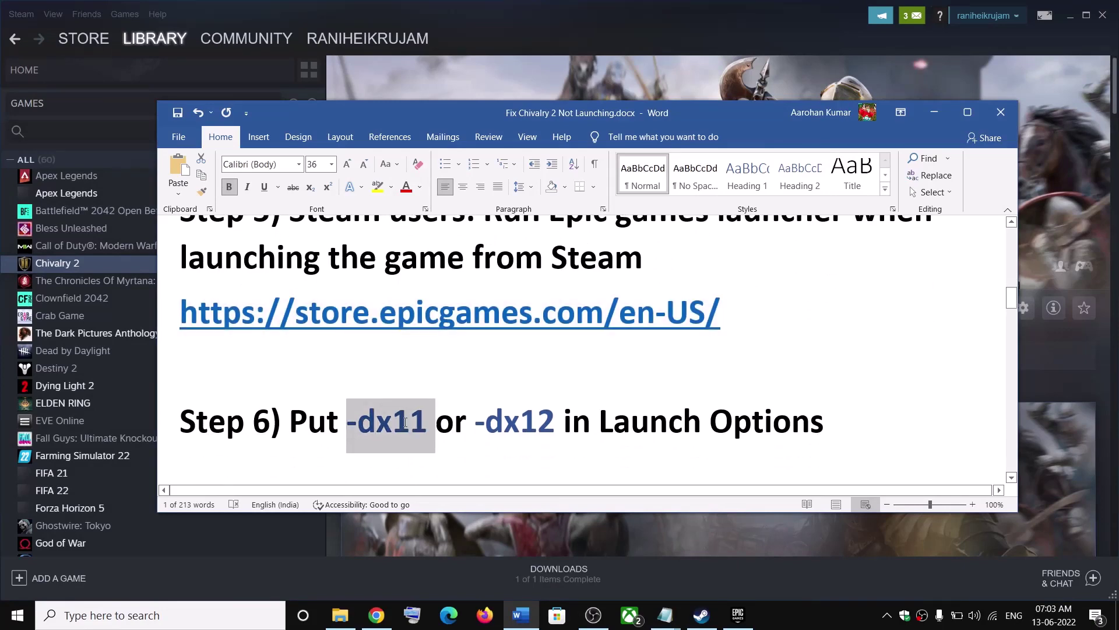
pyautogui.click(355, 438)
pyautogui.click(391, 424)
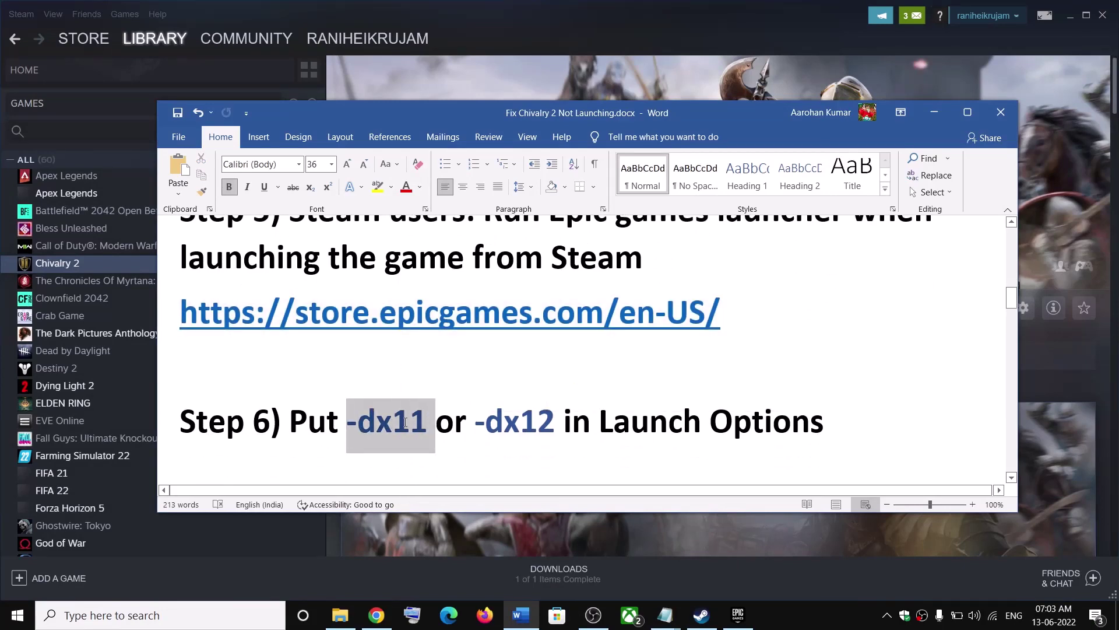
pyautogui.doubleClick(406, 424)
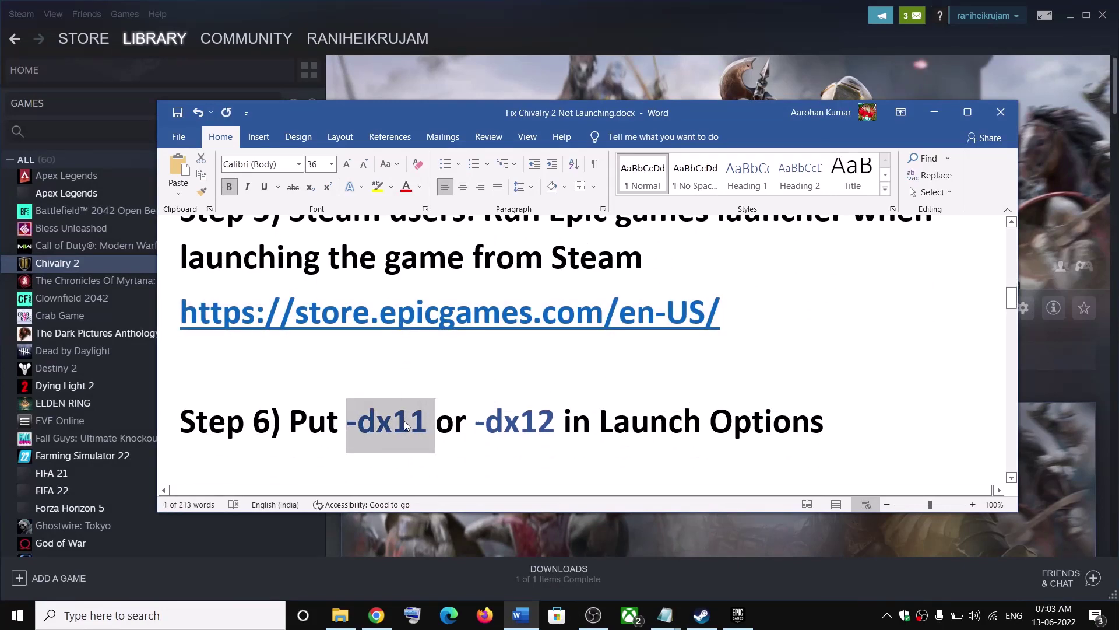
# Set Chivalry 2's Steam launch options to -dx11 and close its properties.
pyautogui.click(72, 267)
pyautogui.rightClick(72, 267)
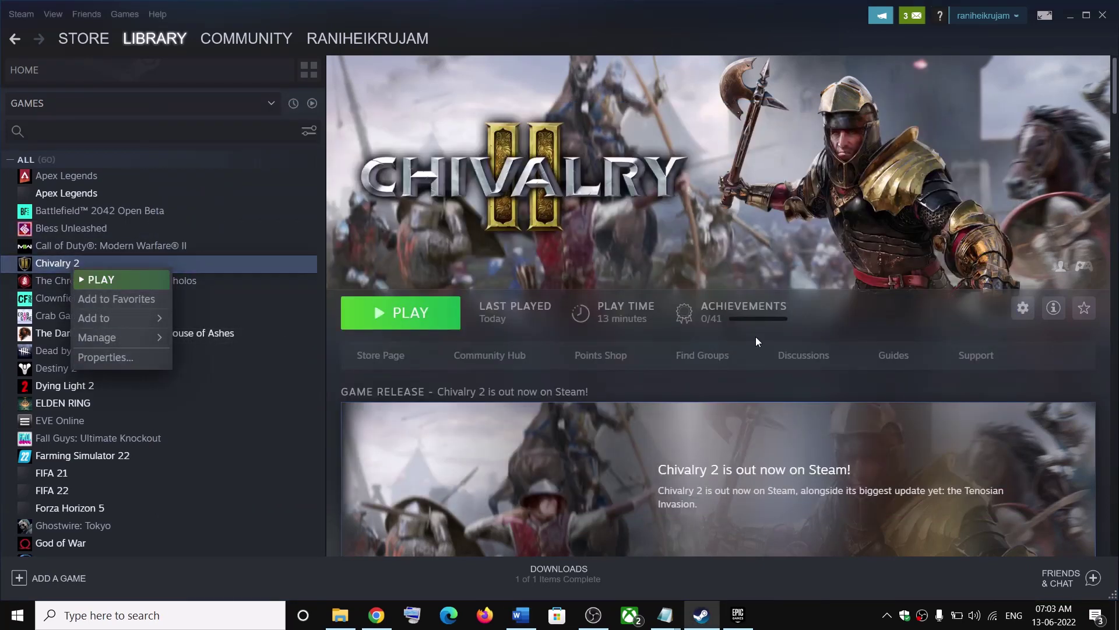
pyautogui.click(128, 358)
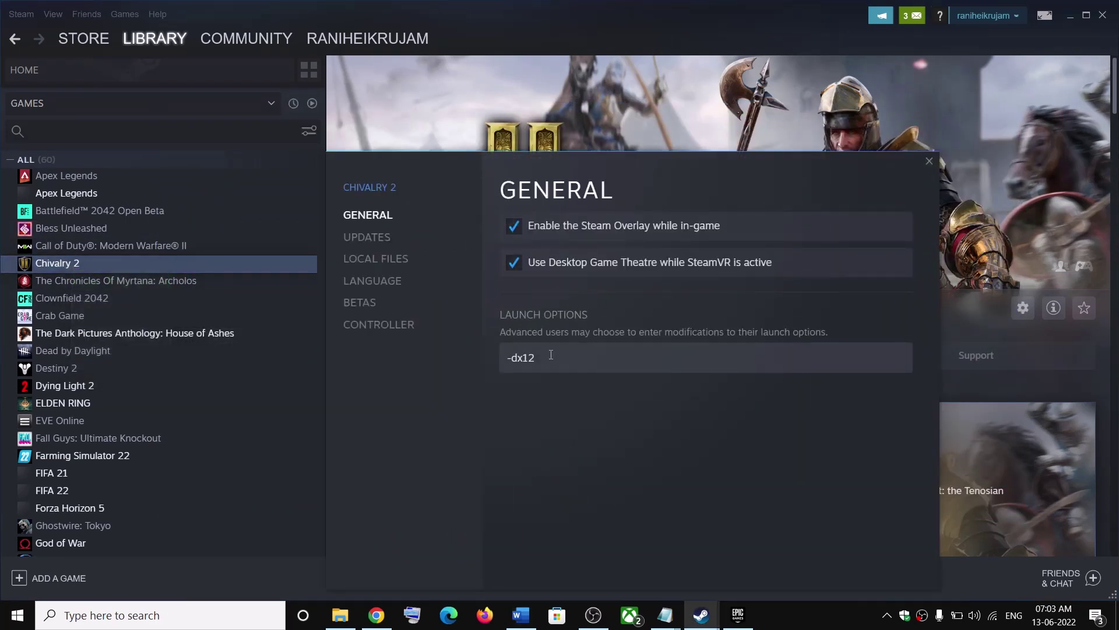
pyautogui.moveTo(551, 355); pyautogui.dragTo(474, 365)
pyautogui.write('-dx11')
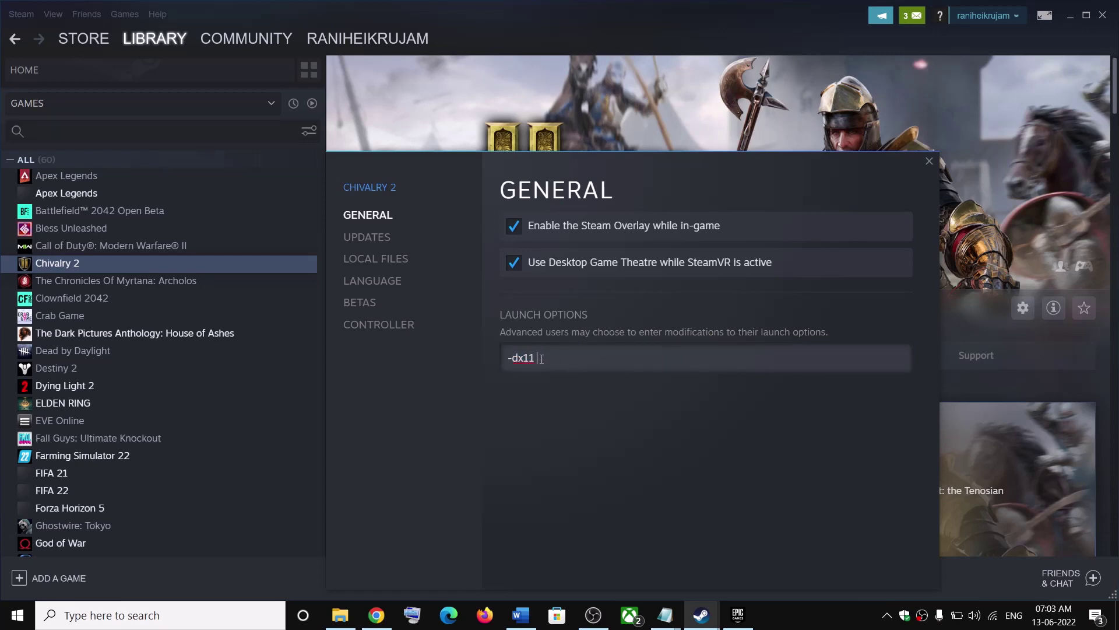
pyautogui.hotkey('ctrl', 'a')
pyautogui.click(570, 388)
pyautogui.click(930, 161)
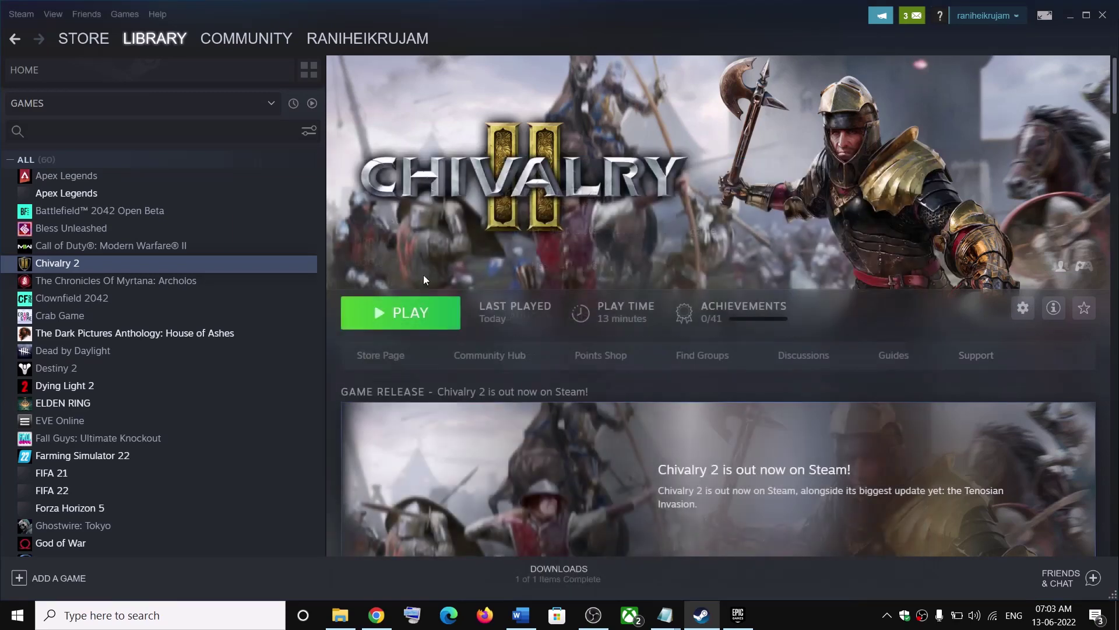
# Change Chivalry 2's launch option back to -dx12 and close the properties.
pyautogui.rightClick(117, 268)
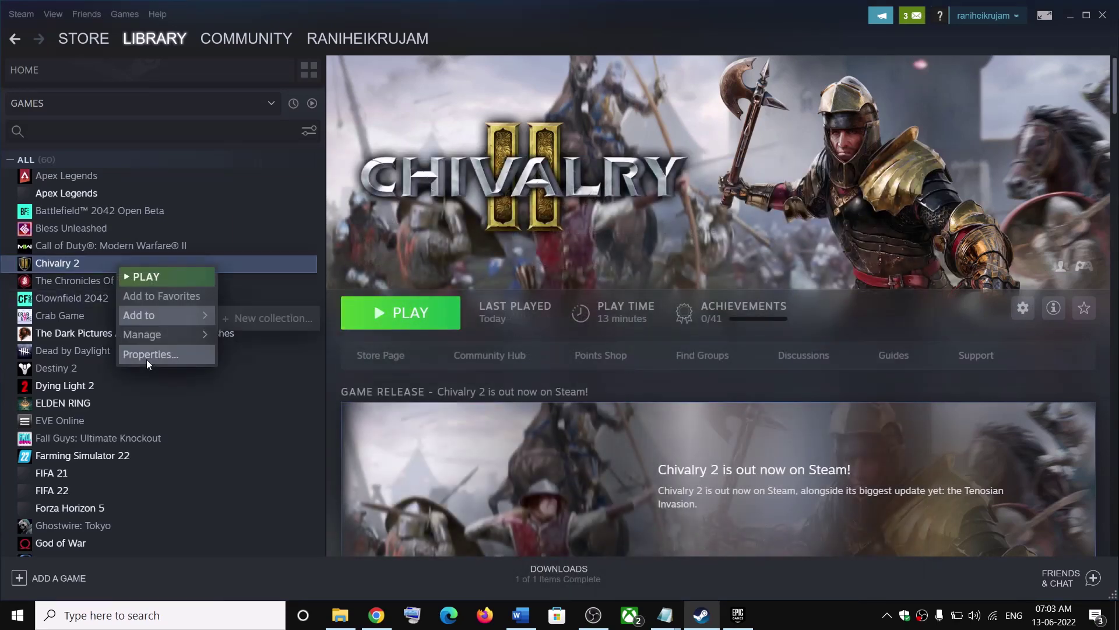
pyautogui.click(146, 356)
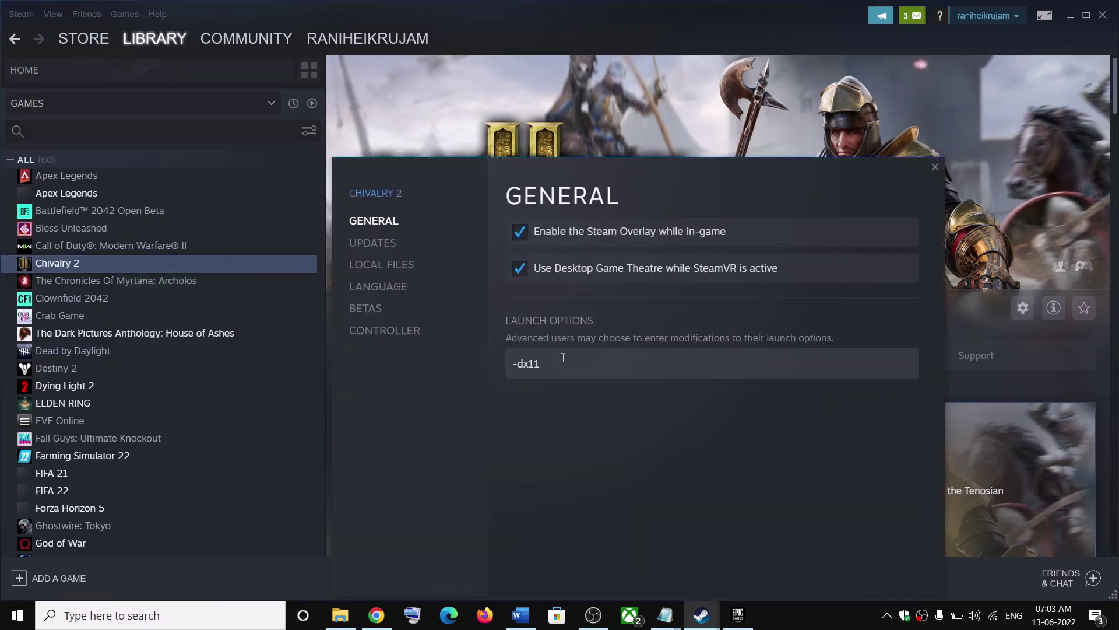
pyautogui.click(560, 362)
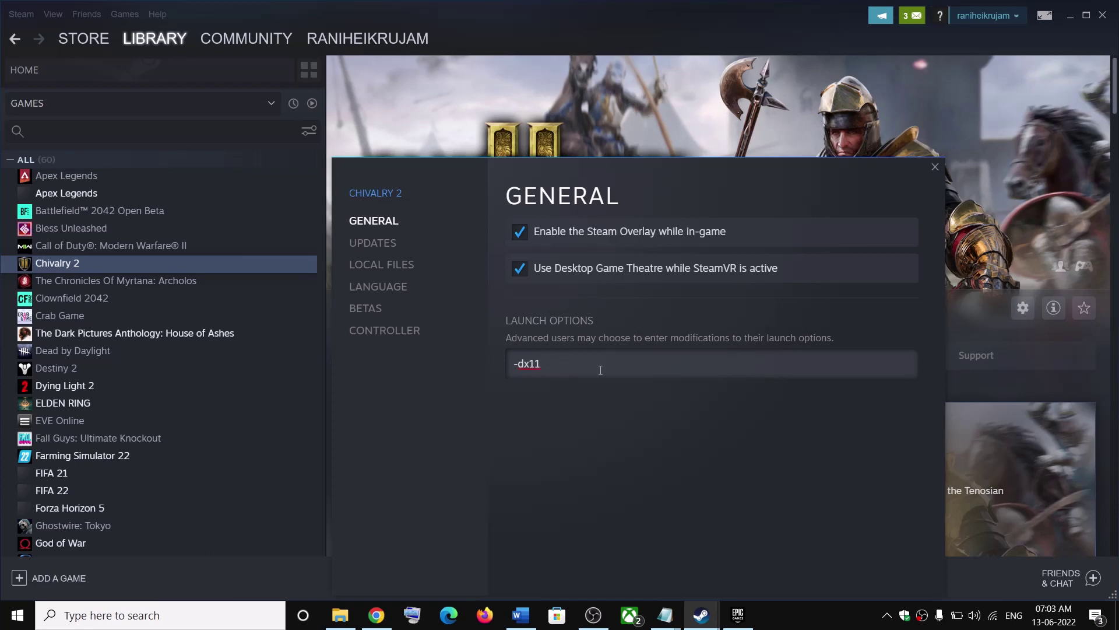
pyautogui.write('2')
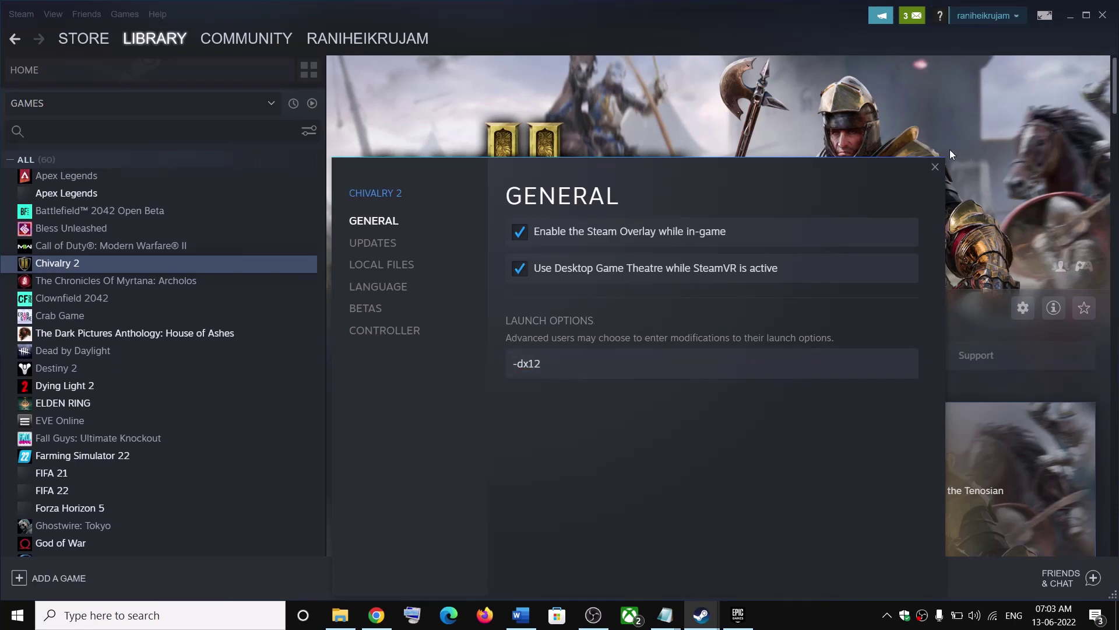
pyautogui.click(935, 168)
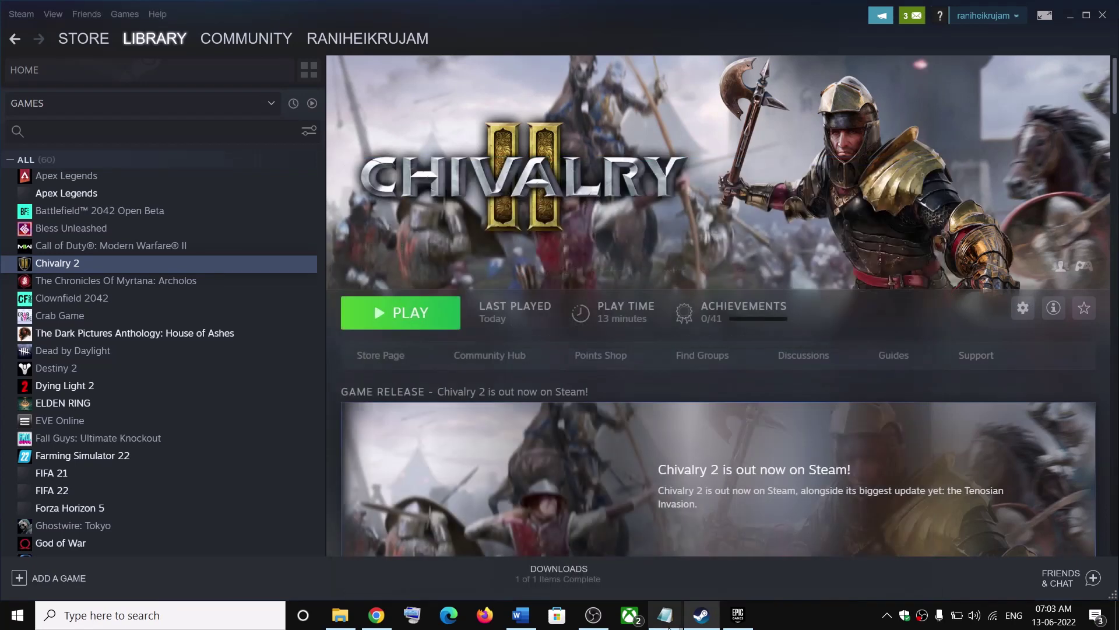
# Highlight the Step 7 XInput1_4.dll instruction for Windows 7 users in the guide.
pyautogui.click(521, 615)
pyautogui.scroll(-3, 369, 329)
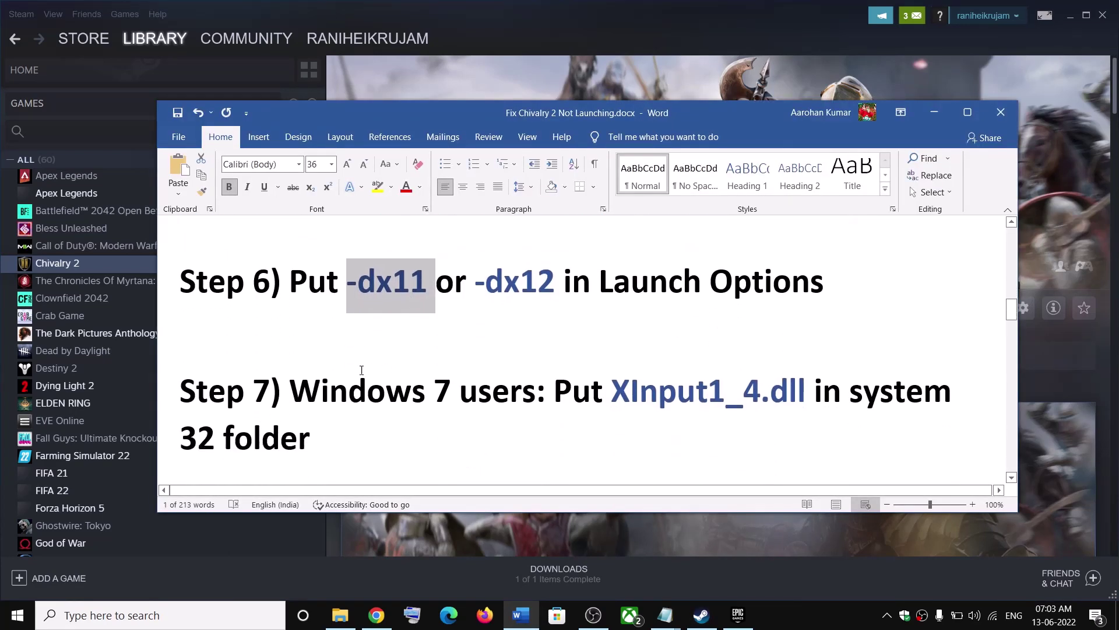
pyautogui.moveTo(312, 389); pyautogui.dragTo(534, 391)
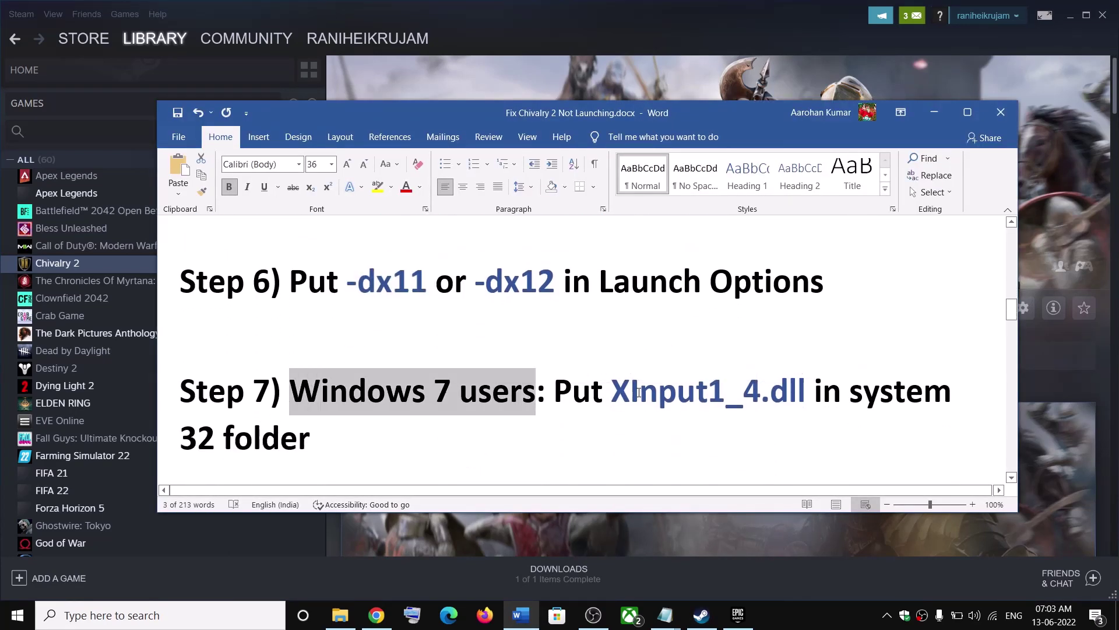
pyautogui.moveTo(612, 392); pyautogui.dragTo(815, 397)
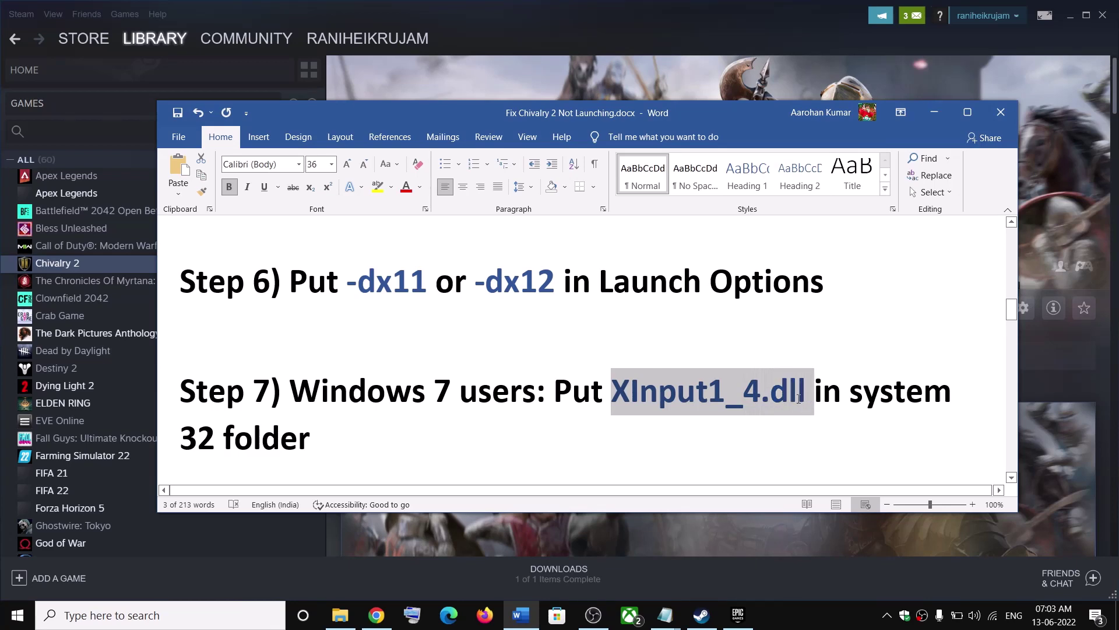
pyautogui.moveTo(277, 451); pyautogui.dragTo(300, 397)
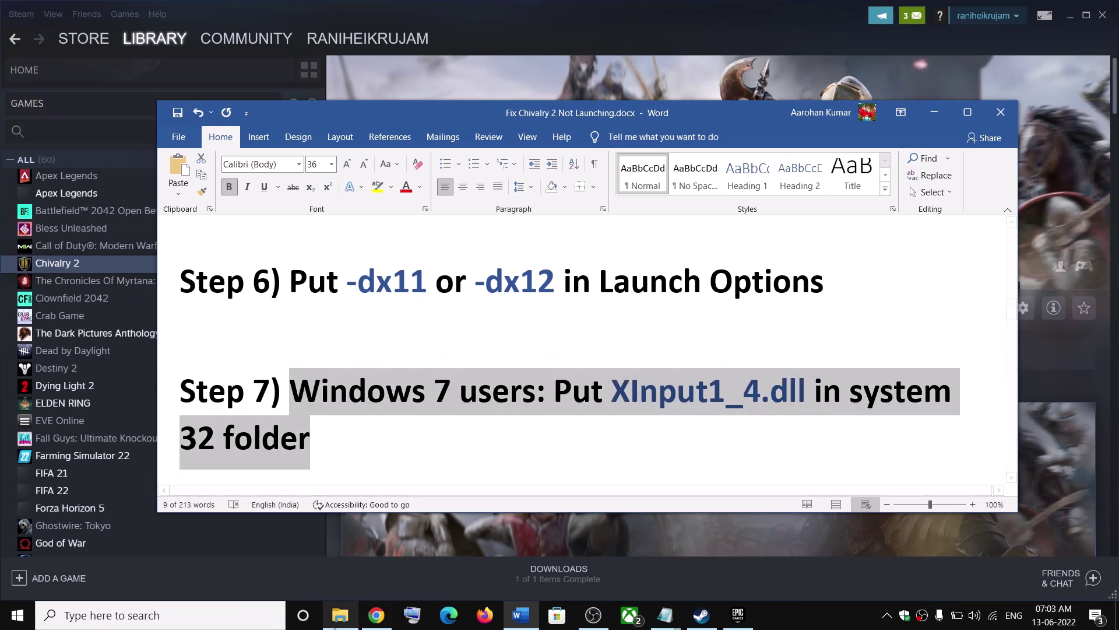
# Browse to C:\Windows\System32 in File Explorer.
pyautogui.click(339, 615)
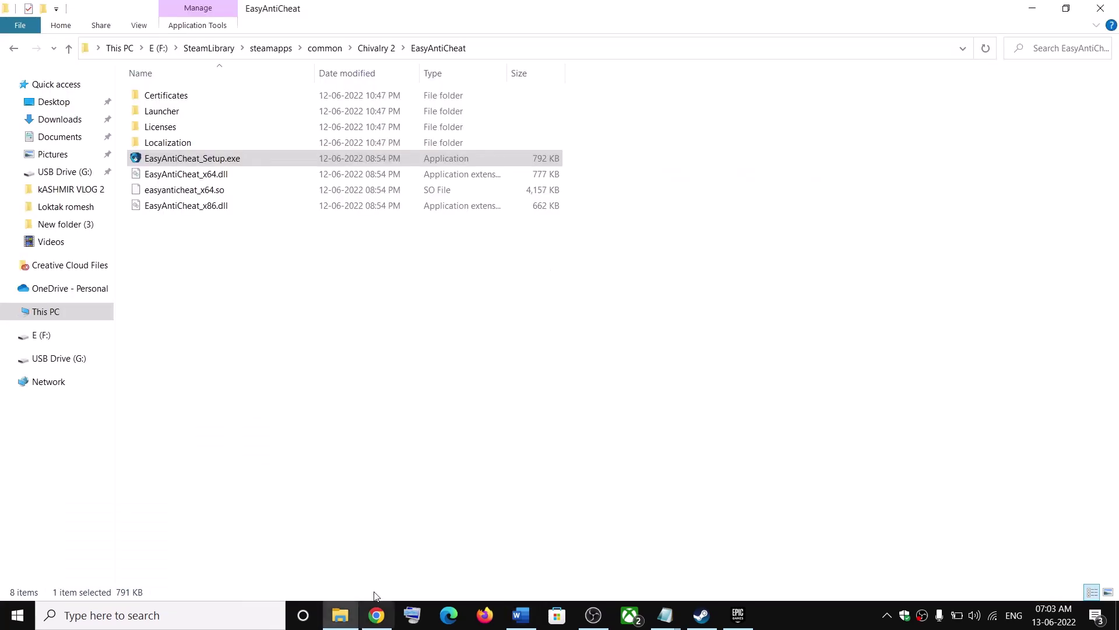
pyautogui.click(62, 312)
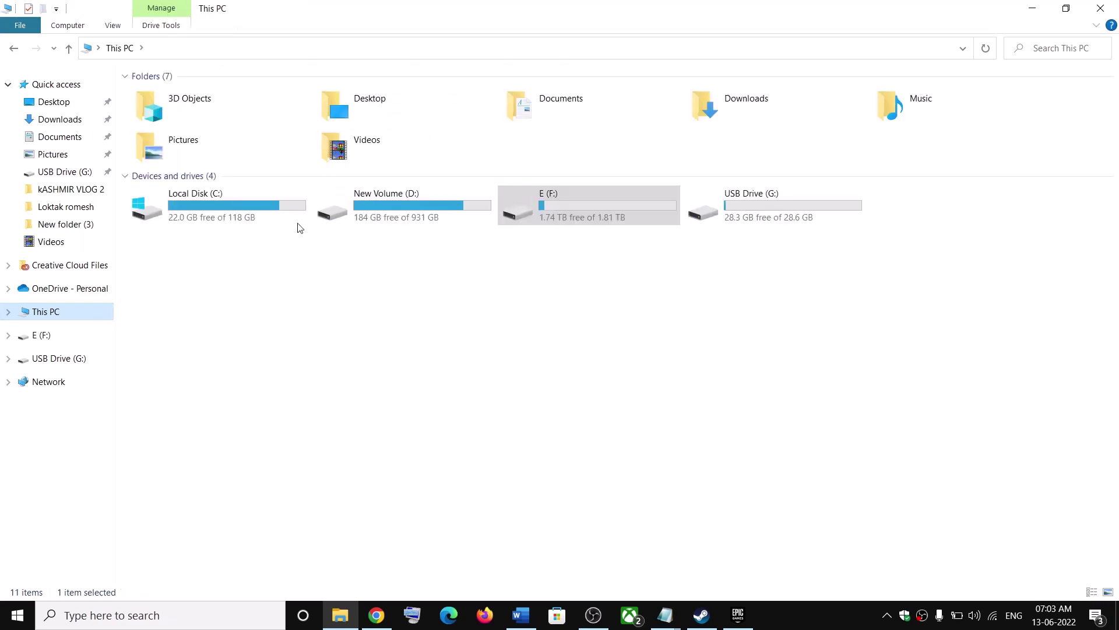
pyautogui.doubleClick(235, 208)
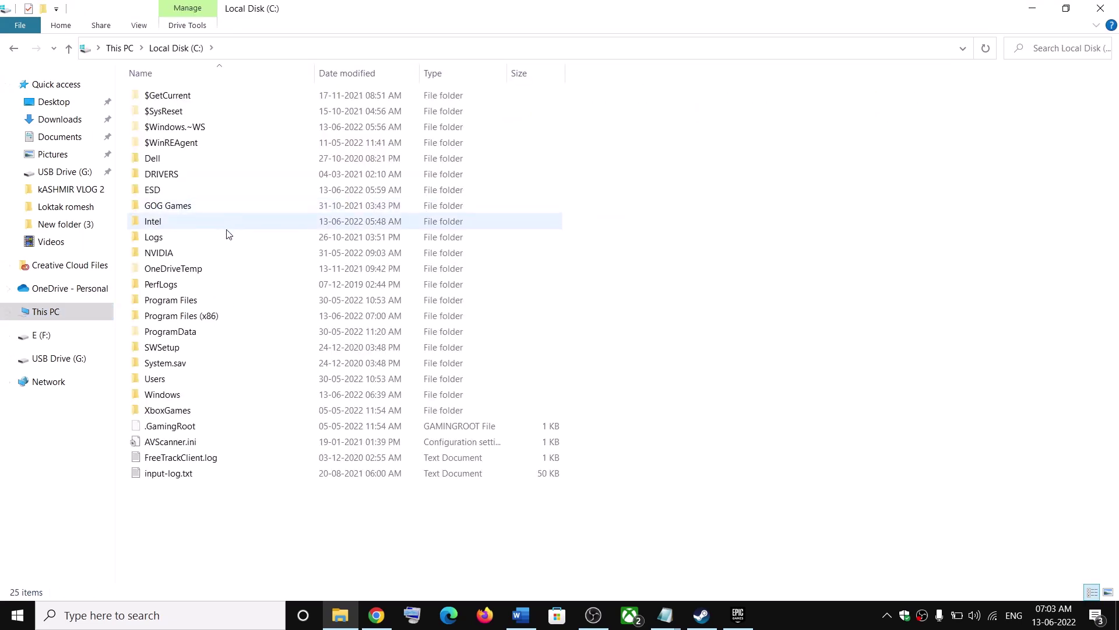
pyautogui.doubleClick(175, 395)
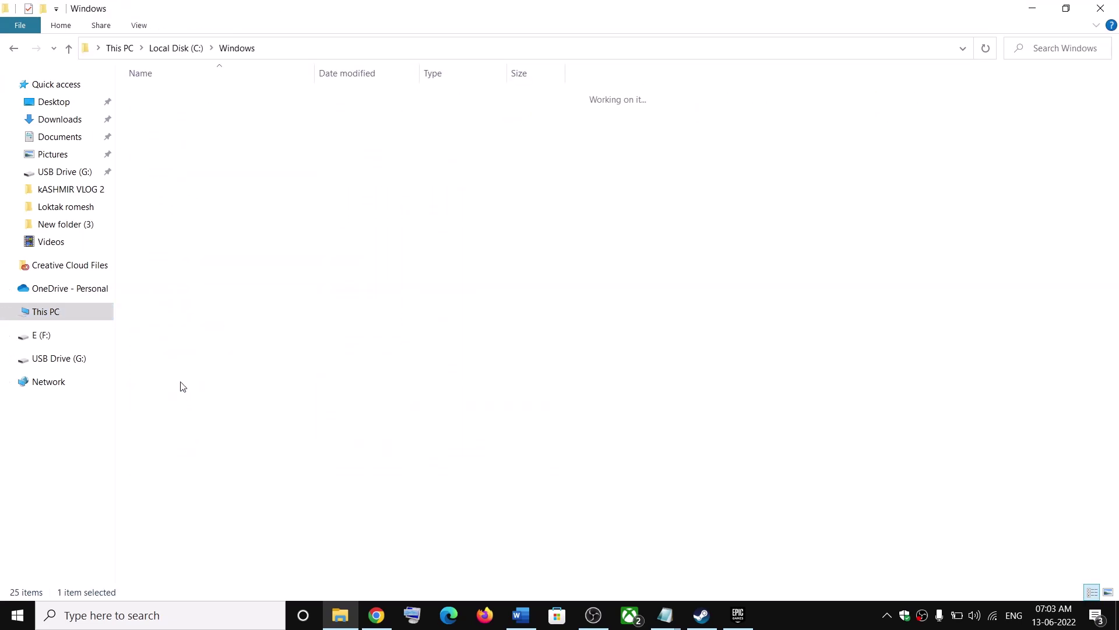
pyautogui.click(178, 363)
pyautogui.press('s')
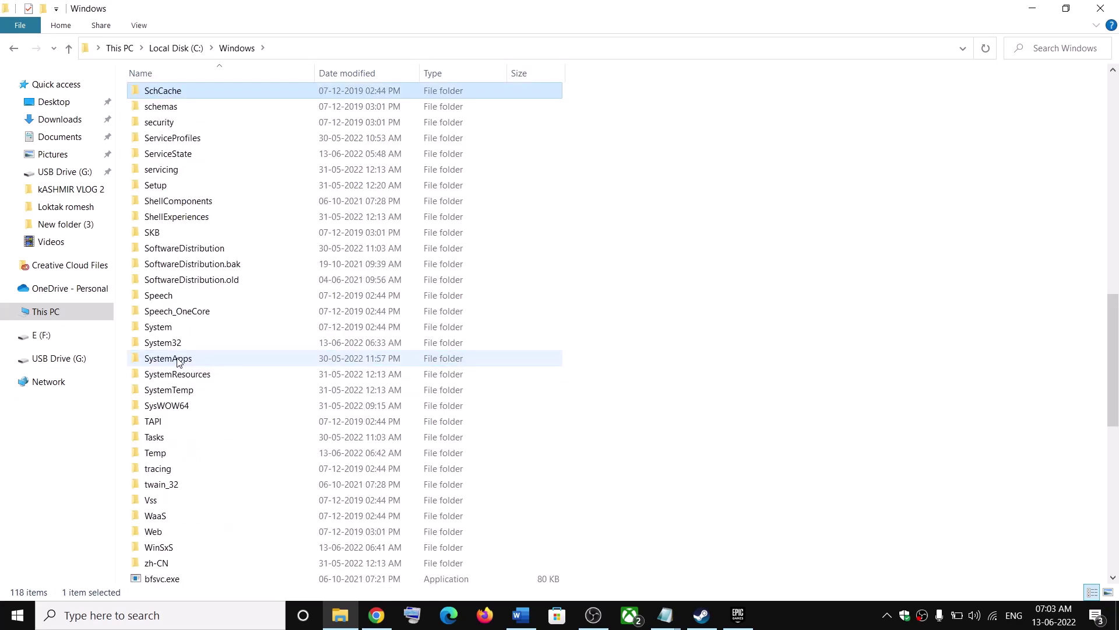
pyautogui.click(171, 343)
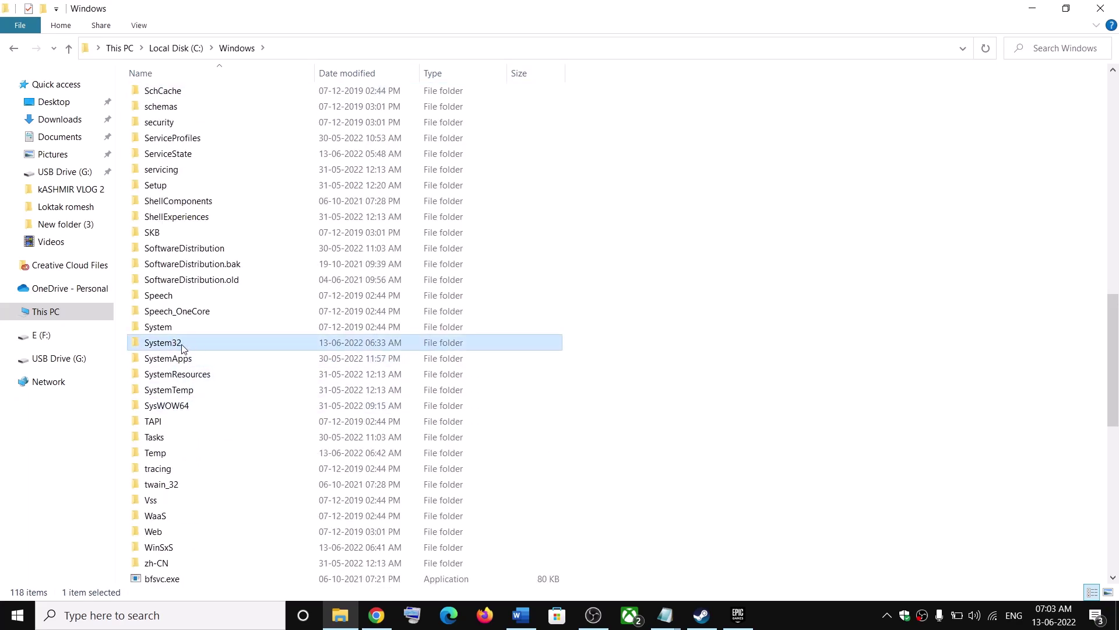
pyautogui.doubleClick(182, 348)
# Copy xinput1_3.dll from System32.
pyautogui.scroll(-2, 294, 409)
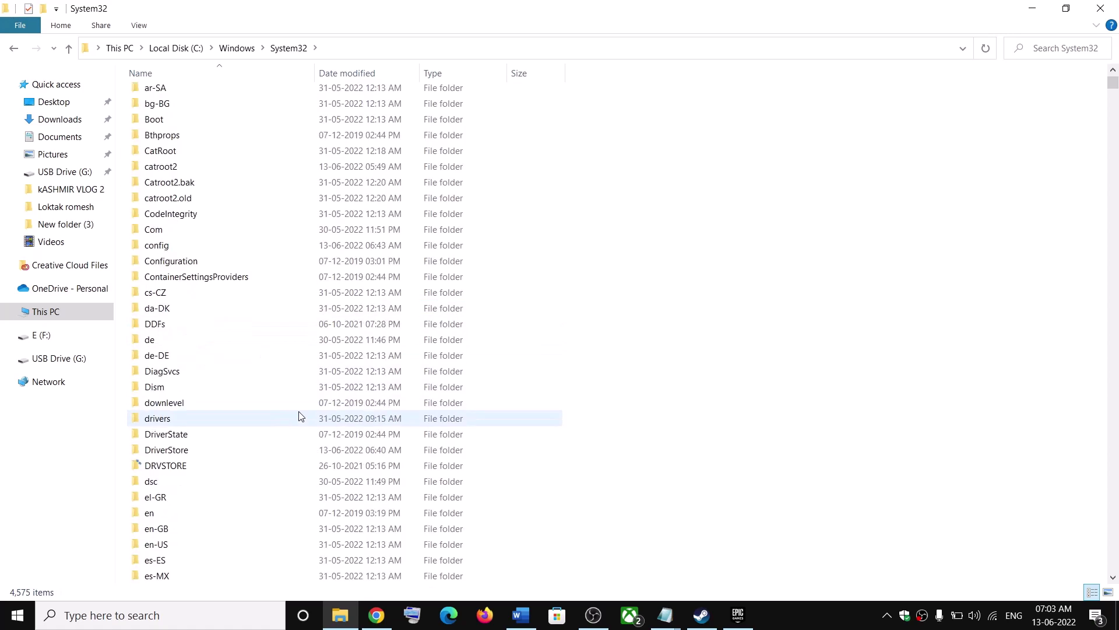
pyautogui.click(179, 406)
pyautogui.press('x')
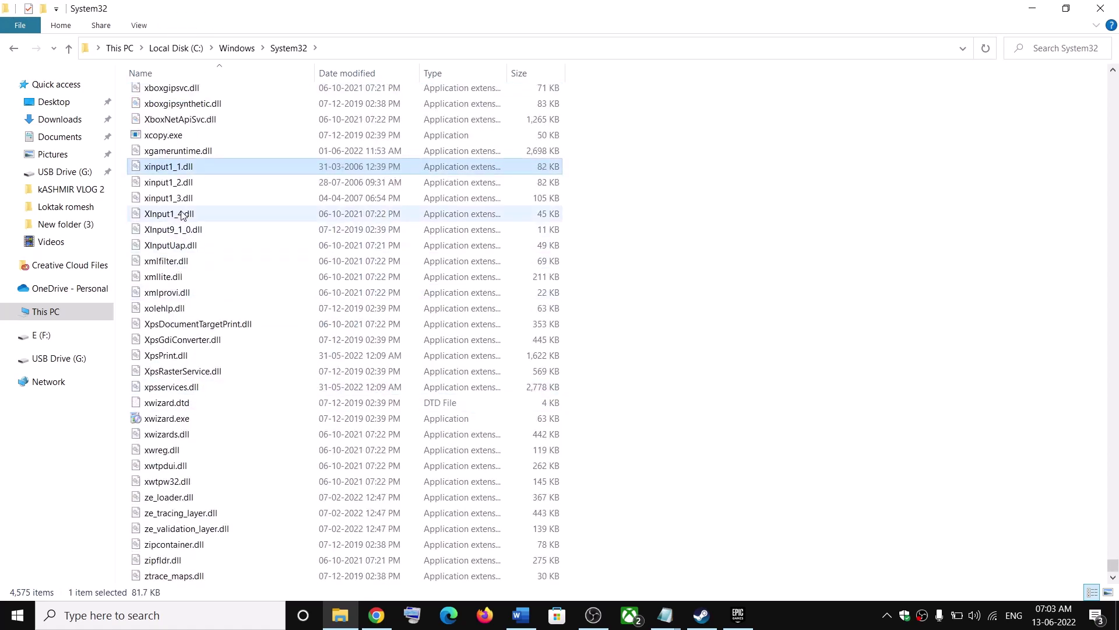
pyautogui.click(165, 199)
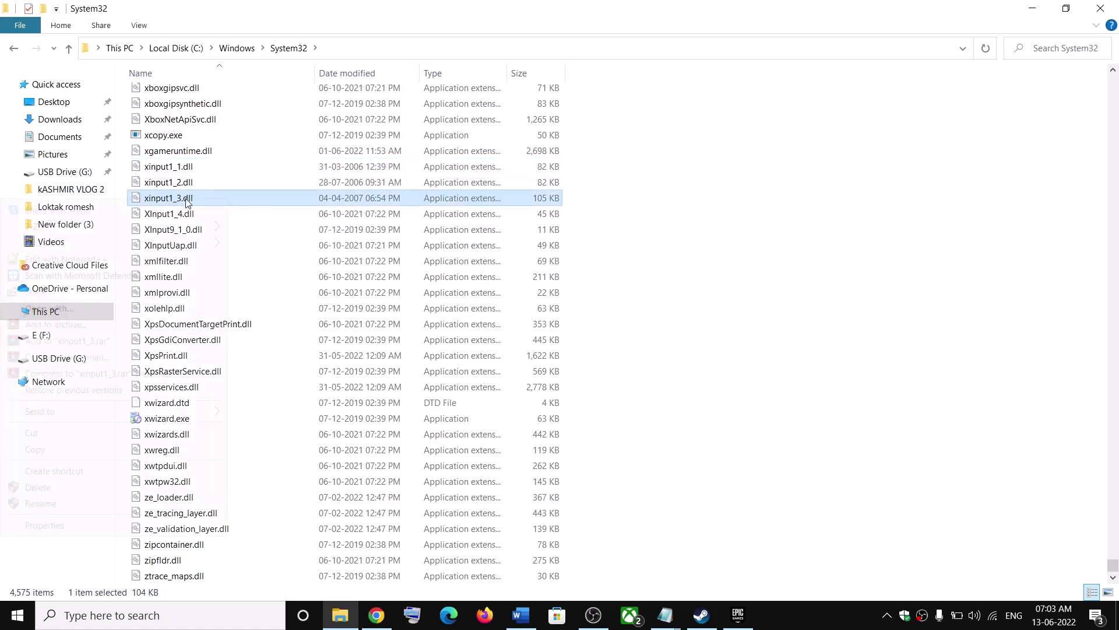
pyautogui.rightClick(230, 199)
pyautogui.click(113, 449)
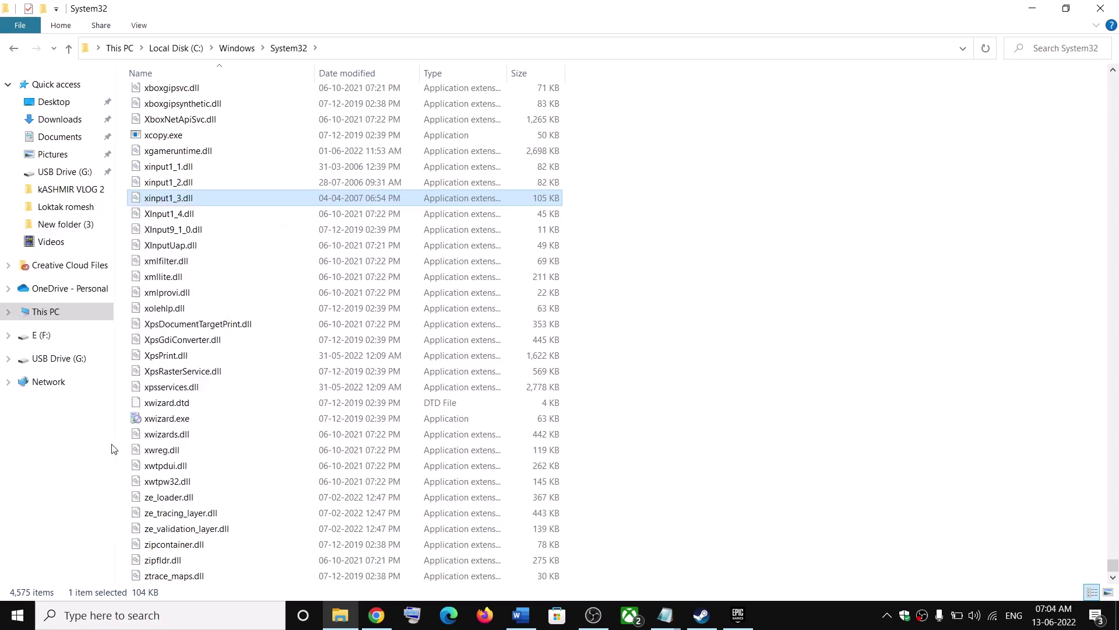
# Paste the copied xinput1_3.dll onto the desktop.
pyautogui.press('super+d')
pyautogui.rightClick(681, 288)
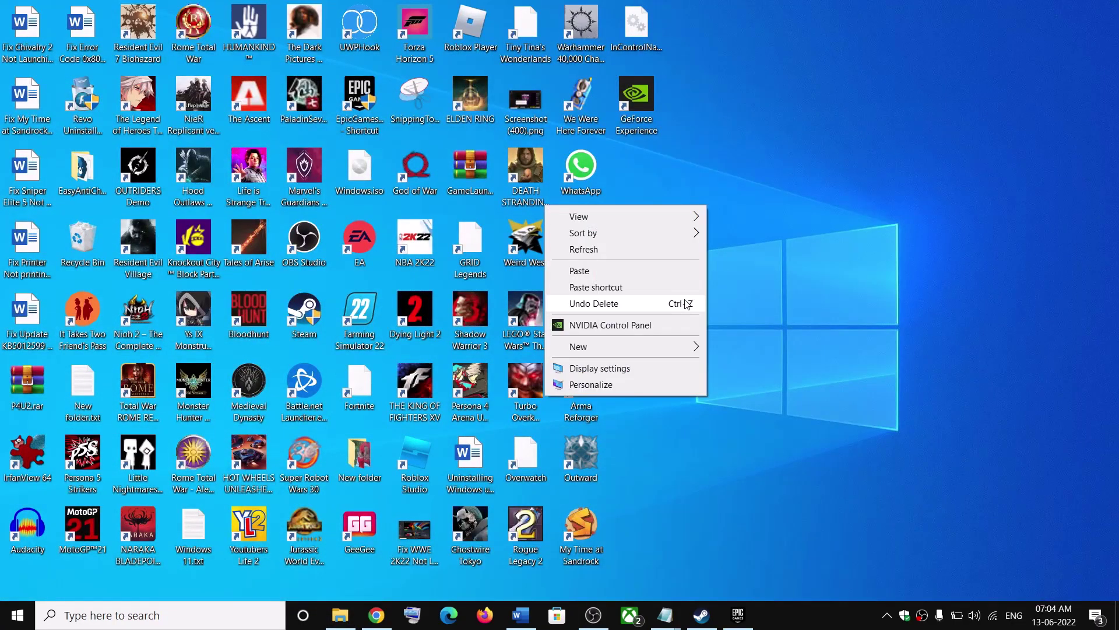
pyautogui.click(624, 269)
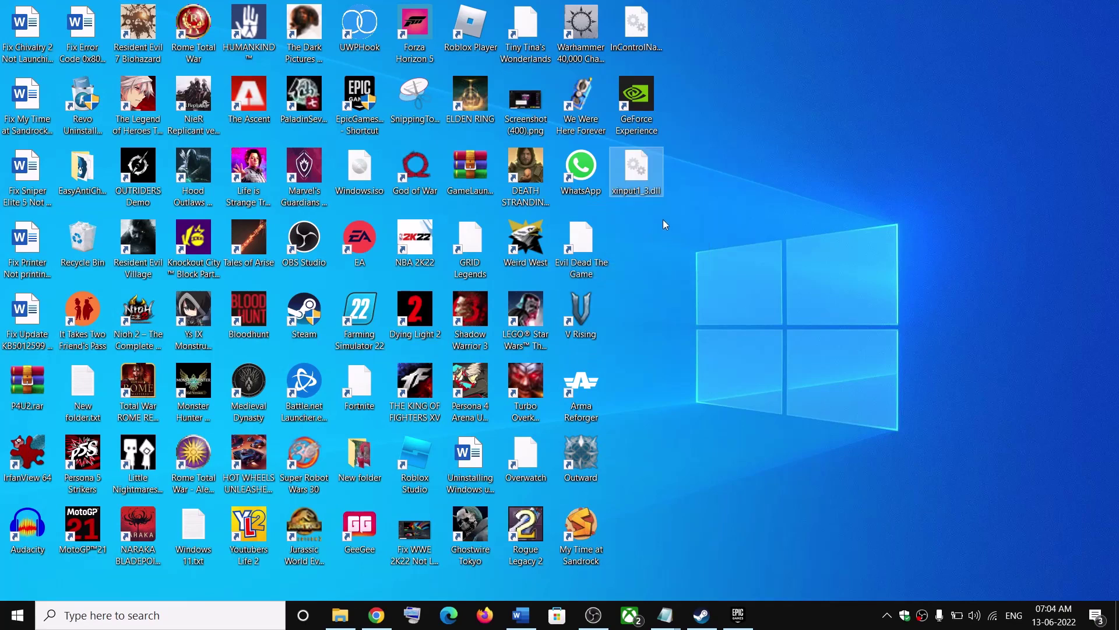
# Rename the desktop copy to xinput1_4.dll and copy it.
pyautogui.rightClick(639, 188)
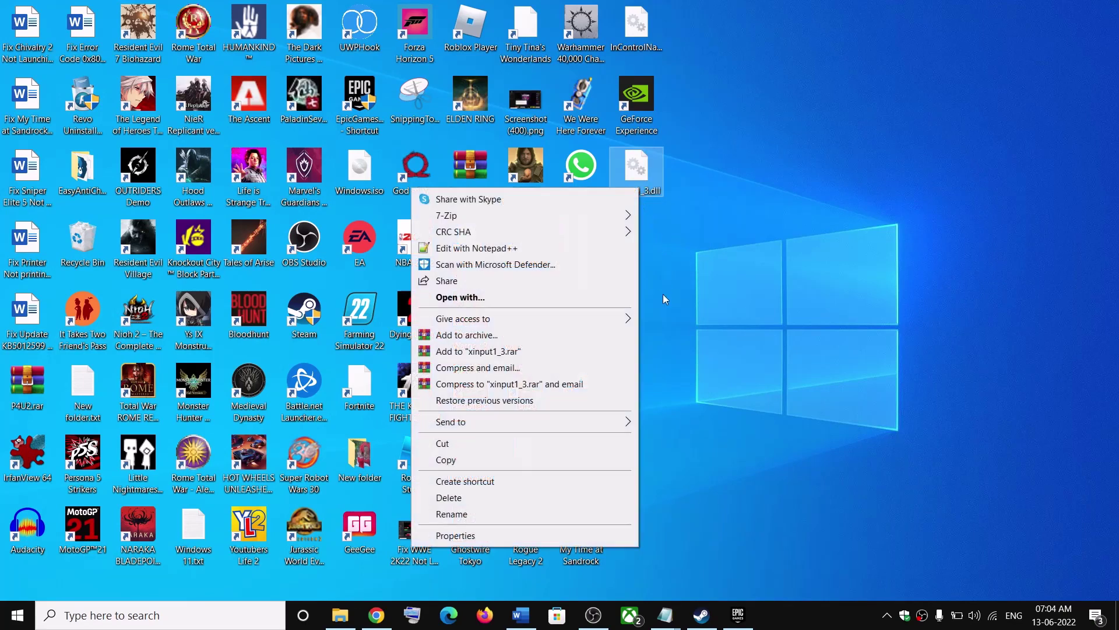
pyautogui.click(452, 515)
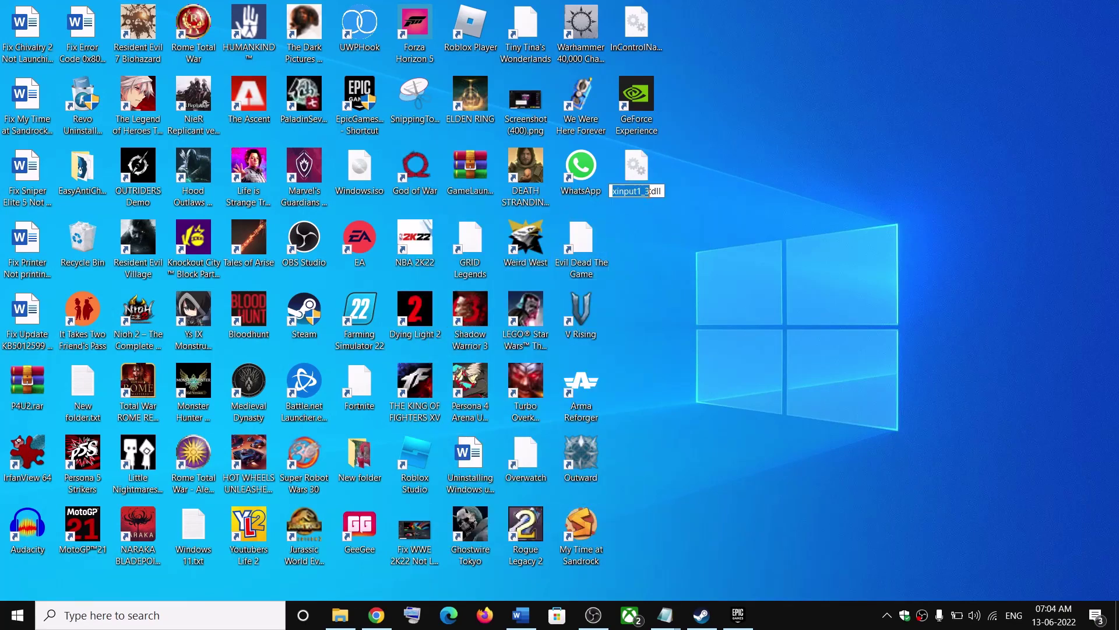
pyautogui.click(649, 192)
pyautogui.press('BackSpace')
pyautogui.write('4')
pyautogui.press('Return')
pyautogui.rightClick(640, 175)
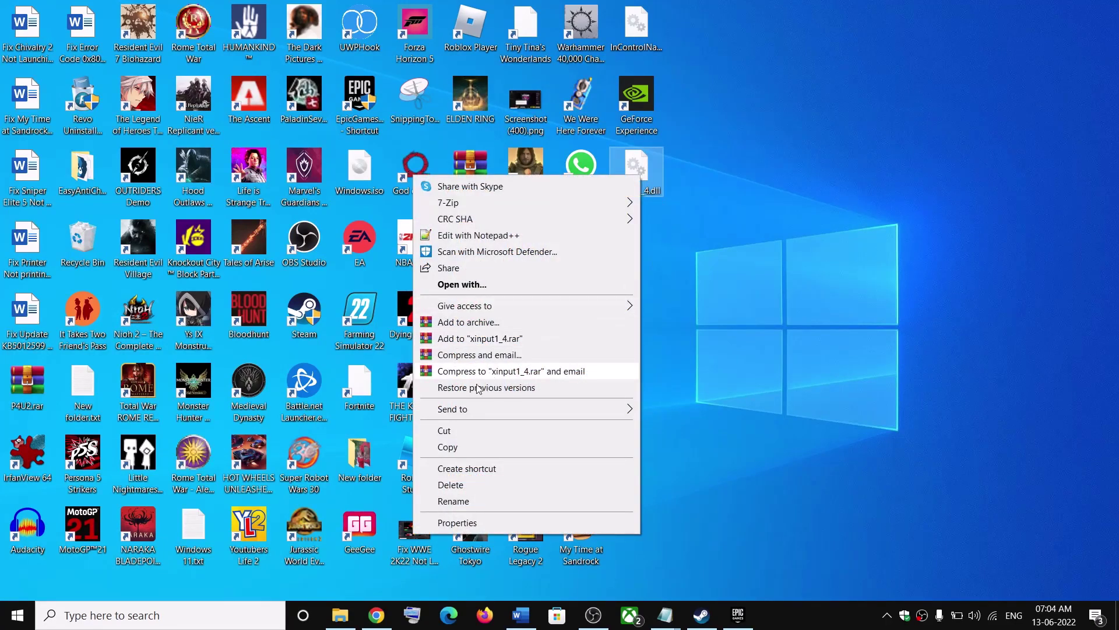
pyautogui.click(447, 447)
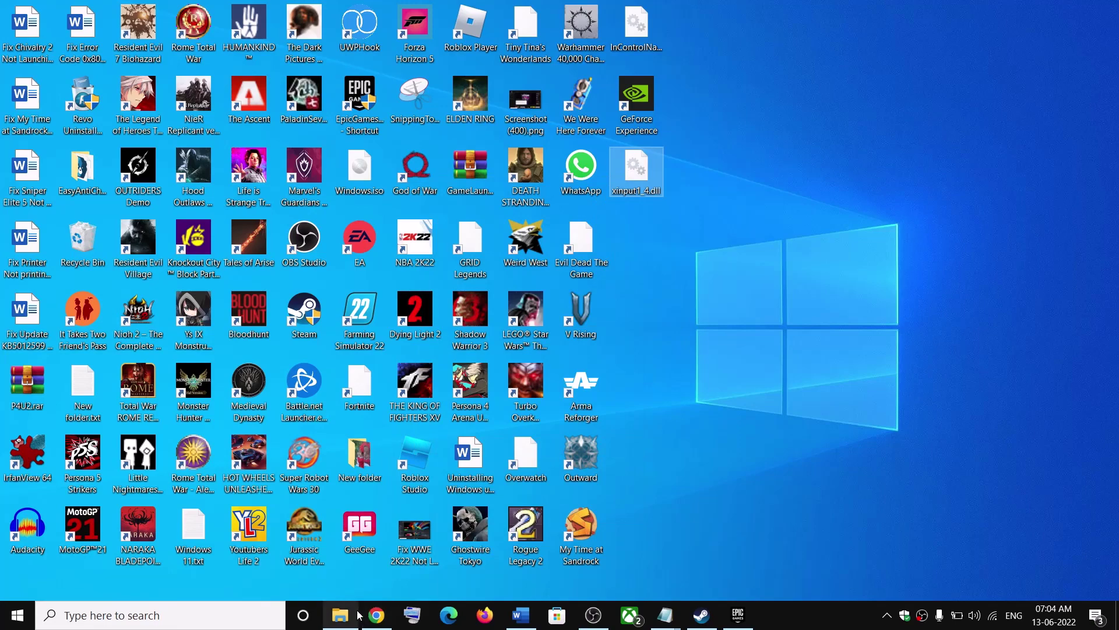
# Paste xinput1_4.dll into System32, dismissing the replace-or-skip prompt.
pyautogui.click(340, 616)
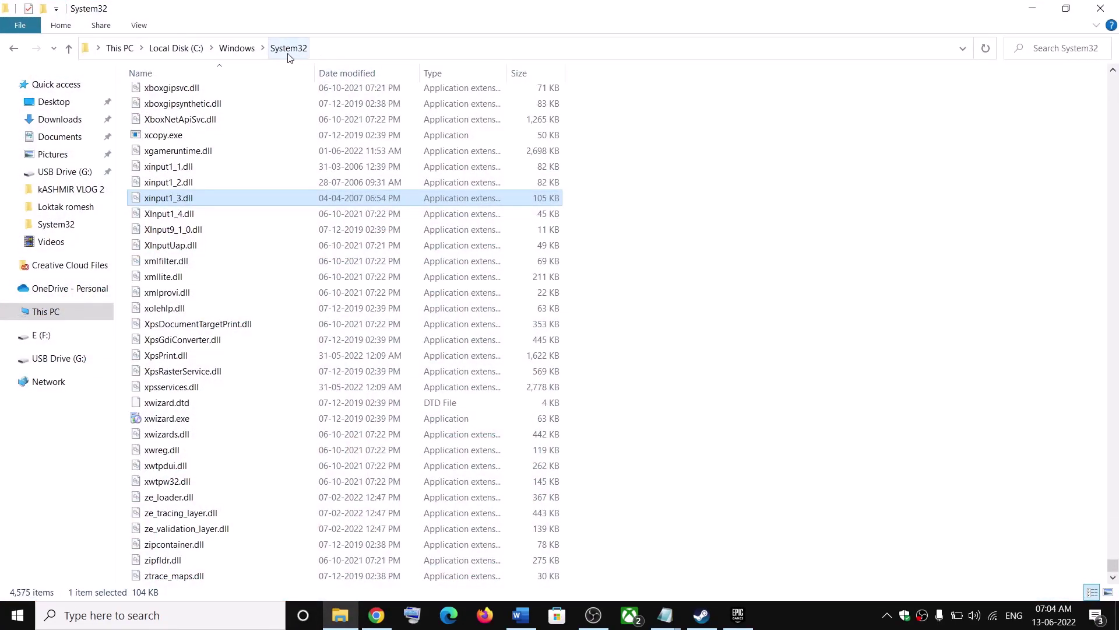
pyautogui.rightClick(703, 208)
pyautogui.click(577, 289)
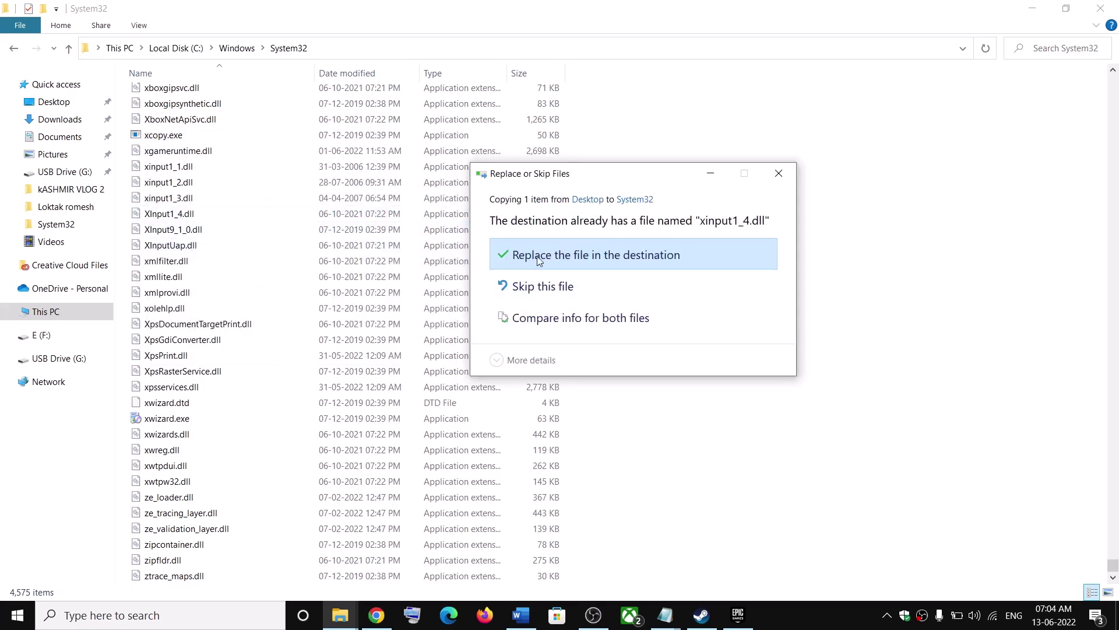
pyautogui.click(779, 173)
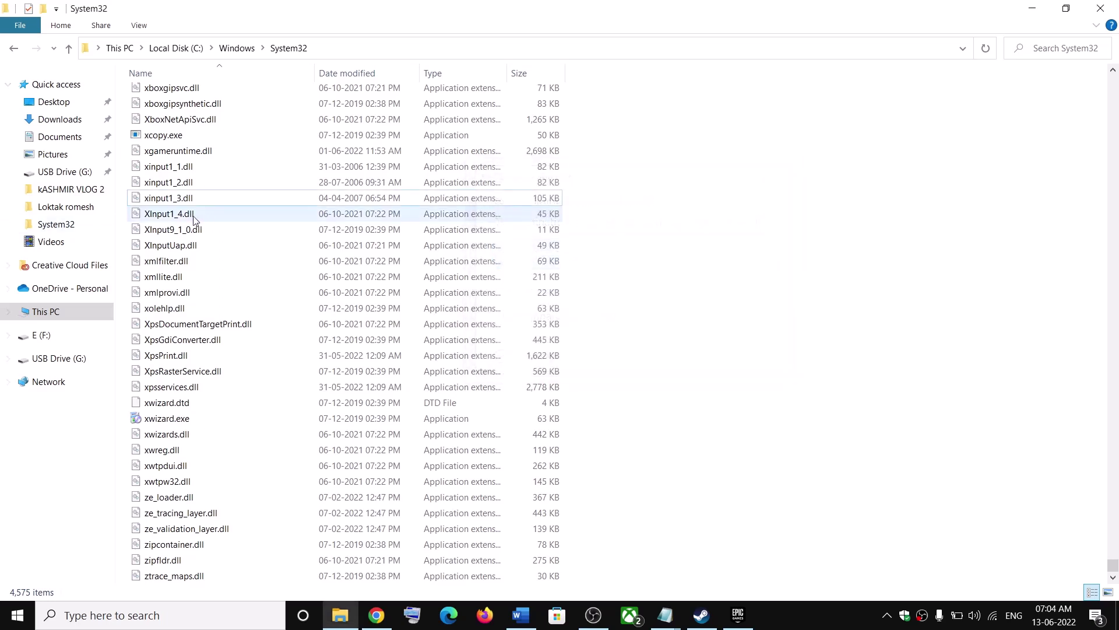
# Compare the details of XInput1_4.dll and xinput1_3.dll in System32.
pyautogui.click(176, 217)
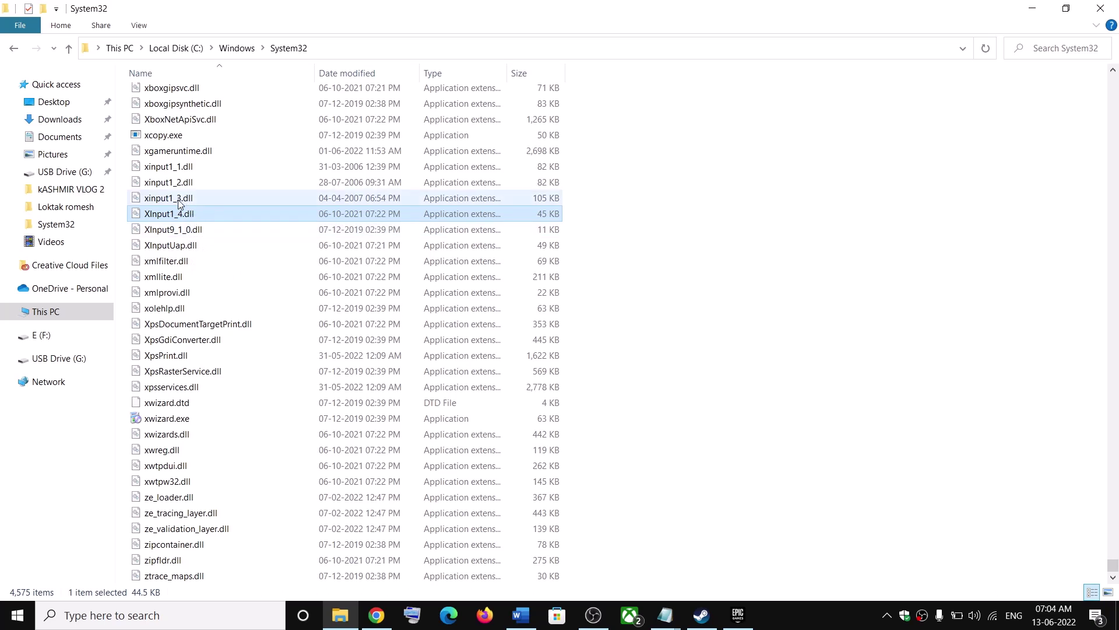
pyautogui.click(183, 199)
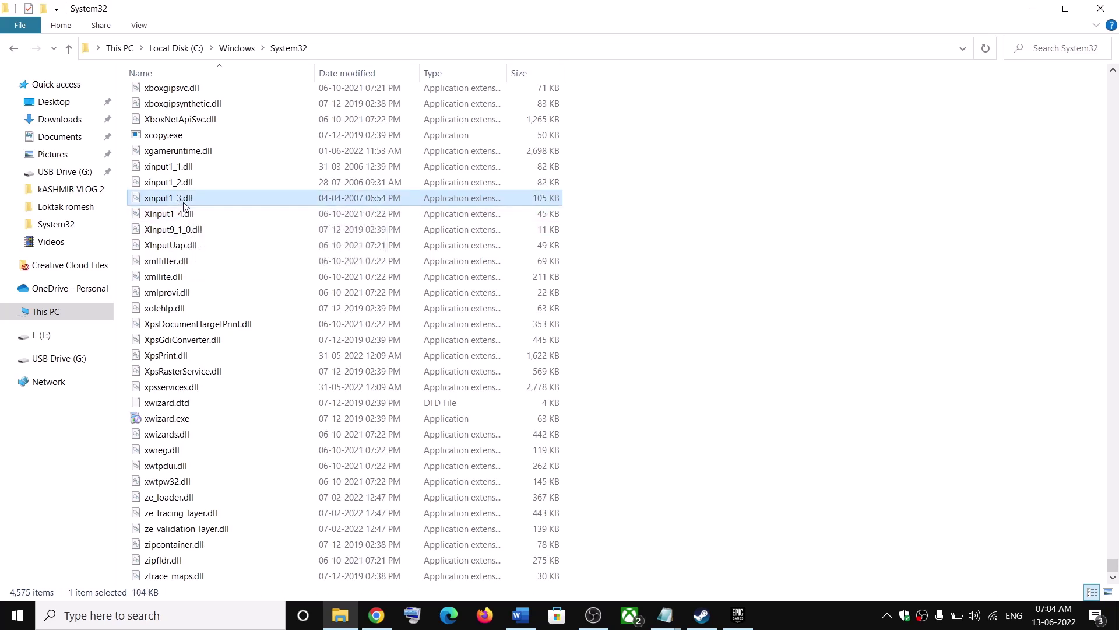
pyautogui.click(167, 219)
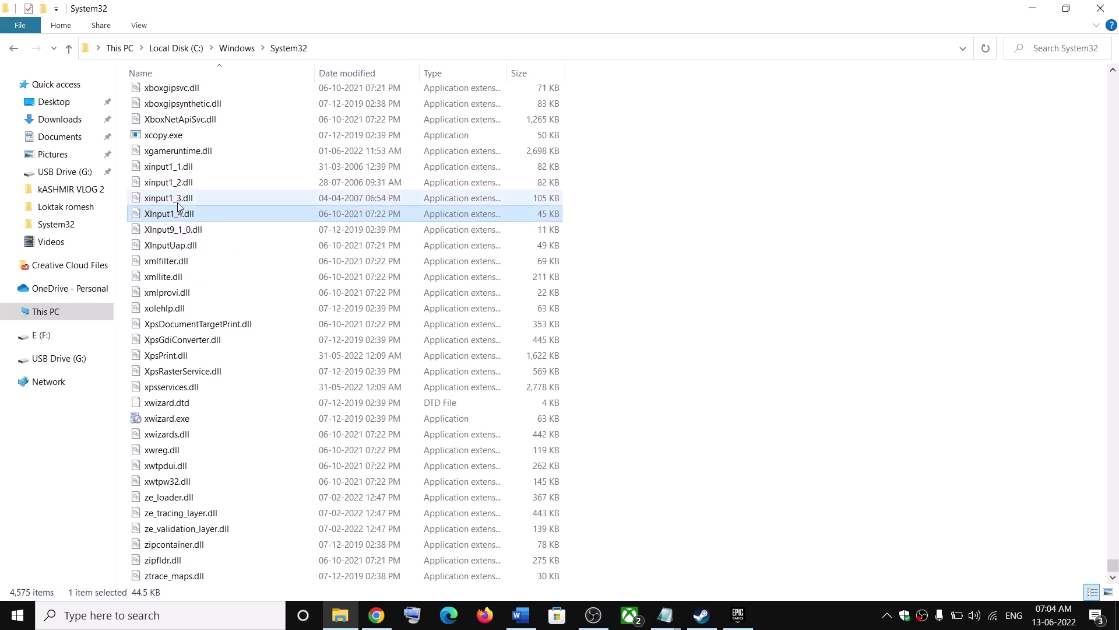
pyautogui.click(177, 202)
pyautogui.click(175, 218)
pyautogui.click(176, 203)
pyautogui.click(171, 219)
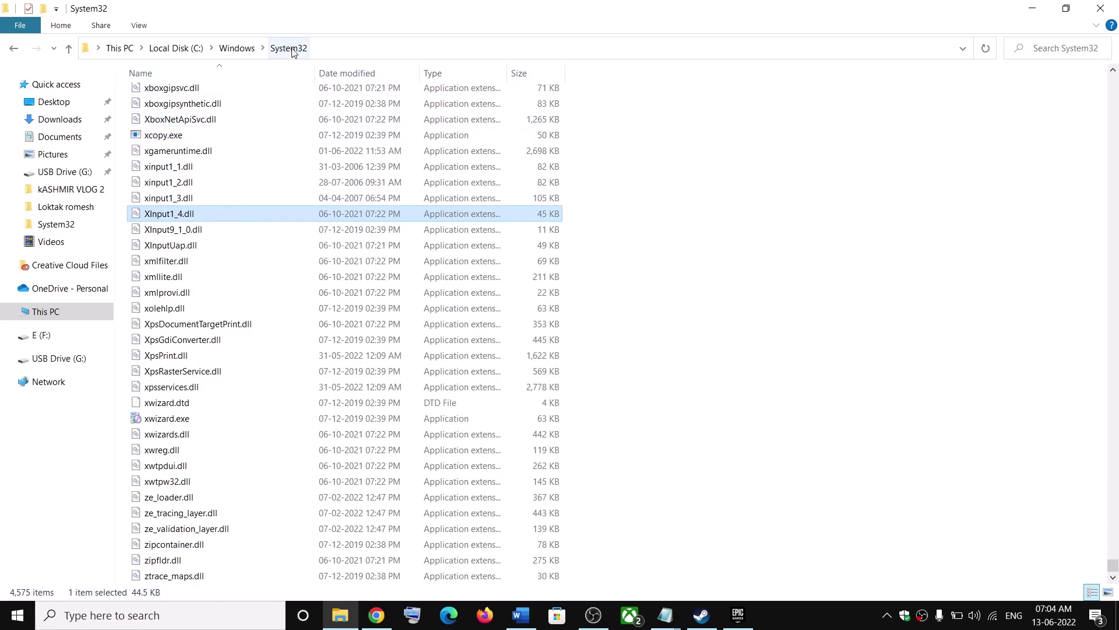
pyautogui.click(177, 200)
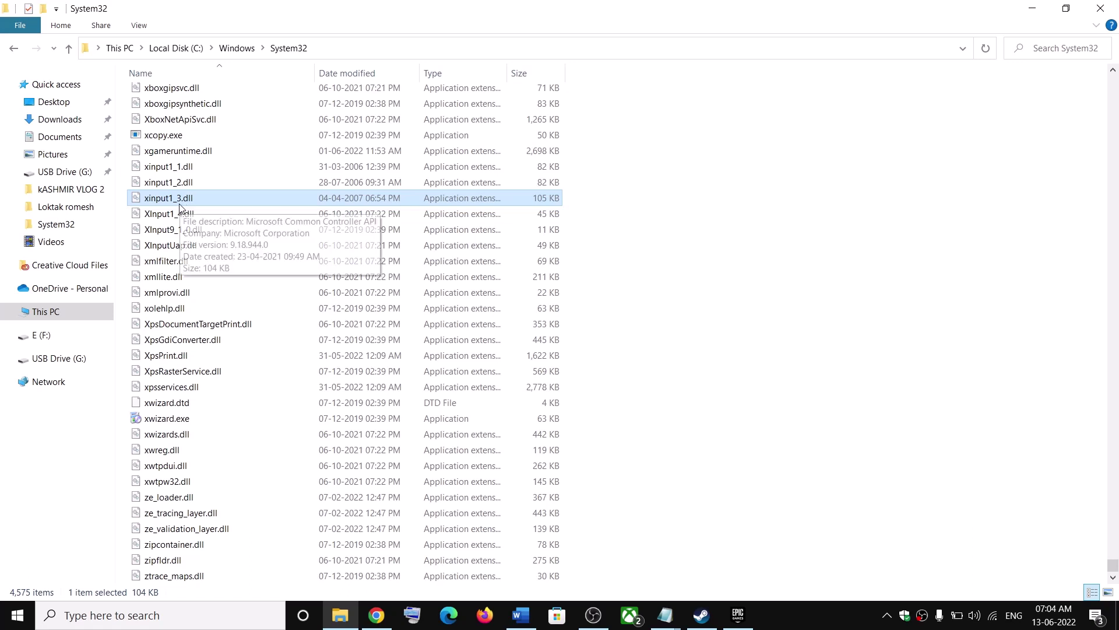
pyautogui.moveTo(177, 209)
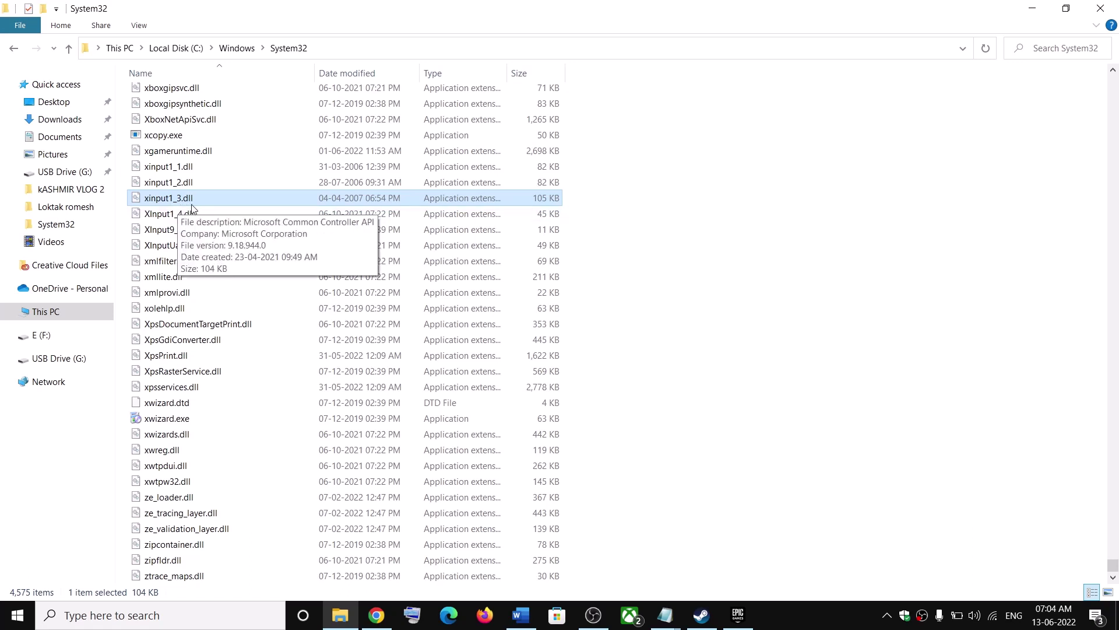
pyautogui.click(175, 217)
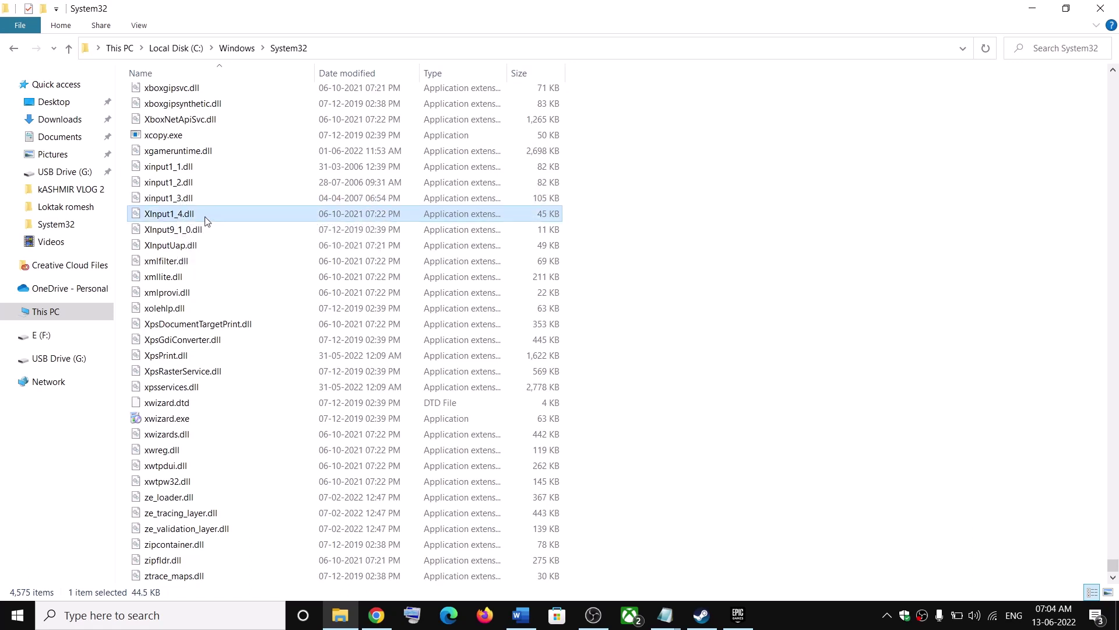
pyautogui.moveTo(164, 223)
# Highlight the Step 8 sentence in the Word fix guide.
pyautogui.click(520, 615)
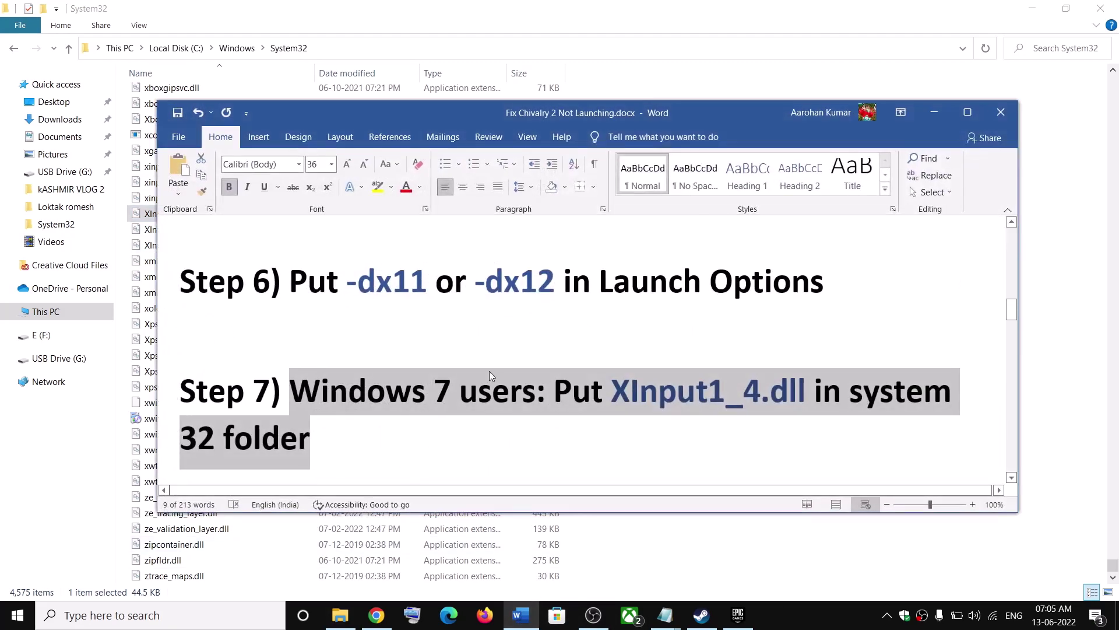
pyautogui.scroll(-2, 488, 371)
pyautogui.click(463, 386)
pyautogui.scroll(-3, 475, 403)
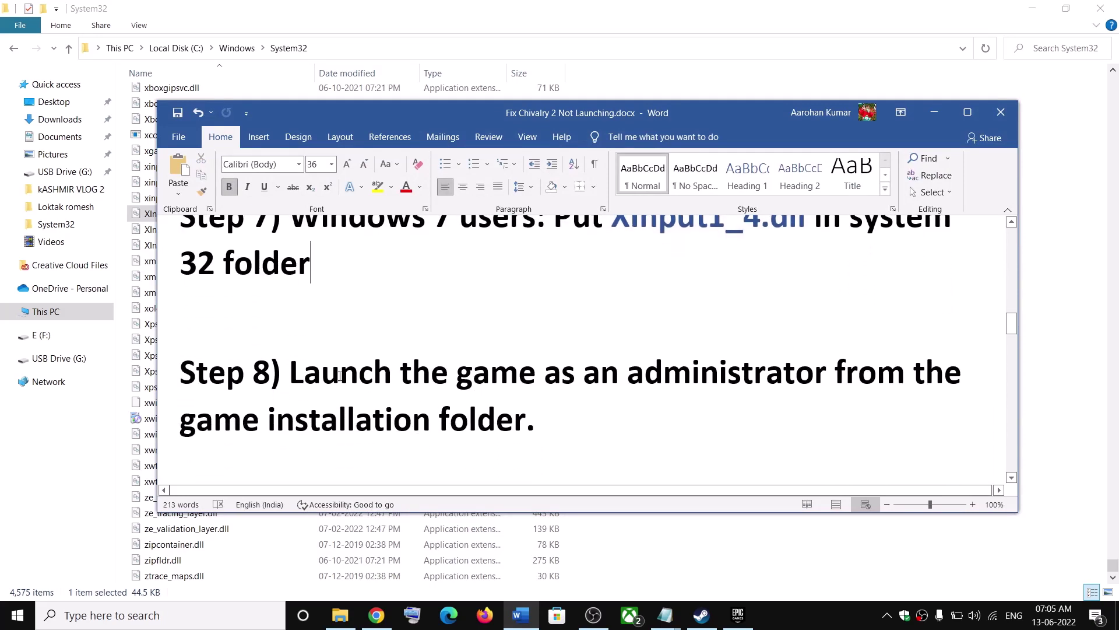
pyautogui.moveTo(292, 374); pyautogui.dragTo(534, 373)
pyautogui.moveTo(639, 385); pyautogui.dragTo(874, 405)
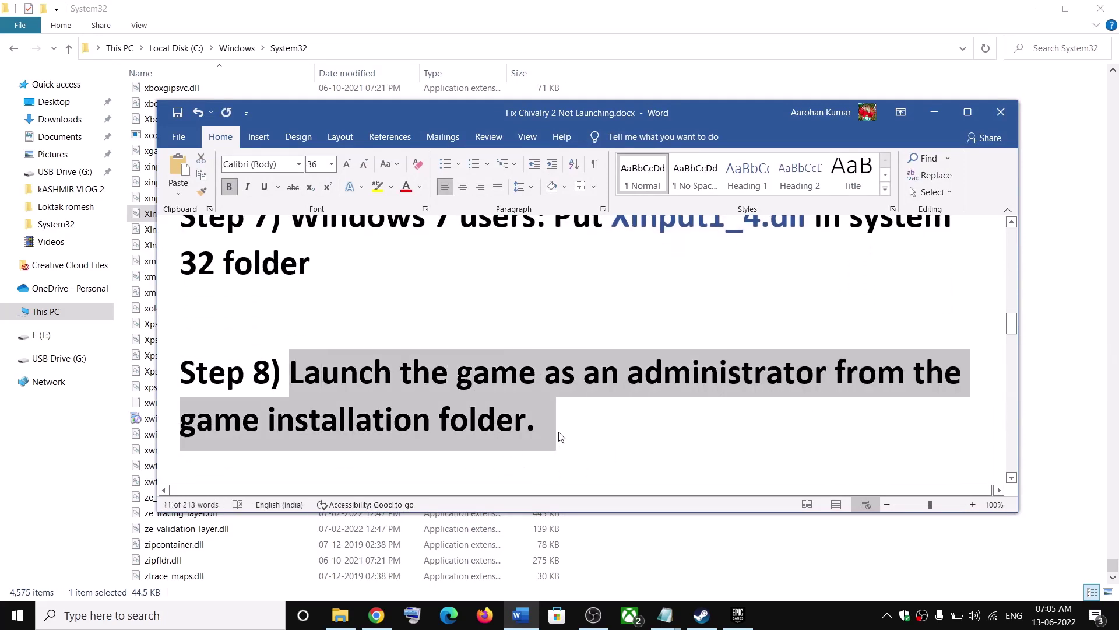
pyautogui.click(552, 428)
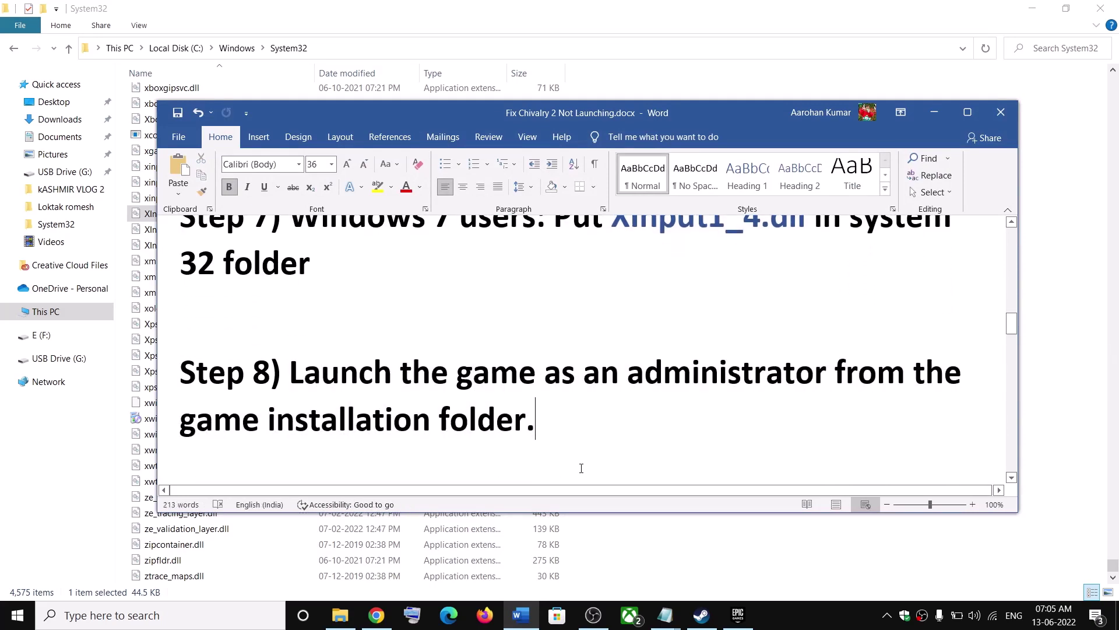
# Browse Chivalry 2's local files from Steam and select Chivalry2Launcher.exe.
pyautogui.click(700, 617)
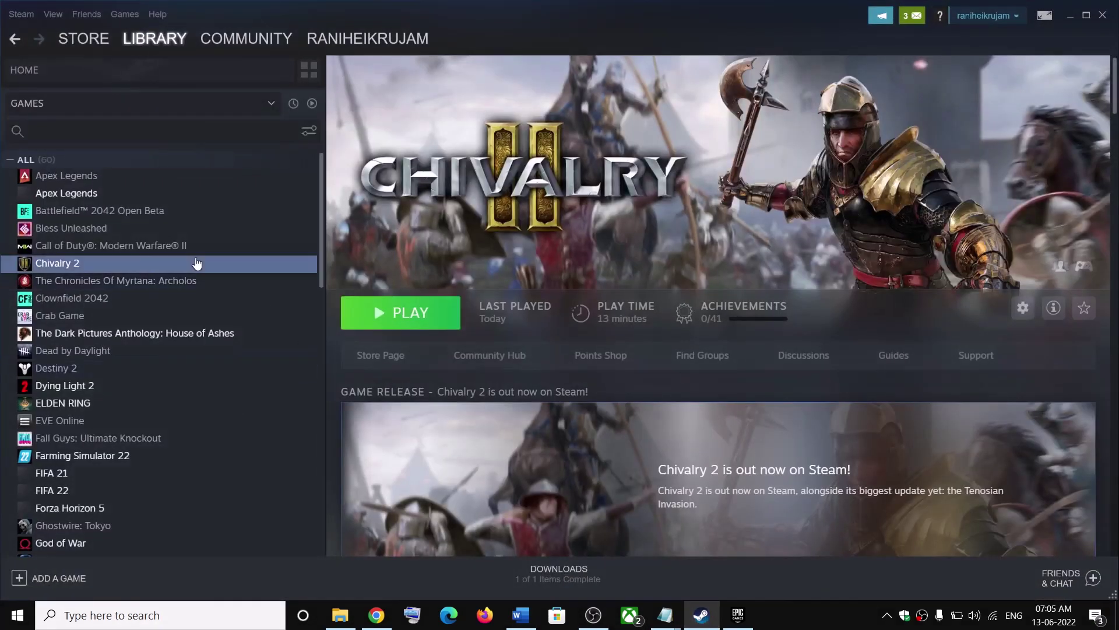
pyautogui.rightClick(120, 267)
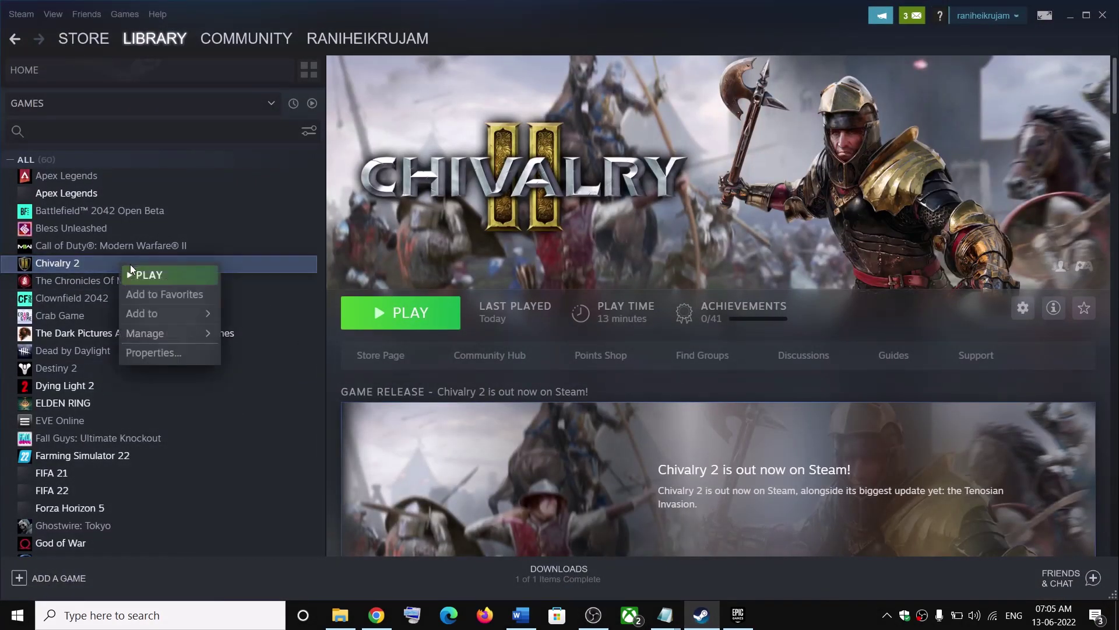
pyautogui.moveTo(147, 333)
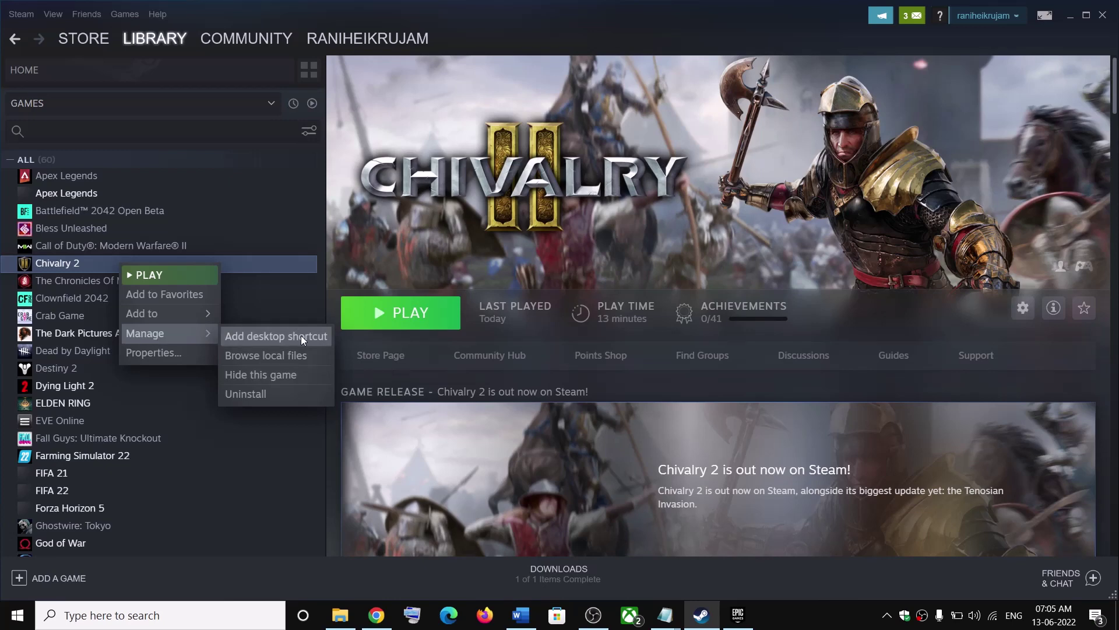
pyautogui.click(289, 359)
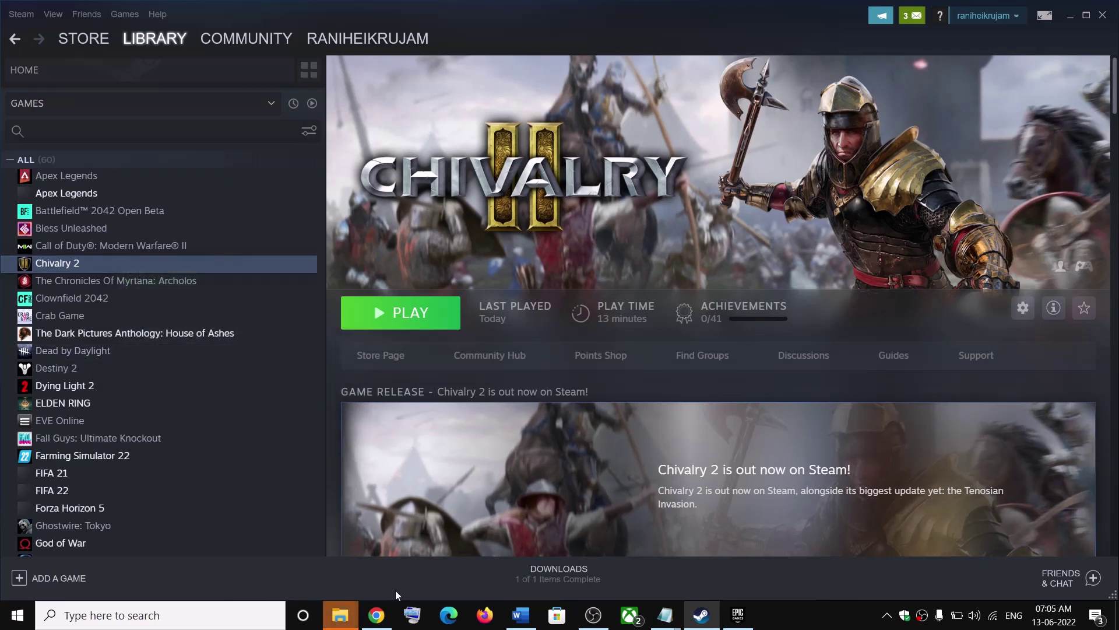
pyautogui.moveTo(340, 615)
pyautogui.click(419, 554)
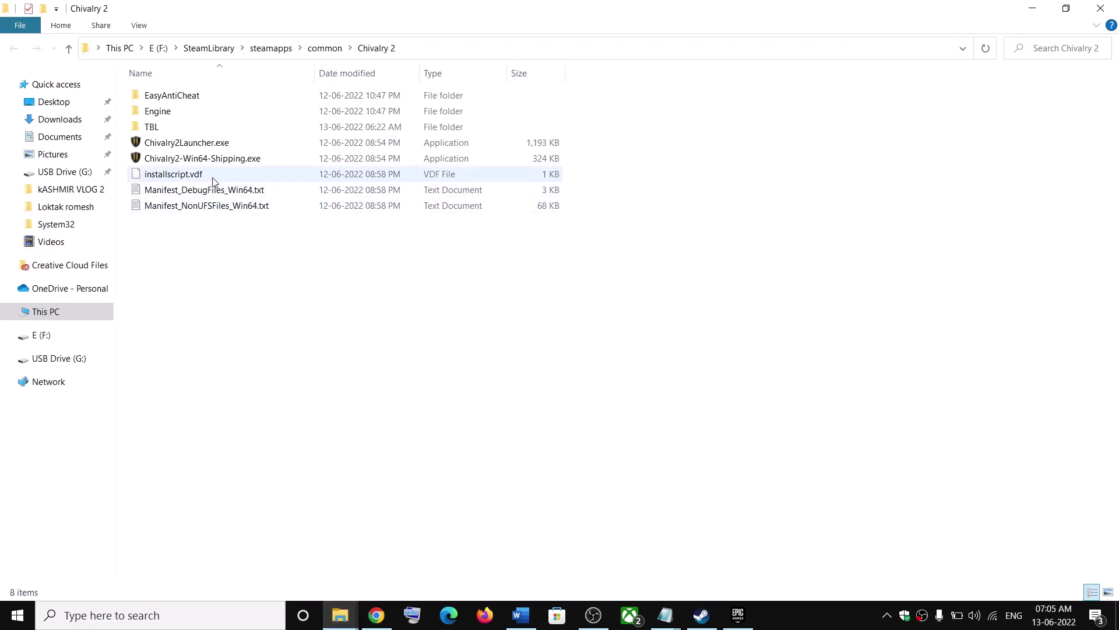
pyautogui.click(191, 149)
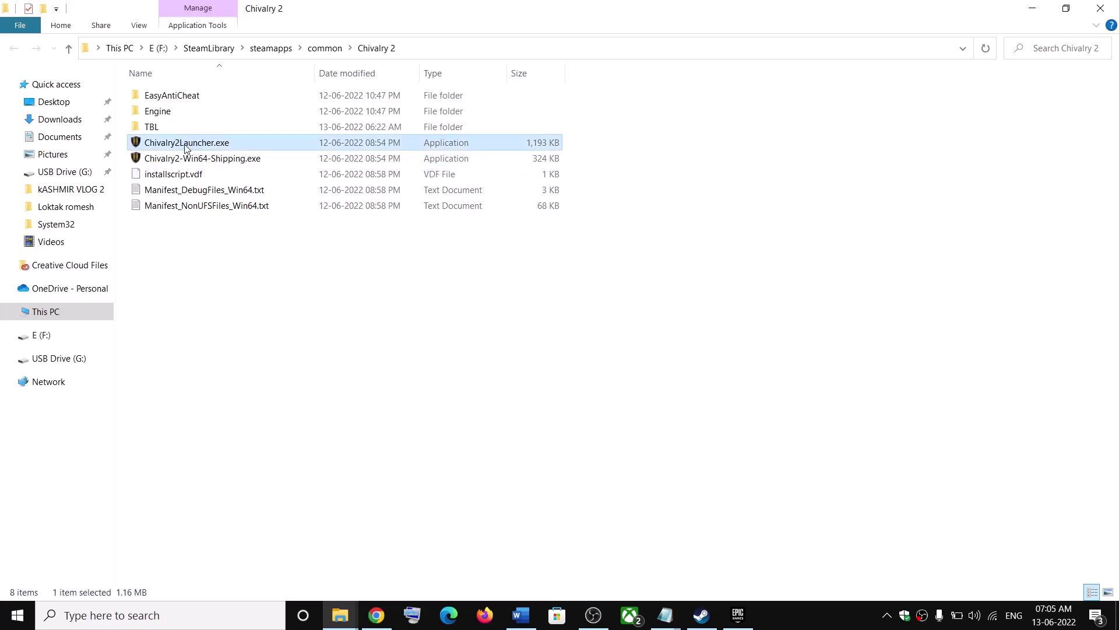
# Set Chivalry2Launcher.exe to run as administrator under Compatibility.
pyautogui.rightClick(181, 144)
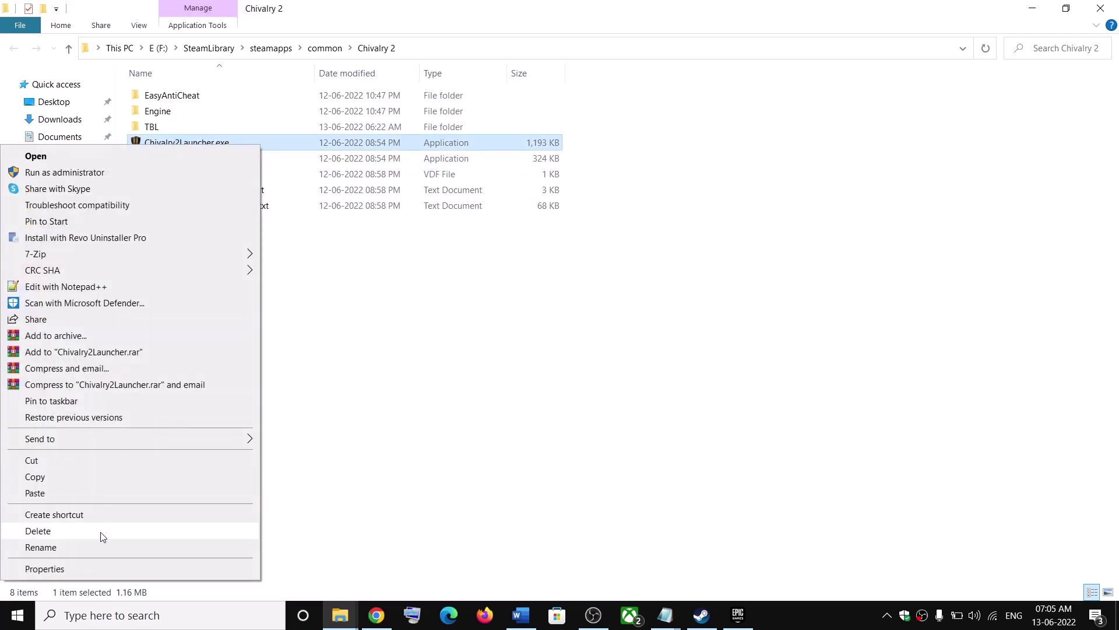
pyautogui.click(33, 569)
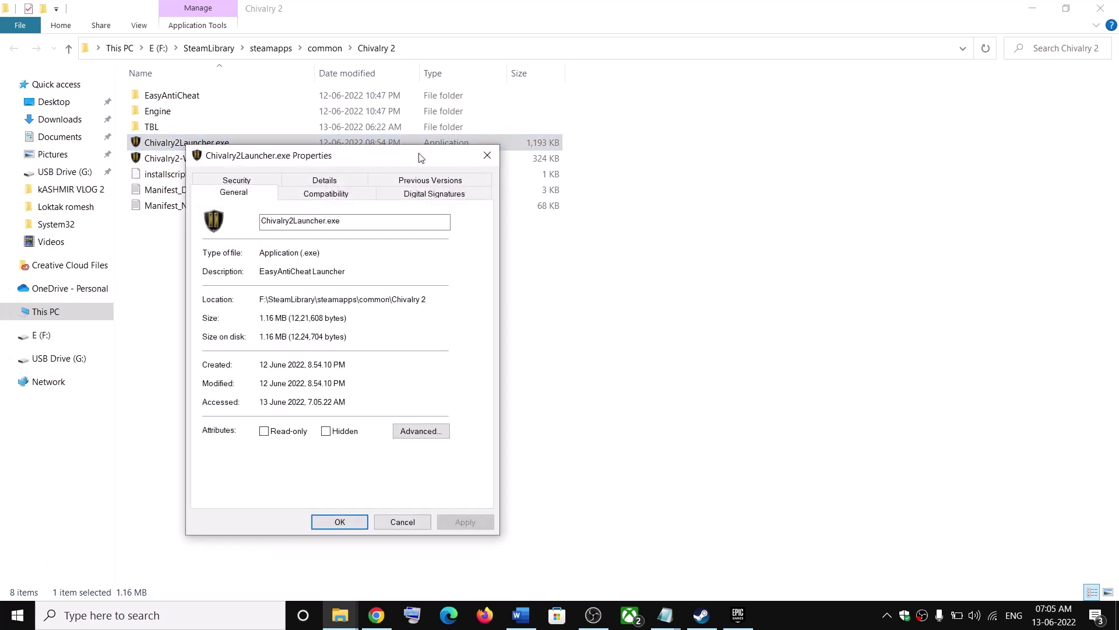
pyautogui.click(569, 151)
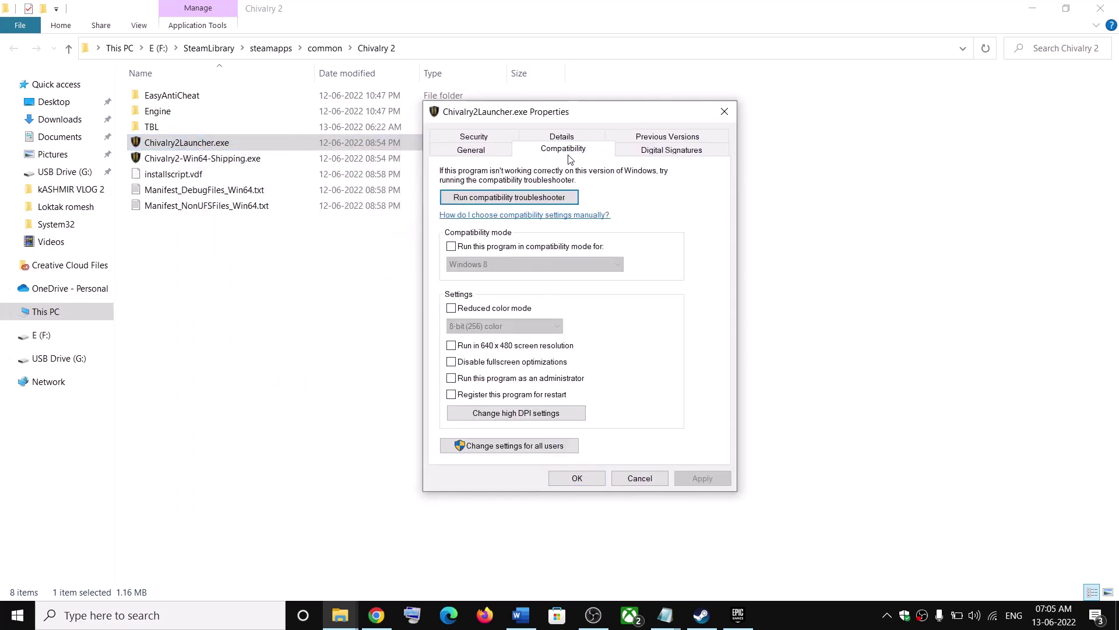
pyautogui.click(451, 379)
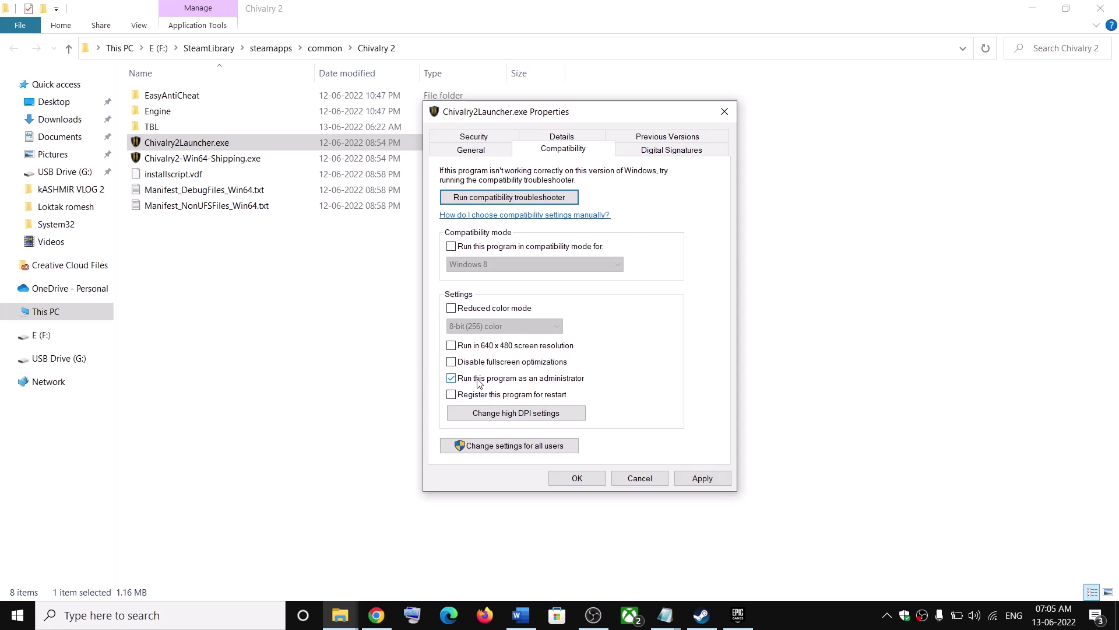
pyautogui.click(690, 482)
pyautogui.click(580, 478)
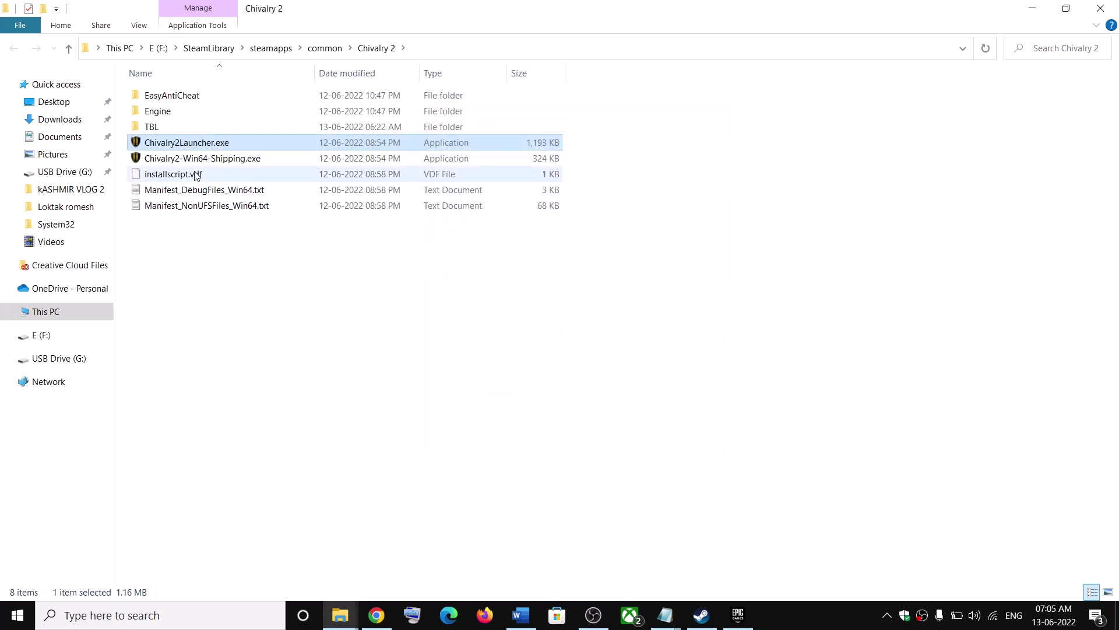
# Apply run-as-administrator to Chivalry2-Win64-Shipping.exe's compatibility settings.
pyautogui.click(213, 163)
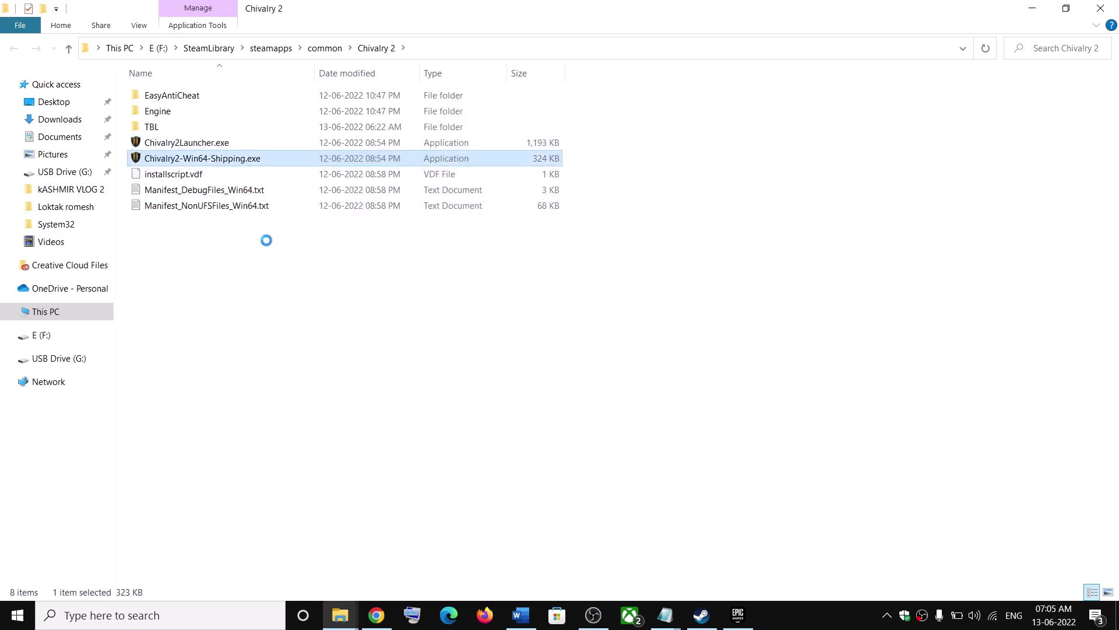
pyautogui.rightClick(293, 161)
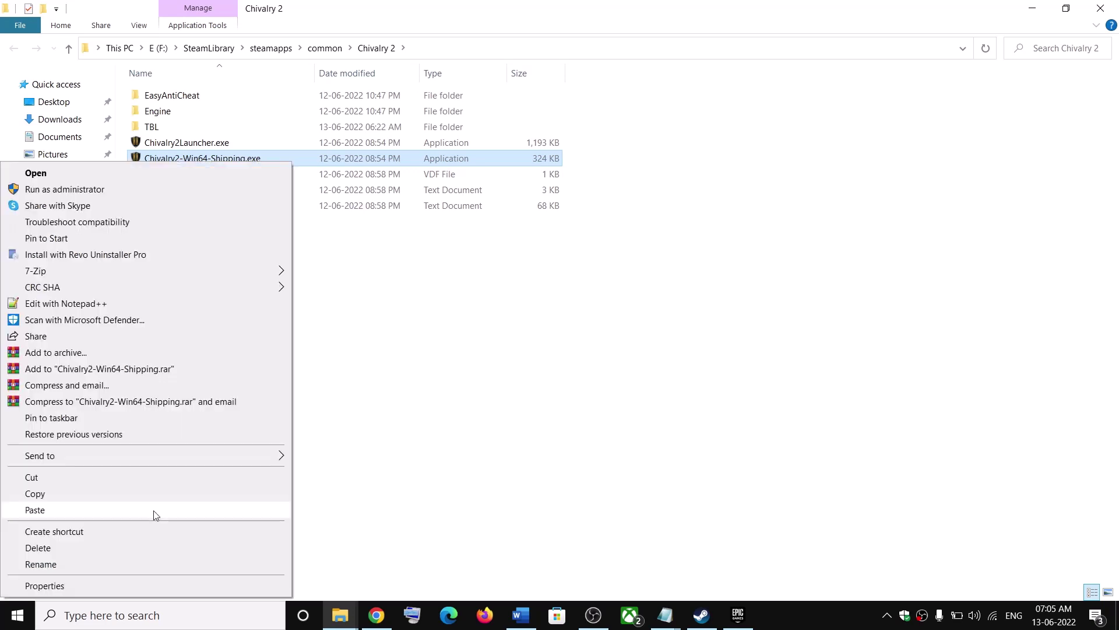
pyautogui.click(63, 586)
pyautogui.click(293, 197)
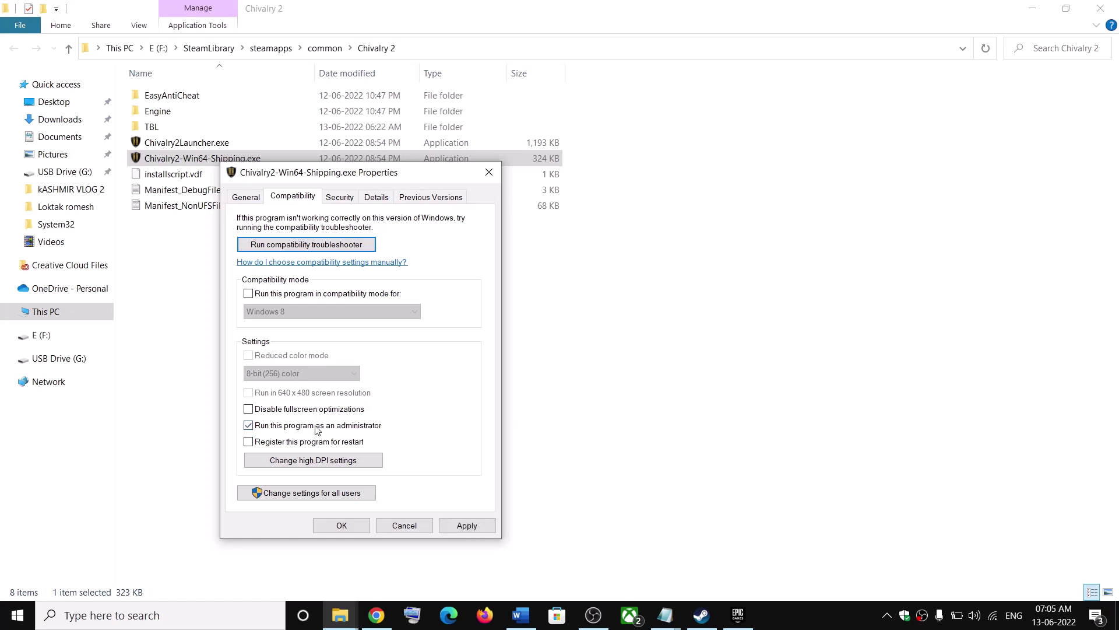
pyautogui.click(467, 525)
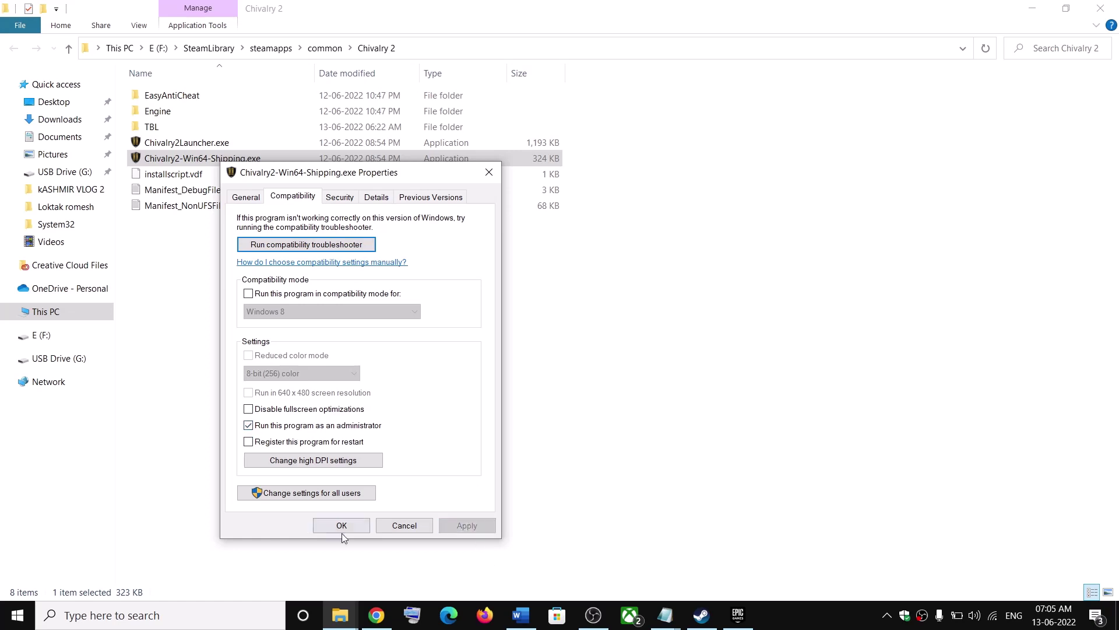
pyautogui.click(341, 525)
pyautogui.click(158, 133)
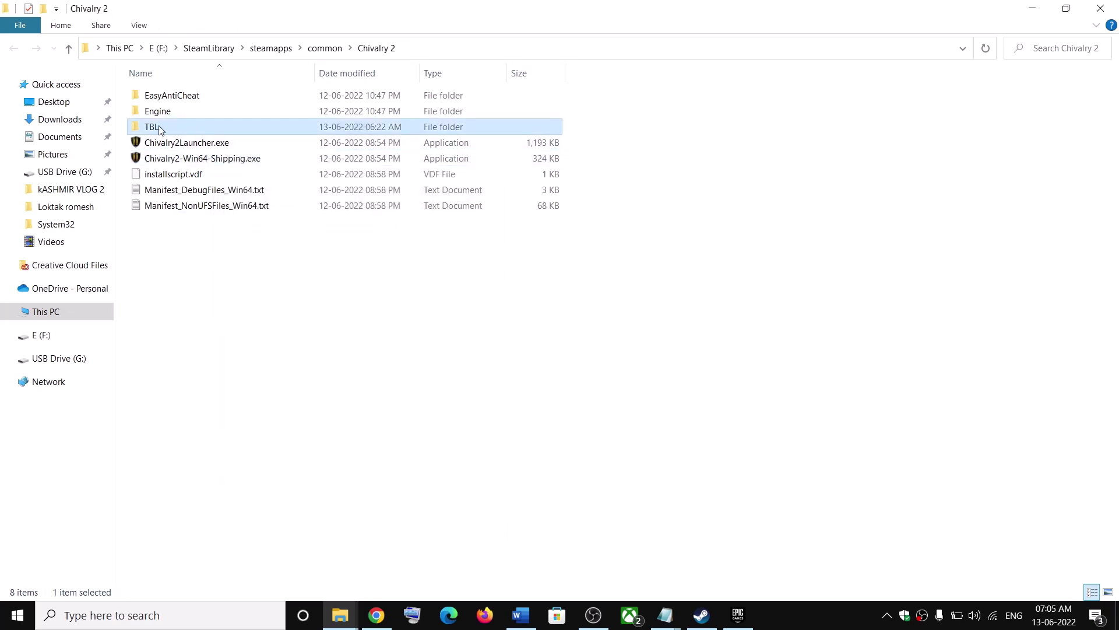
# Set the TBL\Binaries\Win64 Chivalry2-Win64-Shipping.exe to run as administrator.
pyautogui.doubleClick(161, 128)
pyautogui.doubleClick(175, 96)
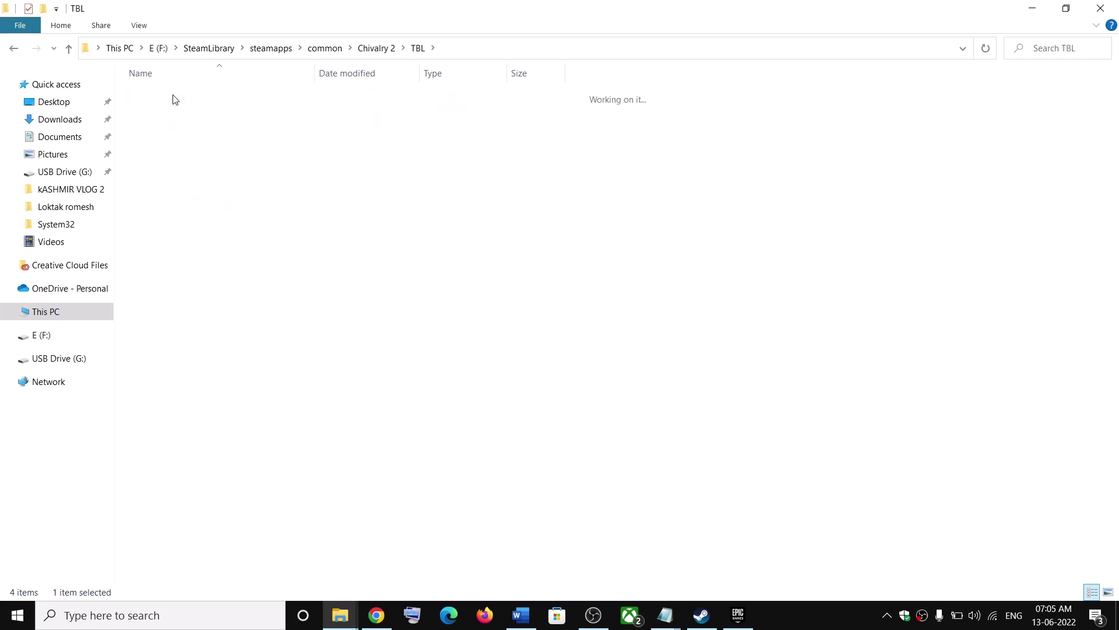
pyautogui.doubleClick(173, 94)
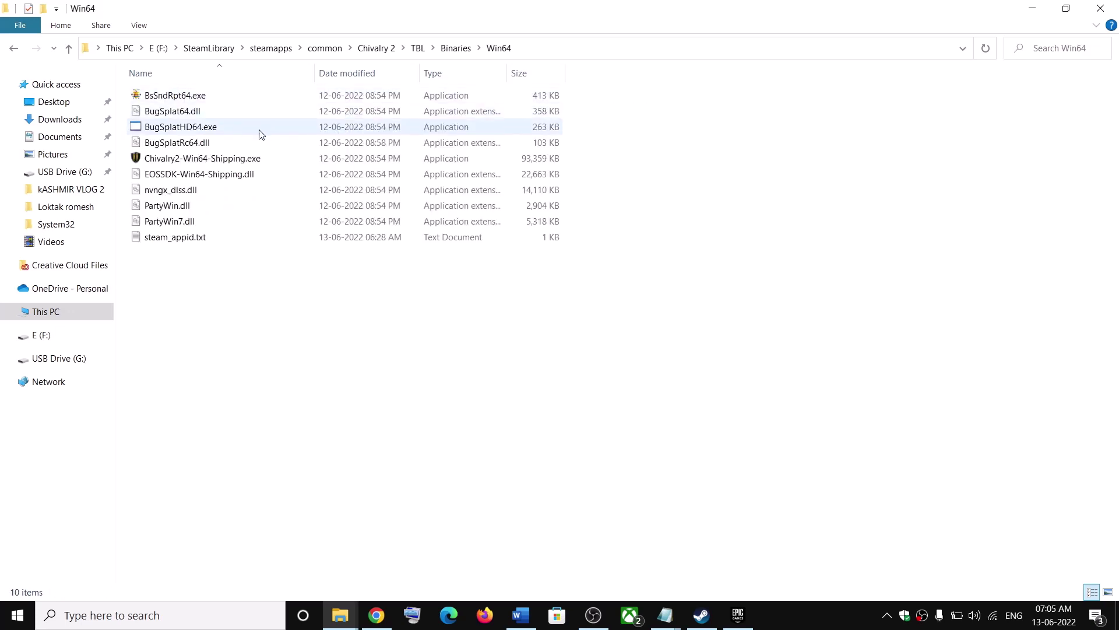
pyautogui.click(215, 165)
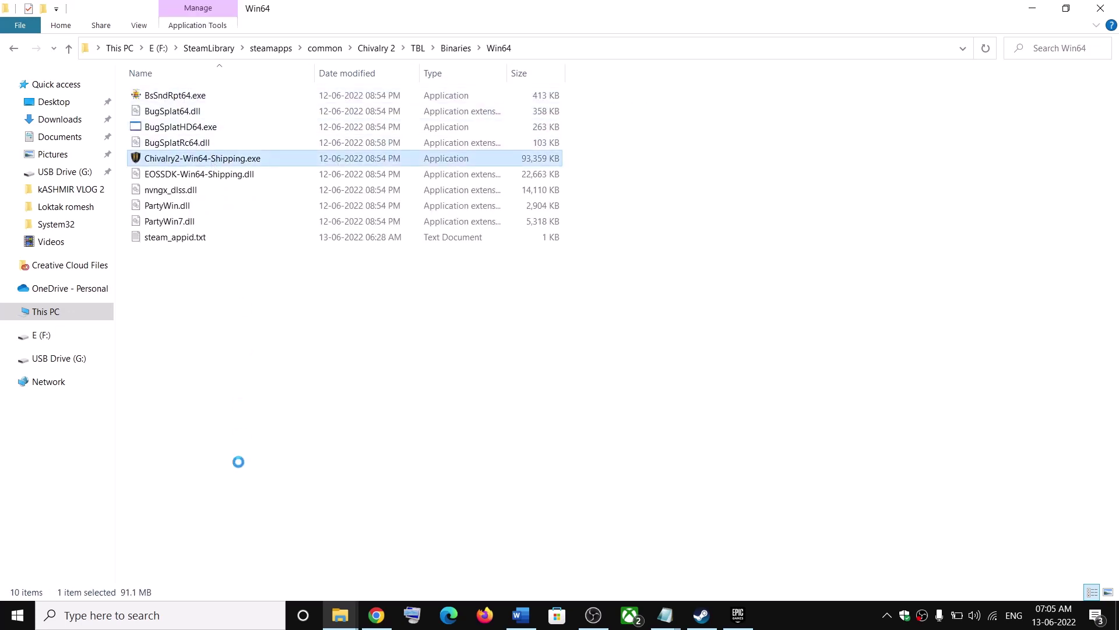
pyautogui.hotkey('shift', 'F10')
pyautogui.click(42, 586)
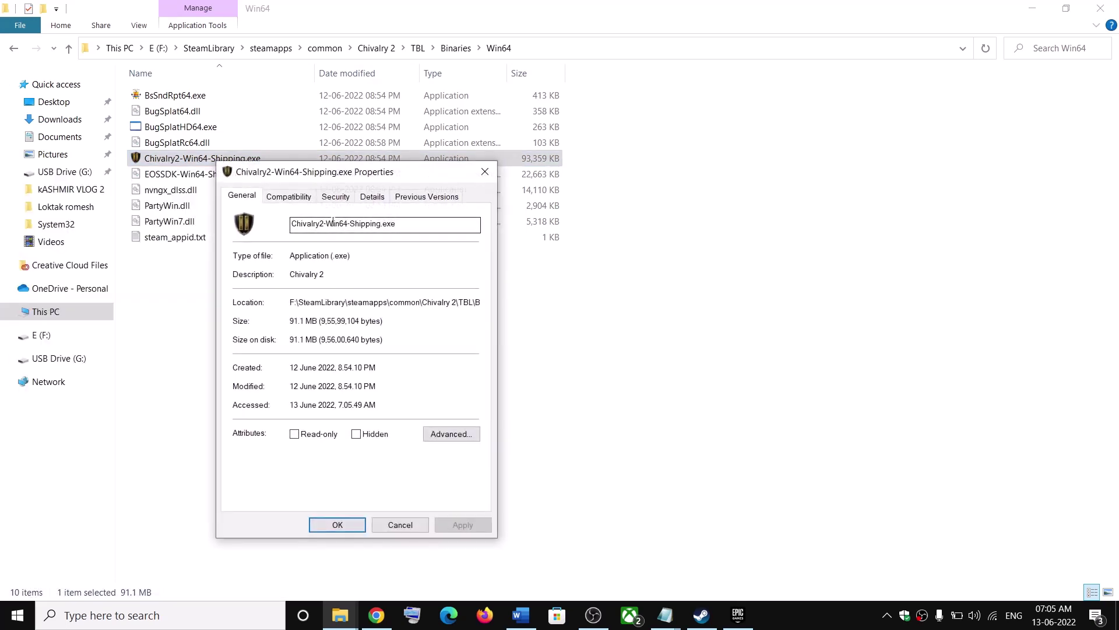
pyautogui.click(290, 196)
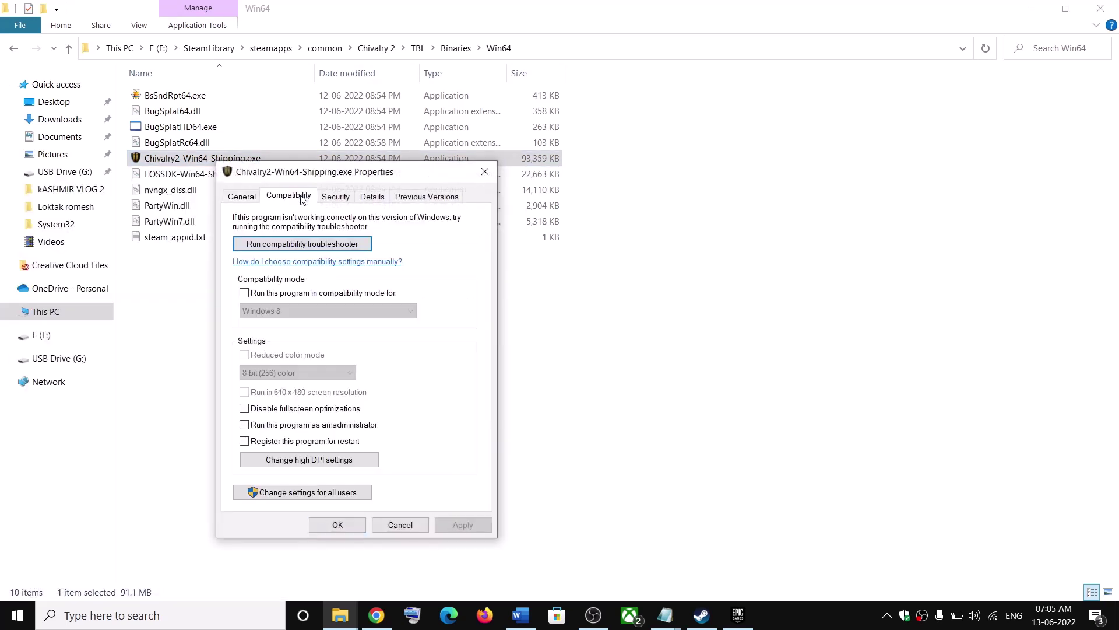
pyautogui.click(278, 426)
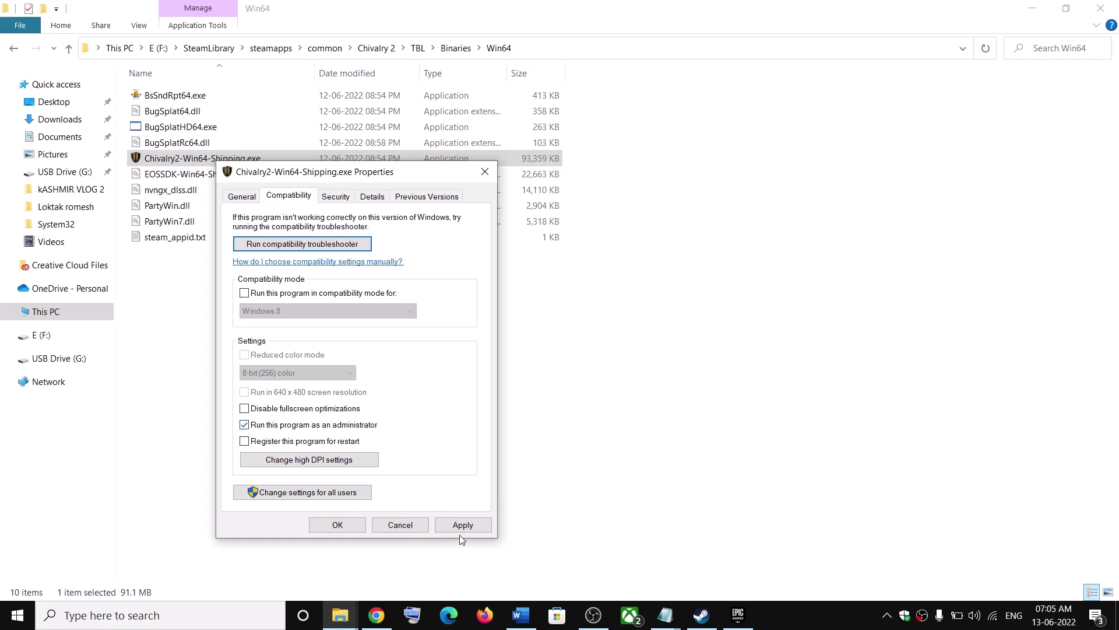
pyautogui.click(462, 527)
pyautogui.click(338, 528)
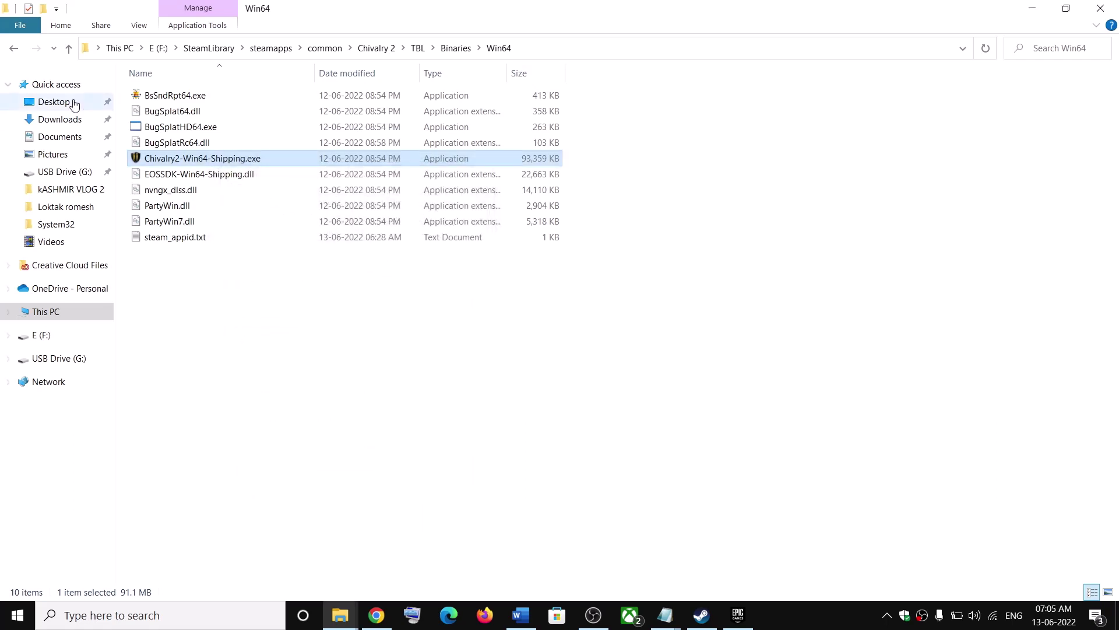
# Return to the Chivalry 2 game folder and check its two executables.
pyautogui.click(69, 48)
pyautogui.click(68, 47)
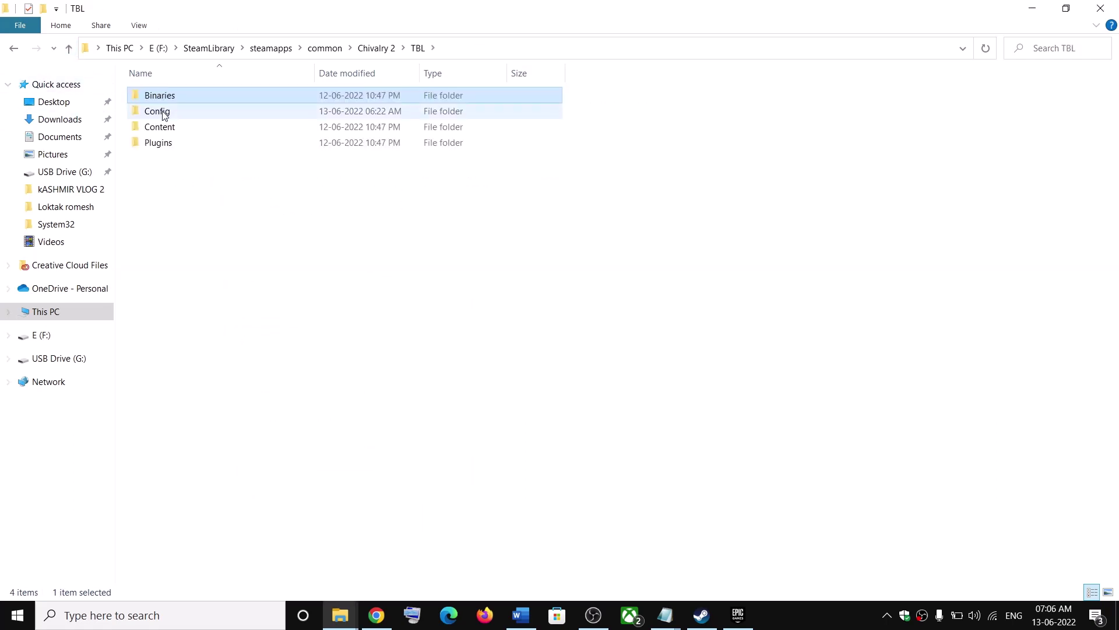
pyautogui.click(68, 48)
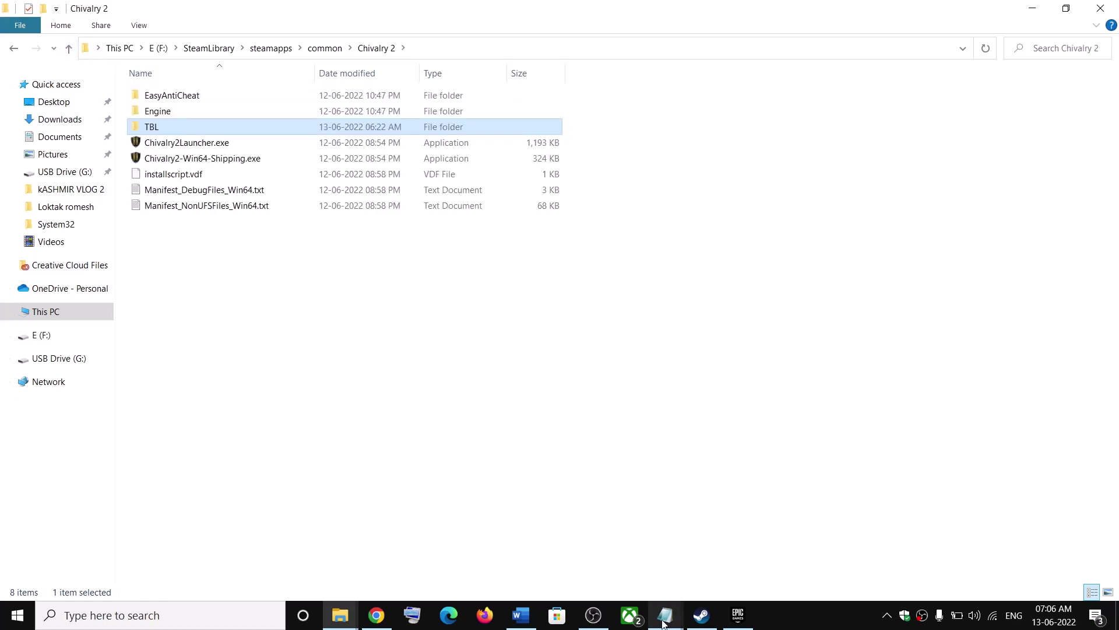
pyautogui.click(701, 615)
pyautogui.click(703, 616)
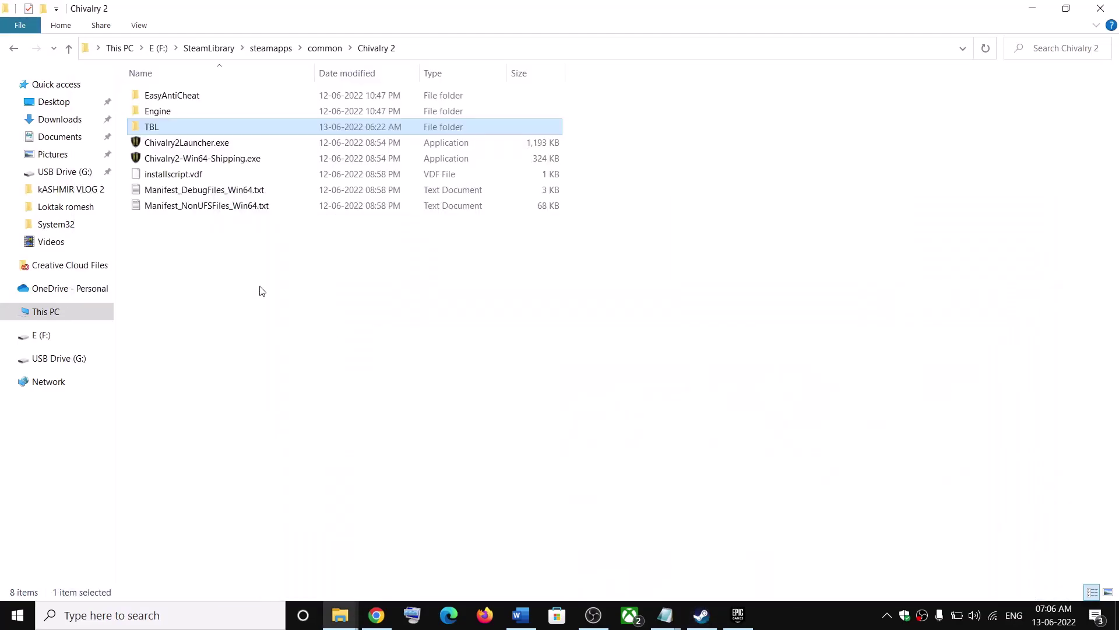
pyautogui.click(178, 146)
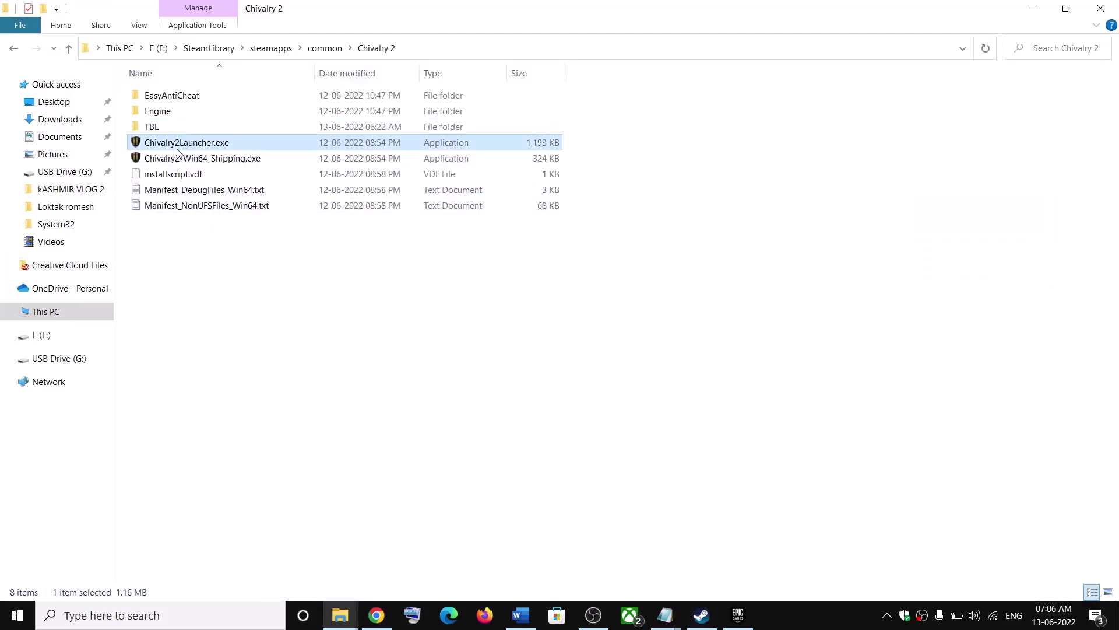
pyautogui.click(220, 162)
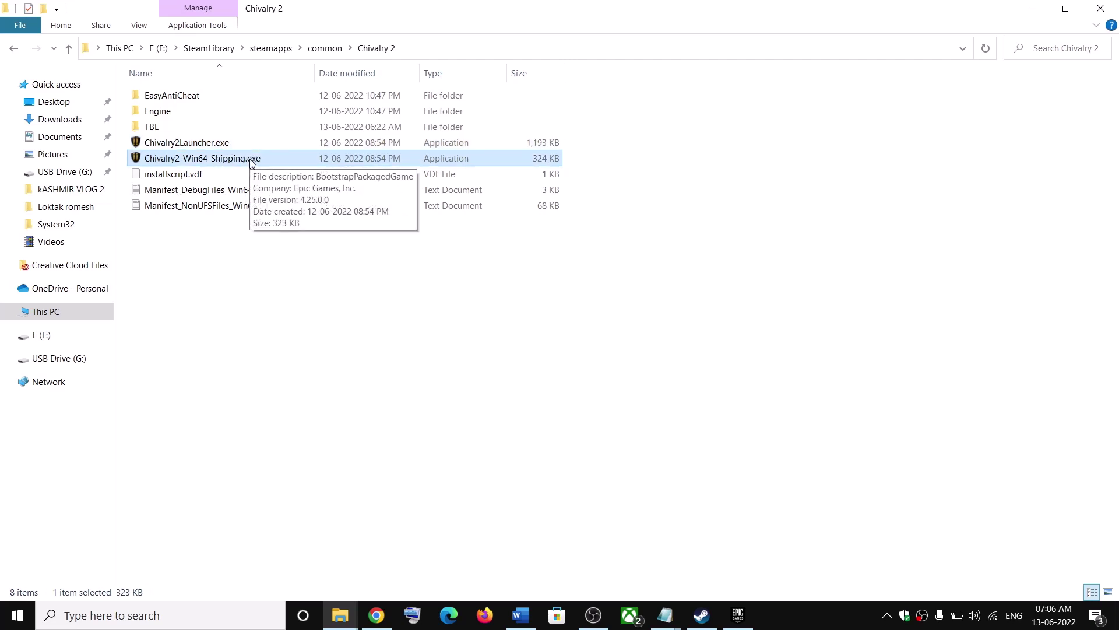
# Browse back to TBL\Binaries\Win64 and select Chivalry2-Win64-Shipping.exe.
pyautogui.doubleClick(153, 127)
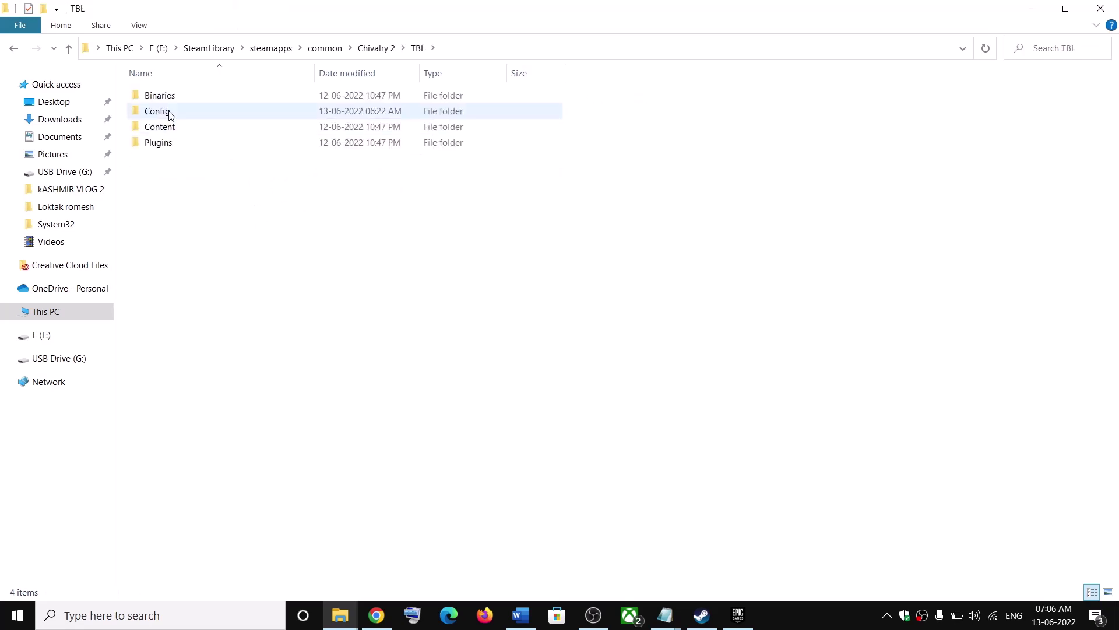
pyautogui.doubleClick(168, 100)
pyautogui.doubleClick(162, 98)
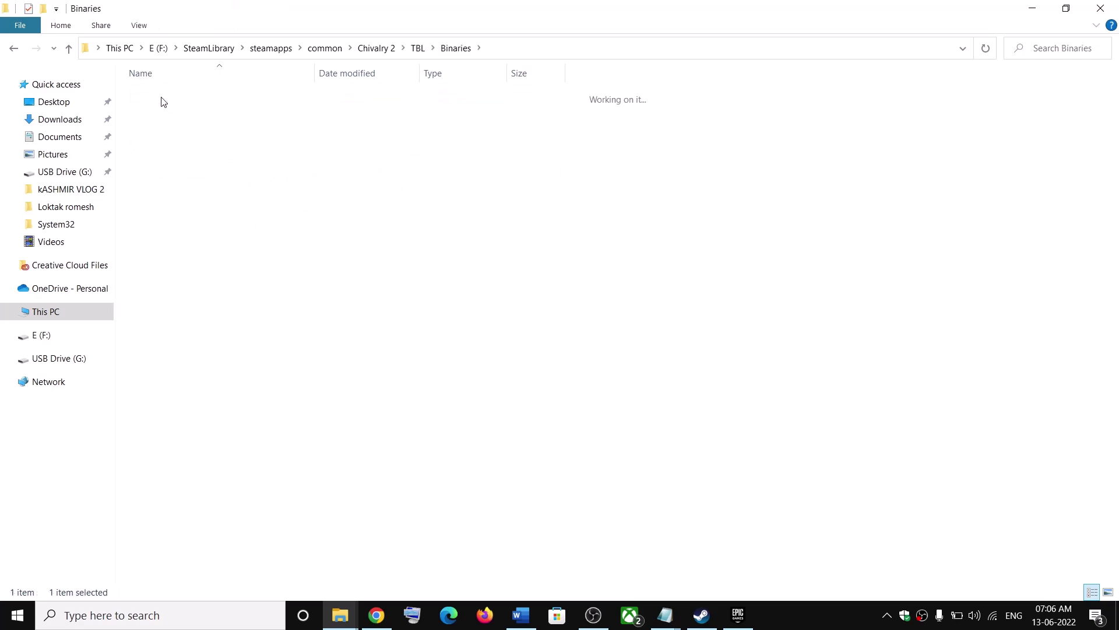
pyautogui.click(196, 161)
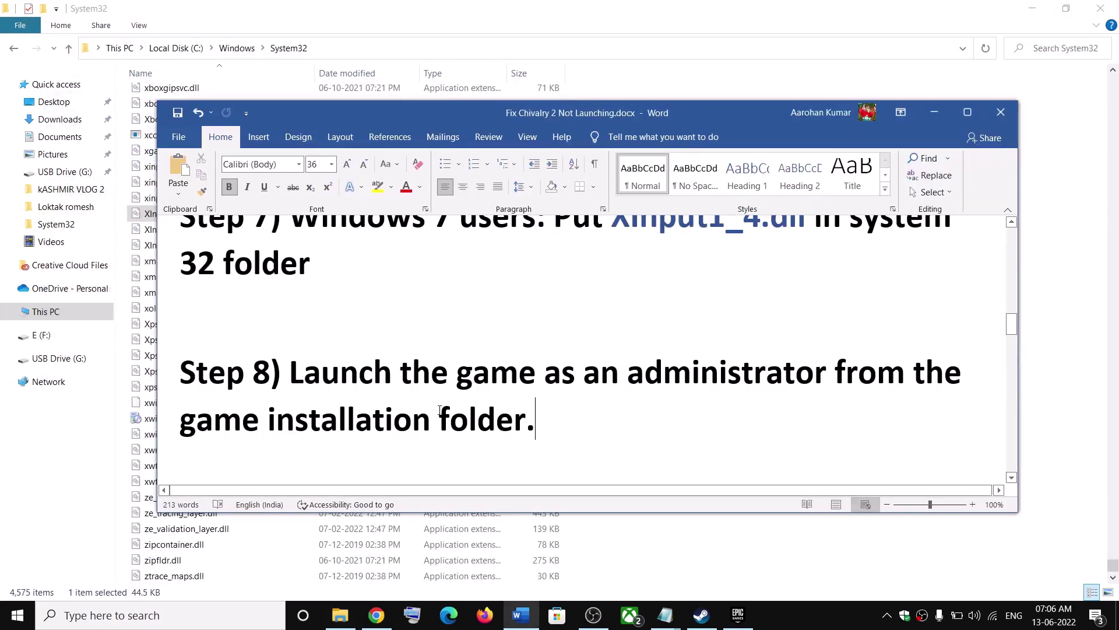
# Highlight the Disable Steam Overlay step in the fix guide.
pyautogui.click(440, 411)
pyautogui.scroll(-3, 554, 393)
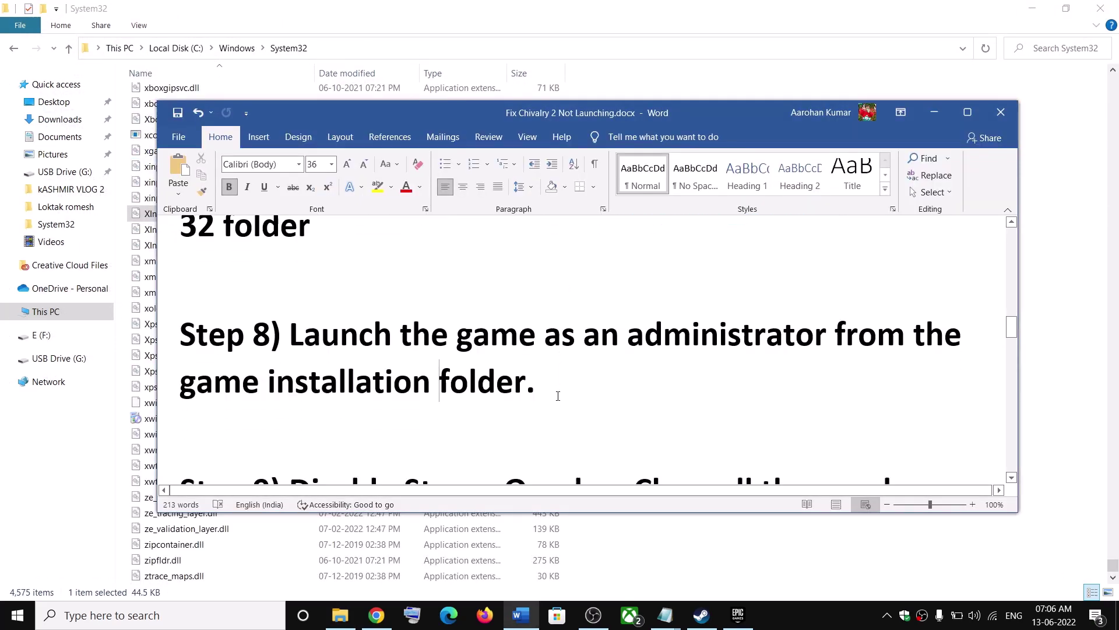
pyautogui.moveTo(313, 352); pyautogui.dragTo(621, 354)
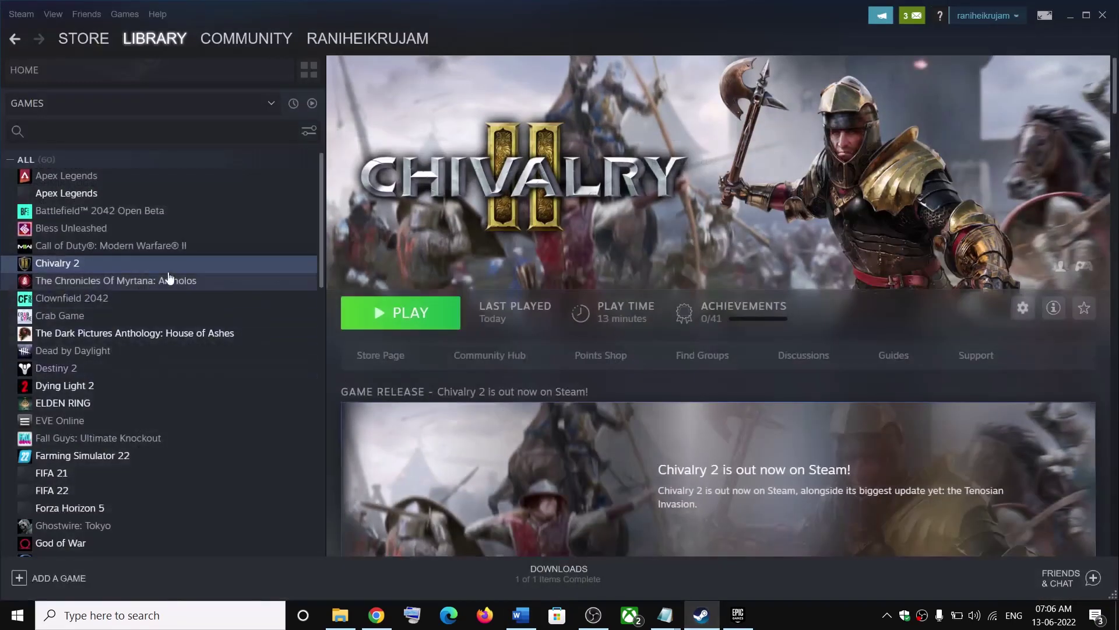
# Untick Enable the Steam Overlay in Chivalry 2's properties and close them.
pyautogui.rightClick(151, 262)
pyautogui.click(184, 352)
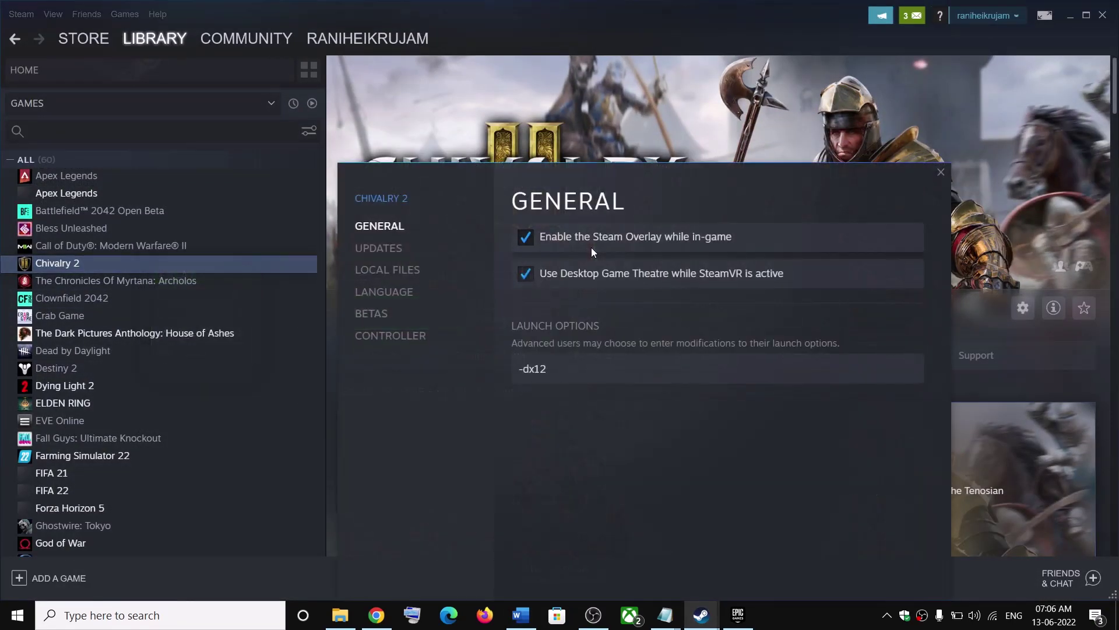
pyautogui.click(527, 239)
pyautogui.click(941, 173)
pyautogui.click(521, 615)
pyautogui.moveTo(290, 353); pyautogui.dragTo(258, 402)
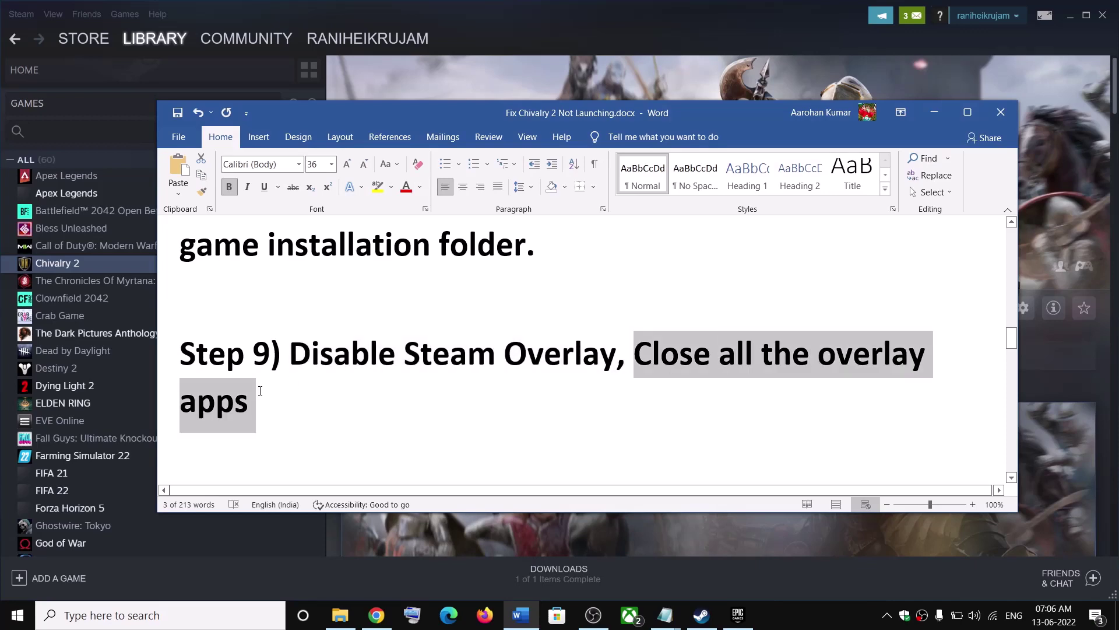
pyautogui.click(226, 622)
pyautogui.write('d')
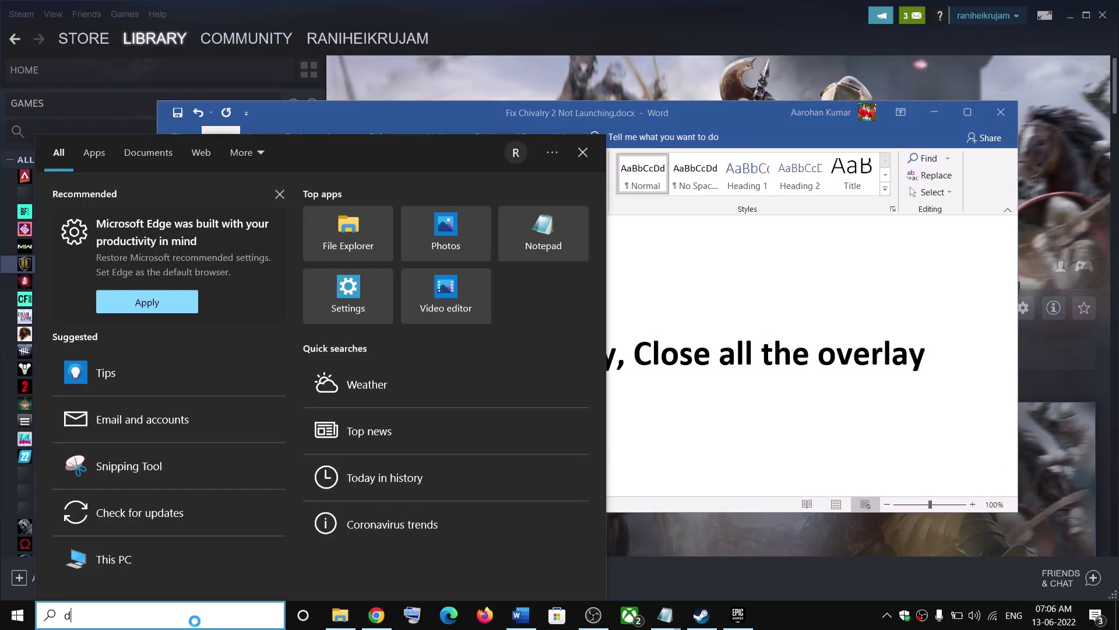
pyautogui.write('isco')
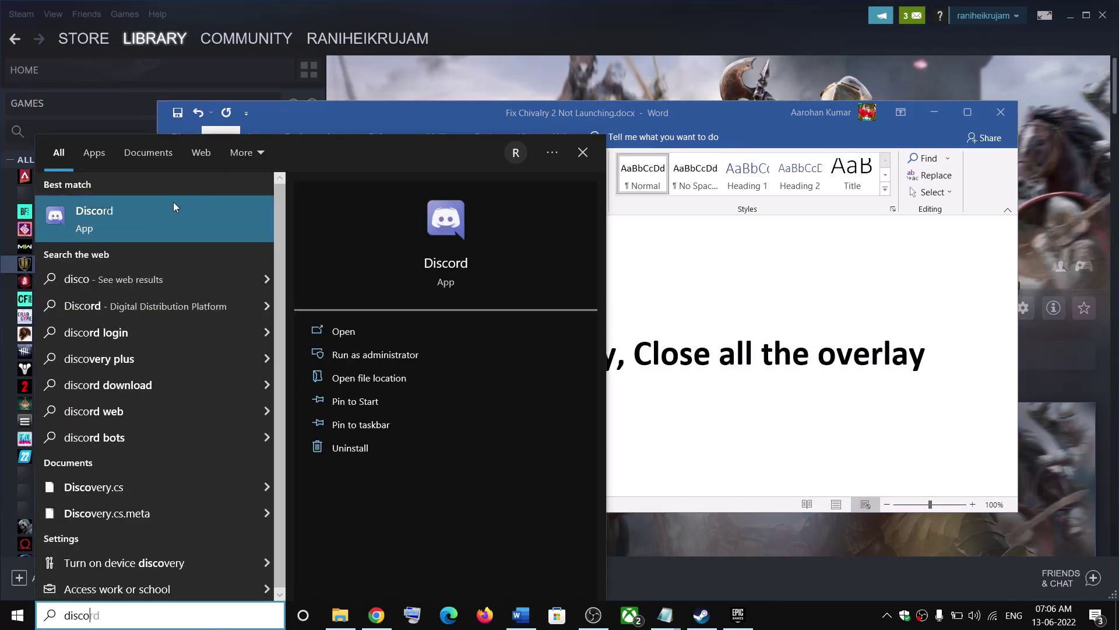
pyautogui.write('rd')
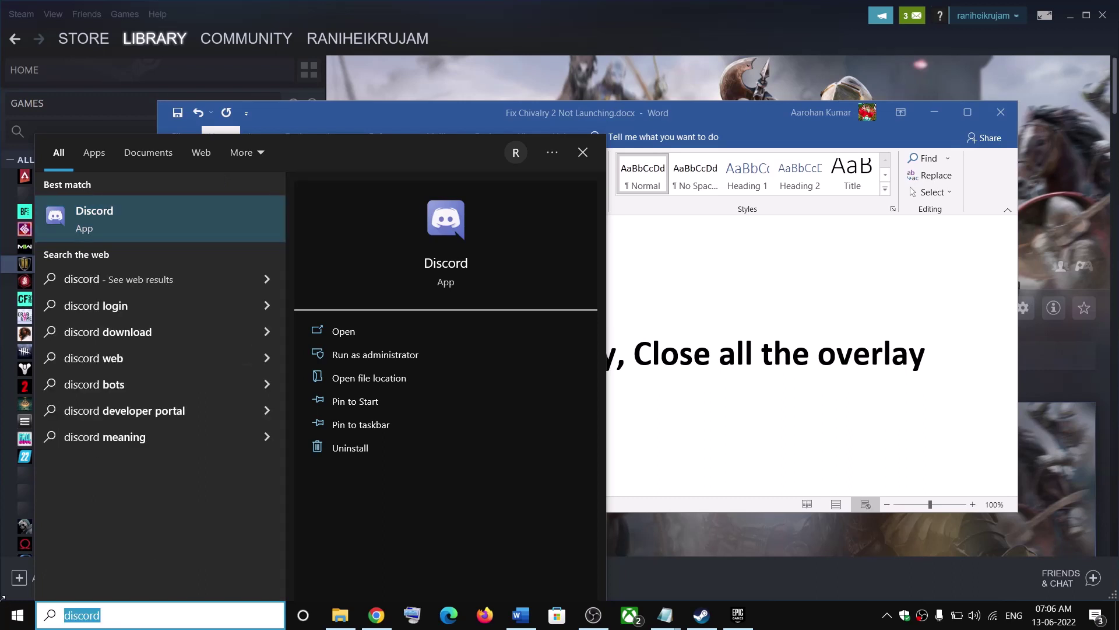
pyautogui.write('gefor')
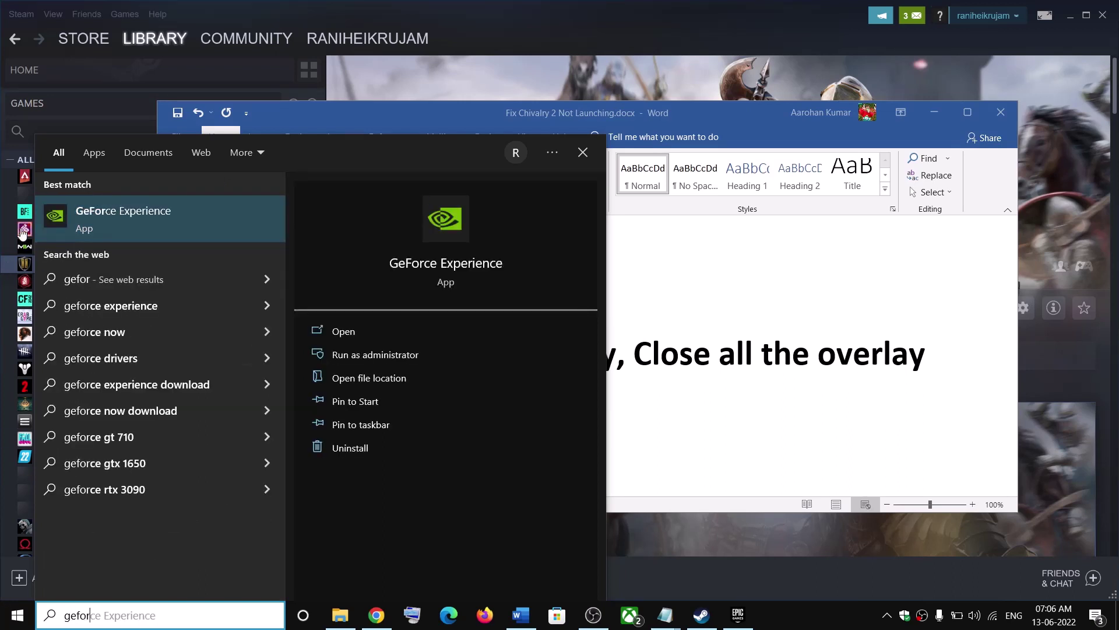
pyautogui.click(824, 359)
pyautogui.moveTo(634, 354); pyautogui.dragTo(397, 402)
pyautogui.click(397, 402)
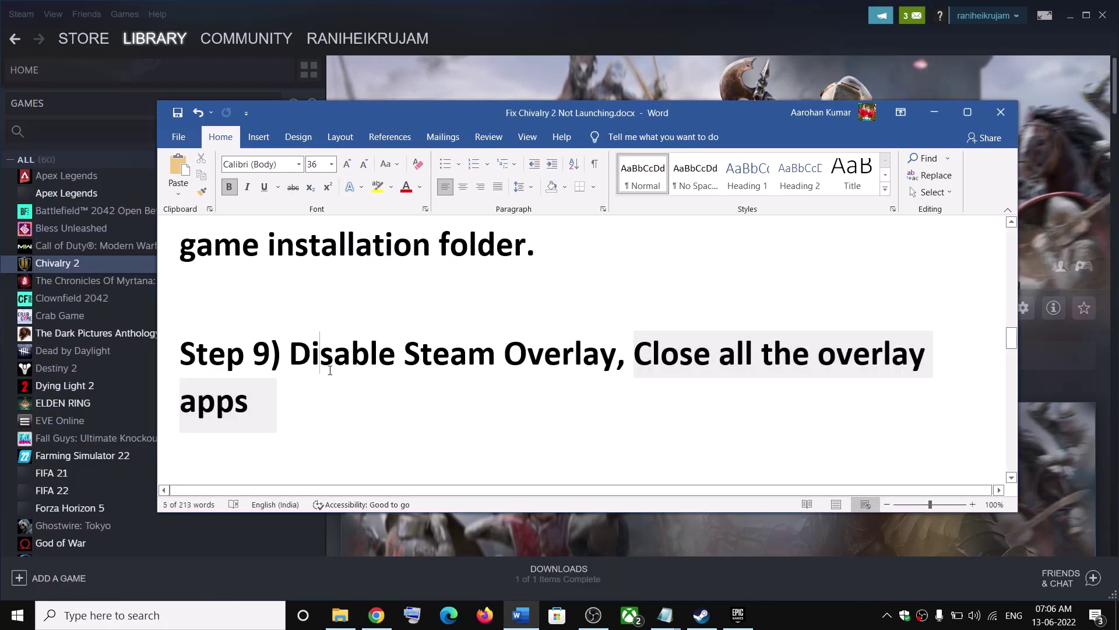
pyautogui.scroll(-3, 394, 386)
pyautogui.moveTo(292, 402); pyautogui.dragTo(588, 408)
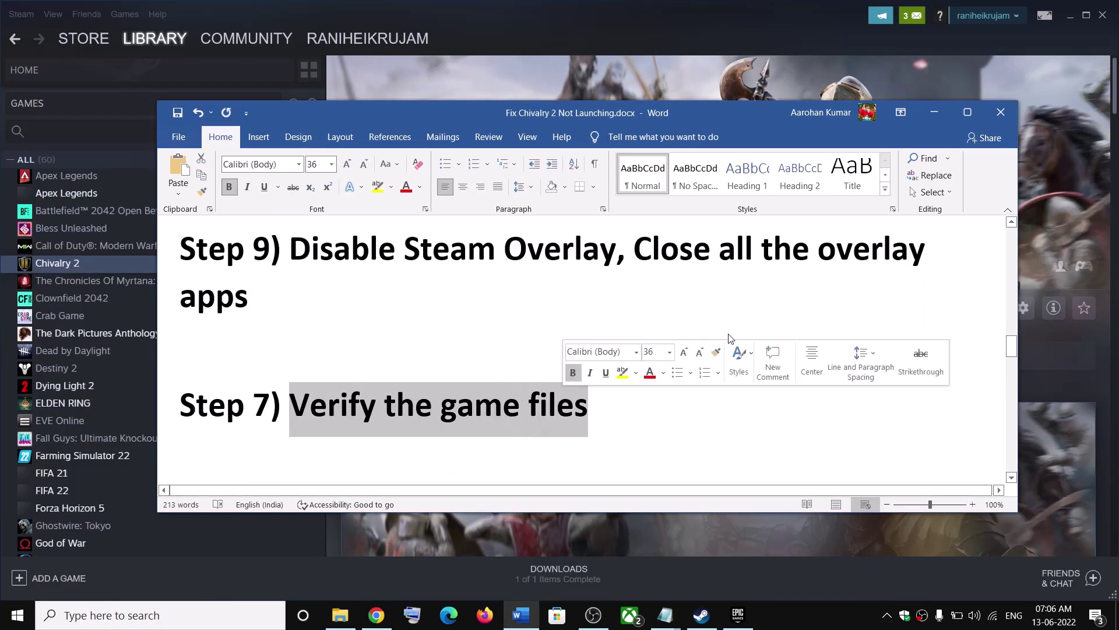
# View Chivalry 2's Local Files page with Verify integrity of game files, then close it.
pyautogui.click(934, 114)
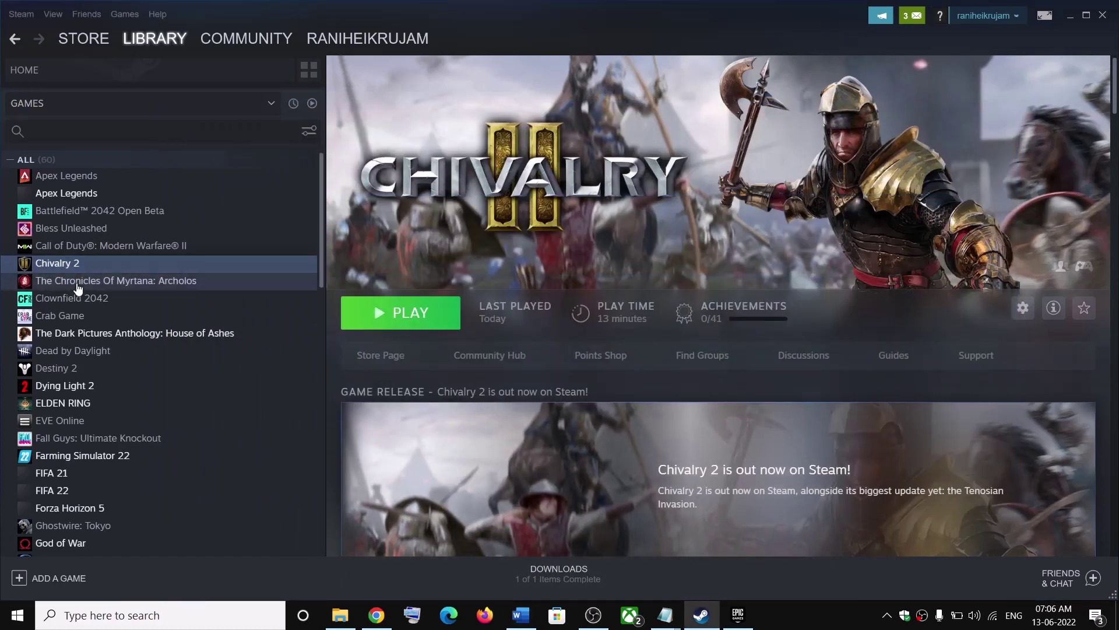
pyautogui.rightClick(78, 268)
pyautogui.click(109, 356)
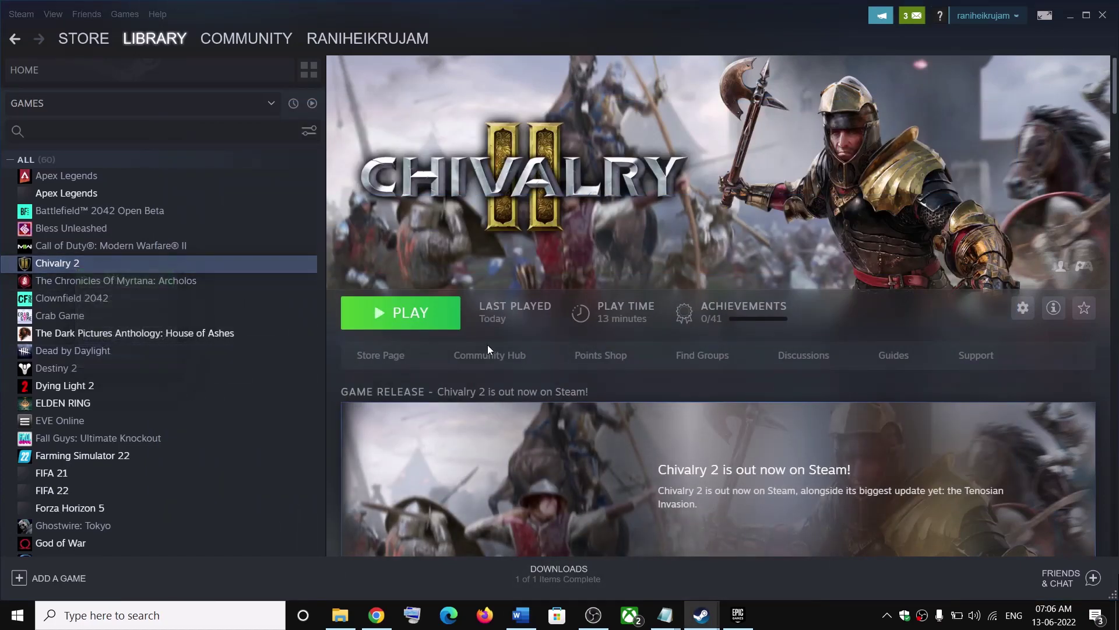
pyautogui.click(403, 272)
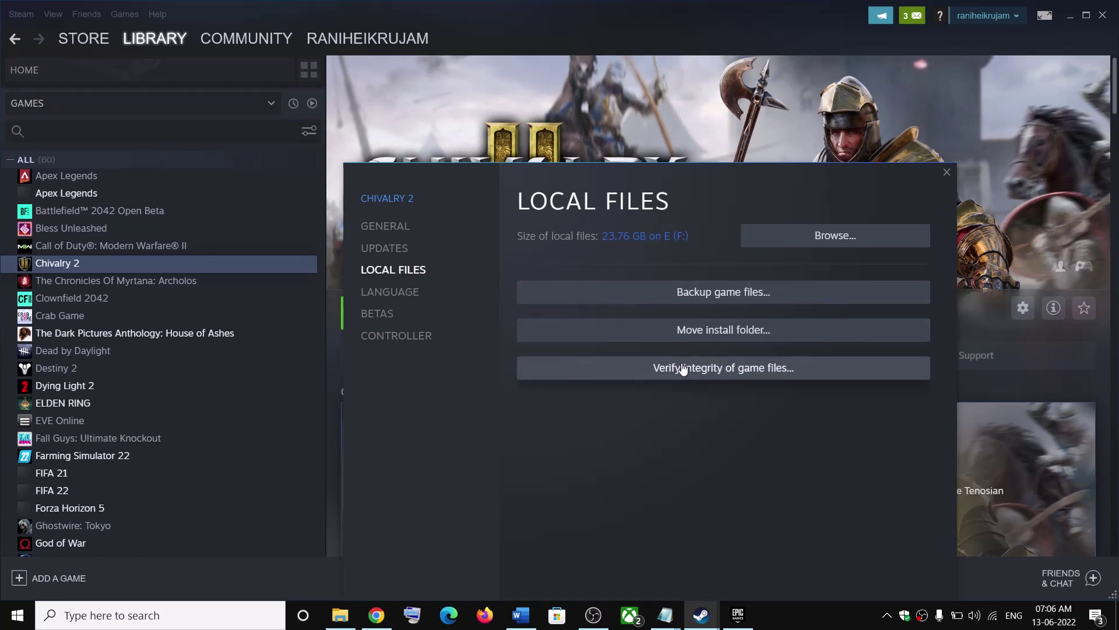
pyautogui.click(947, 173)
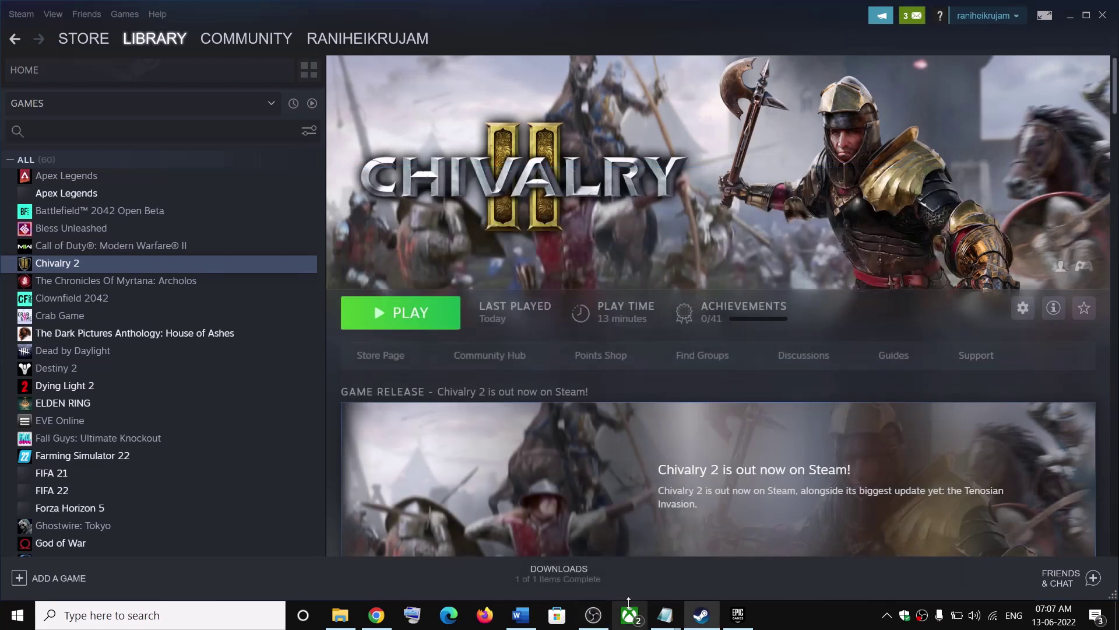
pyautogui.click(521, 615)
# Highlight the guide's close-overclocking-apps and Cleanboot lines, checking Windows search for 'msi' and 'riva'.
pyautogui.scroll(-4, 421, 377)
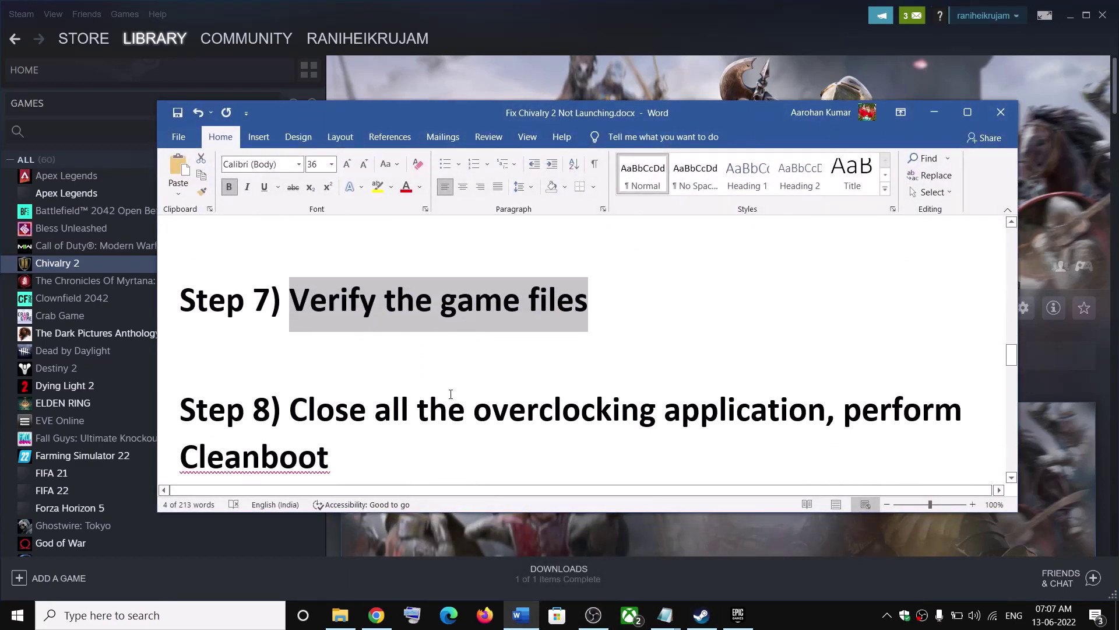
pyautogui.moveTo(294, 378); pyautogui.dragTo(695, 383)
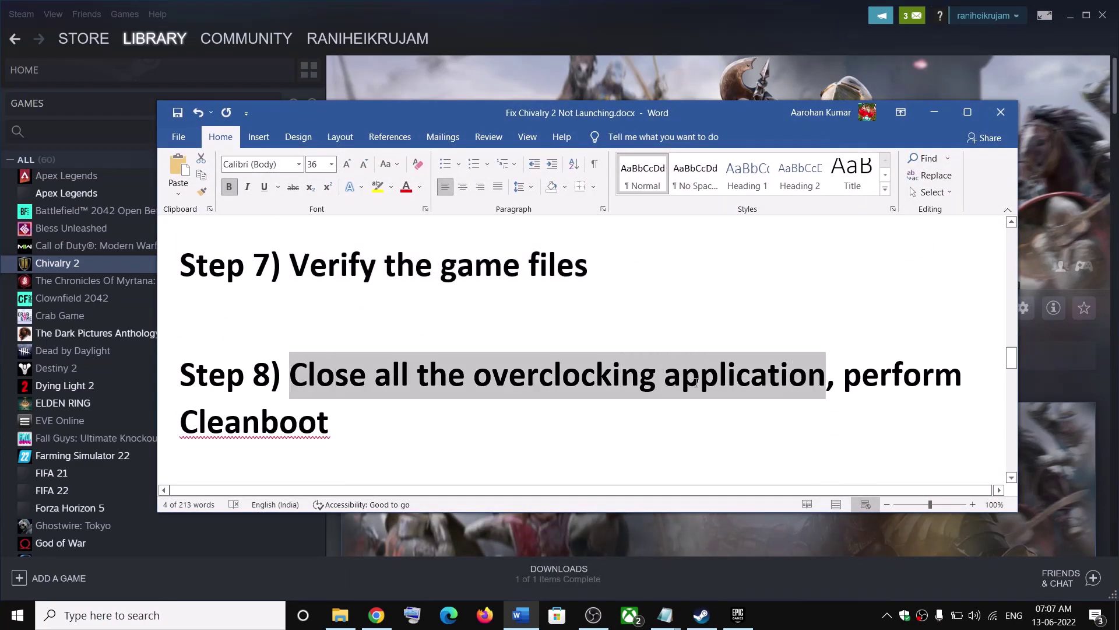
pyautogui.click(239, 624)
pyautogui.write('msi')
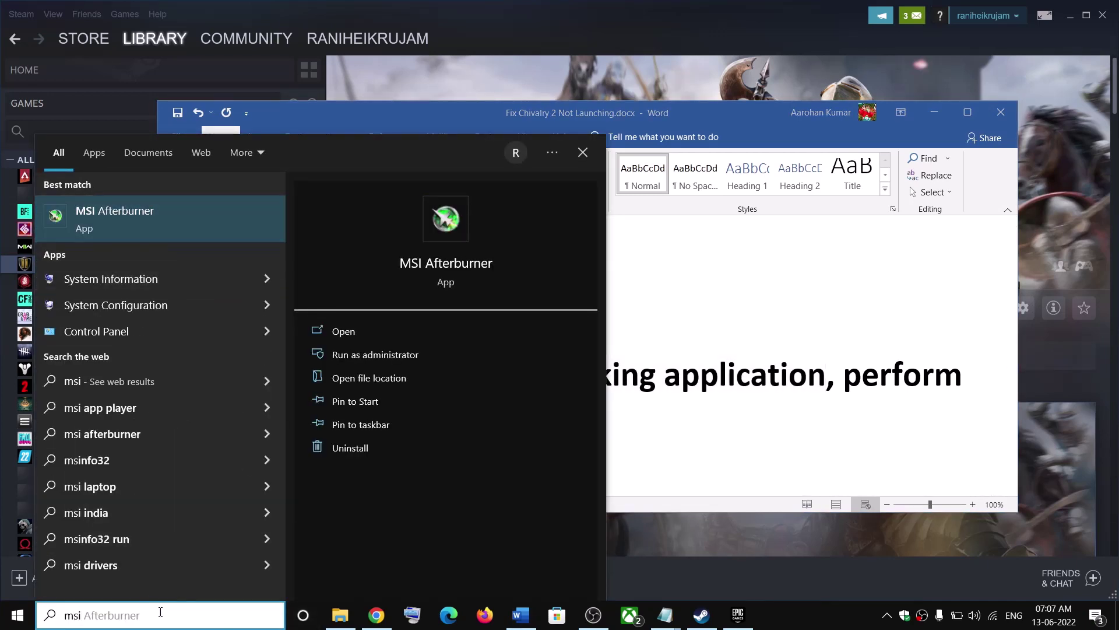
pyautogui.hotkey('ctrl', 'a')
pyautogui.write('riva')
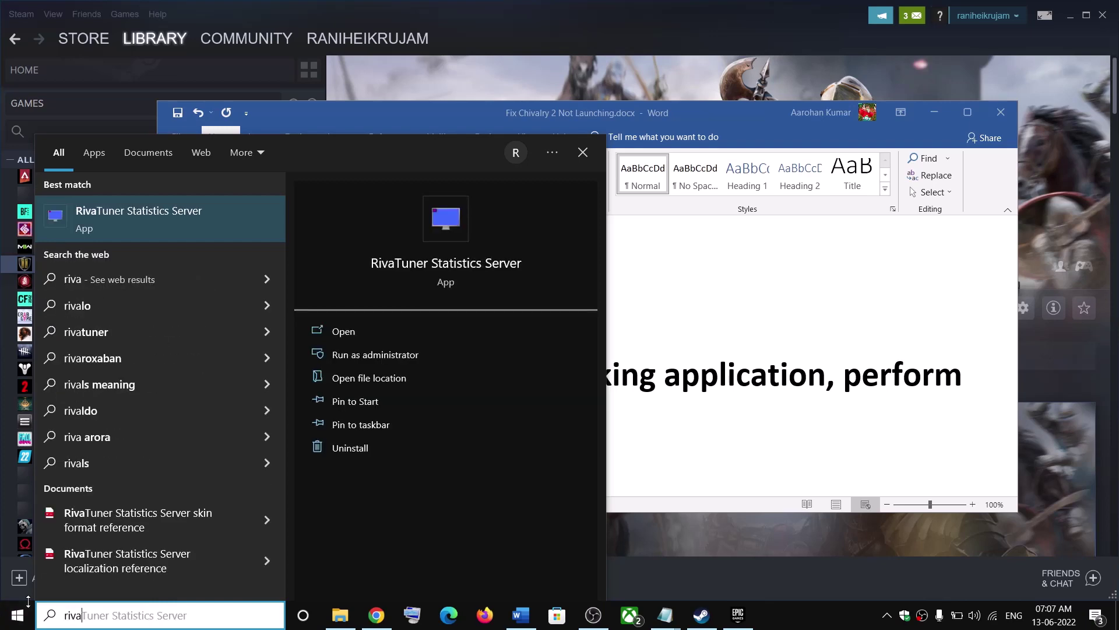
pyautogui.click(769, 369)
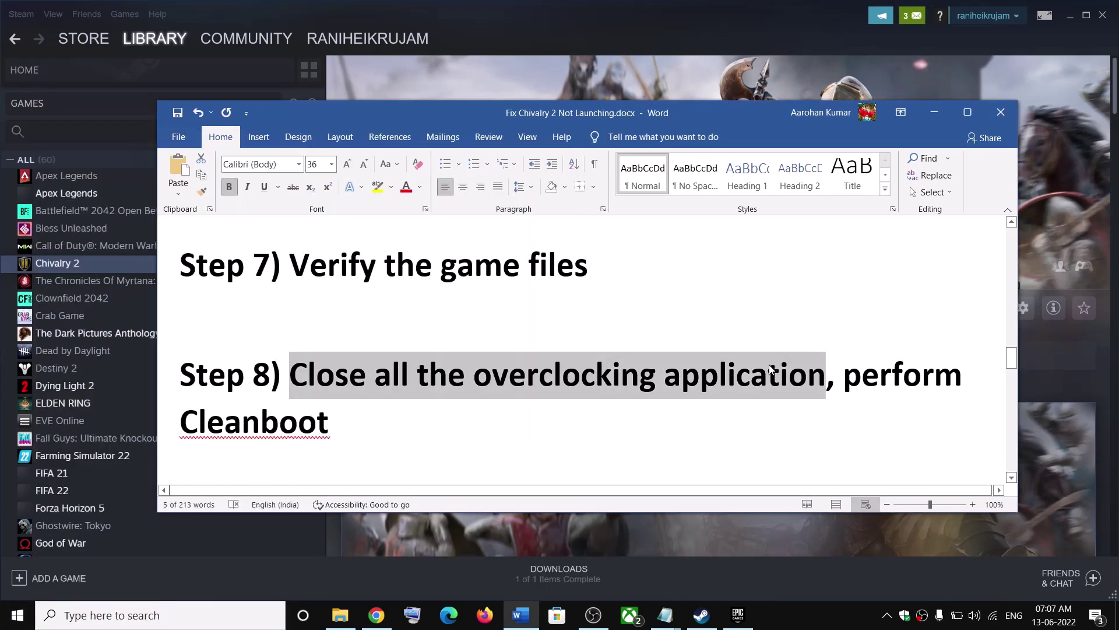
pyautogui.click(740, 413)
pyautogui.moveTo(291, 375); pyautogui.dragTo(762, 375)
pyautogui.moveTo(898, 383); pyautogui.dragTo(349, 429)
# Open System Configuration from a 'system' search, hide all Microsoft services, then close it.
pyautogui.click(207, 622)
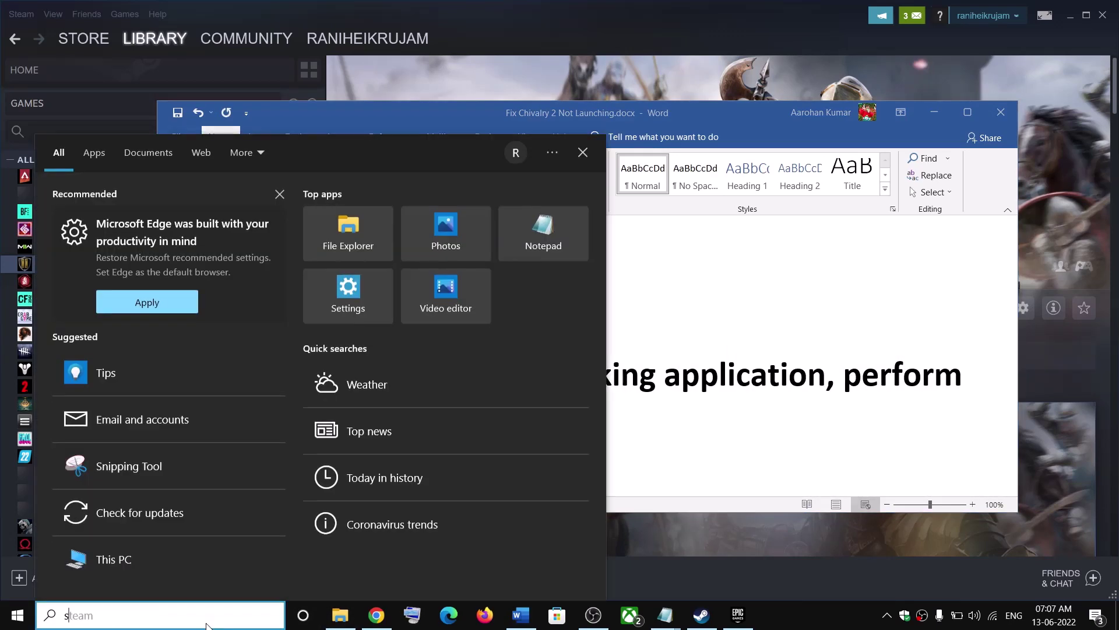
pyautogui.write('system')
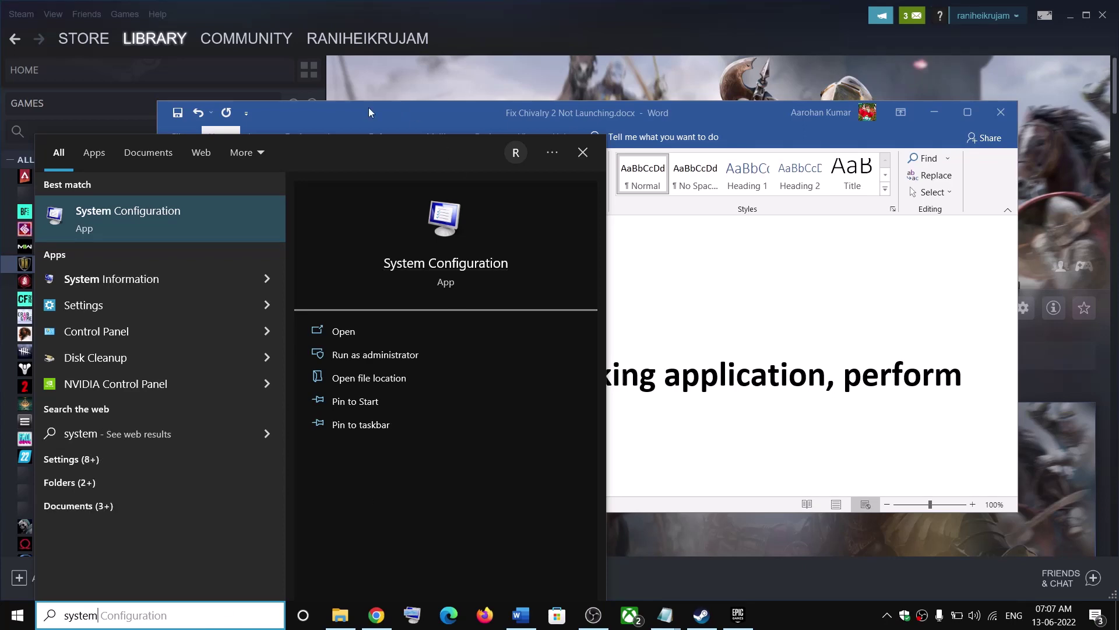
pyautogui.click(242, 228)
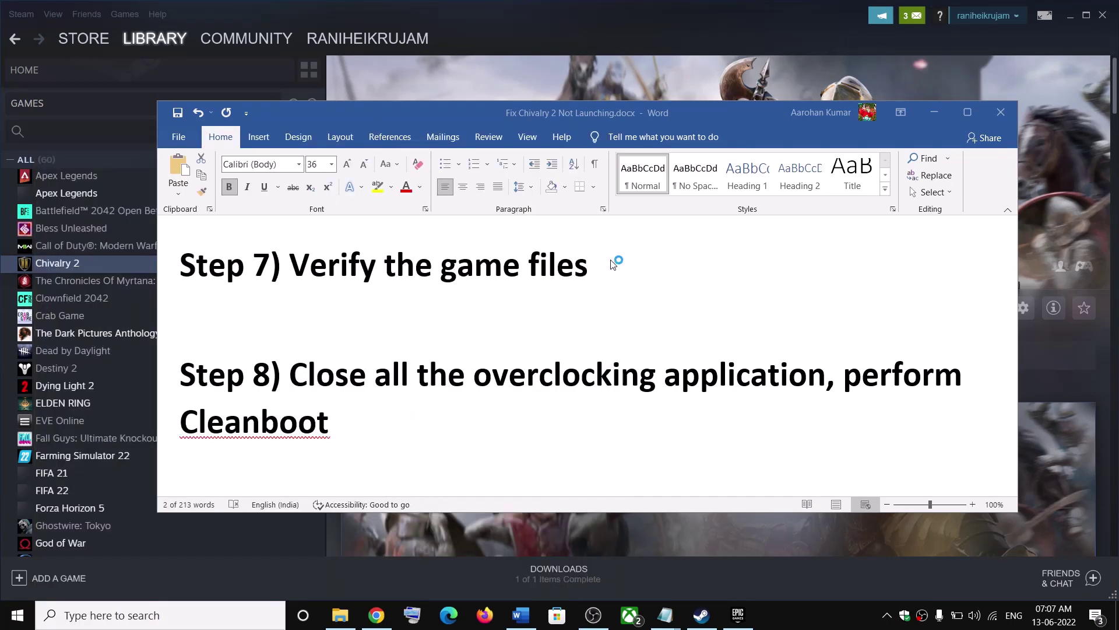
pyautogui.click(450, 196)
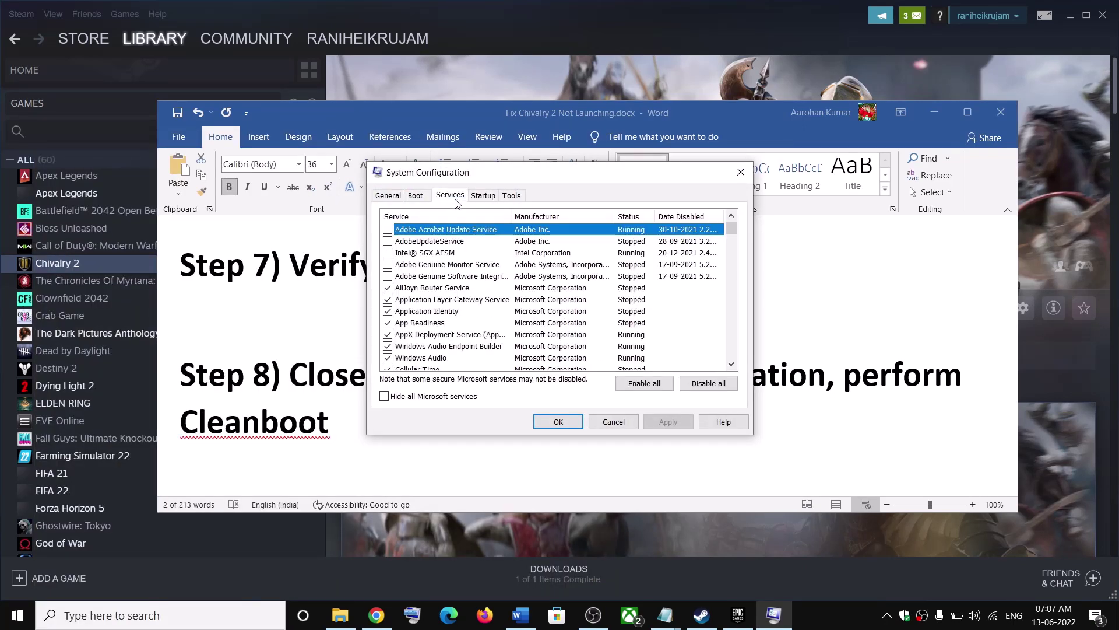
pyautogui.click(394, 399)
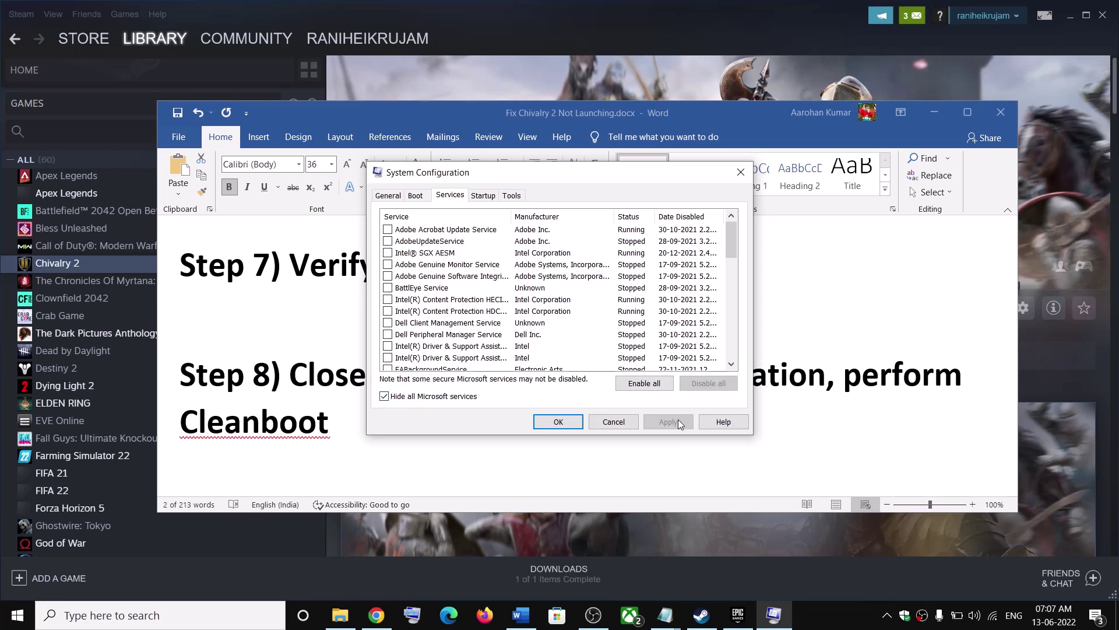
pyautogui.click(558, 422)
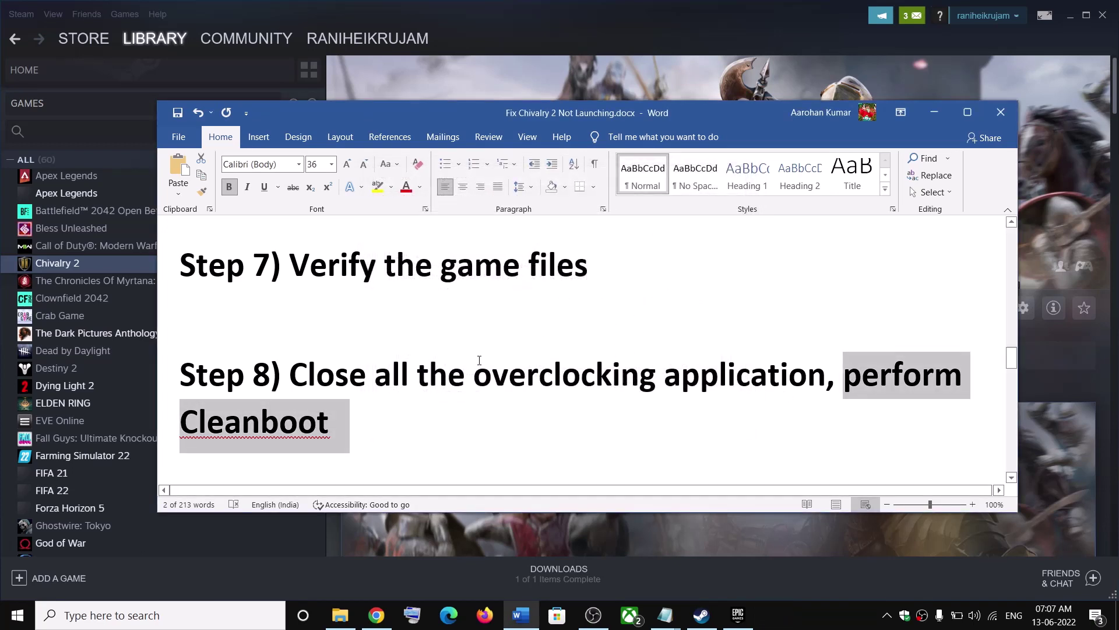
# Scroll to Step 9 and copy its Visual C++ Redistributable download link.
pyautogui.click(366, 430)
pyautogui.scroll(-3, 379, 423)
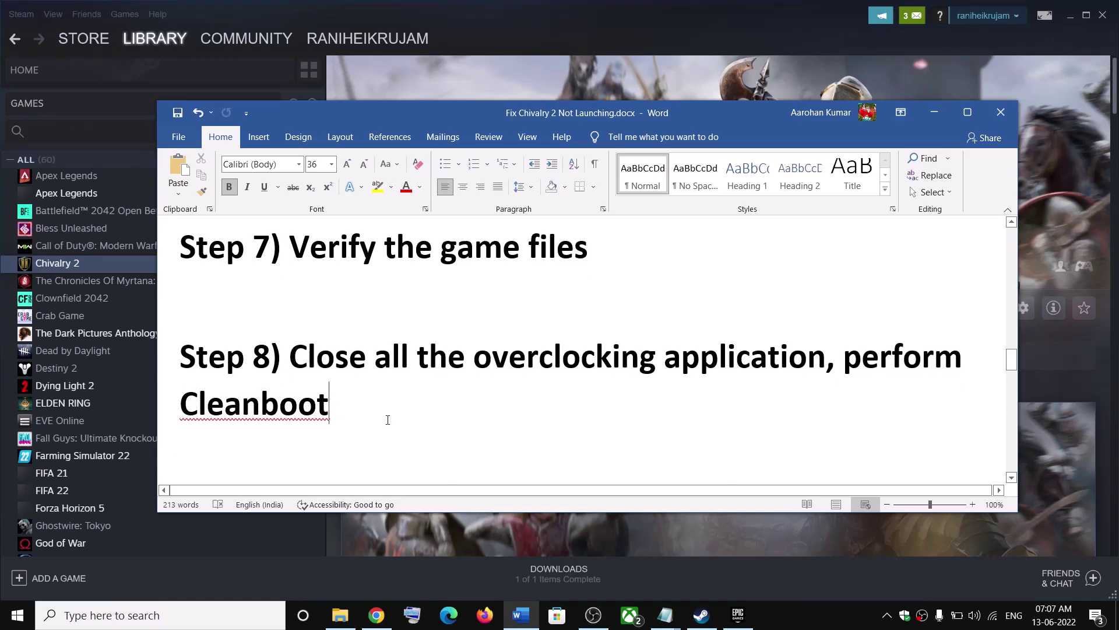
pyautogui.scroll(-3, 386, 418)
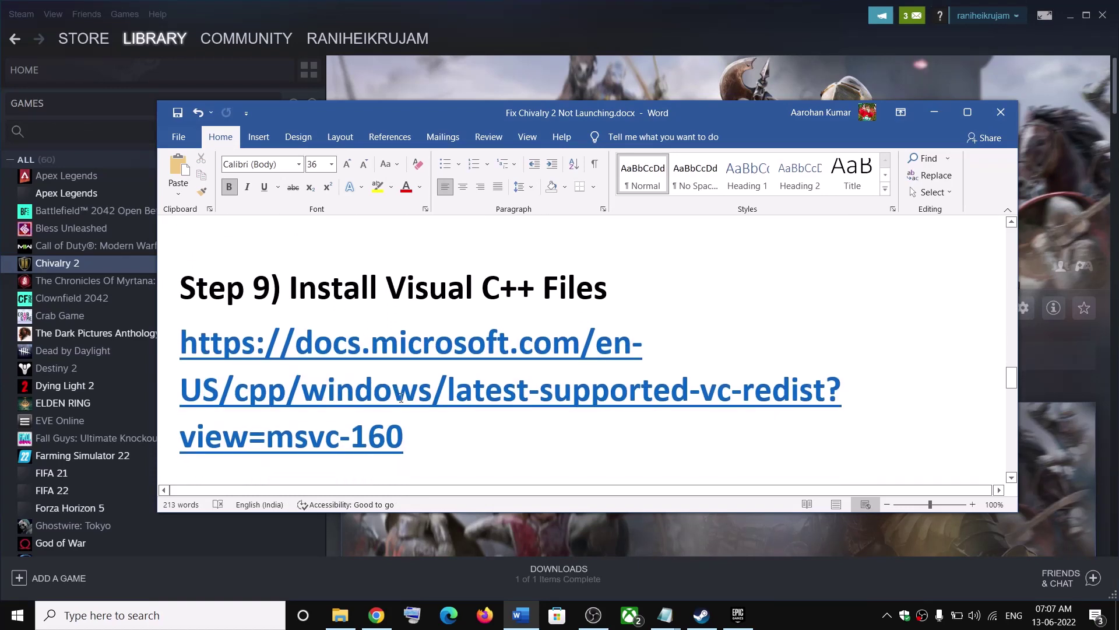
pyautogui.tripleClick(429, 426)
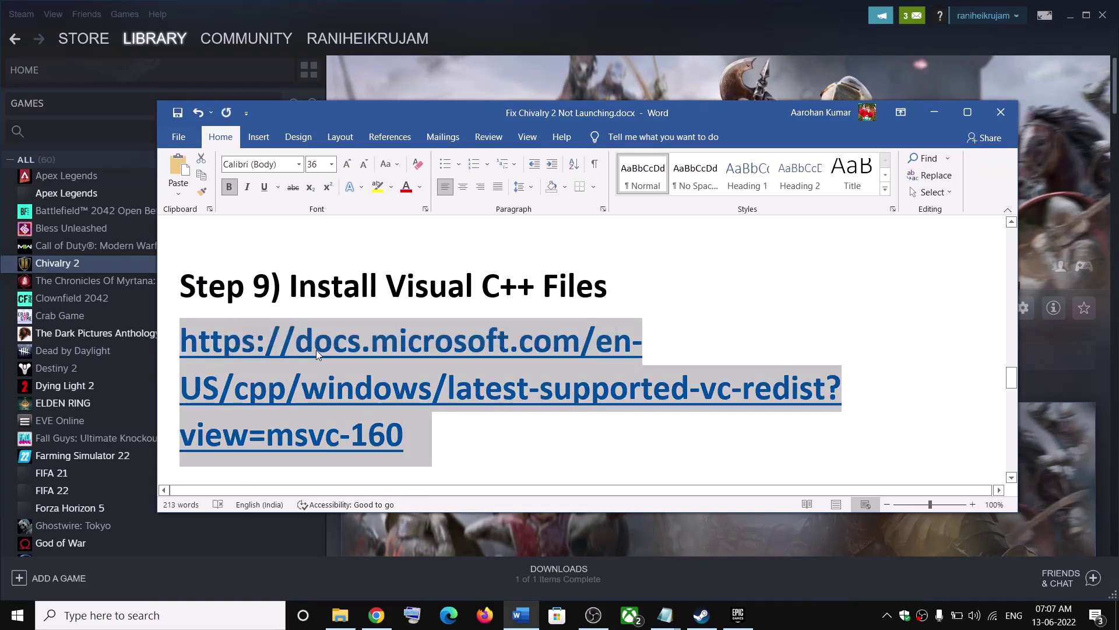
pyautogui.rightClick(273, 388)
pyautogui.click(309, 147)
# On the Visual C++ downloads page, point out the 2015–2022 X86 entry, then run VC_redist.x86.exe.
pyautogui.click(376, 615)
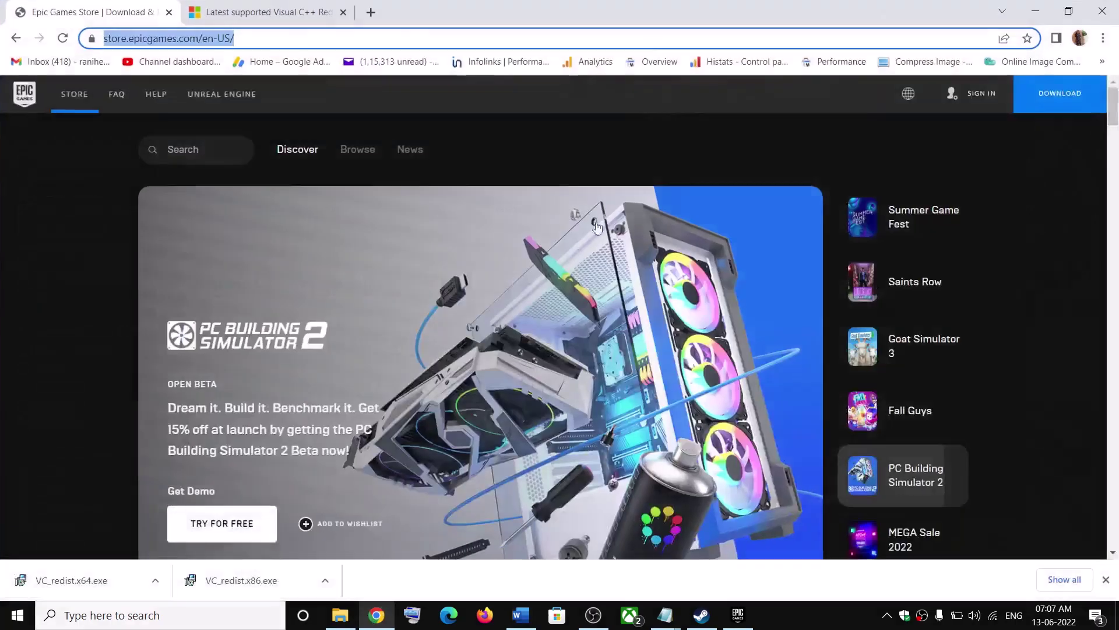
pyautogui.click(291, 12)
pyautogui.scroll(-5, 418, 416)
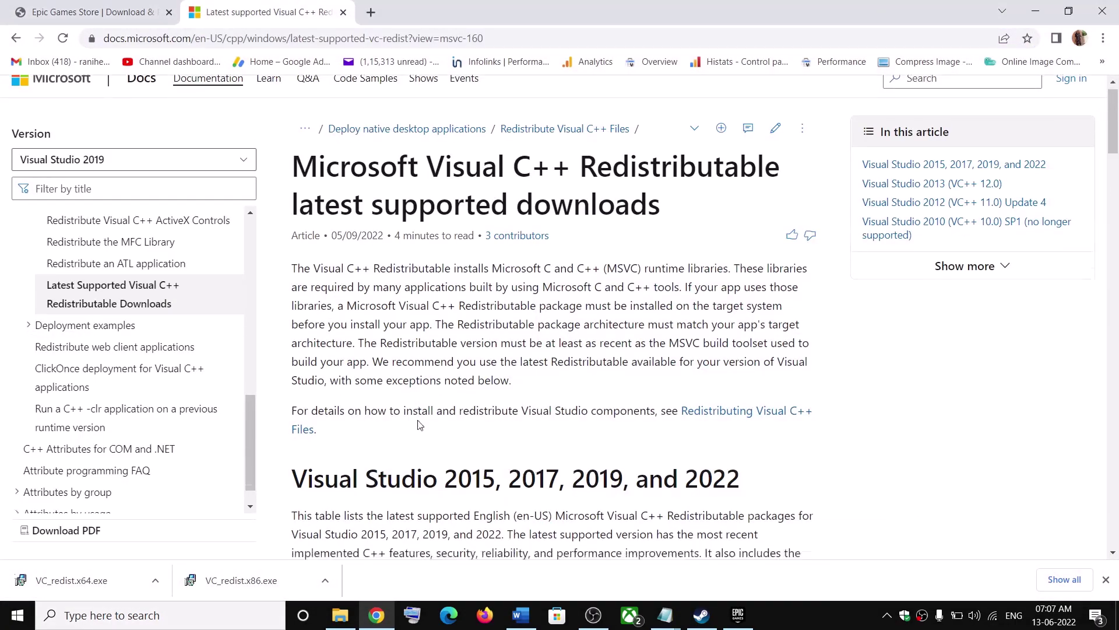
pyautogui.moveTo(311, 207); pyautogui.dragTo(735, 203)
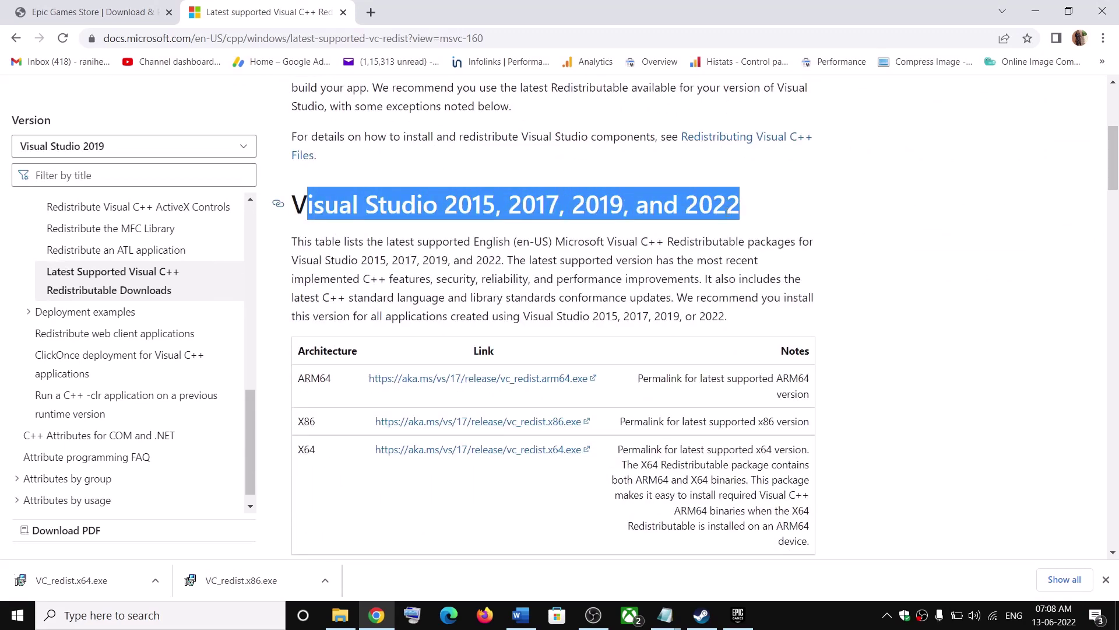
pyautogui.moveTo(300, 421); pyautogui.dragTo(360, 425)
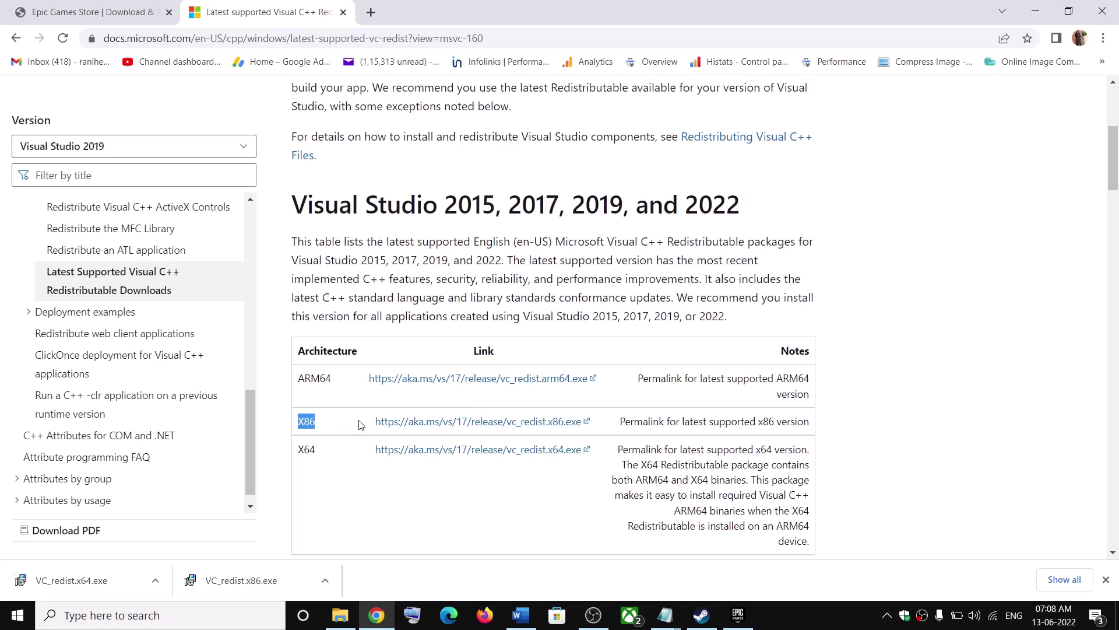
pyautogui.moveTo(298, 454); pyautogui.dragTo(362, 424)
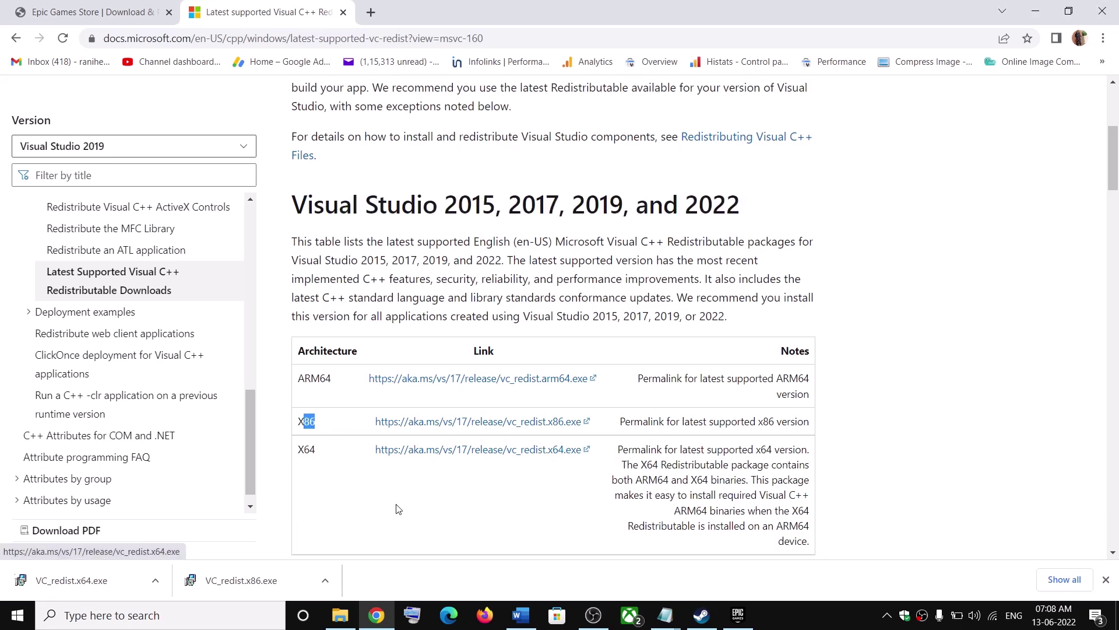
pyautogui.click(221, 580)
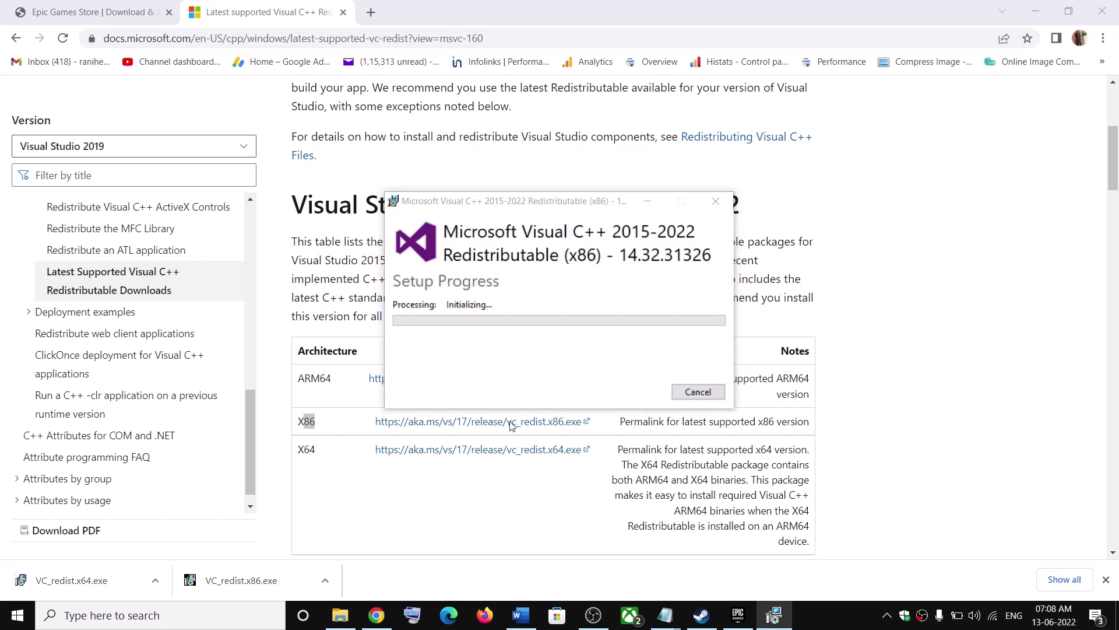
# Run VC_redist.x64.exe, choose Repair, and place the x86 and x64 installer windows side by side.
pyautogui.click(74, 581)
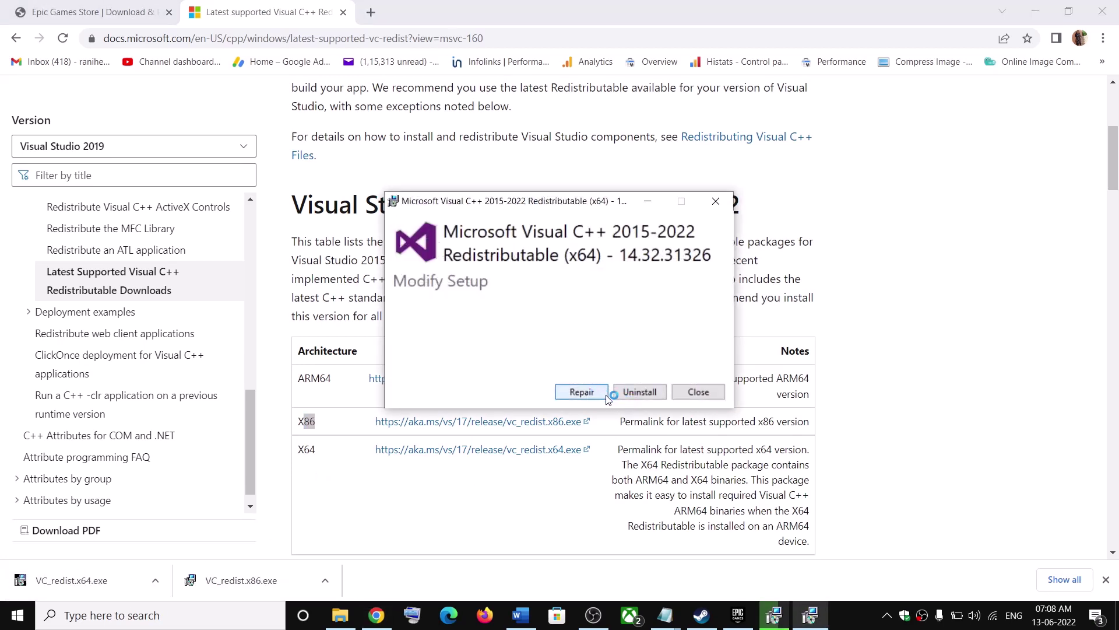
pyautogui.click(582, 392)
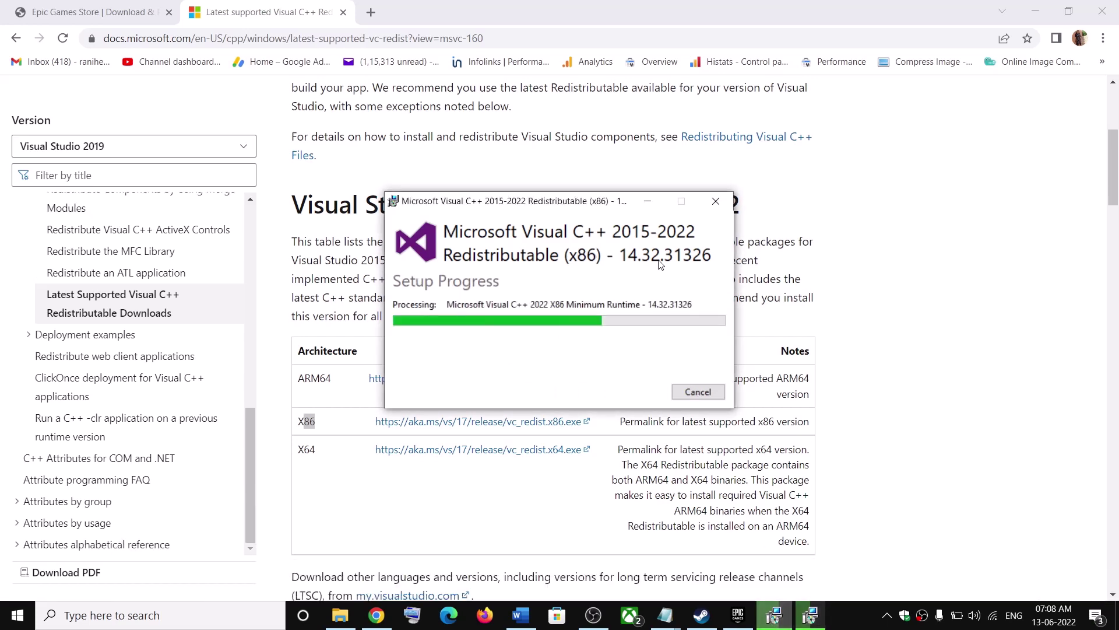
pyautogui.moveTo(597, 198); pyautogui.dragTo(358, 209)
pyautogui.moveTo(697, 216); pyautogui.dragTo(749, 221)
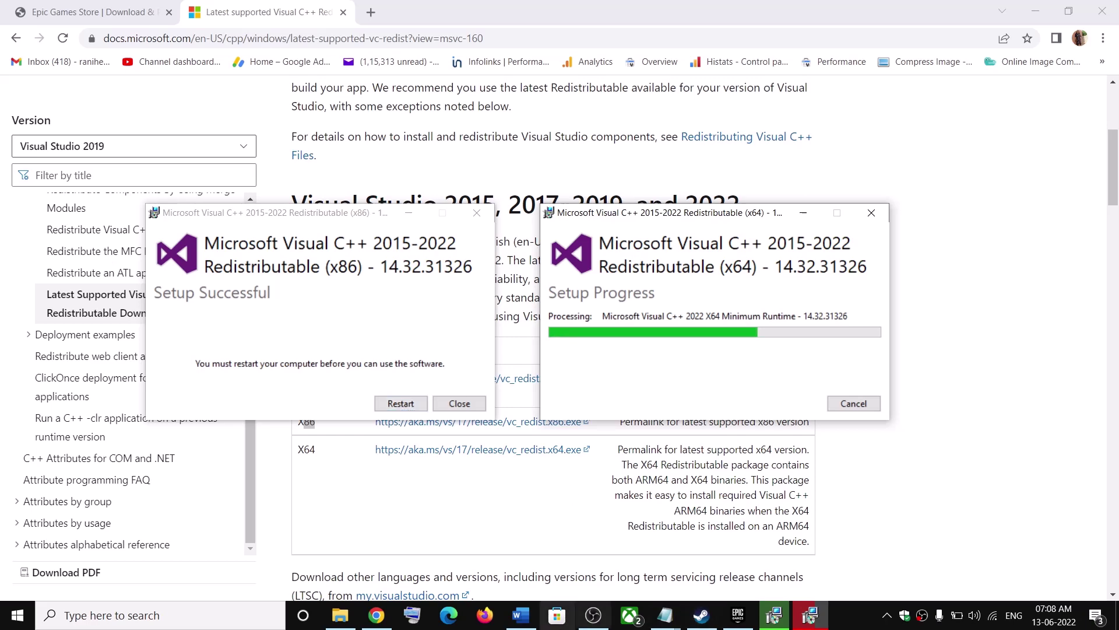
pyautogui.click(521, 615)
# Highlight the Step 10 antivirus instruction in Word, then launch Settings from the Start menu.
pyautogui.scroll(-5, 408, 350)
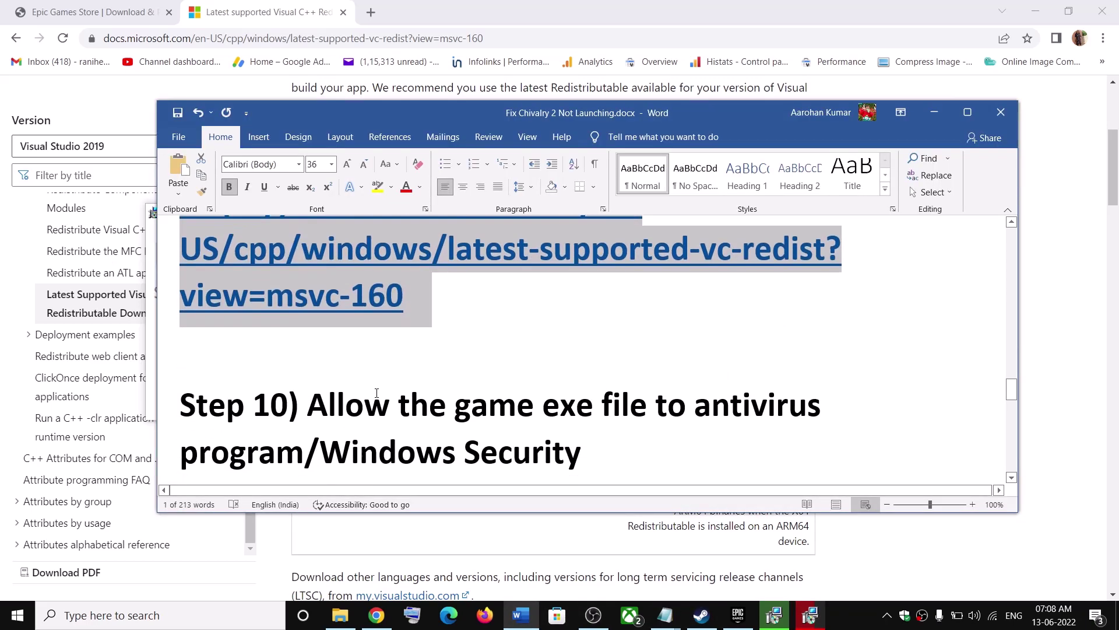
pyautogui.moveTo(328, 341); pyautogui.dragTo(312, 382)
pyautogui.click(301, 337)
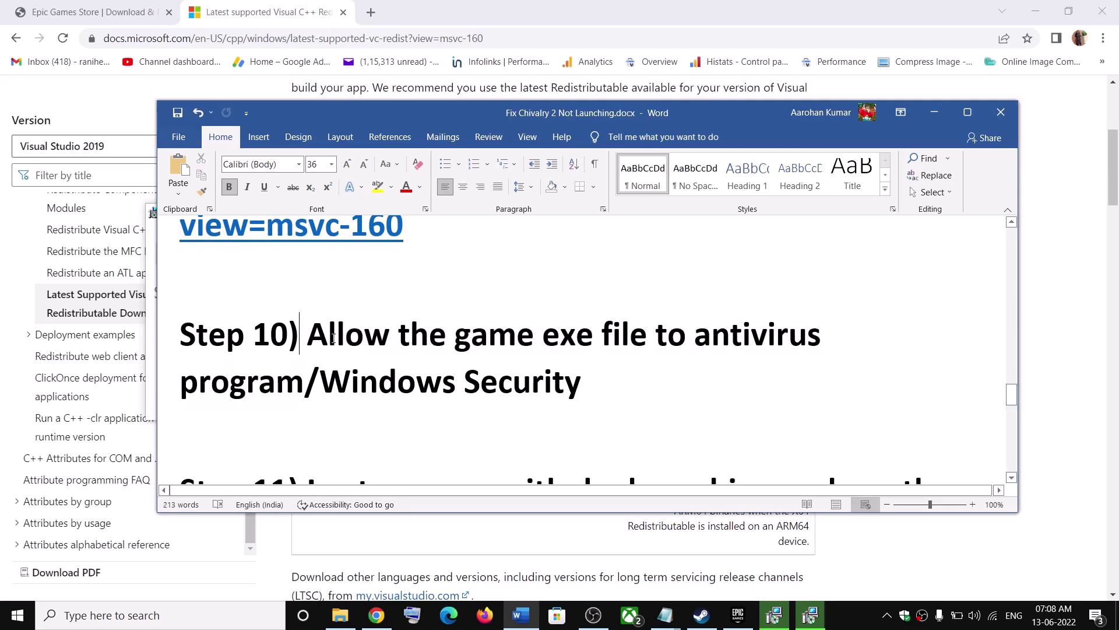
pyautogui.moveTo(350, 332); pyautogui.dragTo(298, 373)
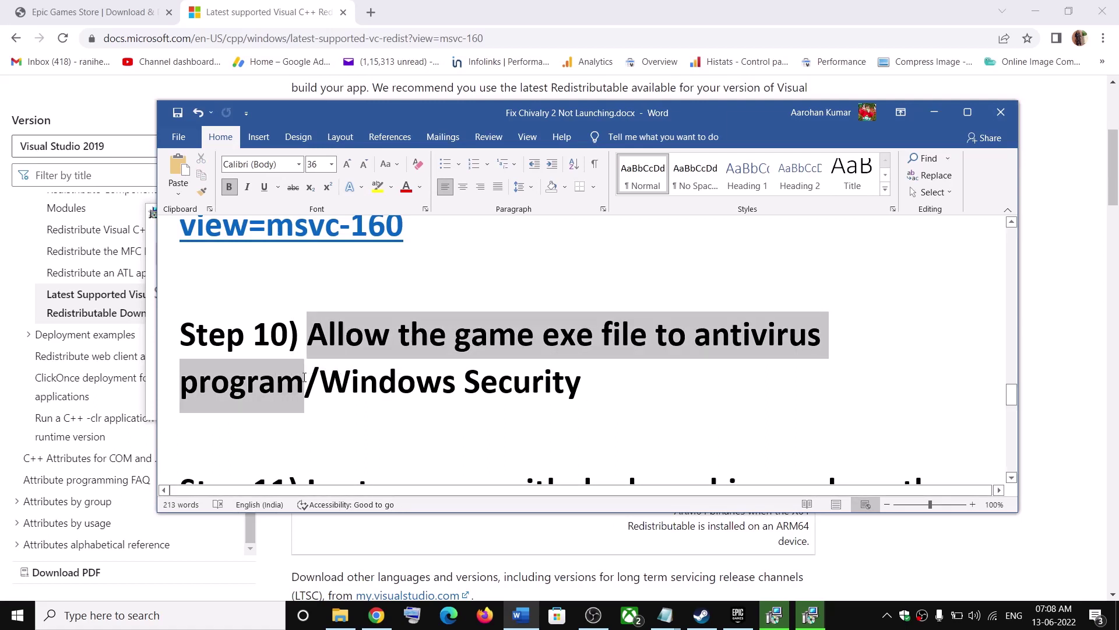
pyautogui.click(319, 340)
pyautogui.moveTo(393, 336); pyautogui.dragTo(582, 385)
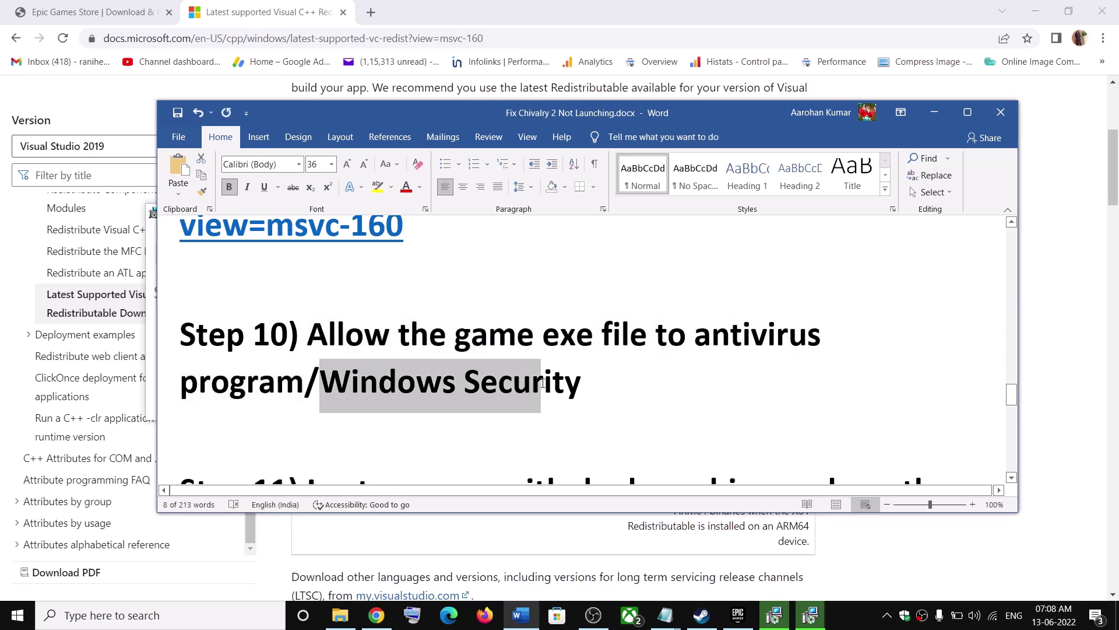
pyautogui.click(17, 615)
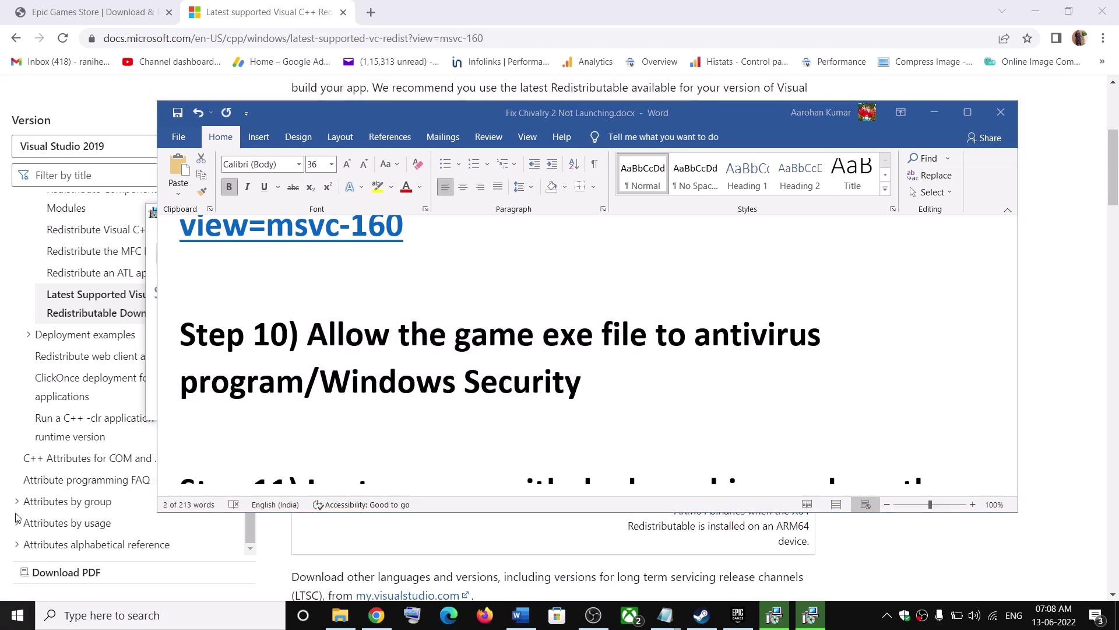
pyautogui.click(26, 548)
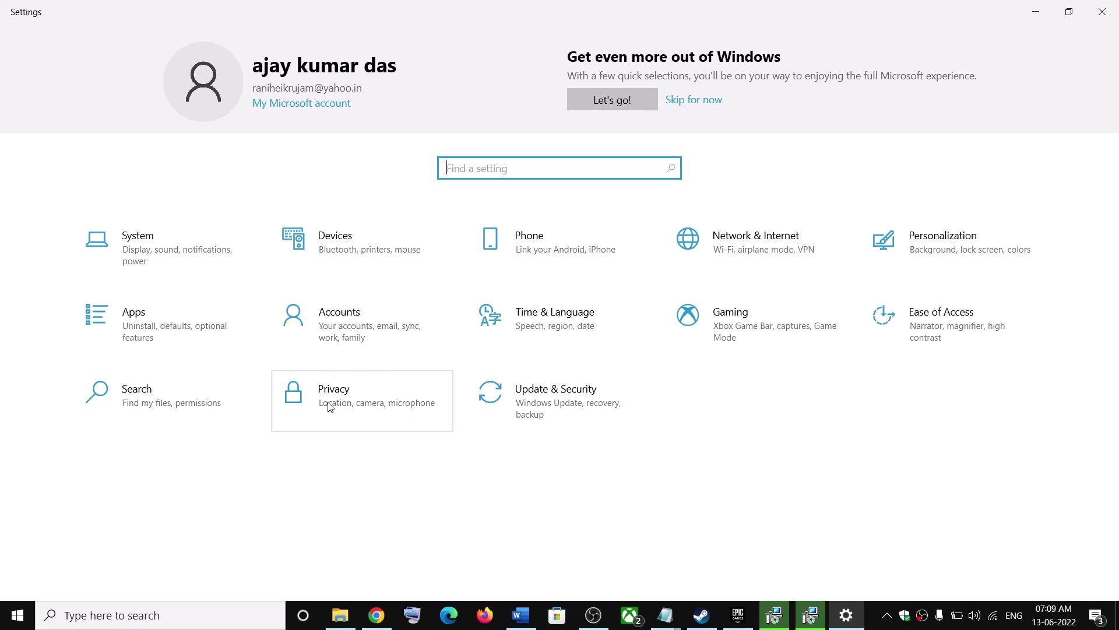
# Go via Update & Security and Virus & threat protection to Controlled folder access's allowed apps, choosing Add an allowed app.
pyautogui.click(526, 400)
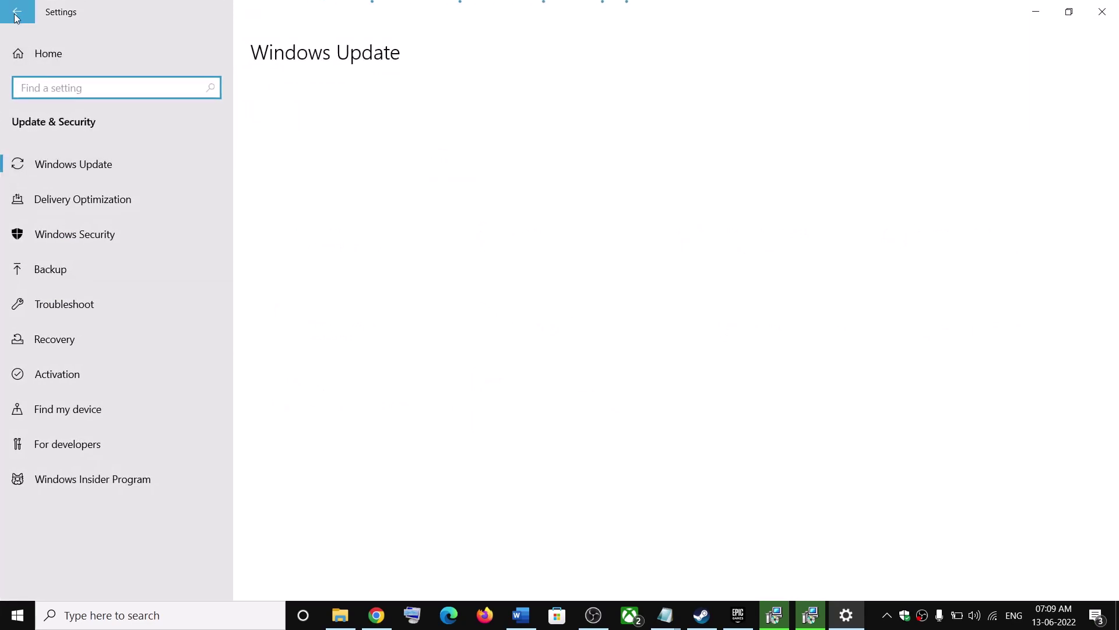
pyautogui.click(16, 18)
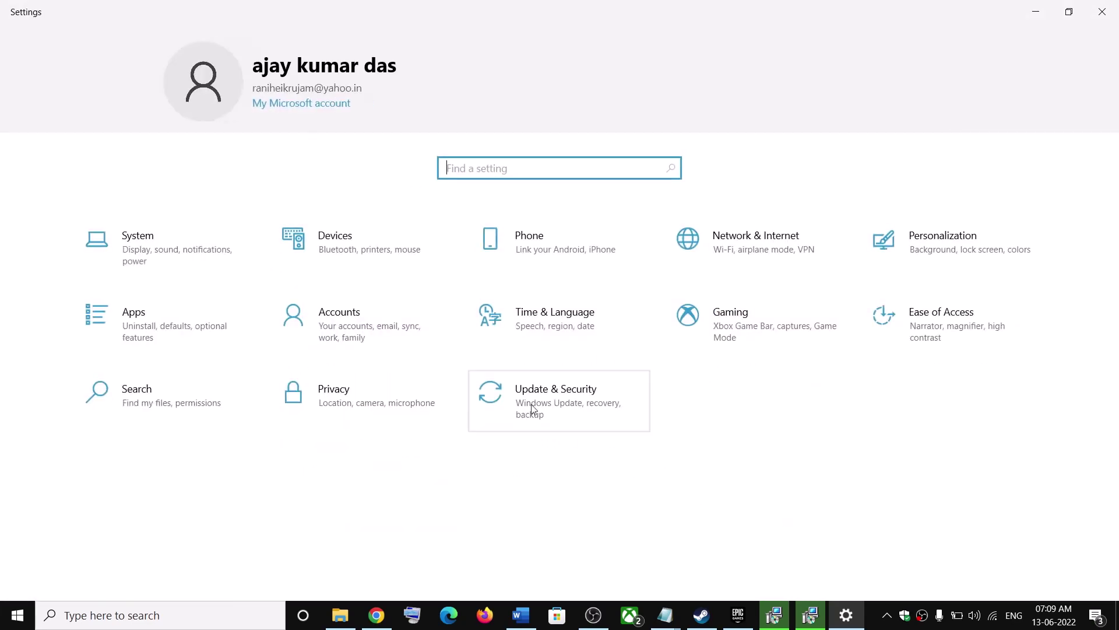
pyautogui.click(563, 408)
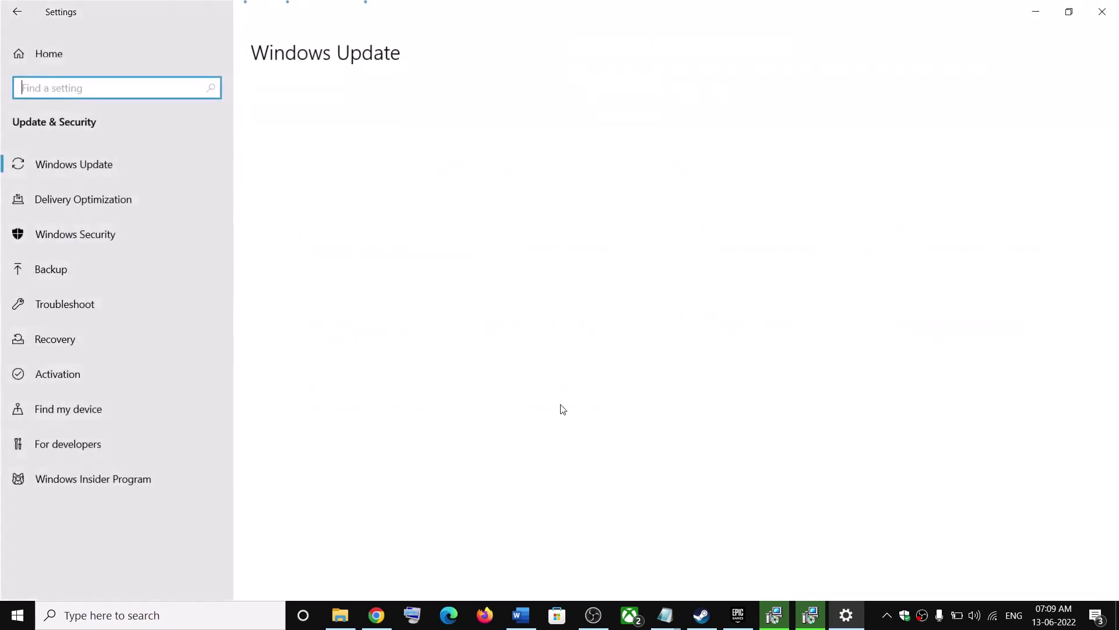
pyautogui.click(82, 228)
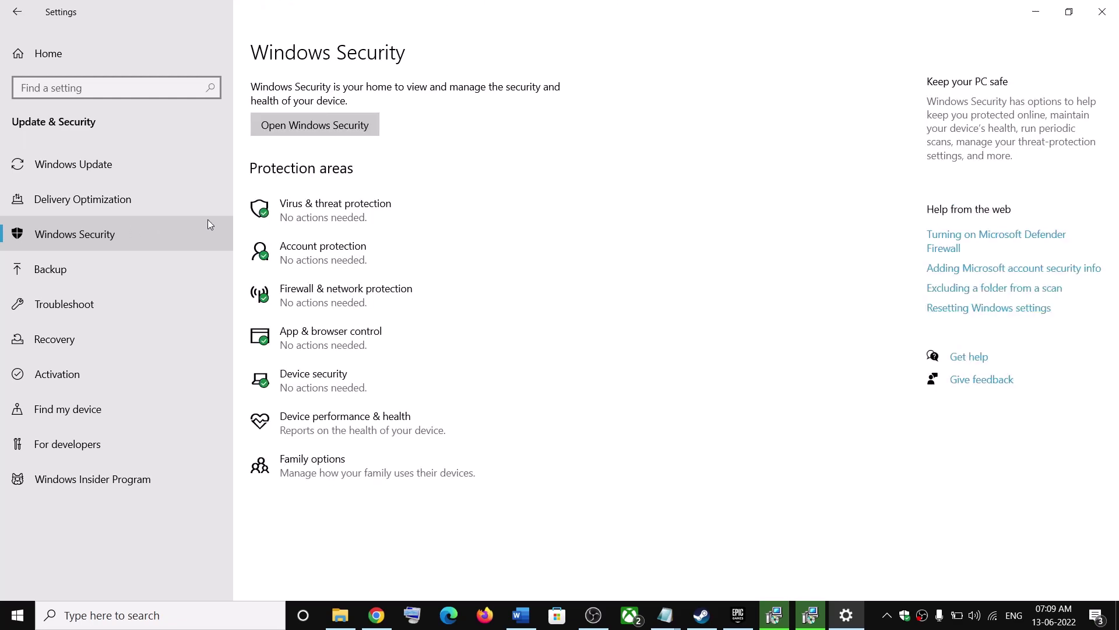
pyautogui.click(343, 217)
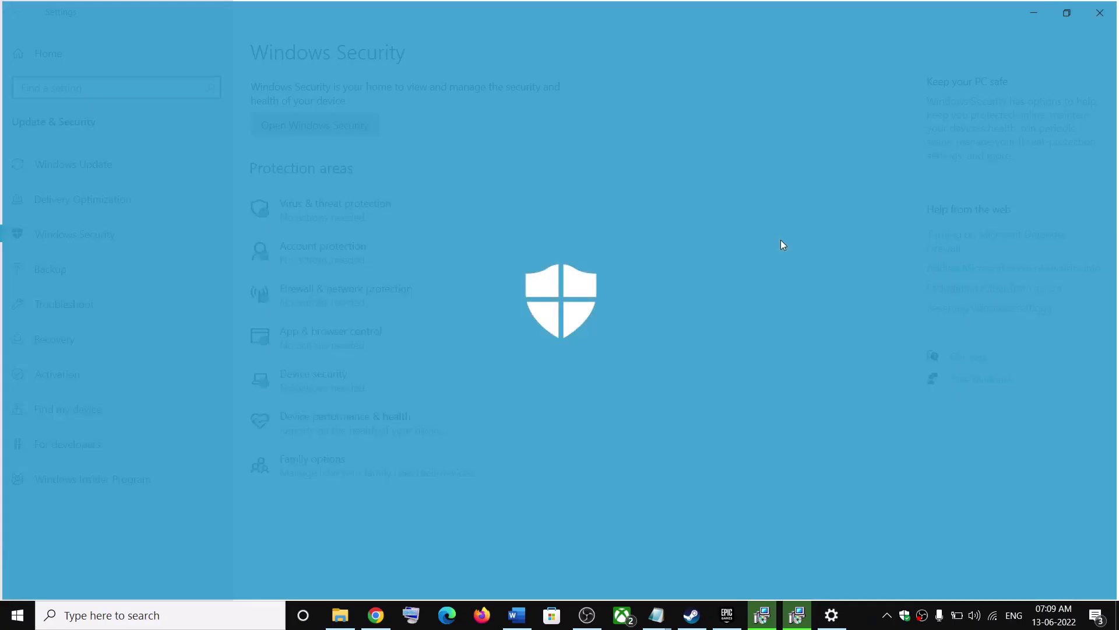
pyautogui.scroll(-3, 305, 470)
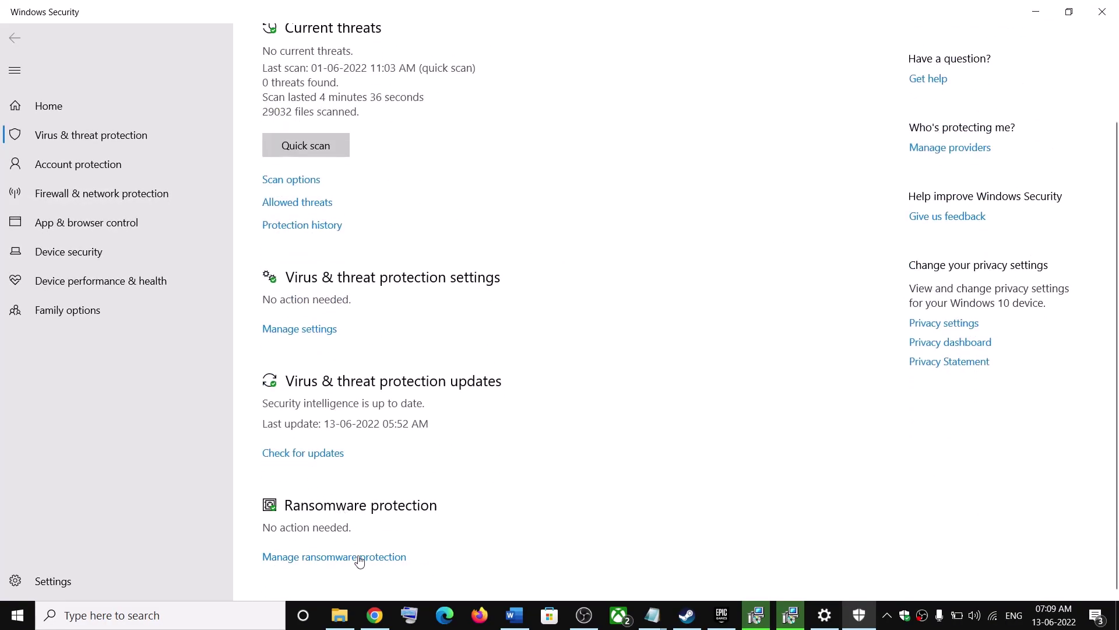
pyautogui.click(340, 561)
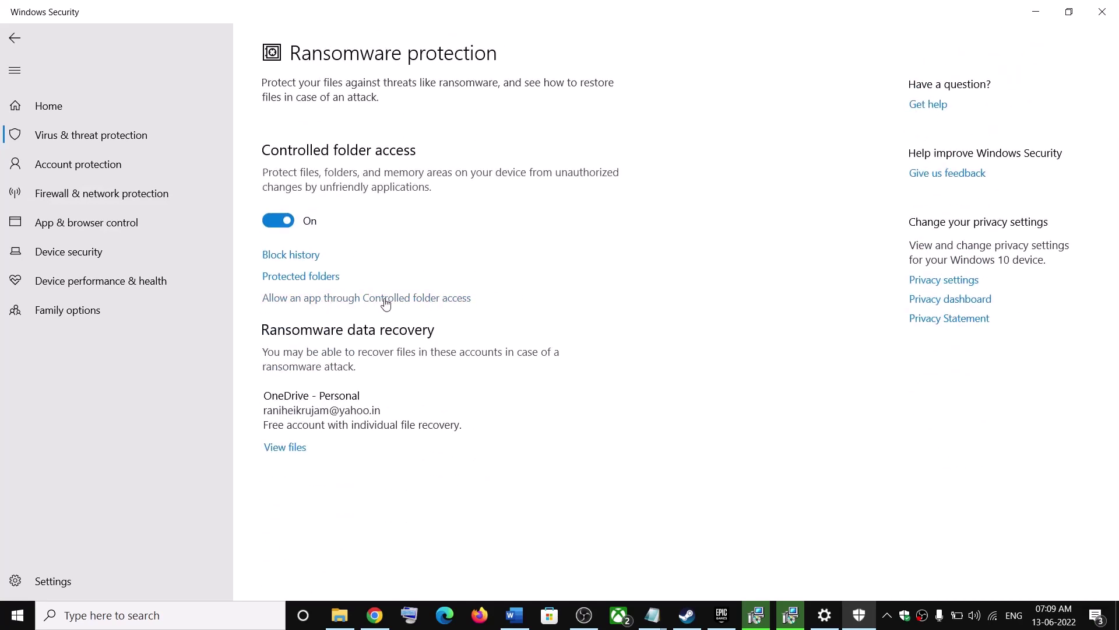
pyautogui.click(410, 303)
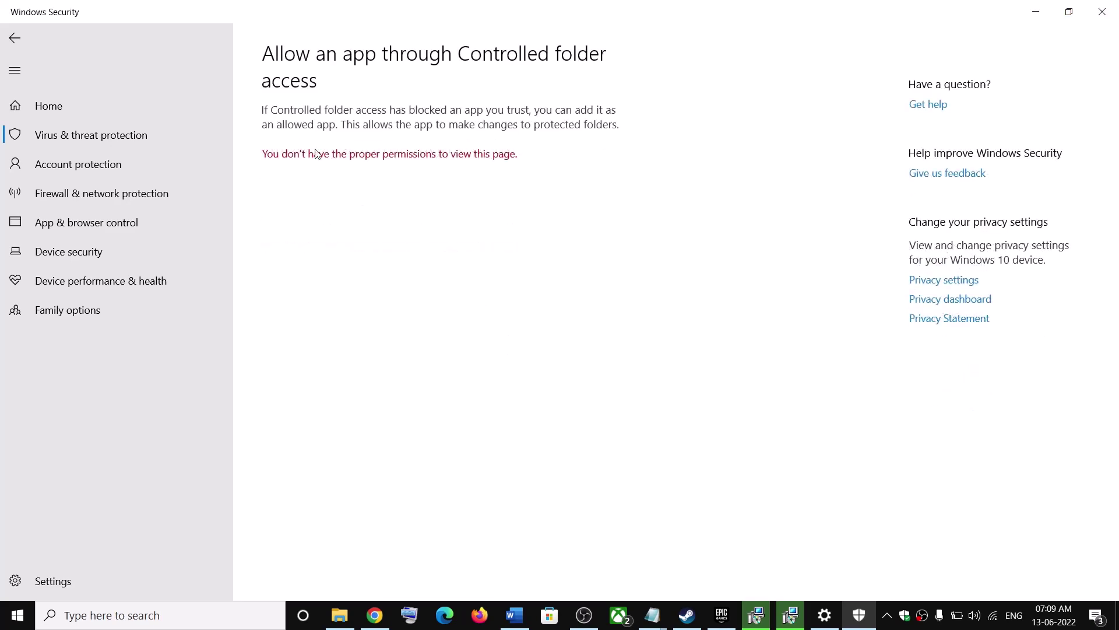
pyautogui.scroll(-3, 362, 175)
pyautogui.click(337, 79)
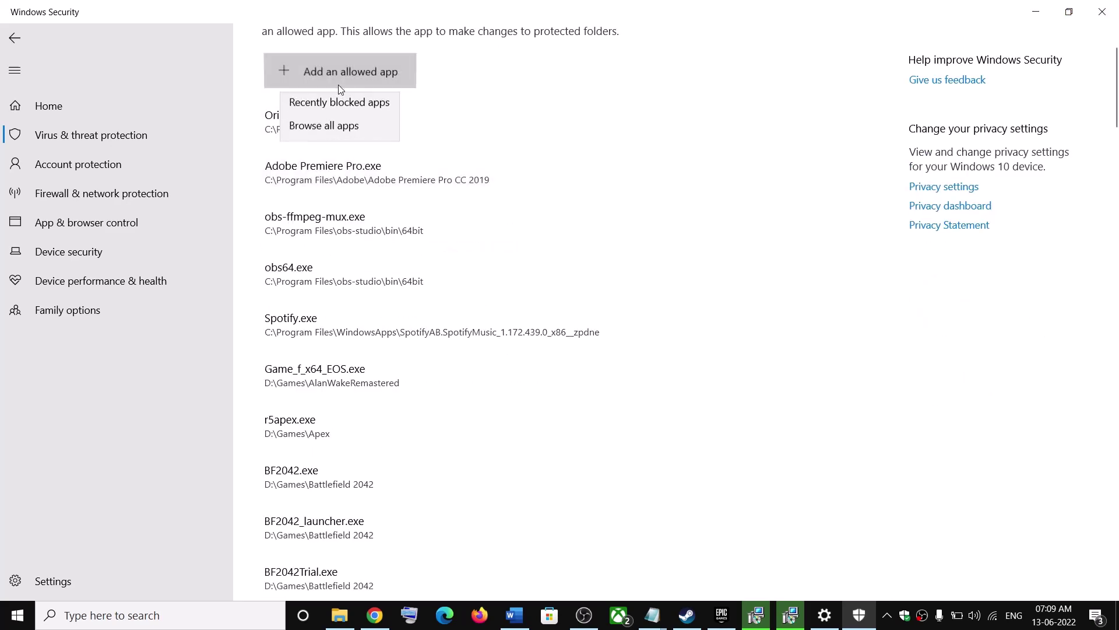
# Browse all apps and look through C:\Program Files (x86)\Steam\steamapps\common for the game.
pyautogui.click(303, 130)
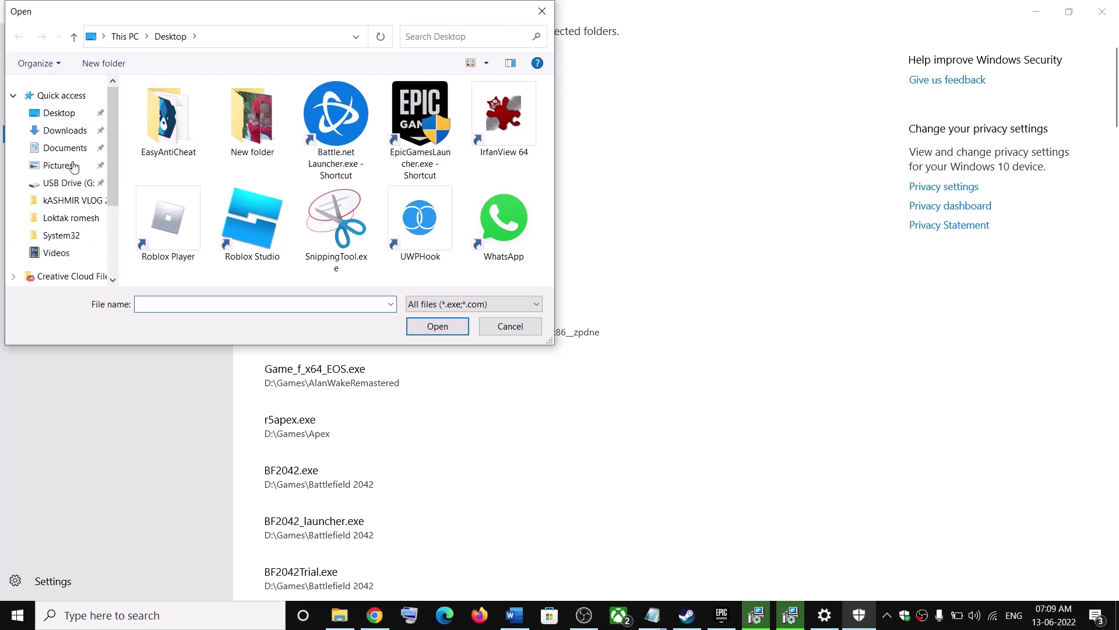
pyautogui.scroll(-2, 70, 193)
pyautogui.scroll(-1, 70, 250)
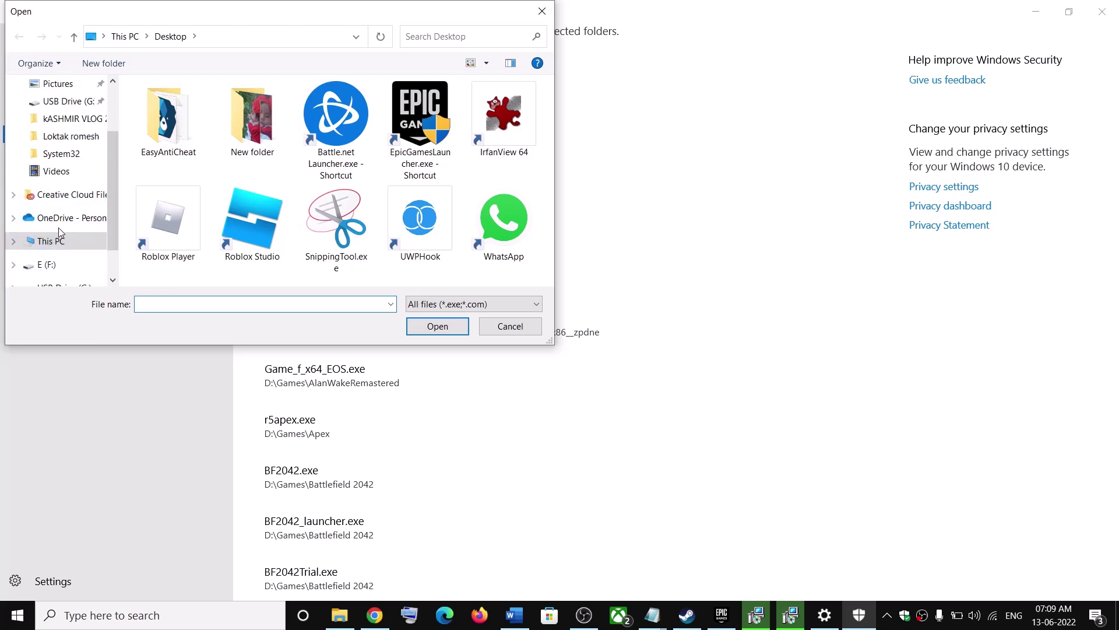
pyautogui.click(54, 242)
pyautogui.scroll(-3, 233, 250)
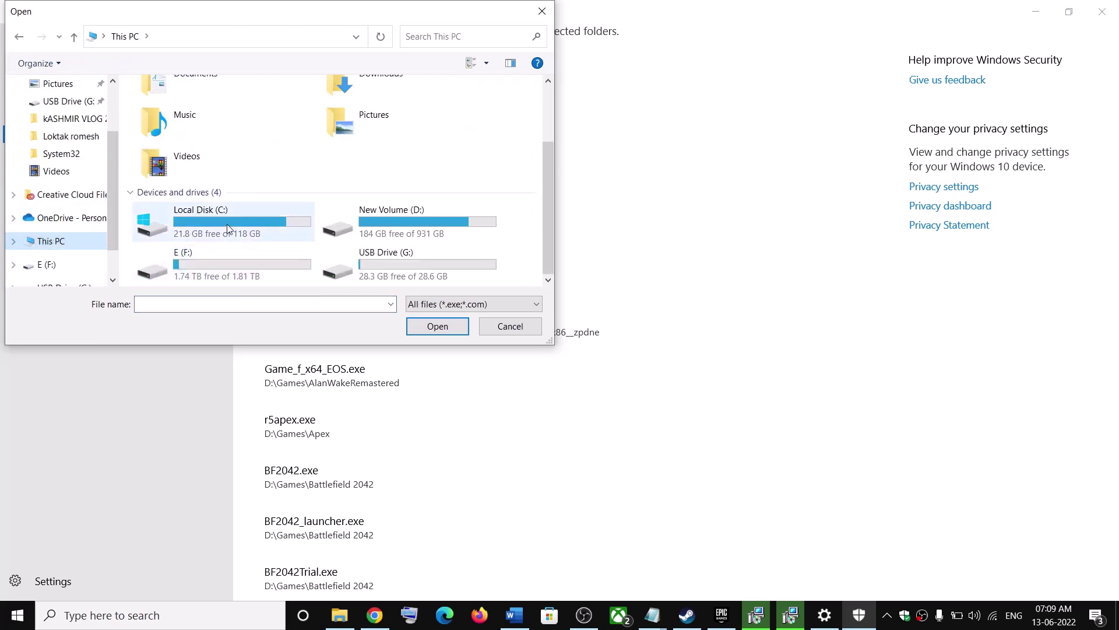
pyautogui.doubleClick(227, 223)
pyautogui.scroll(-3, 233, 224)
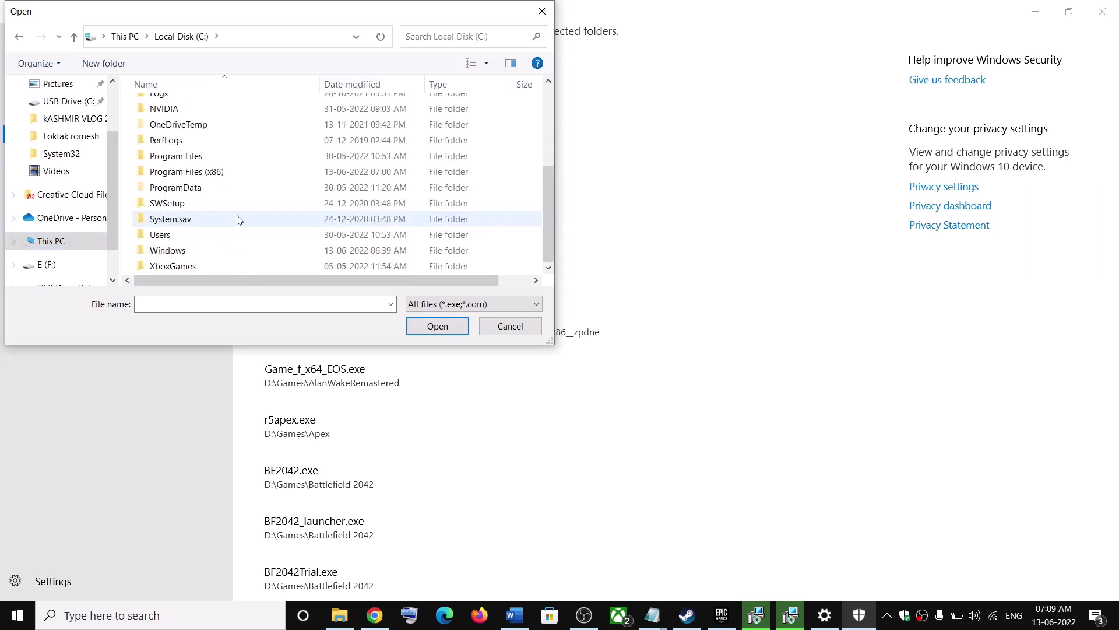
pyautogui.doubleClick(218, 172)
pyautogui.scroll(-6, 225, 221)
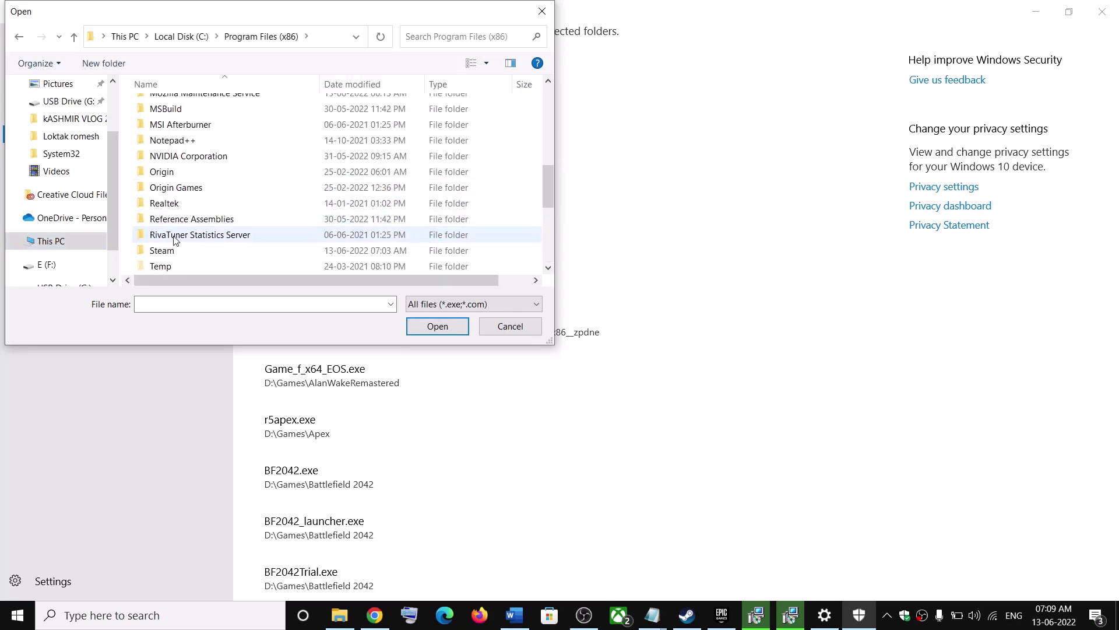
pyautogui.scroll(-2, 197, 228)
pyautogui.doubleClick(175, 154)
pyautogui.scroll(-5, 198, 169)
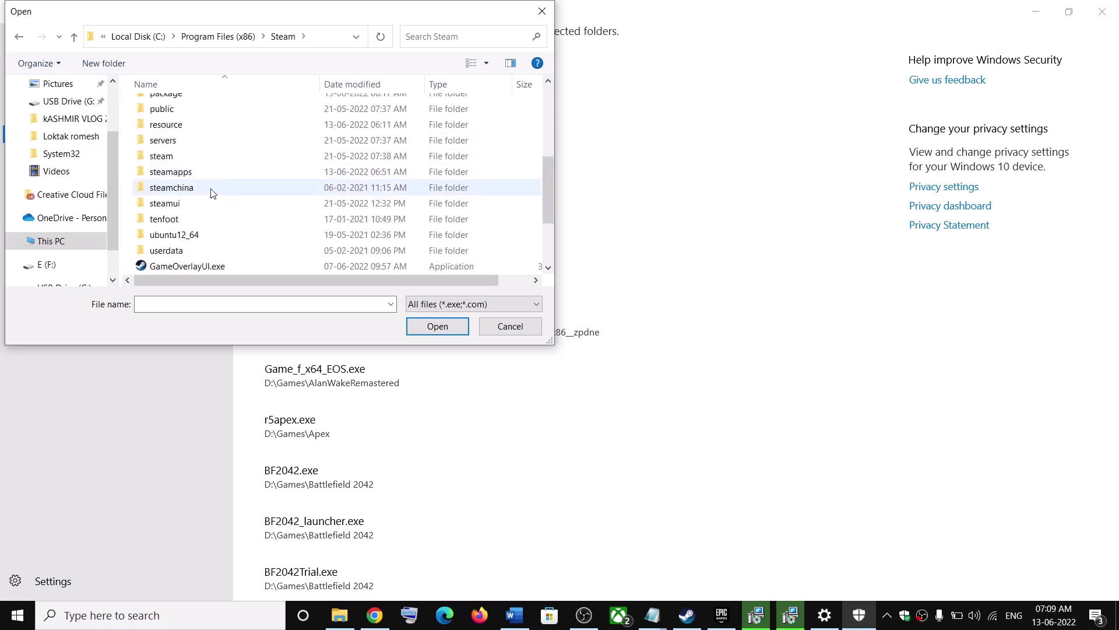
pyautogui.scroll(1, 204, 169)
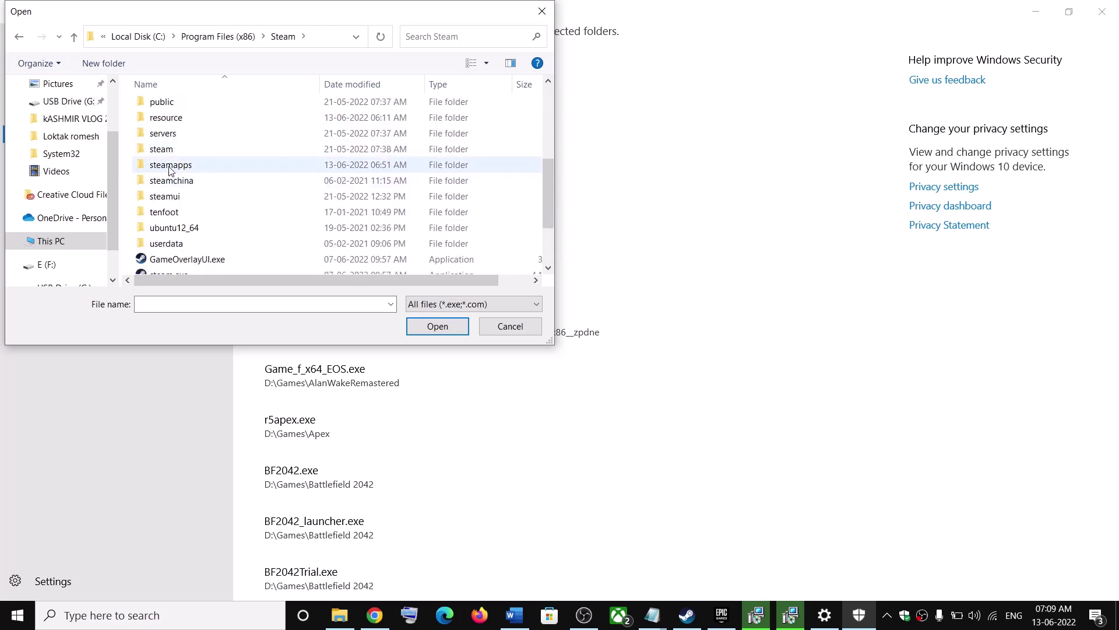
pyautogui.doubleClick(171, 165)
pyautogui.doubleClick(195, 111)
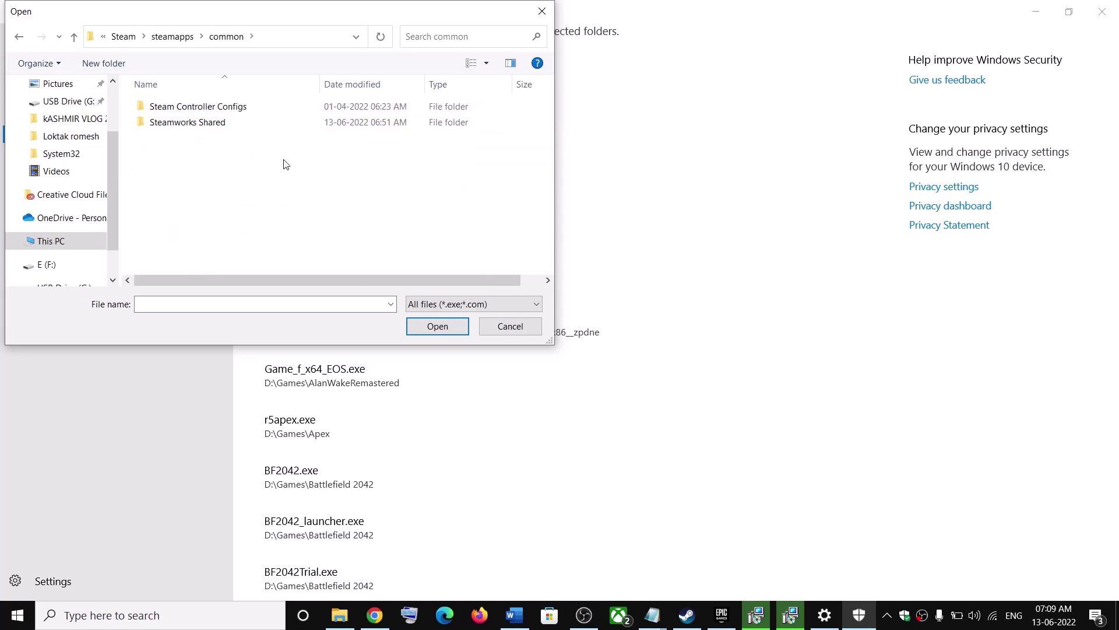
pyautogui.scroll(-1, 67, 263)
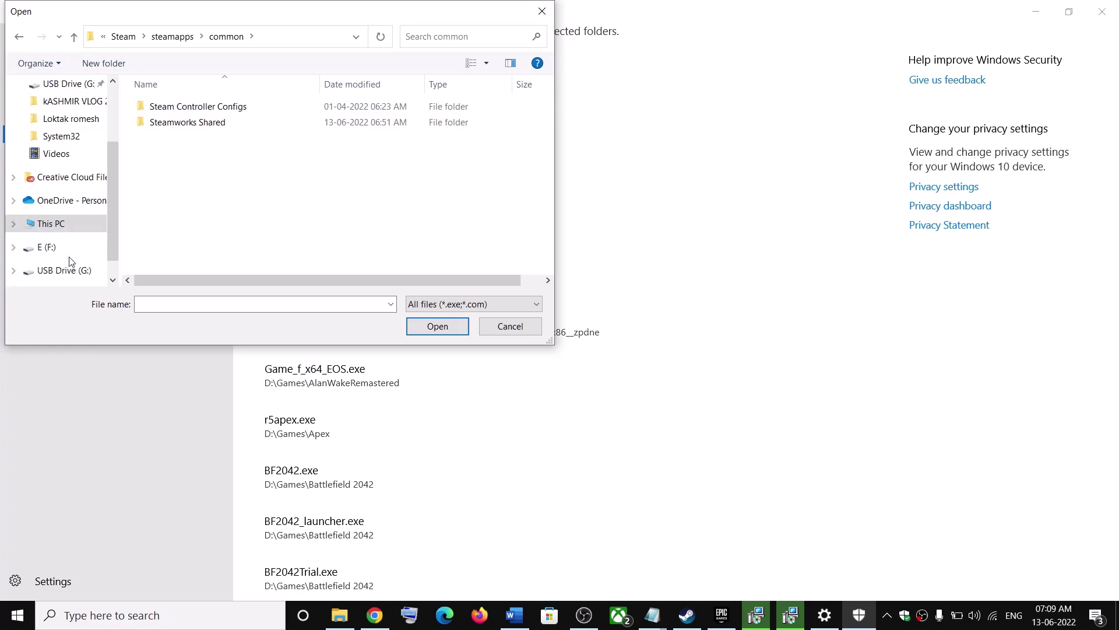
# Allow Chivalry2Launcher.exe from F:\SteamLibrary\steamapps\common\Chivalry 2.
pyautogui.click(53, 247)
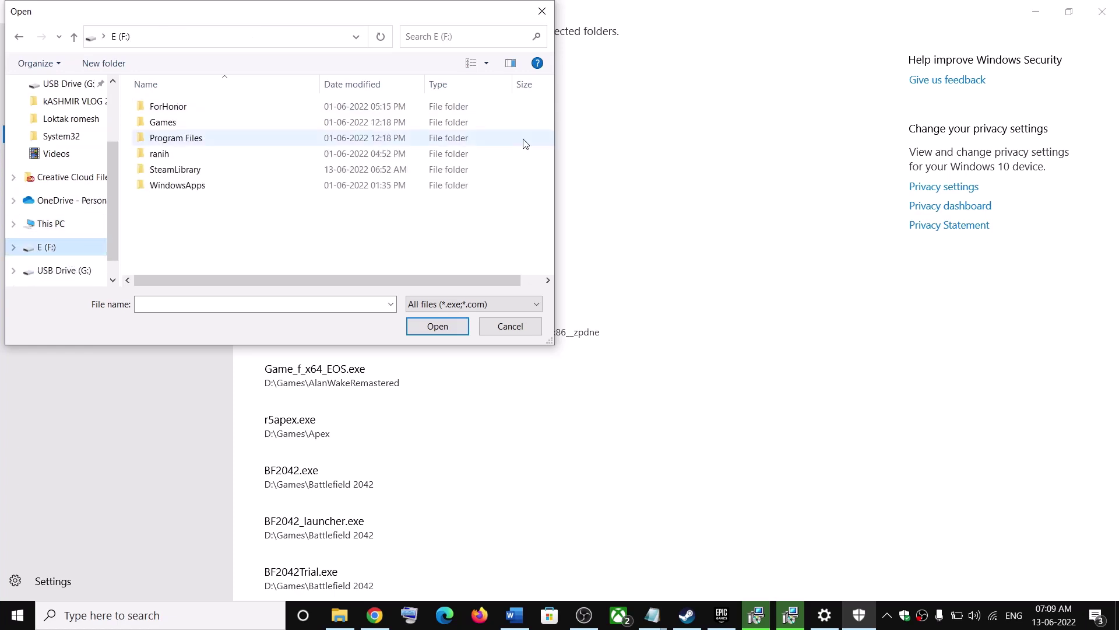
pyautogui.click(175, 174)
pyautogui.doubleClick(182, 173)
pyautogui.doubleClick(177, 109)
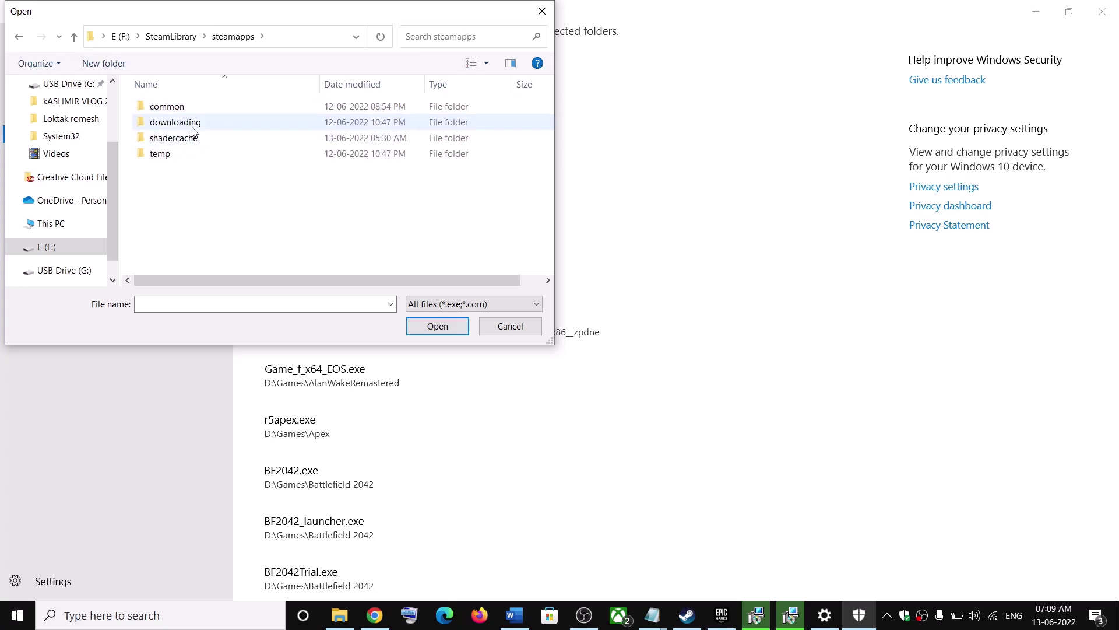
pyautogui.doubleClick(172, 112)
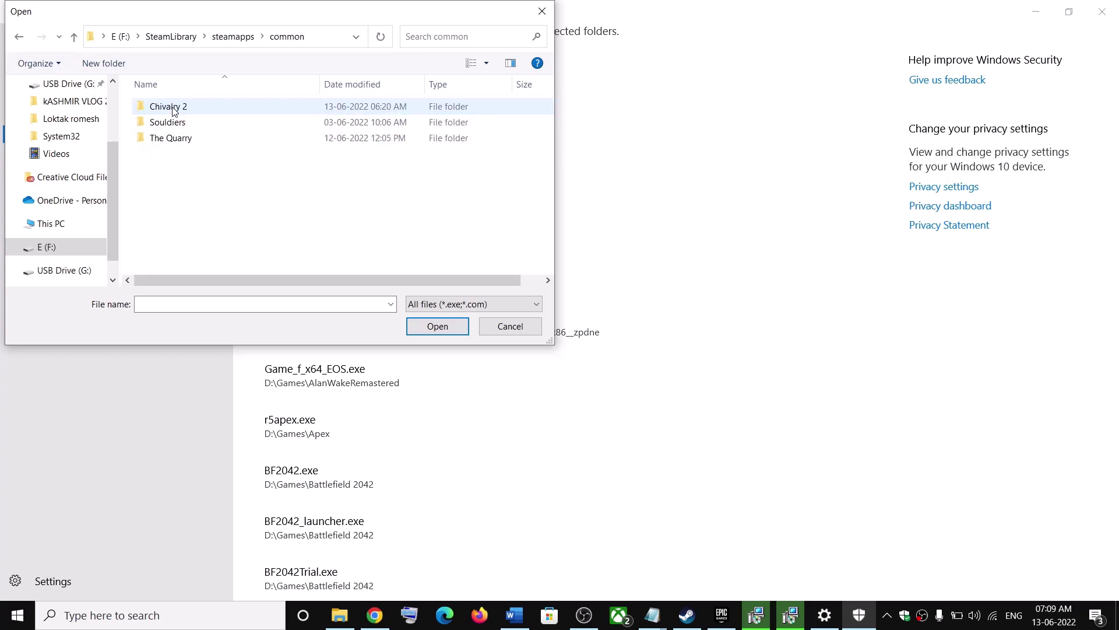
pyautogui.click(173, 111)
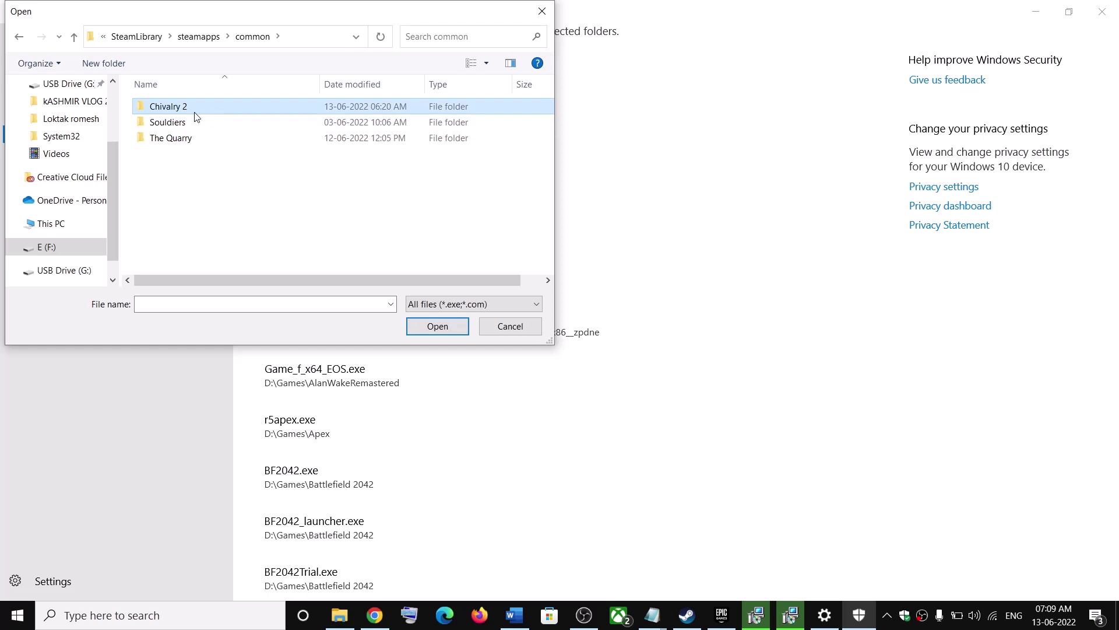
pyautogui.doubleClick(193, 113)
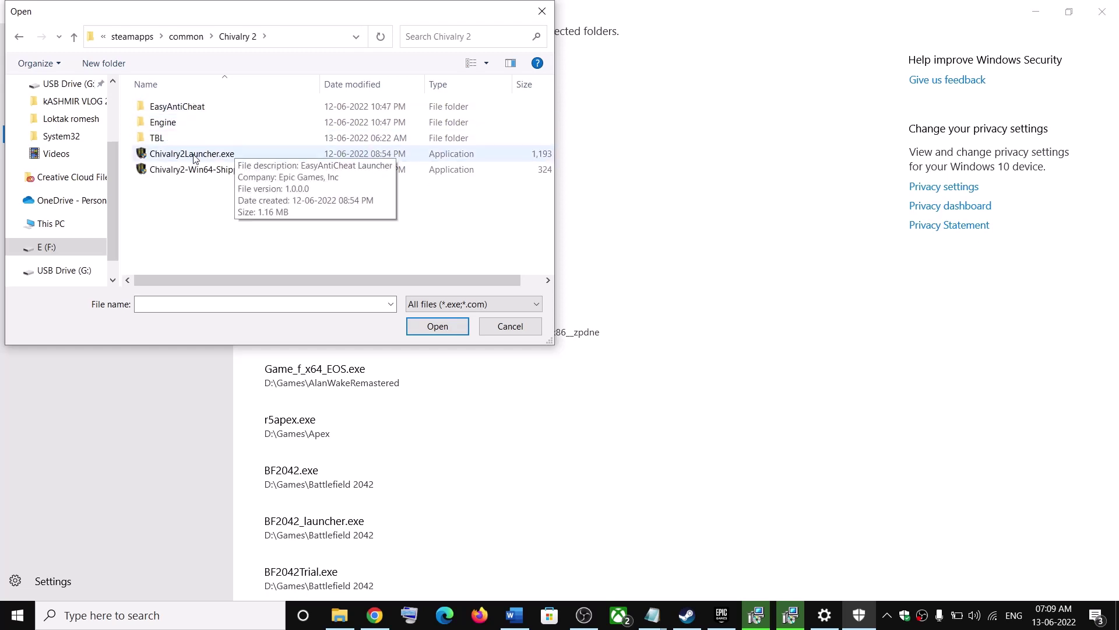
pyautogui.click(217, 155)
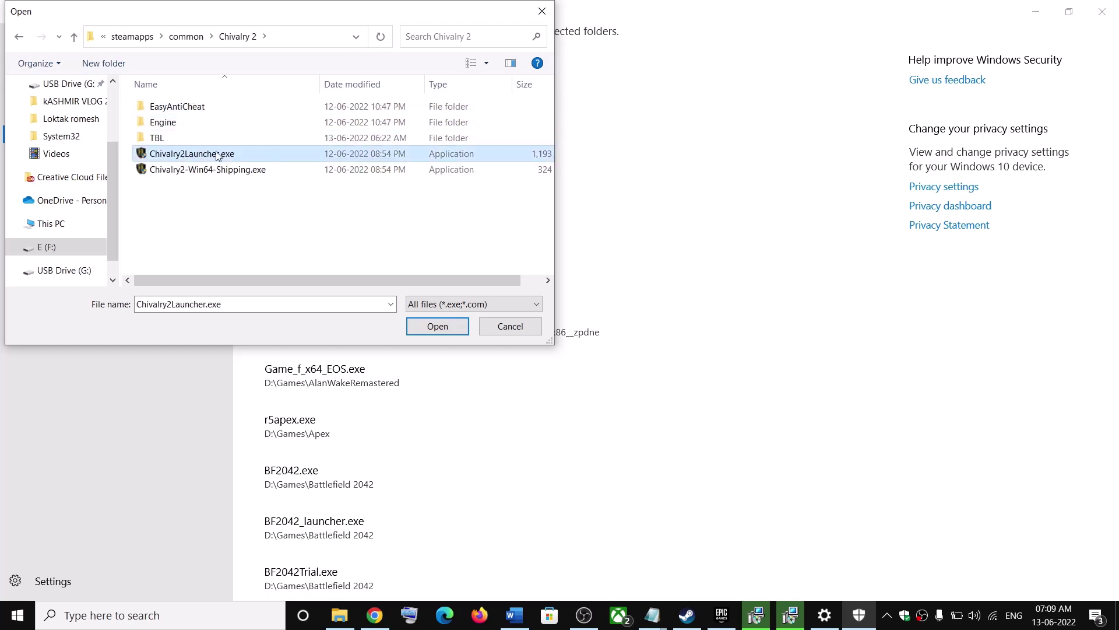
pyautogui.click(437, 329)
# Allow Chivalry2-Win64-Shipping.exe from the Chivalry 2 folder.
pyautogui.scroll(-8, 449, 317)
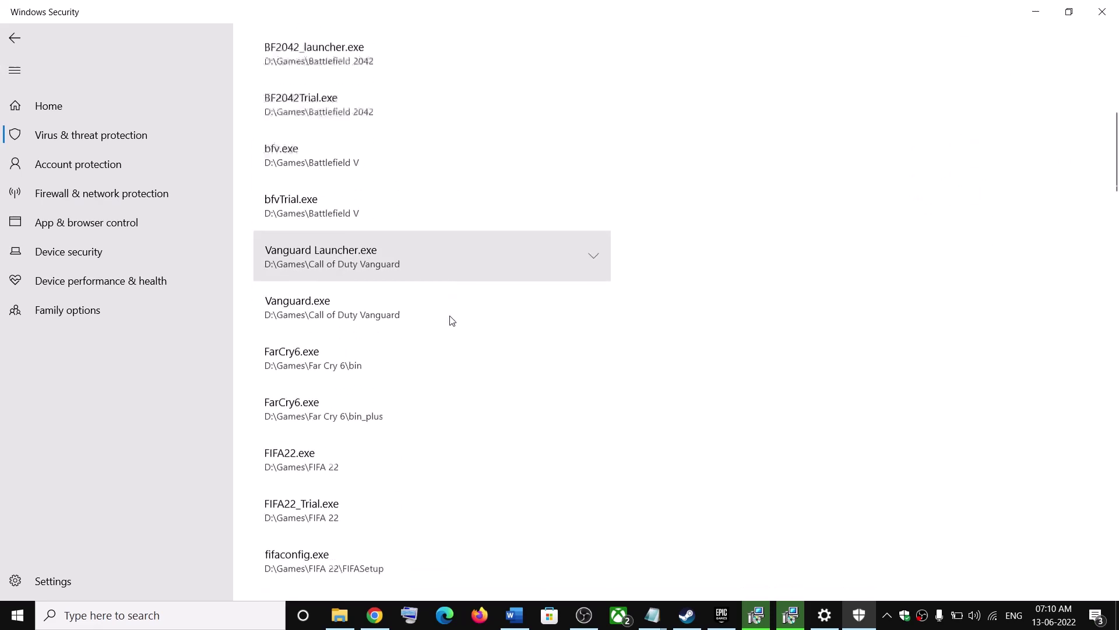
pyautogui.scroll(8, 449, 317)
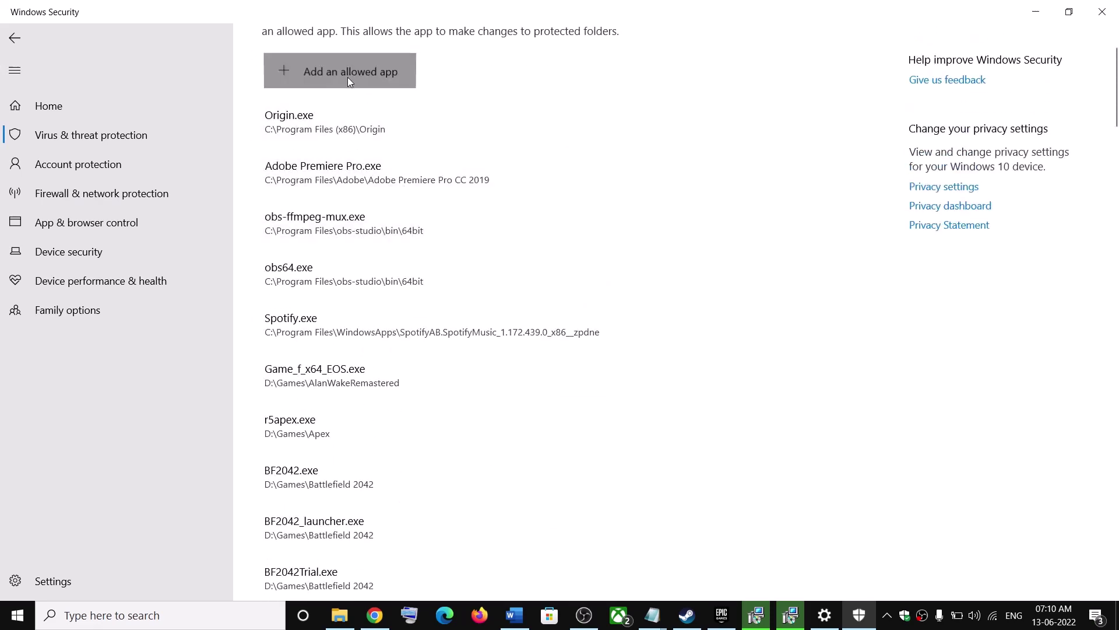
pyautogui.click(347, 77)
pyautogui.click(349, 130)
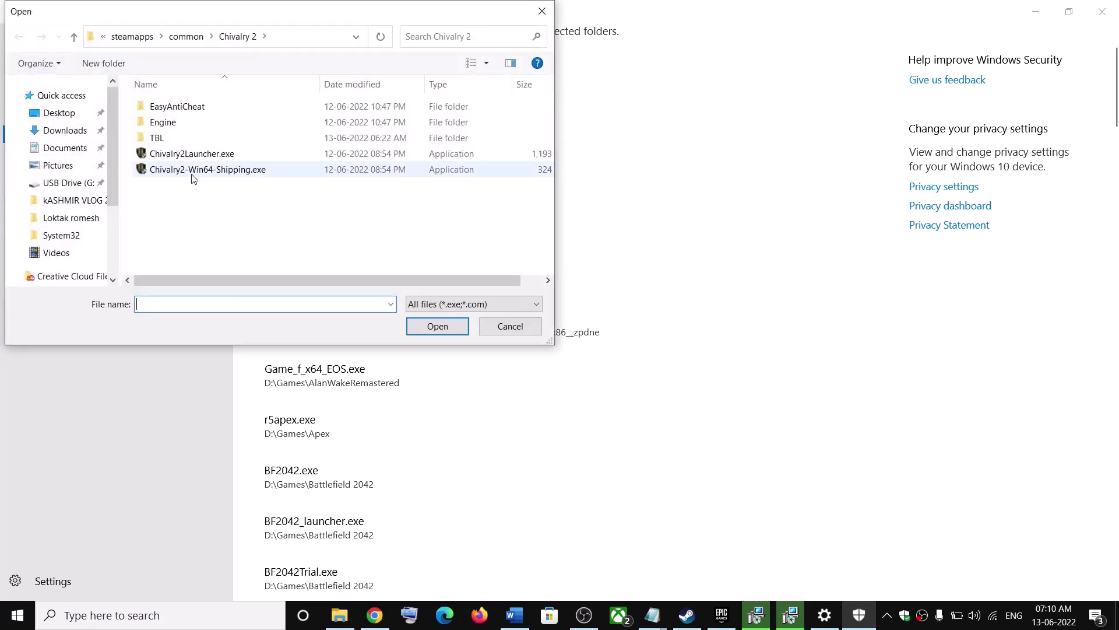
pyautogui.click(179, 173)
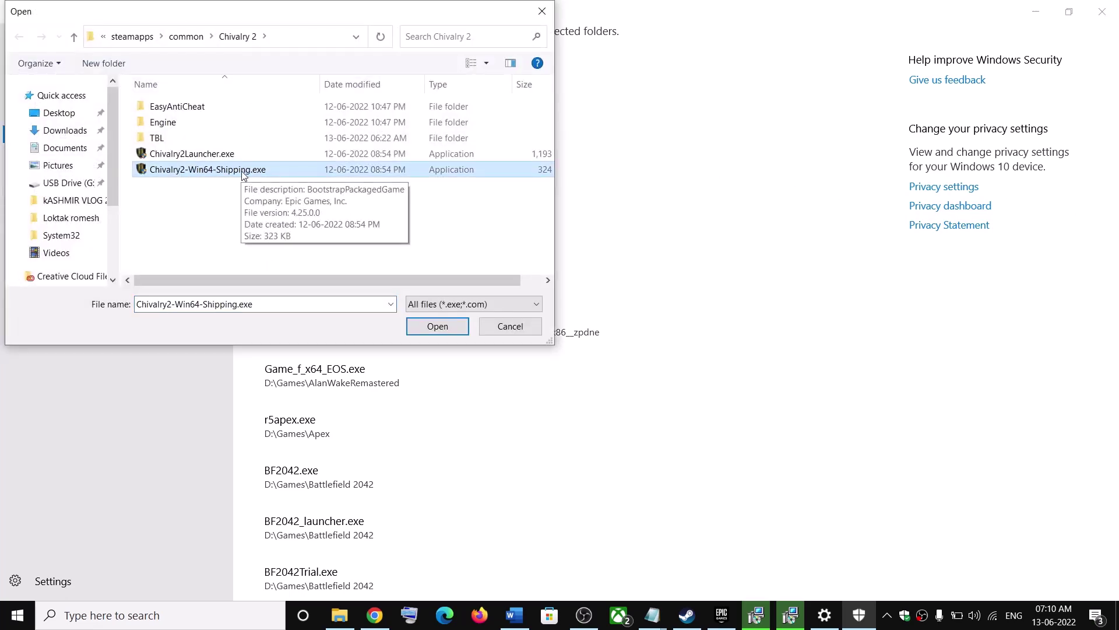
pyautogui.click(455, 327)
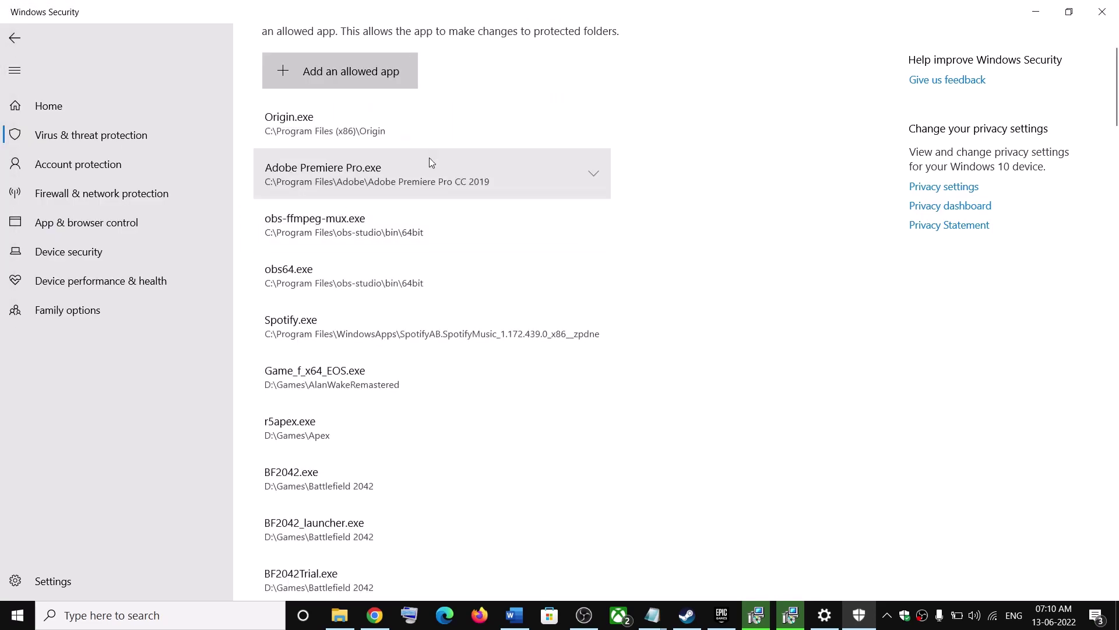
# Allow the TBL\Binaries\Win64 Chivalry2-Win64-Shipping.exe too, then close Windows Security.
pyautogui.click(366, 83)
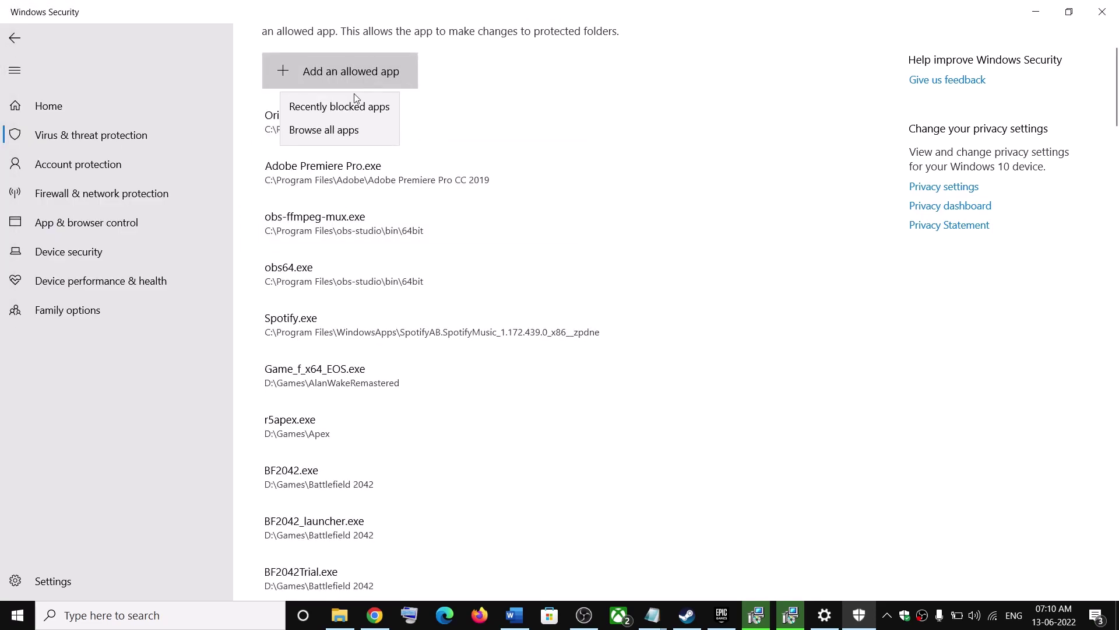
pyautogui.click(333, 127)
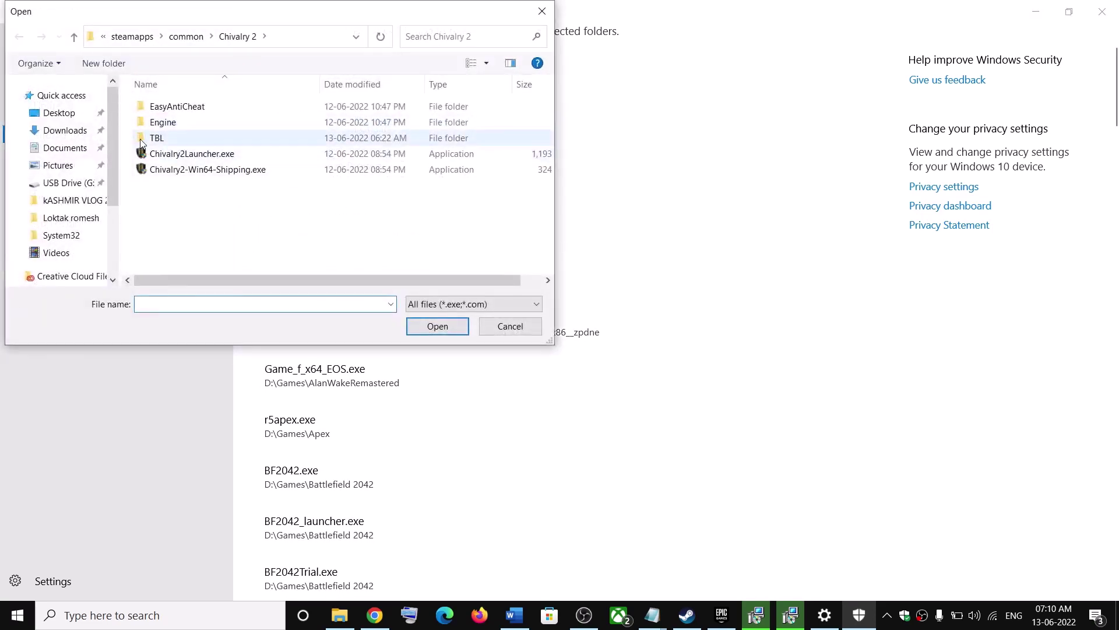
pyautogui.doubleClick(180, 143)
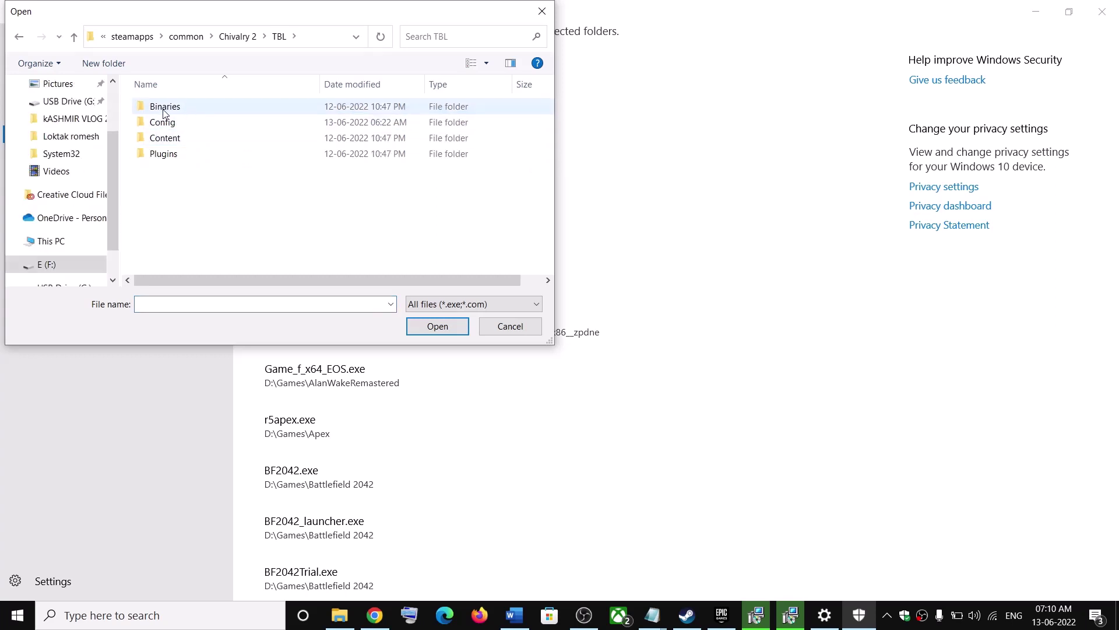
pyautogui.doubleClick(169, 110)
pyautogui.doubleClick(169, 110)
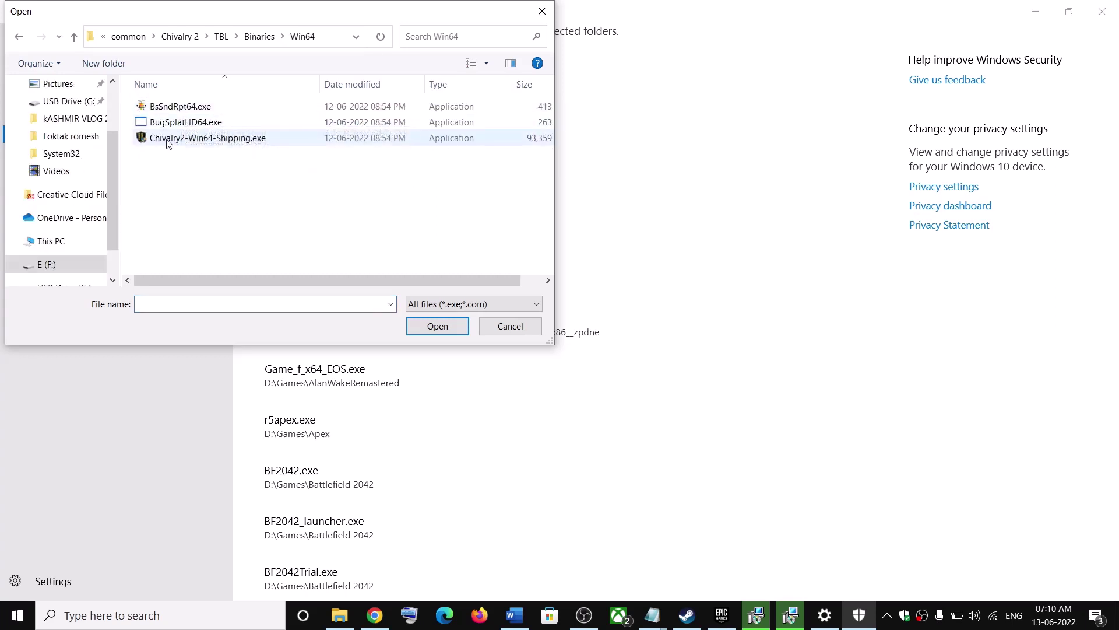
pyautogui.click(193, 139)
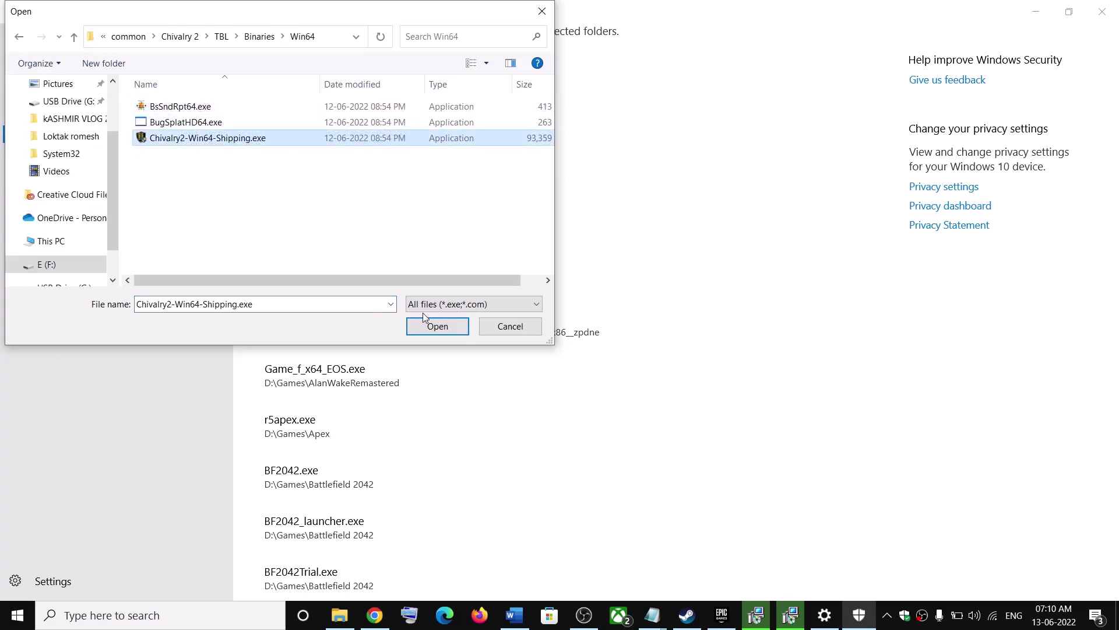
pyautogui.click(430, 329)
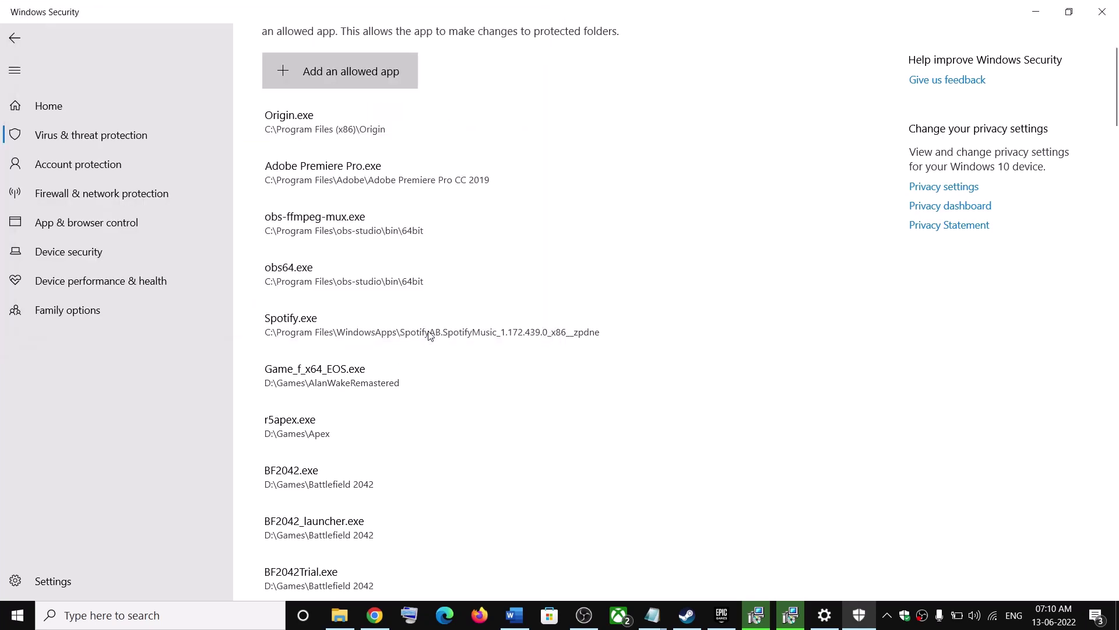
pyautogui.click(1101, 13)
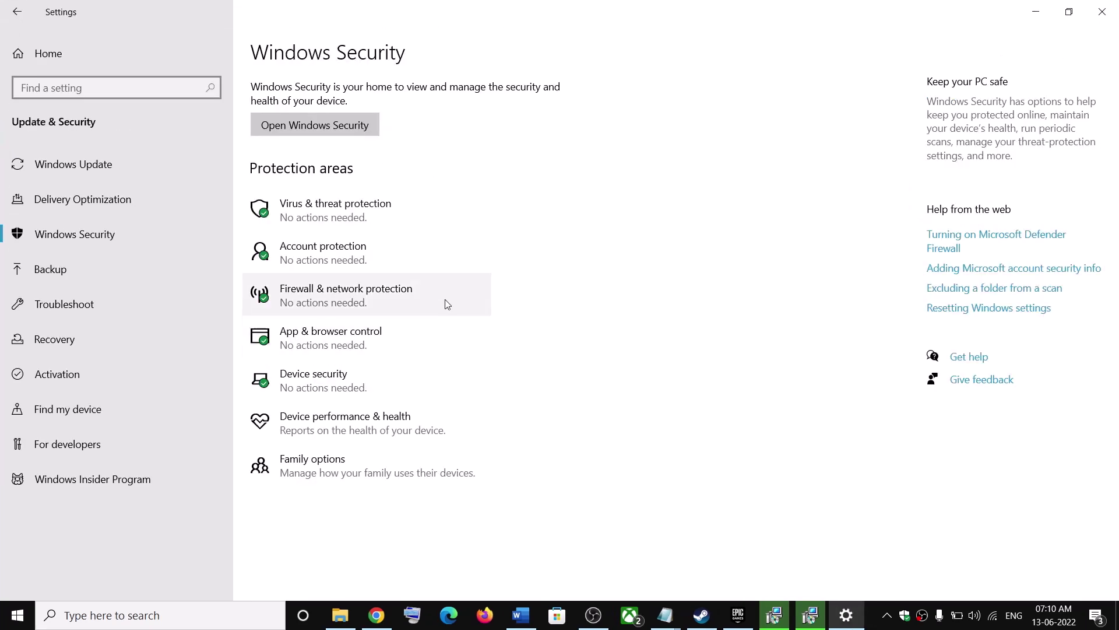
# Close Settings and highlight the guide's Step 11 dual-graphics instruction, then minimize Word.
pyautogui.click(1111, 11)
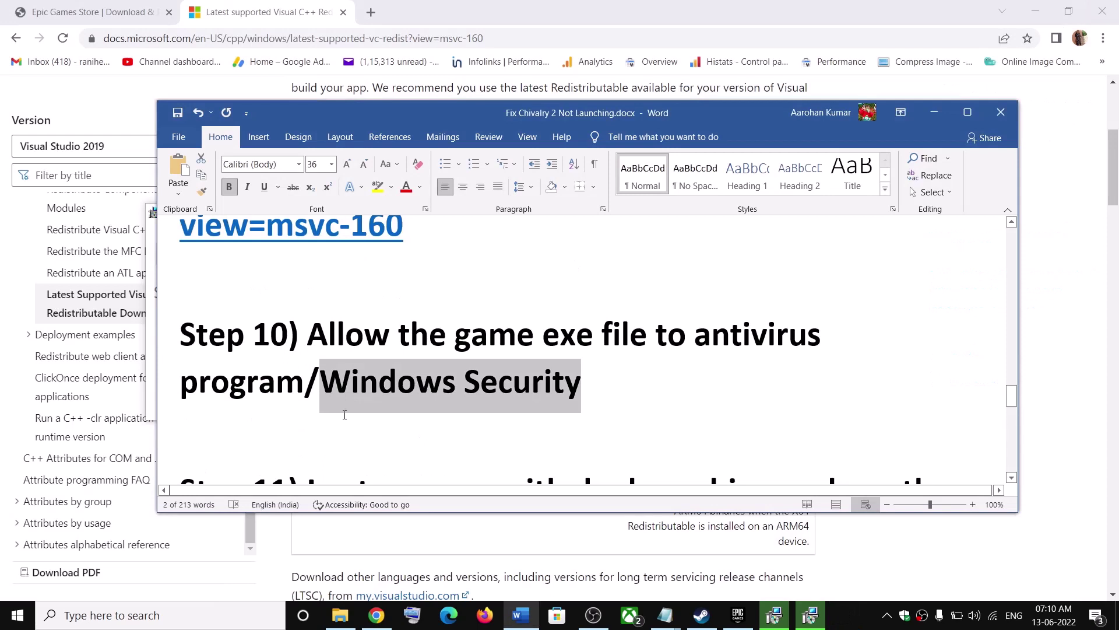
pyautogui.click(481, 390)
pyautogui.scroll(-3, 333, 357)
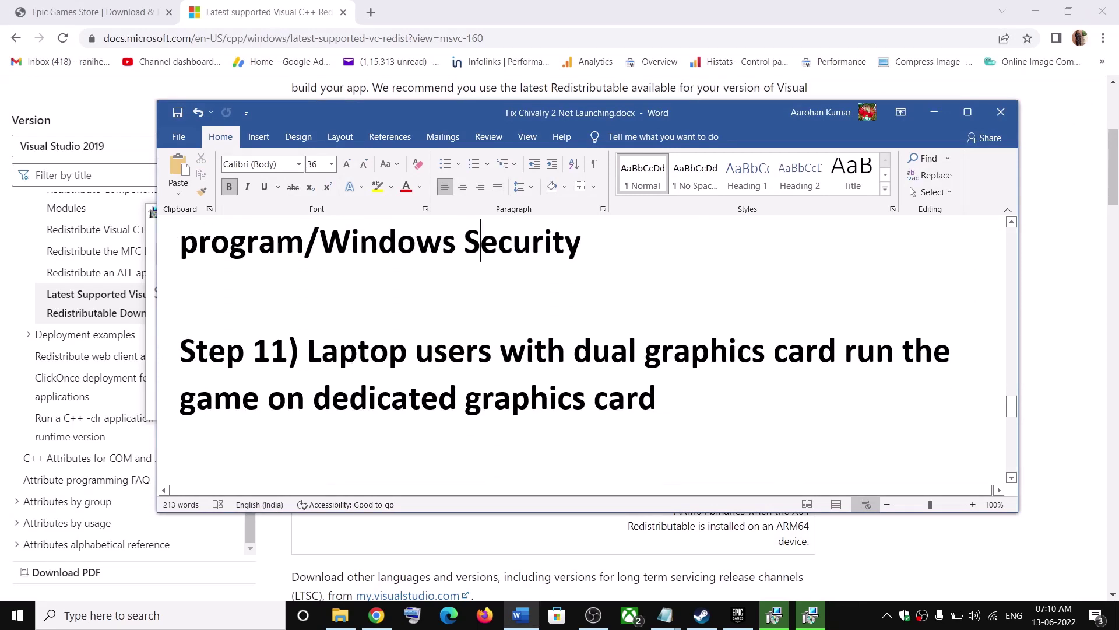
pyautogui.moveTo(333, 356); pyautogui.dragTo(768, 362)
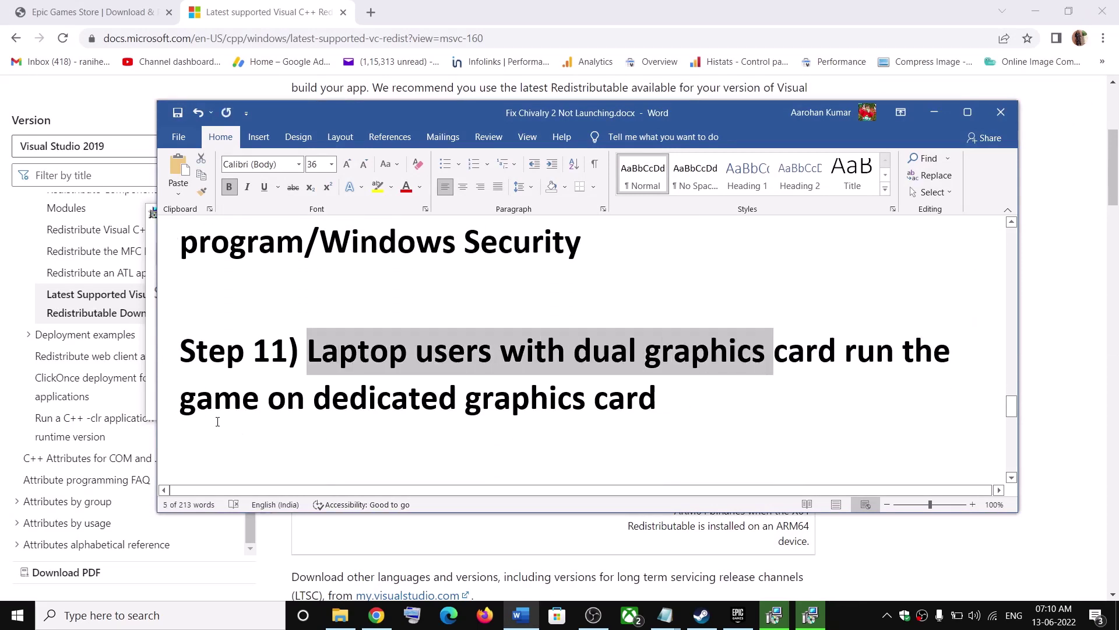
pyautogui.moveTo(213, 407); pyautogui.dragTo(653, 403)
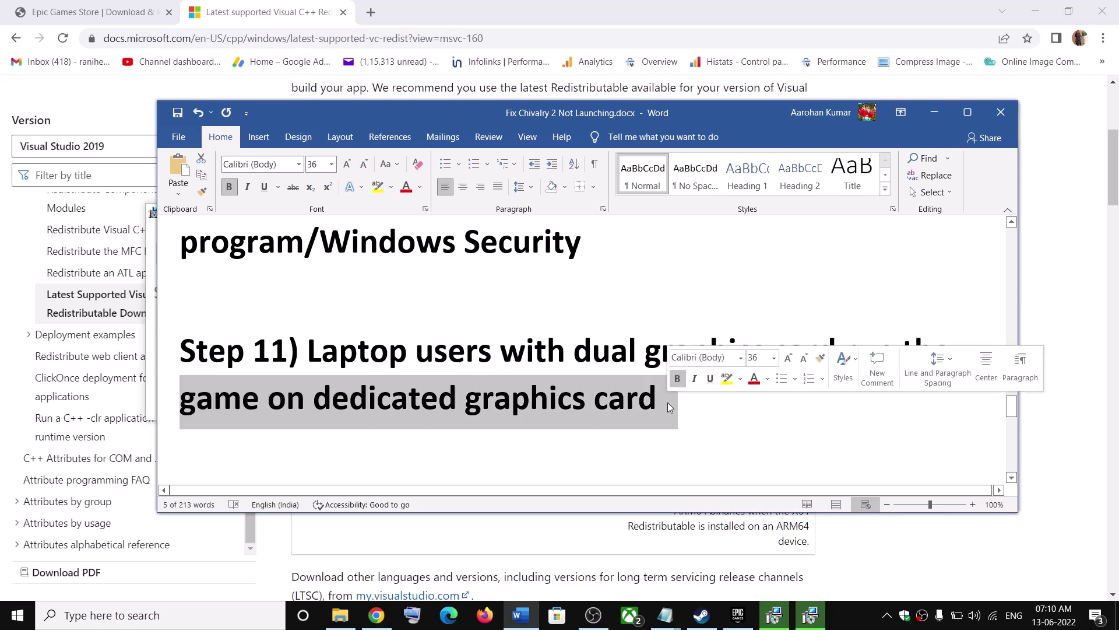
pyautogui.click(935, 112)
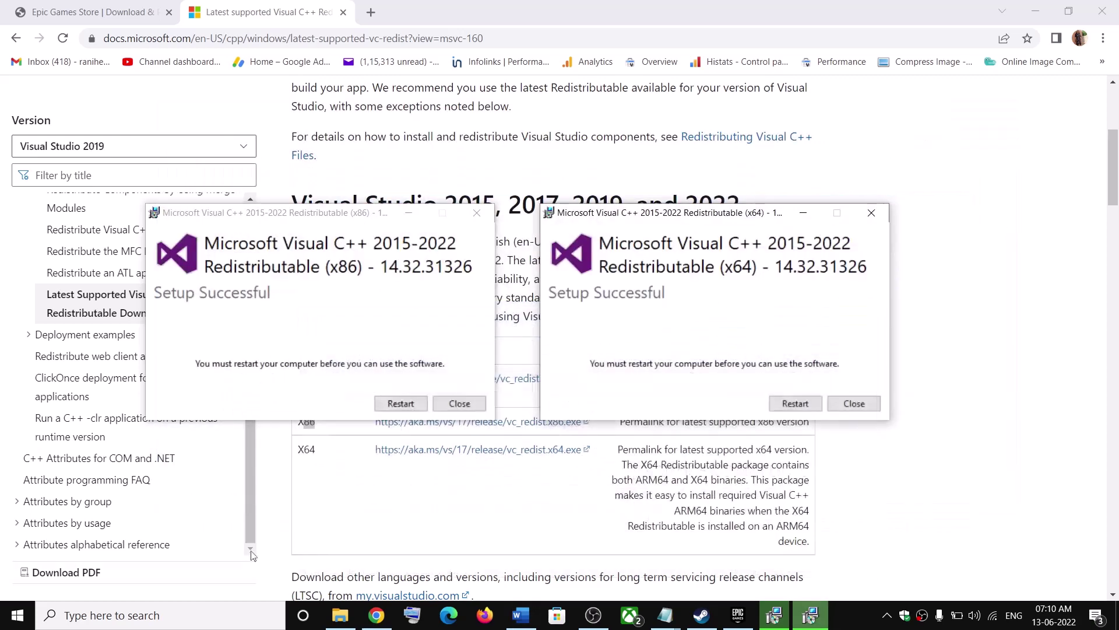
# Search Windows for 'gra' and open Graphics settings.
pyautogui.click(169, 617)
pyautogui.write('f')
pyautogui.press('BackSpace')
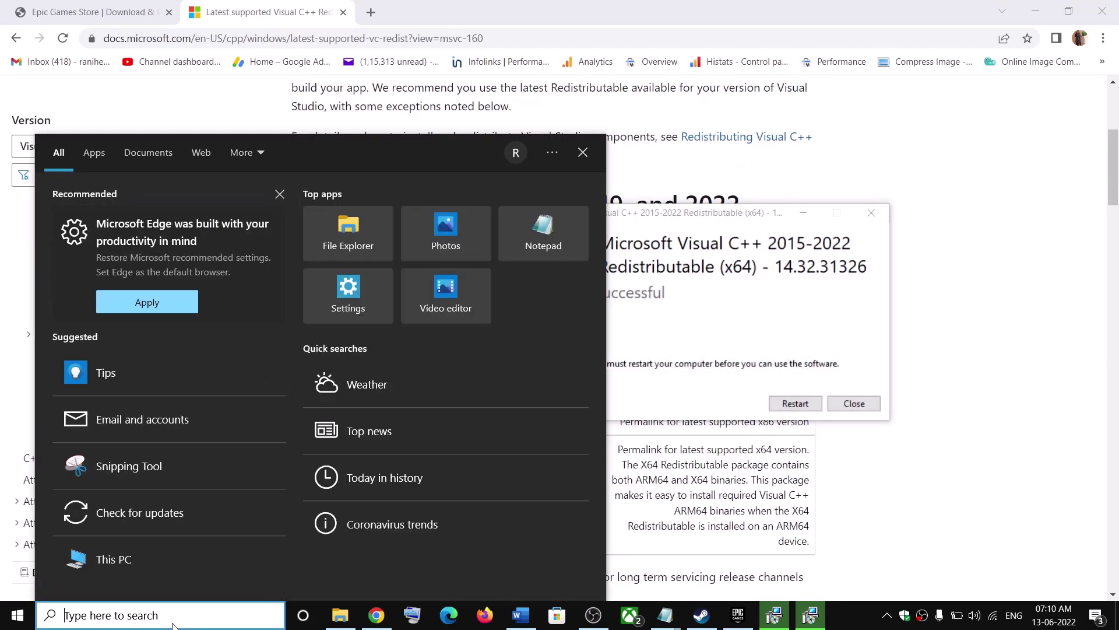
pyautogui.write('gra')
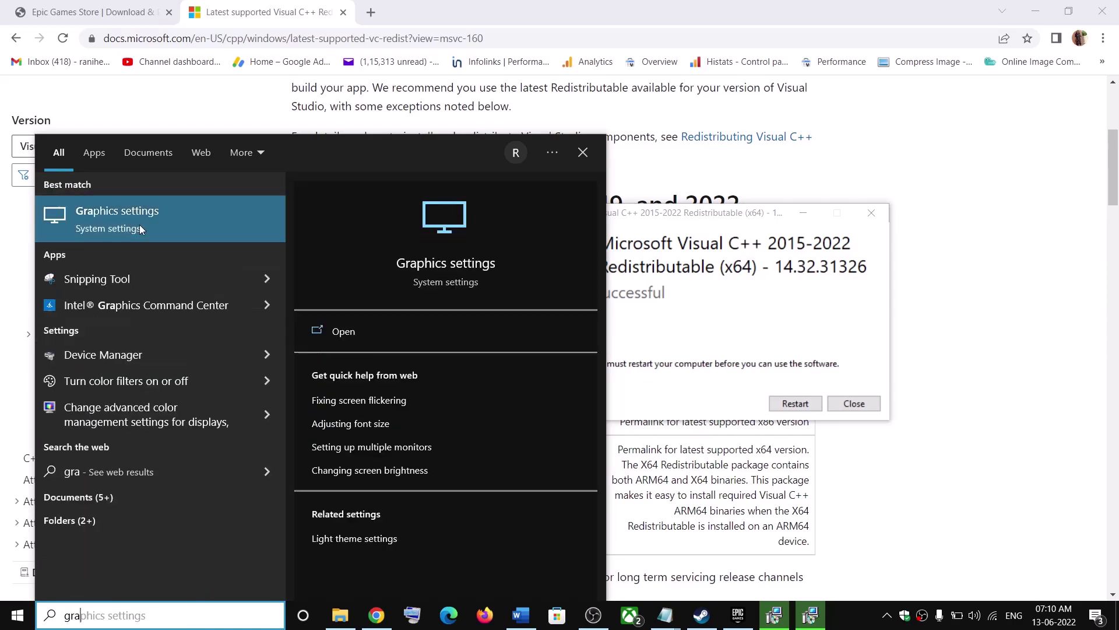
pyautogui.click(139, 224)
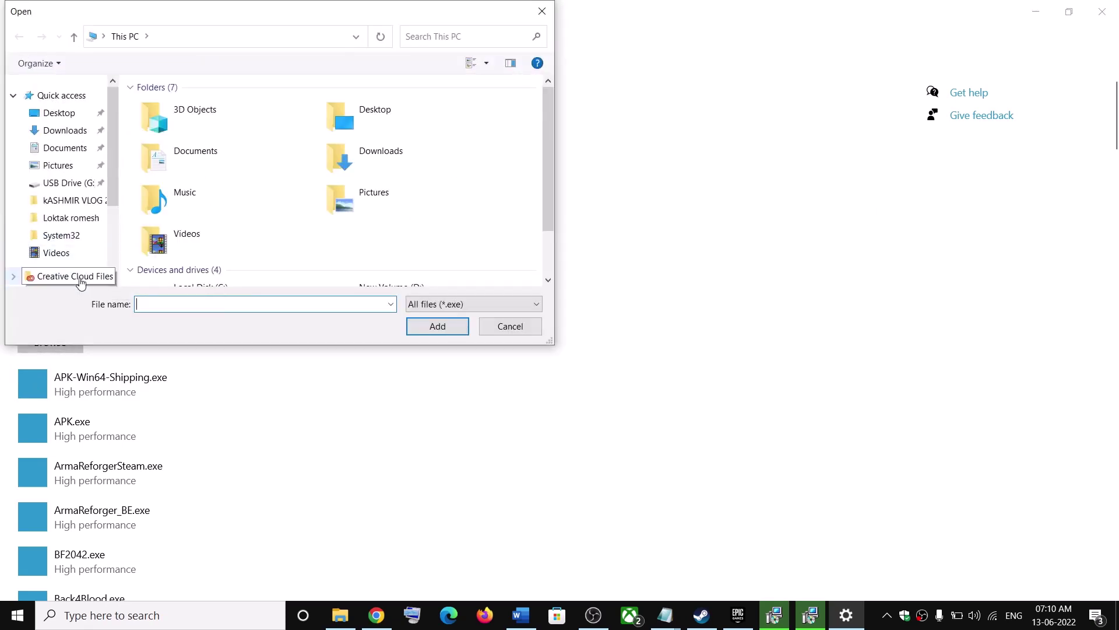
# Browse from This PC to F:\SteamLibrary\steamapps\common\Chivalry 2.
pyautogui.scroll(-3, 59, 258)
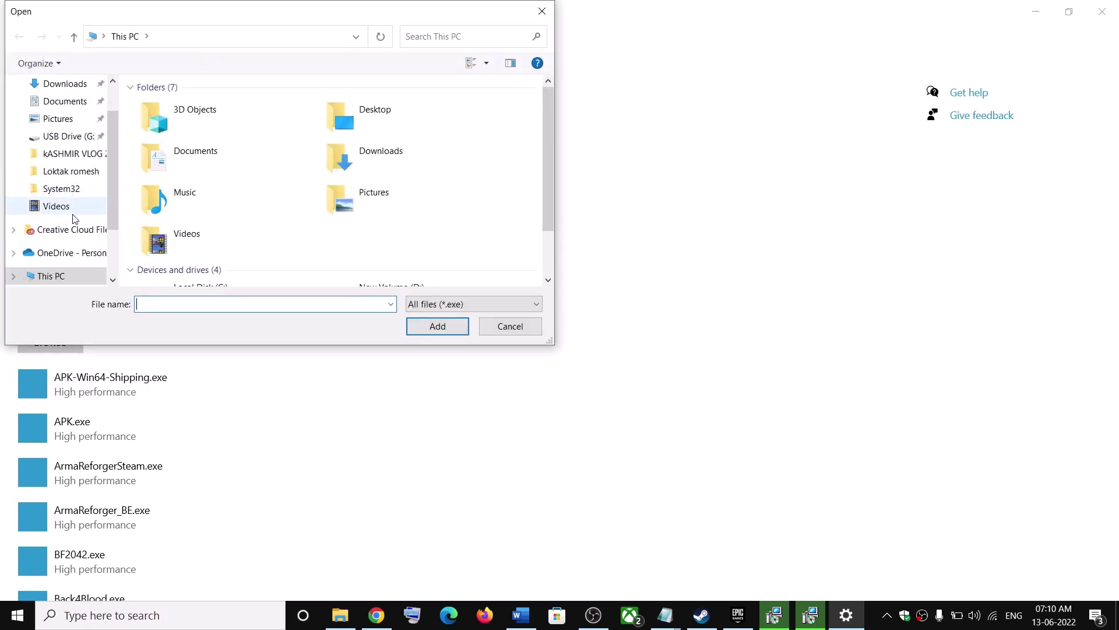
pyautogui.click(56, 246)
pyautogui.scroll(-2, 379, 198)
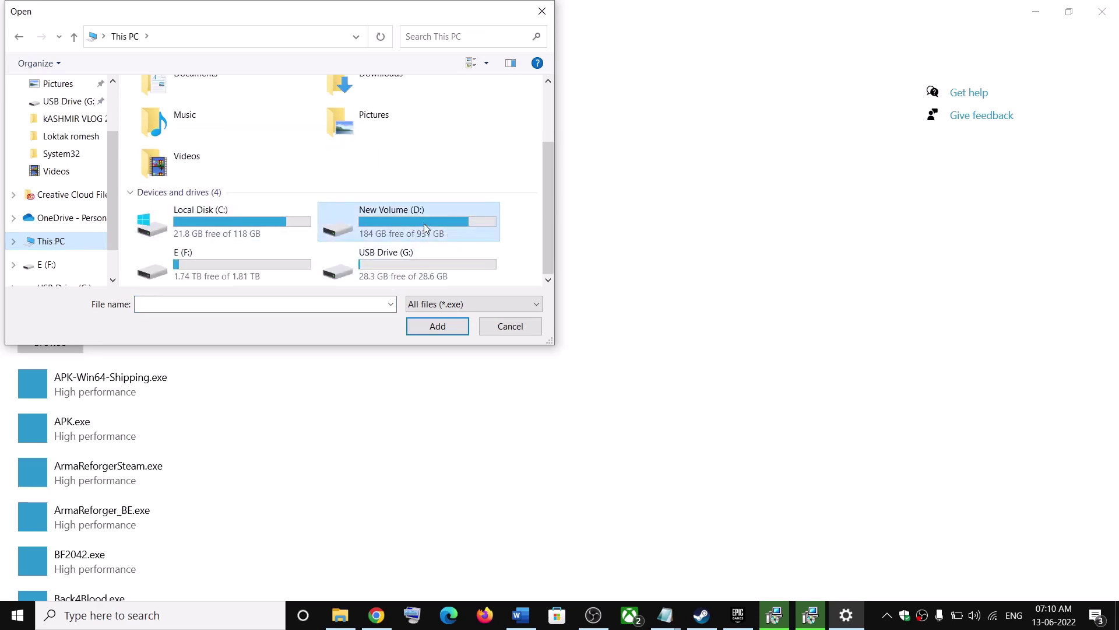
pyautogui.doubleClick(425, 224)
pyautogui.scroll(-2, 210, 198)
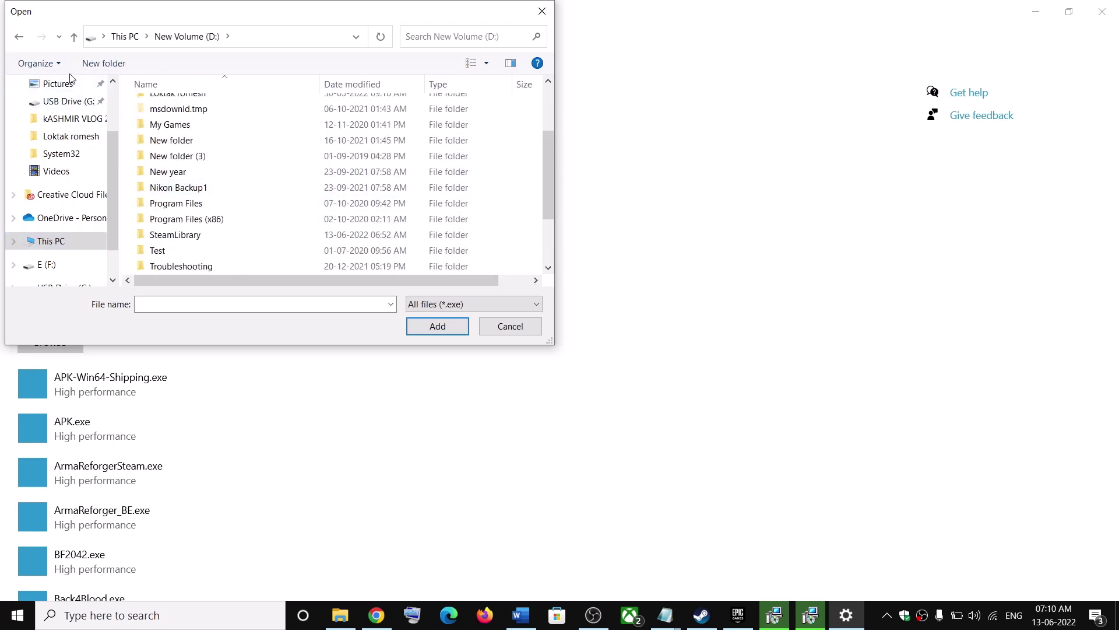
pyautogui.click(76, 39)
pyautogui.scroll(-2, 410, 258)
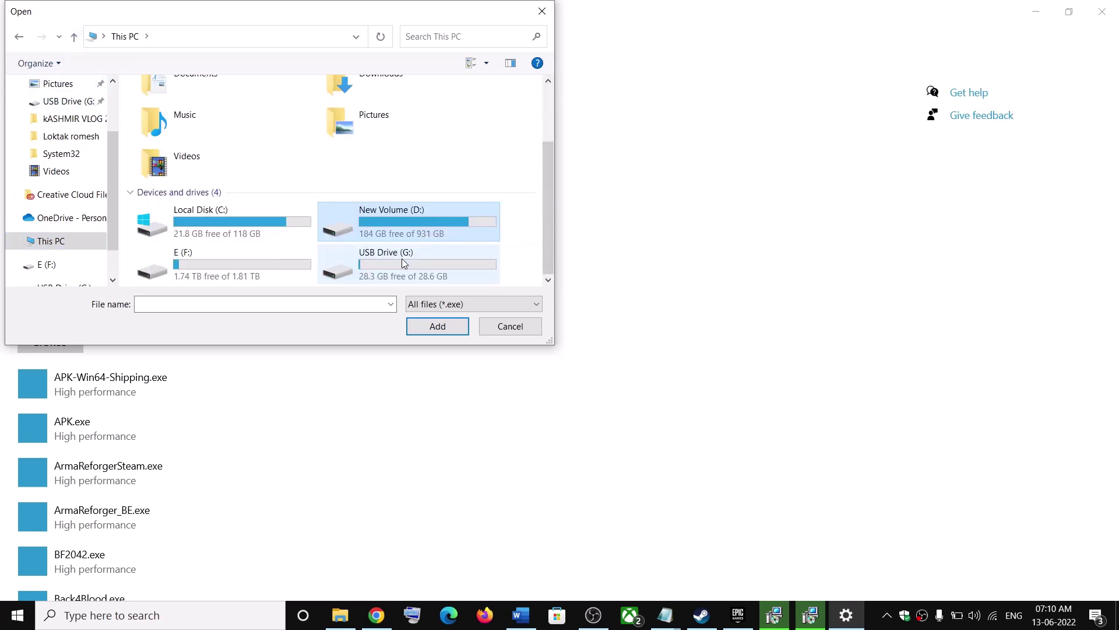
pyautogui.doubleClick(195, 265)
pyautogui.doubleClick(181, 171)
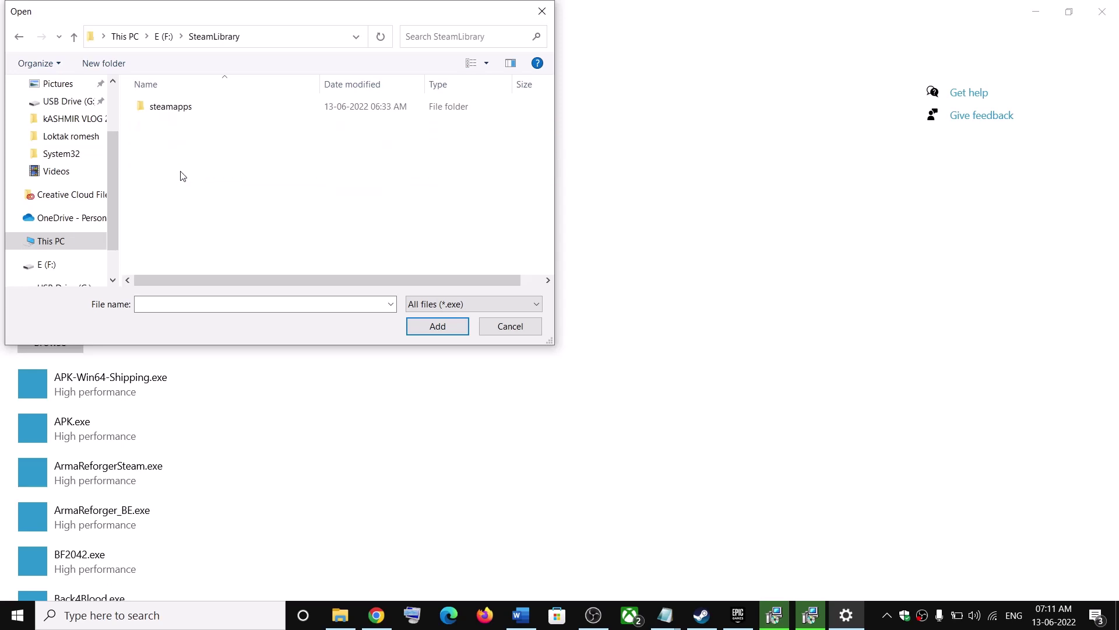
pyautogui.doubleClick(164, 105)
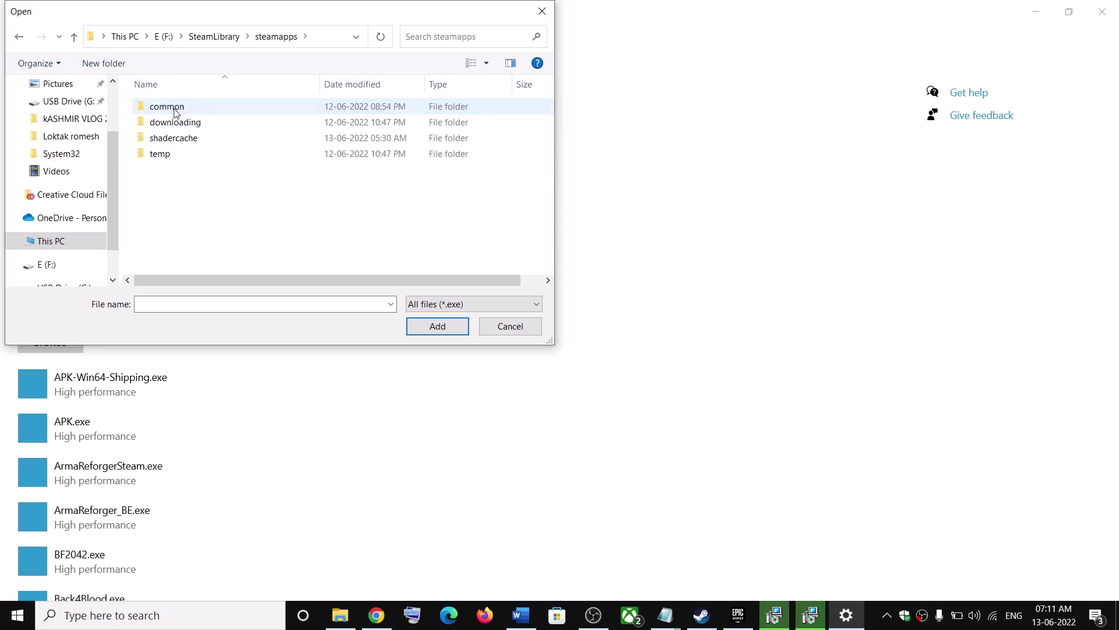
pyautogui.doubleClick(176, 111)
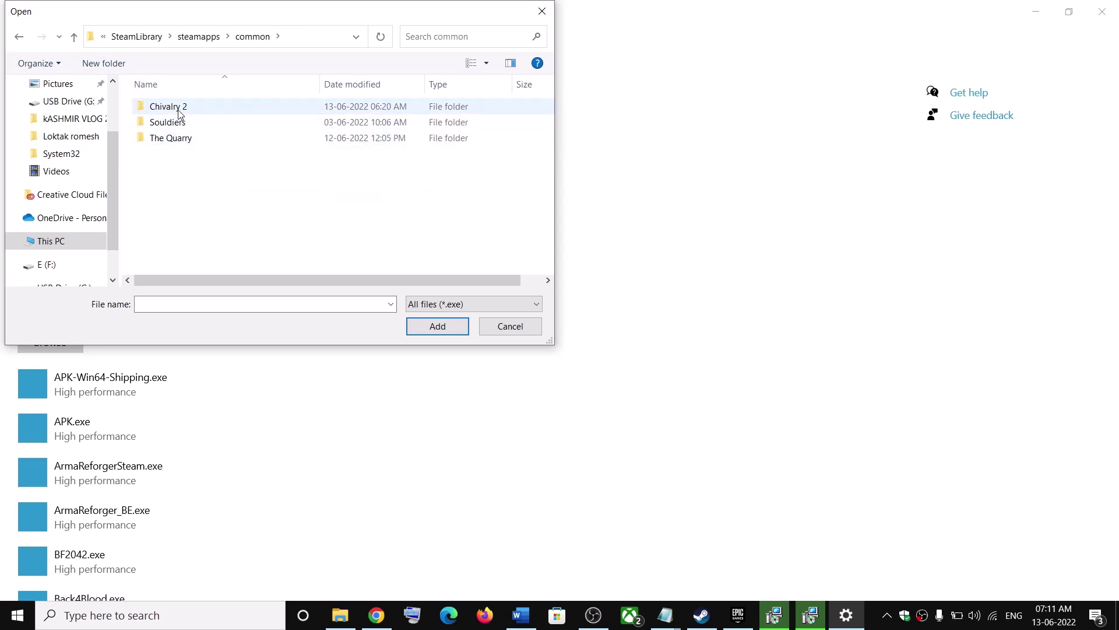
pyautogui.click(174, 110)
pyautogui.doubleClick(211, 112)
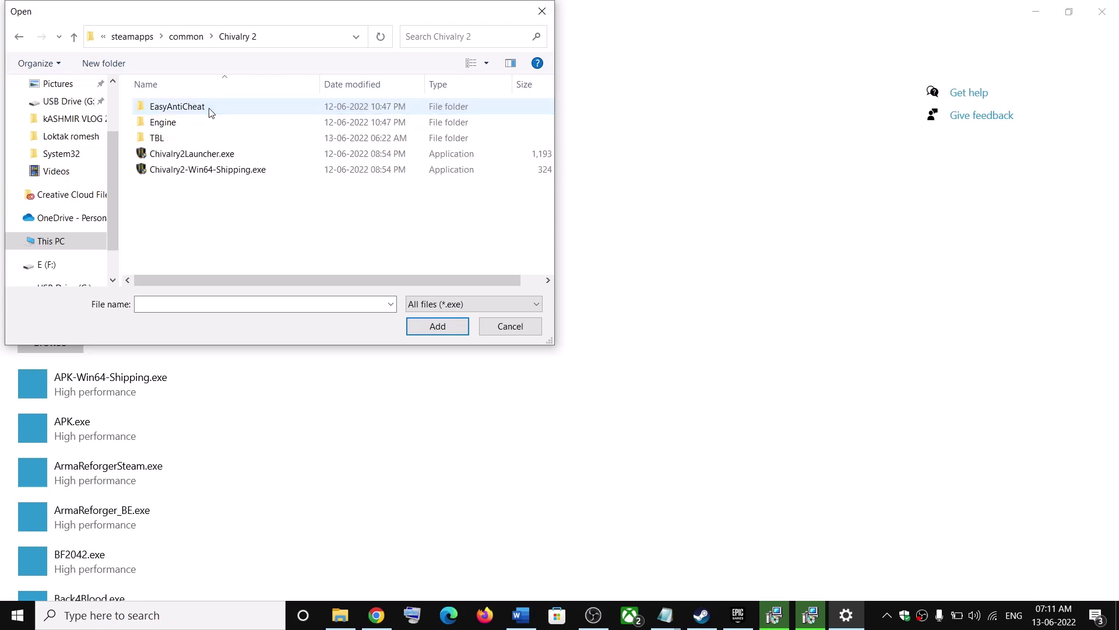
# Add Chivalry2Launcher.exe and save High performance for its EasyAntiCheat Launcher entry.
pyautogui.click(199, 159)
pyautogui.click(437, 327)
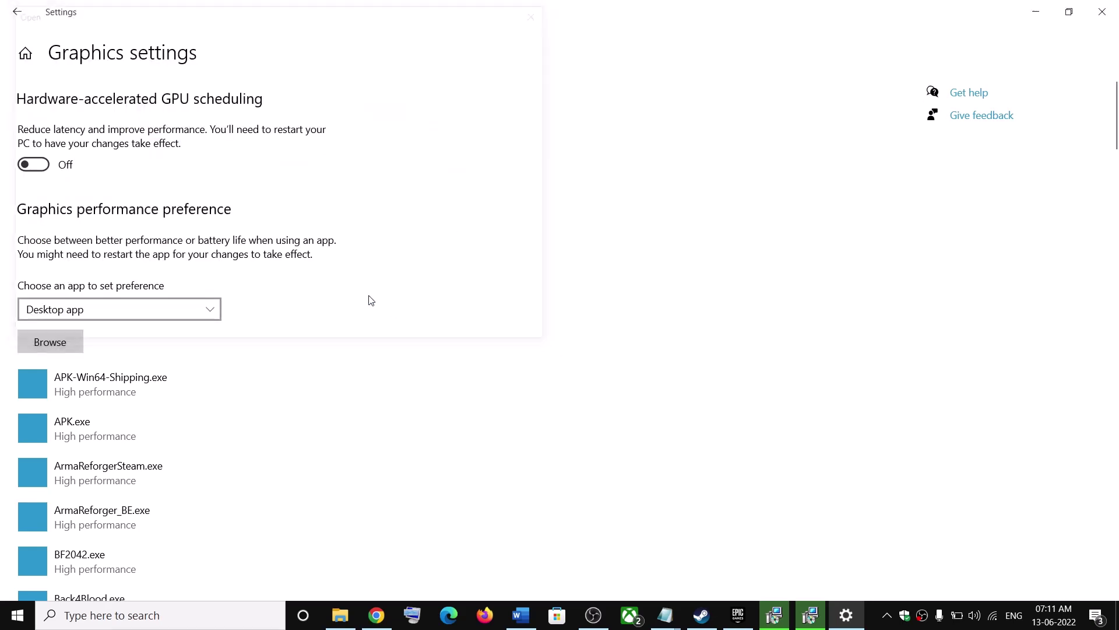
pyautogui.scroll(-5, 275, 345)
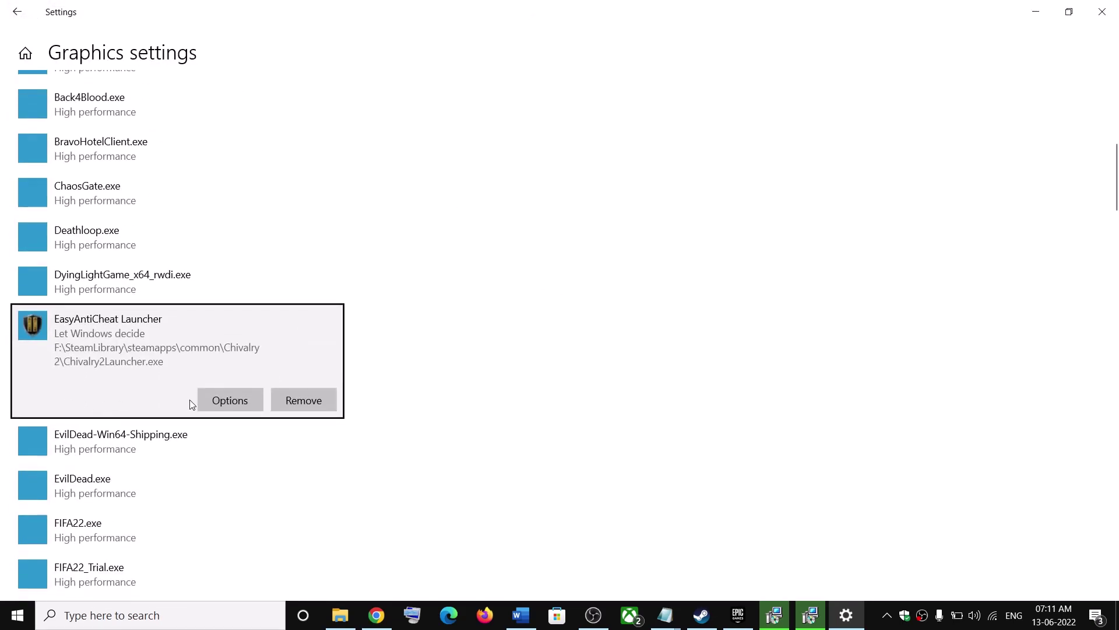
pyautogui.click(220, 406)
pyautogui.click(493, 387)
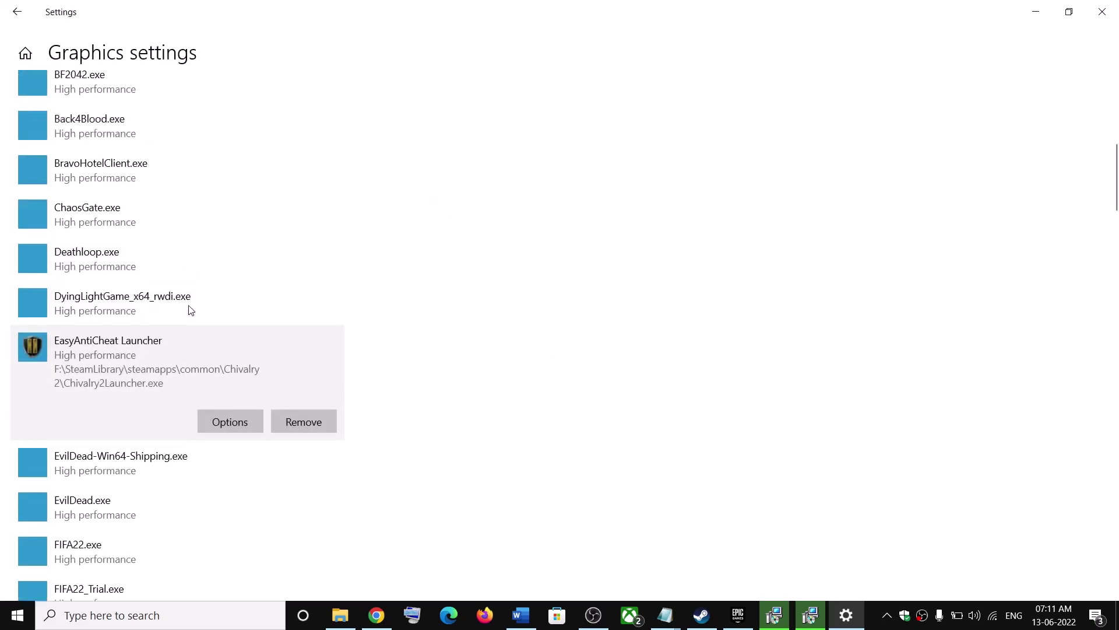
# Add Chivalry2-Win64-Shipping.exe and save High performance for its BootstrapPackagedGame entry.
pyautogui.scroll(10, 187, 310)
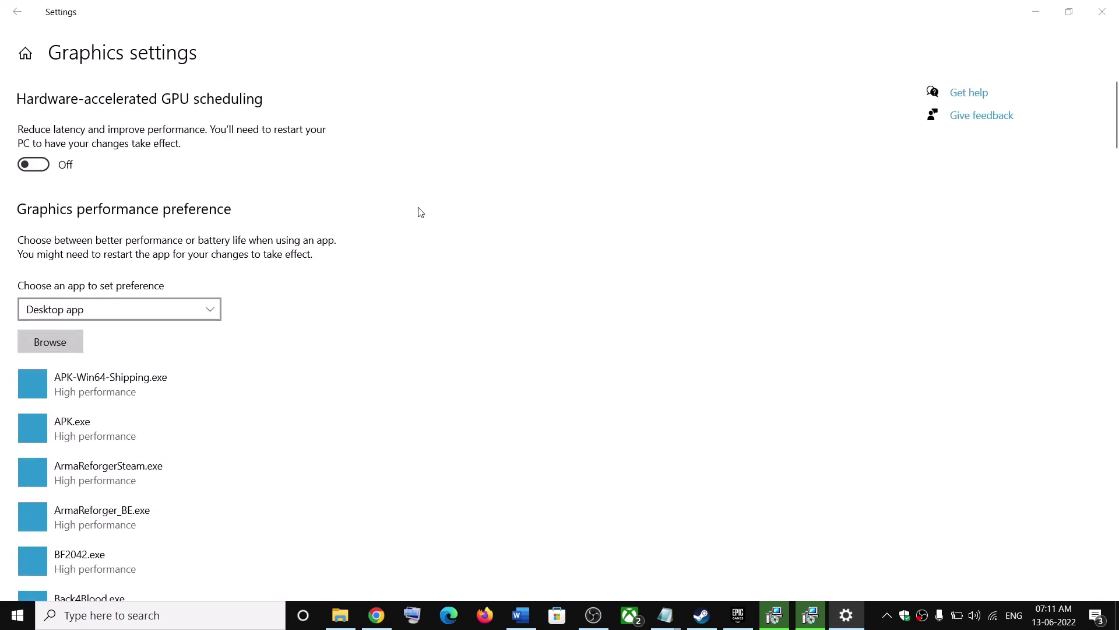
pyautogui.click(171, 170)
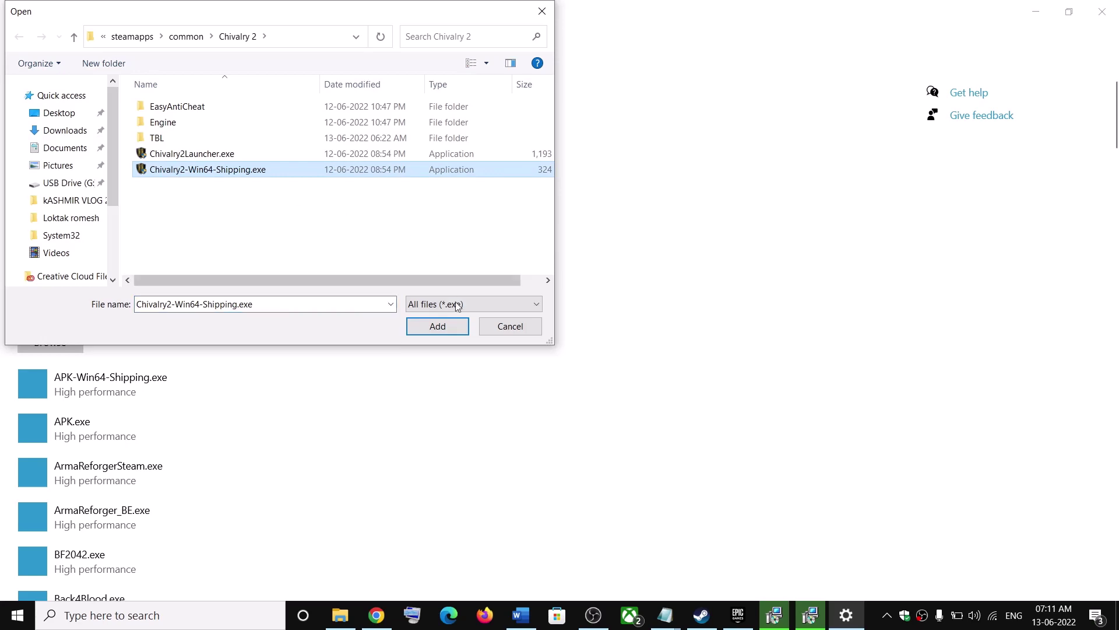
pyautogui.click(442, 330)
pyautogui.scroll(-5, 244, 327)
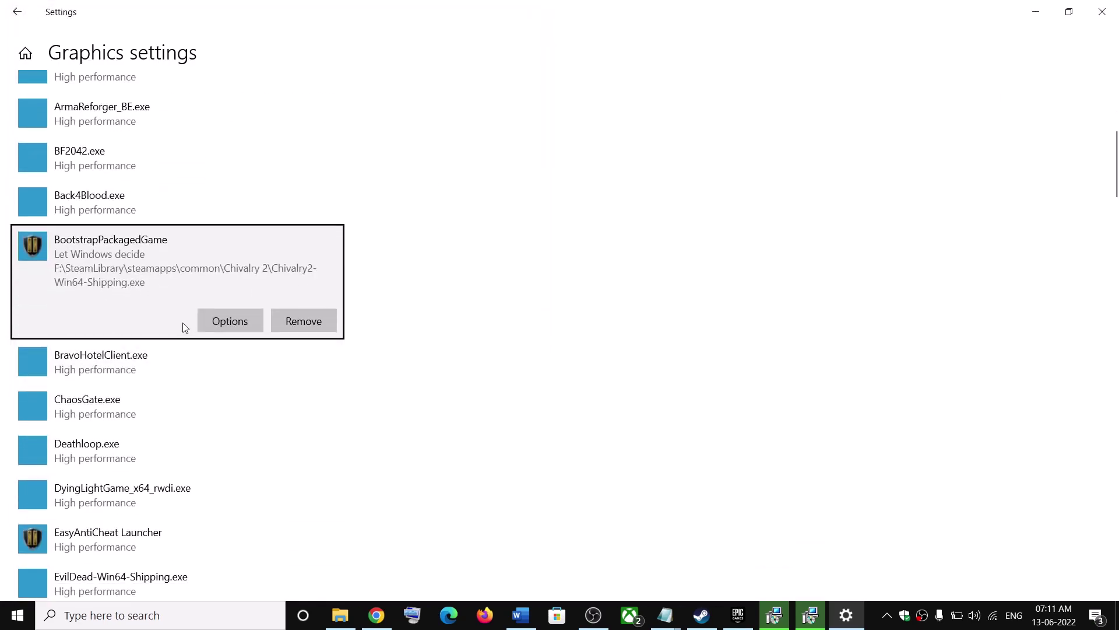
pyautogui.click(246, 320)
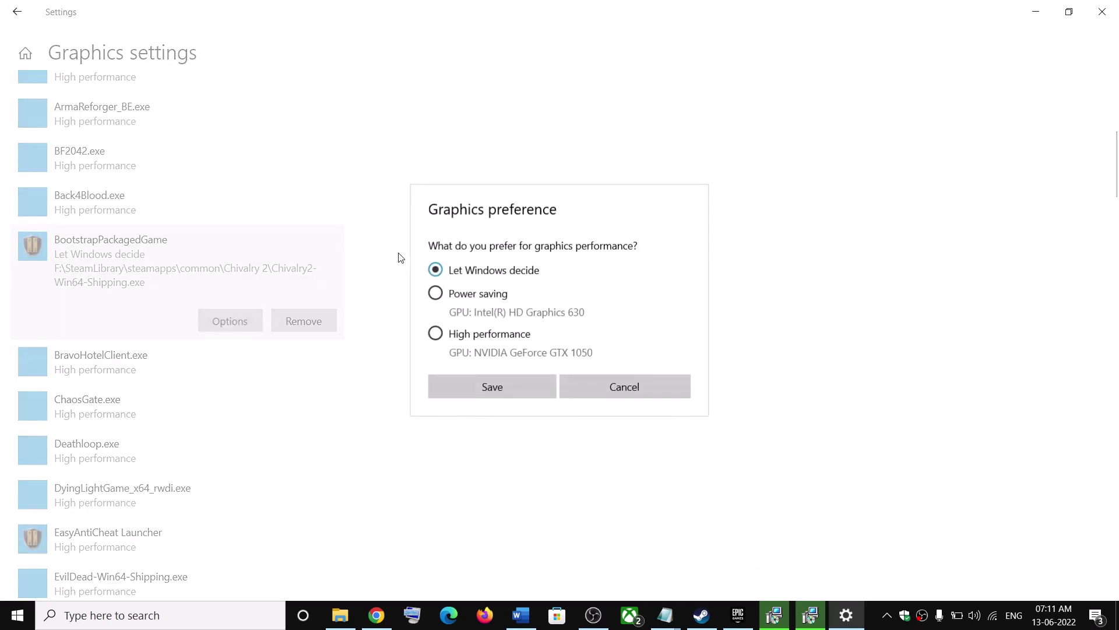
pyautogui.click(510, 387)
# Add the TBL\Binaries\Win64 Chivalry2-Win64-Shipping.exe with High performance, then close Settings.
pyautogui.scroll(6, 260, 233)
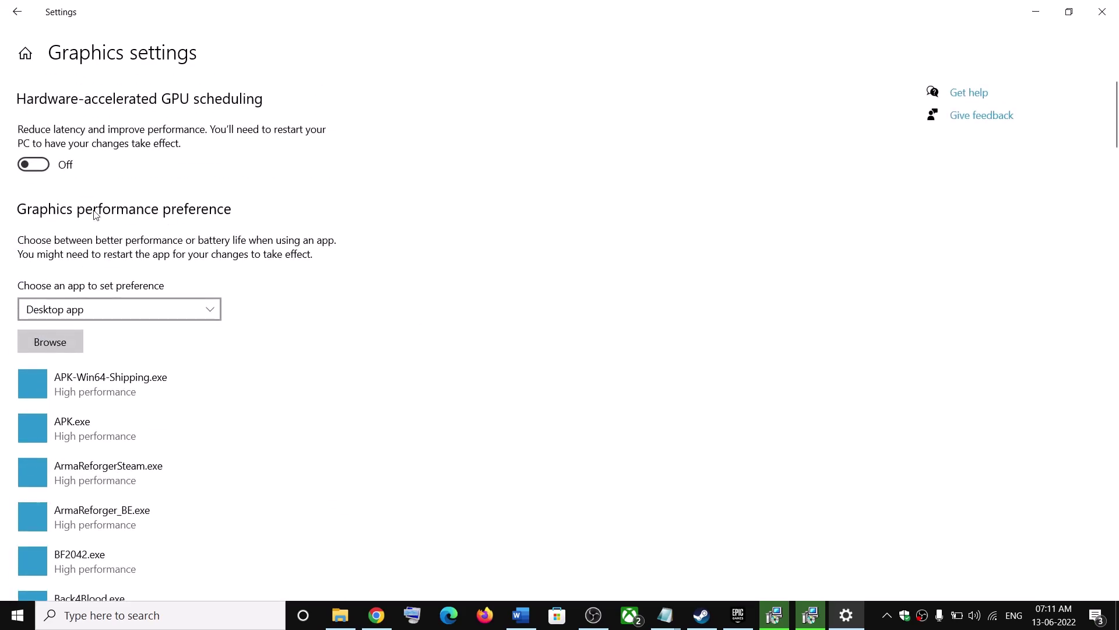
pyautogui.click(51, 342)
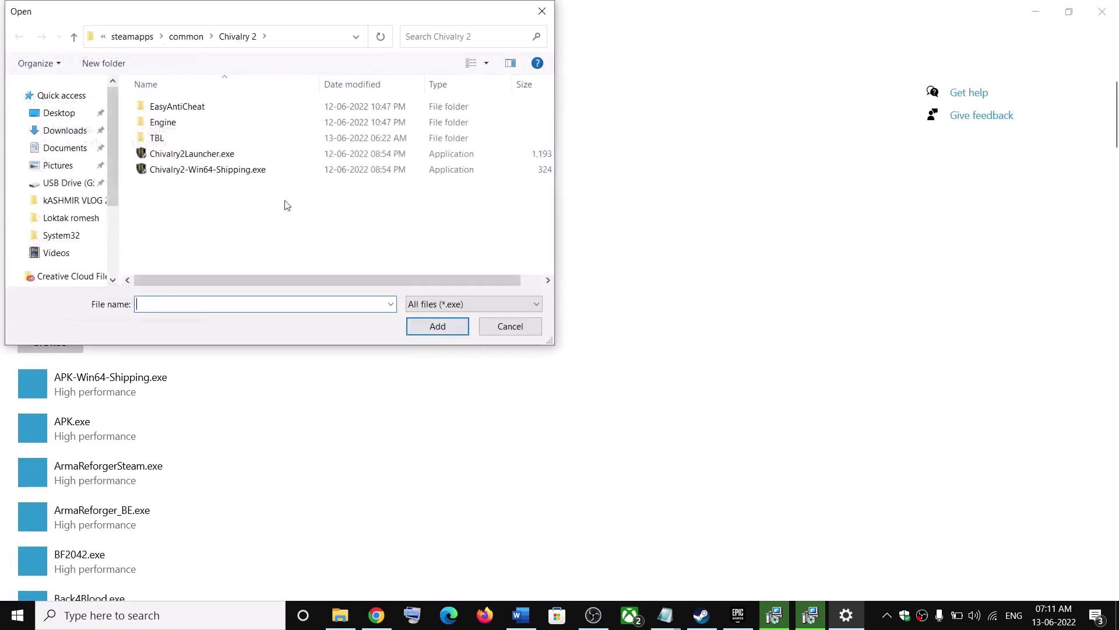
pyautogui.doubleClick(187, 139)
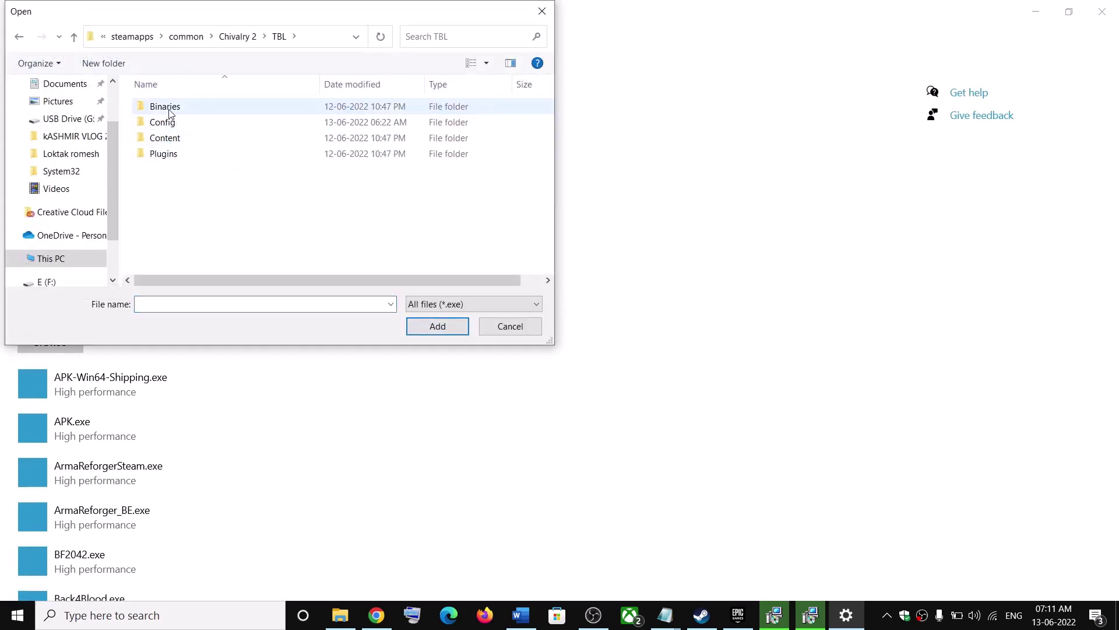
pyautogui.doubleClick(165, 108)
pyautogui.doubleClick(165, 108)
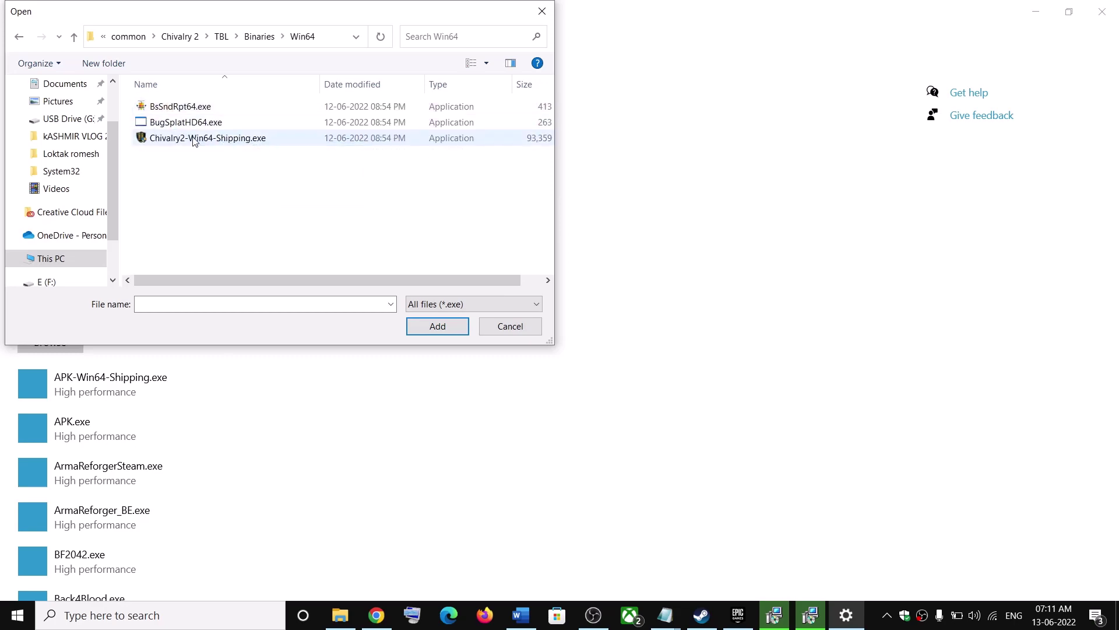
pyautogui.click(202, 140)
pyautogui.click(438, 328)
pyautogui.scroll(-6, 199, 367)
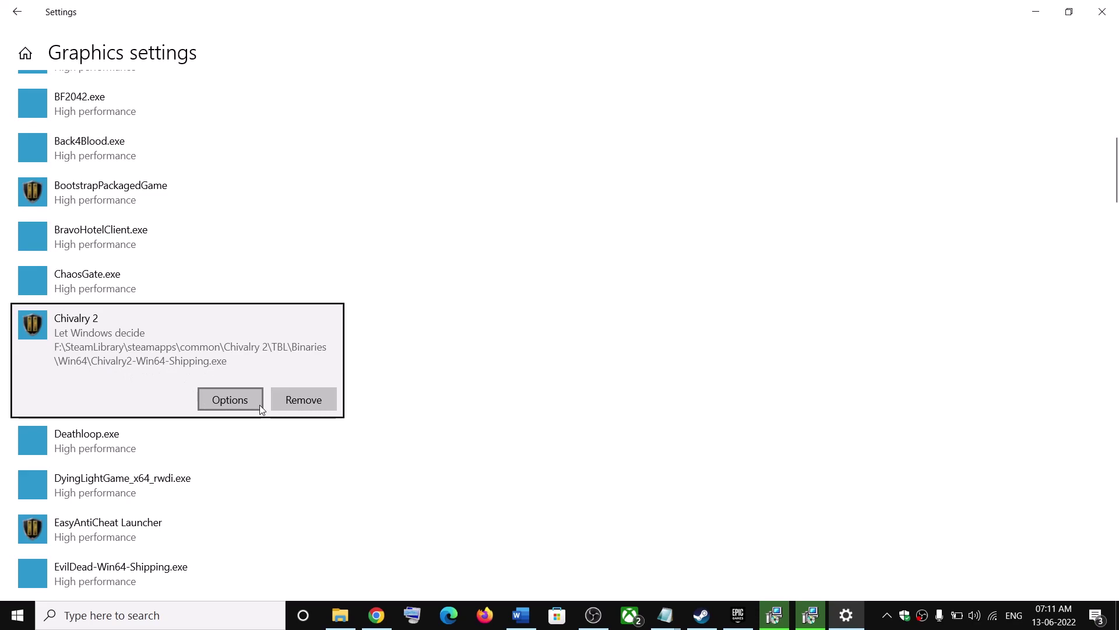
pyautogui.click(222, 399)
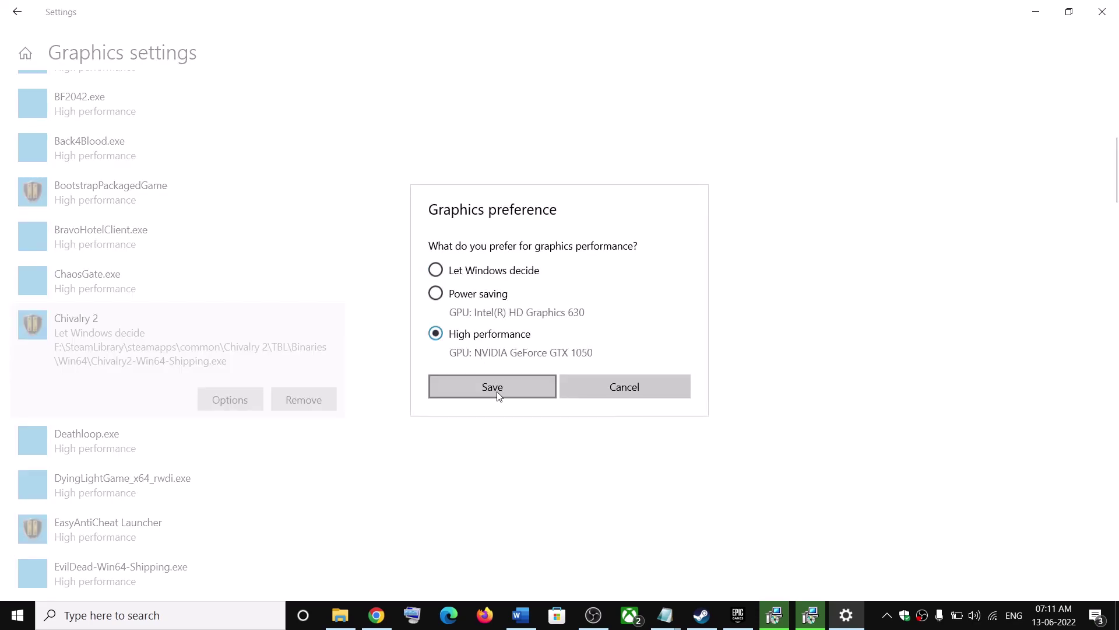
pyautogui.click(497, 390)
pyautogui.click(1102, 11)
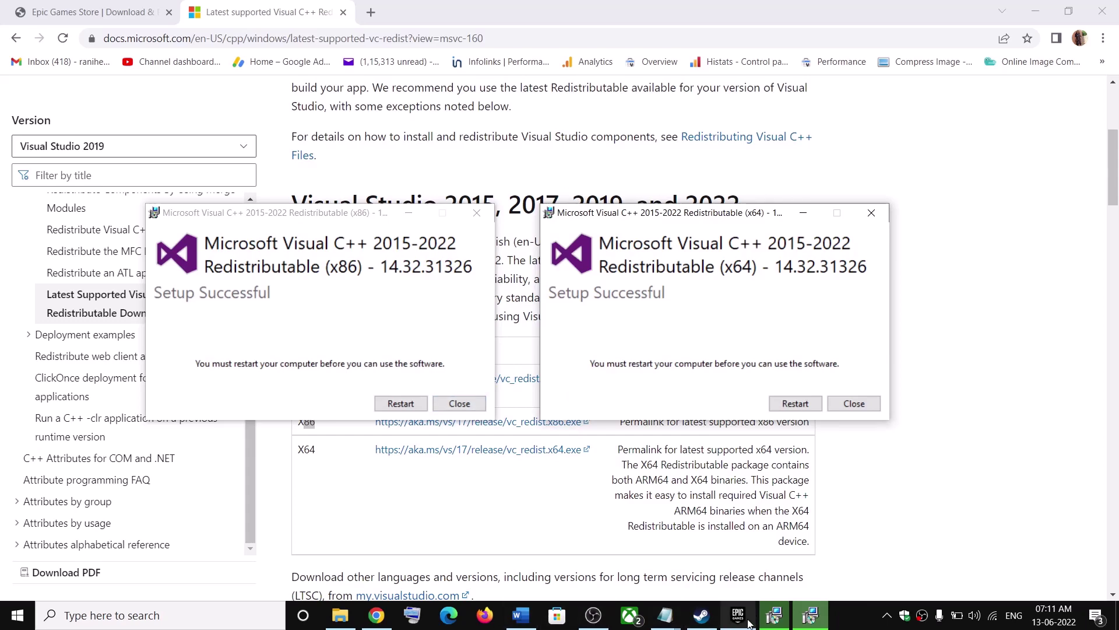
# In the Fix Chivalry 2 Not Launching document, highlight Step 12's 'Update your Windows' heading.
pyautogui.click(521, 615)
pyautogui.scroll(-3, 361, 324)
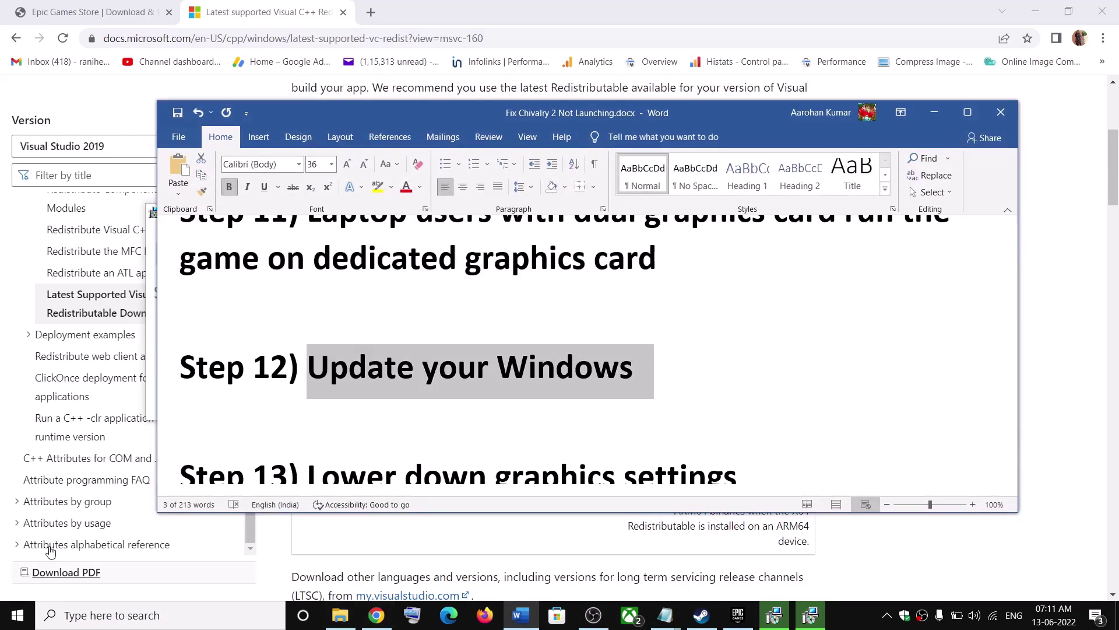
pyautogui.click(348, 370)
pyautogui.moveTo(313, 367); pyautogui.dragTo(614, 354)
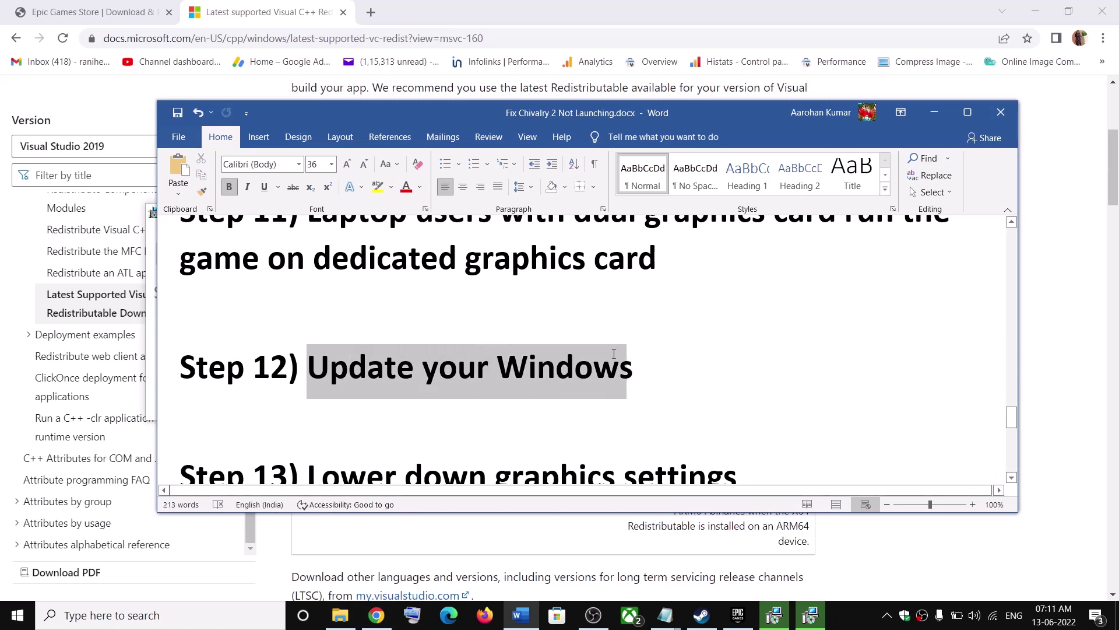
# Launch Windows Settings from the Start menu and go to Update & Security.
pyautogui.click(16, 615)
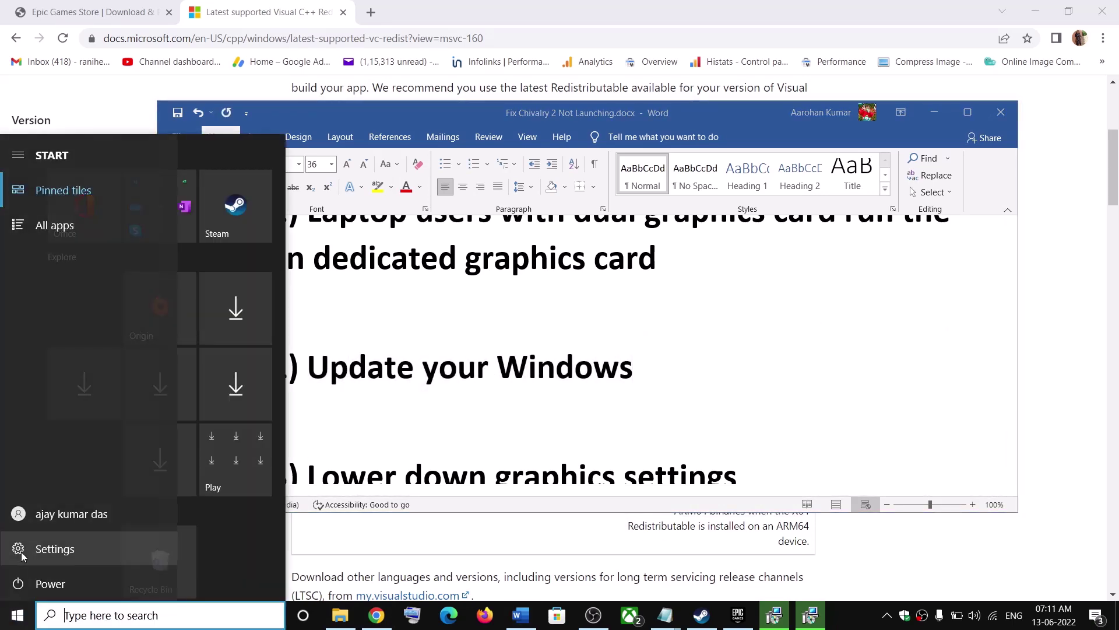
pyautogui.click(46, 544)
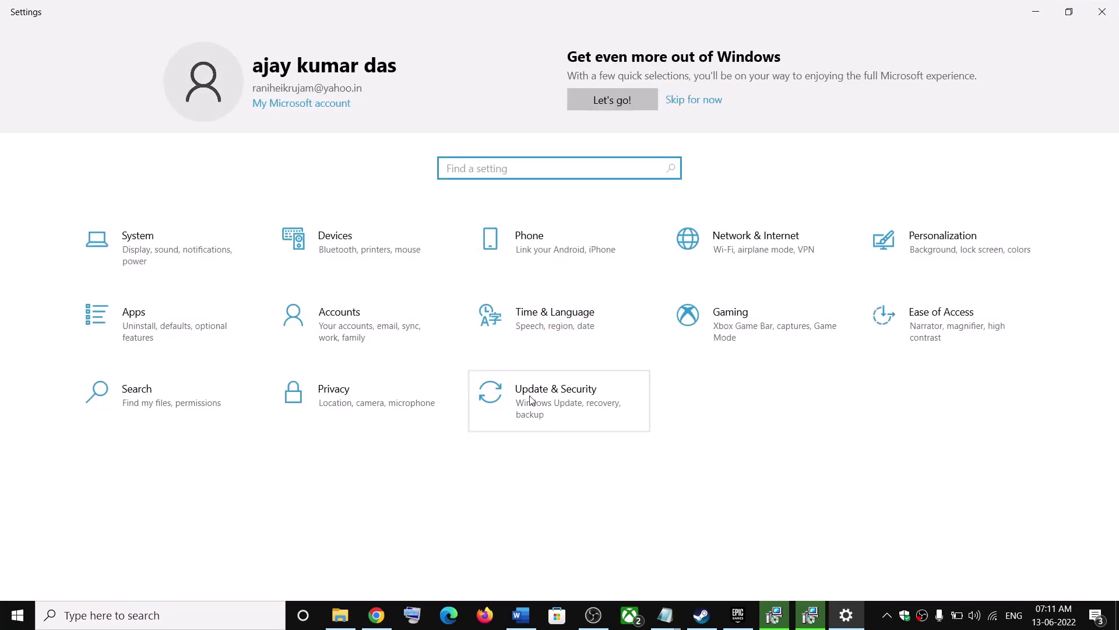
pyautogui.click(599, 409)
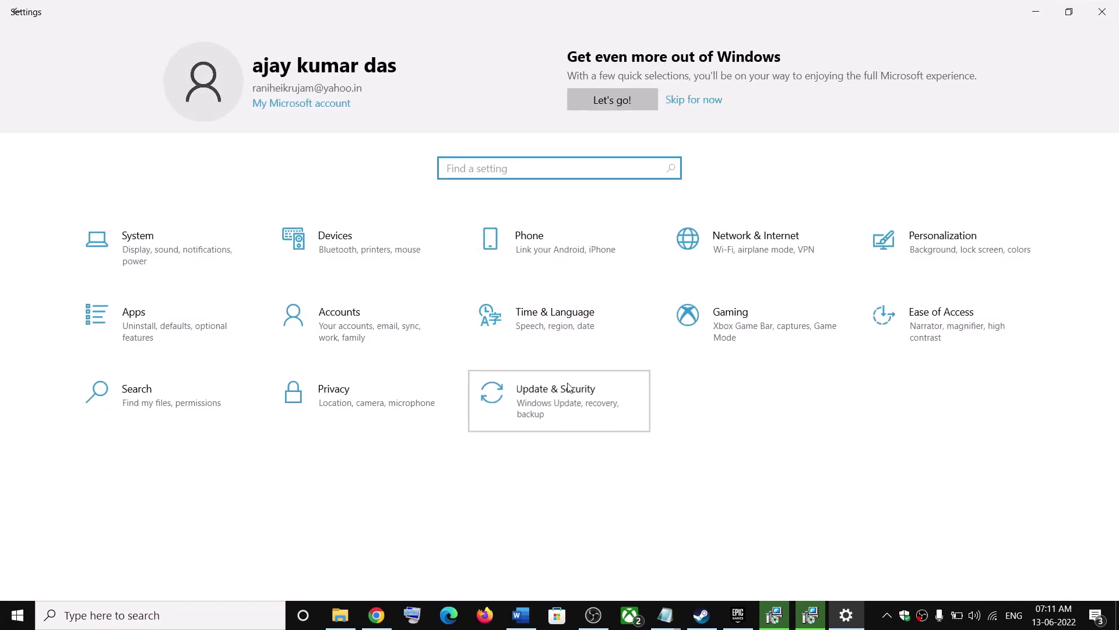
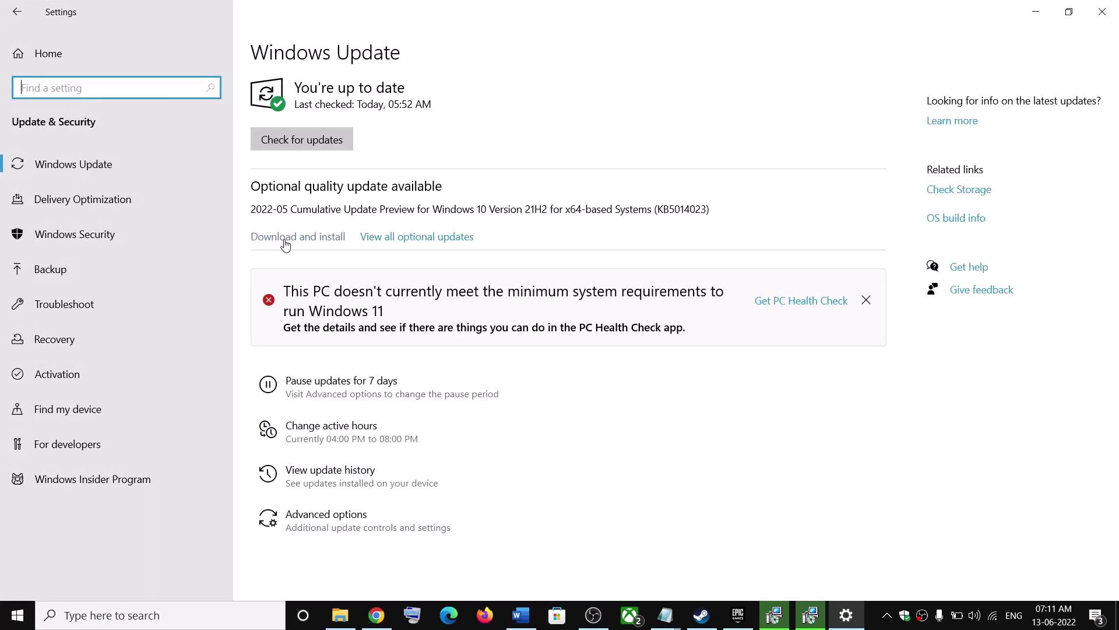
# Highlight the optional update's name on the up-to-date Windows Update page, then minimize Settings.
pyautogui.moveTo(567, 209); pyautogui.dragTo(740, 211)
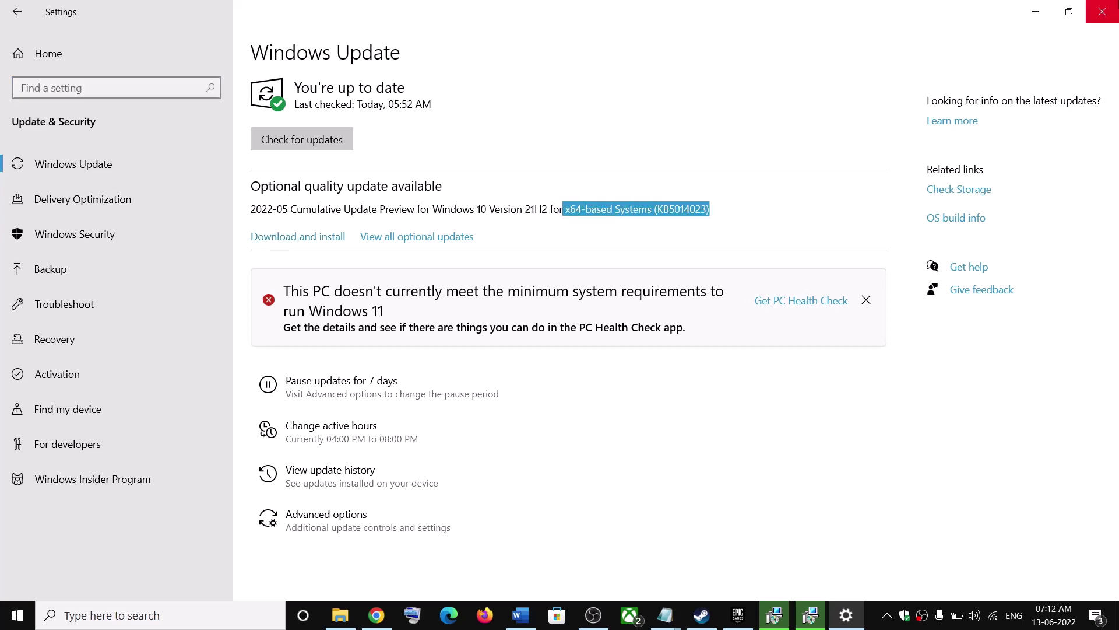
pyautogui.click(1036, 12)
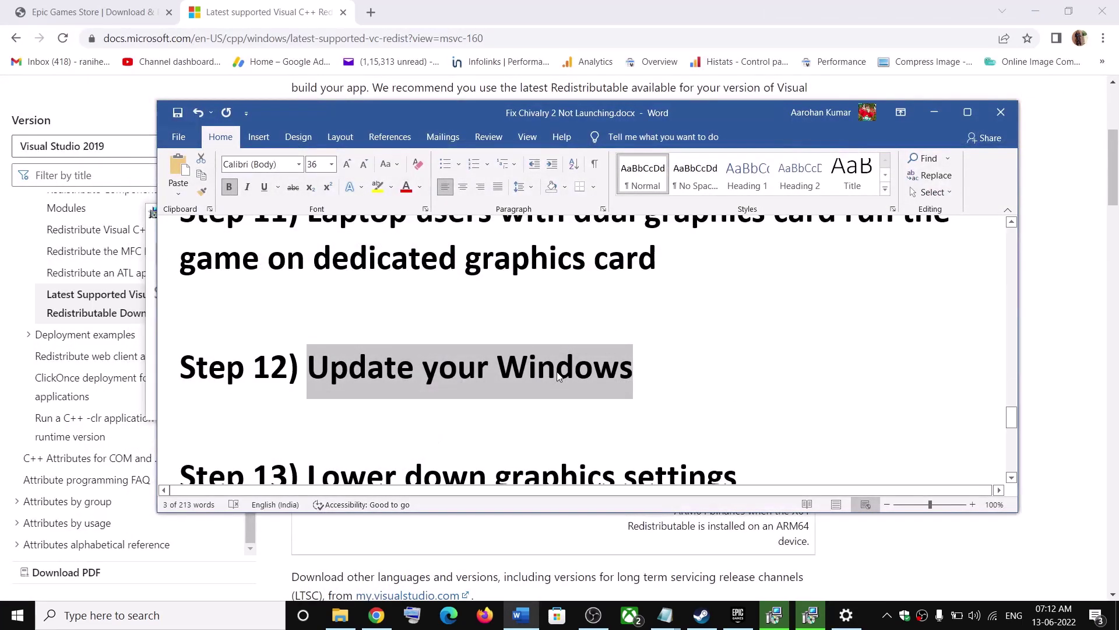
# Highlight Step 13 'Lower down graphics settings' in Word, then launch Chivalry 2 from Steam.
pyautogui.click(357, 450)
pyautogui.scroll(-3, 357, 450)
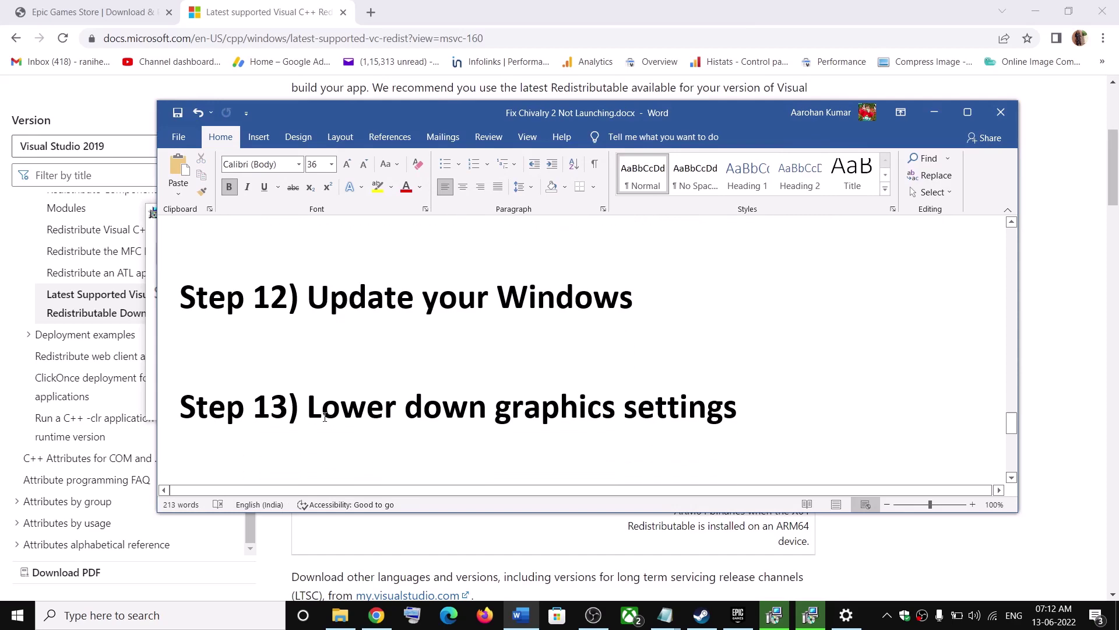
pyautogui.moveTo(309, 411); pyautogui.dragTo(746, 412)
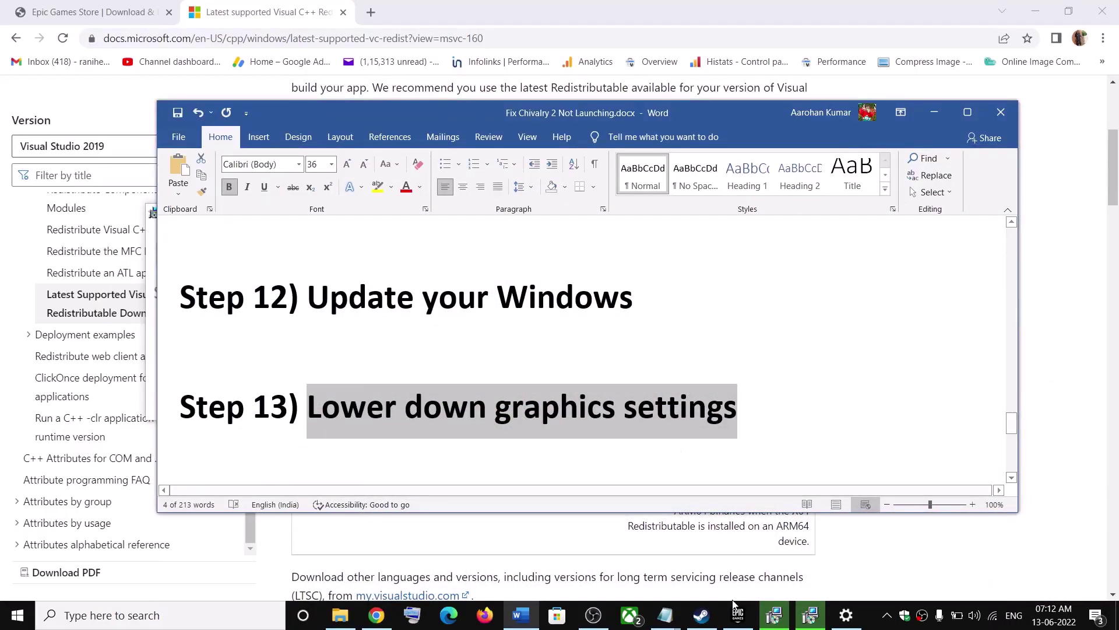
pyautogui.click(702, 615)
pyautogui.click(442, 330)
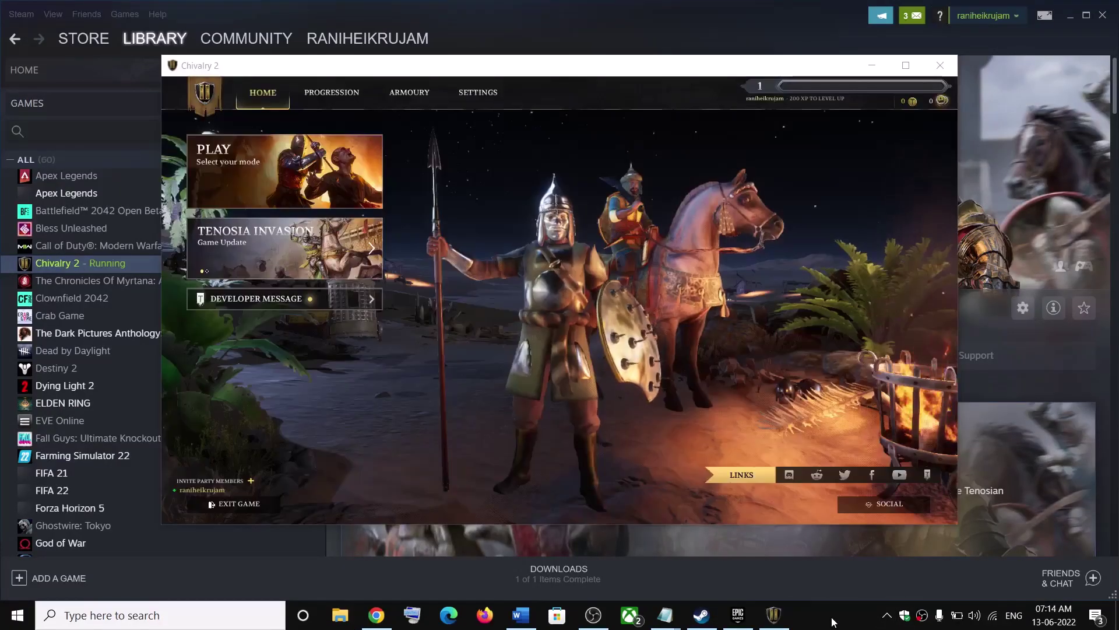
# In Chivalry 2's video options, set Window Mode to Fullscreen at 1920x1080 (Native).
pyautogui.click(481, 93)
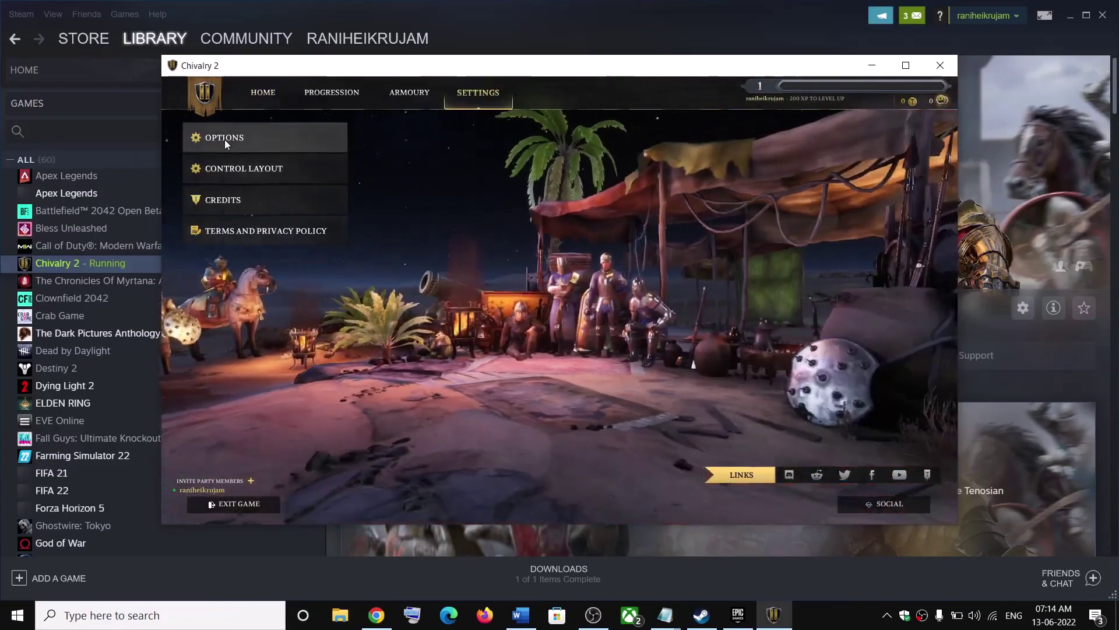
pyautogui.click(225, 139)
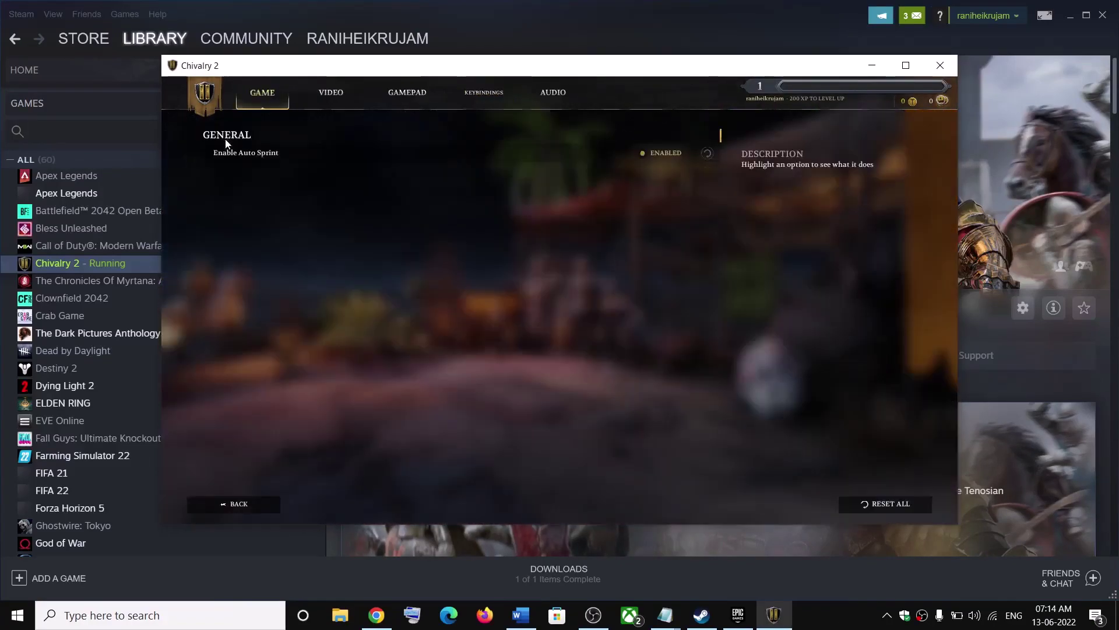
pyautogui.click(329, 92)
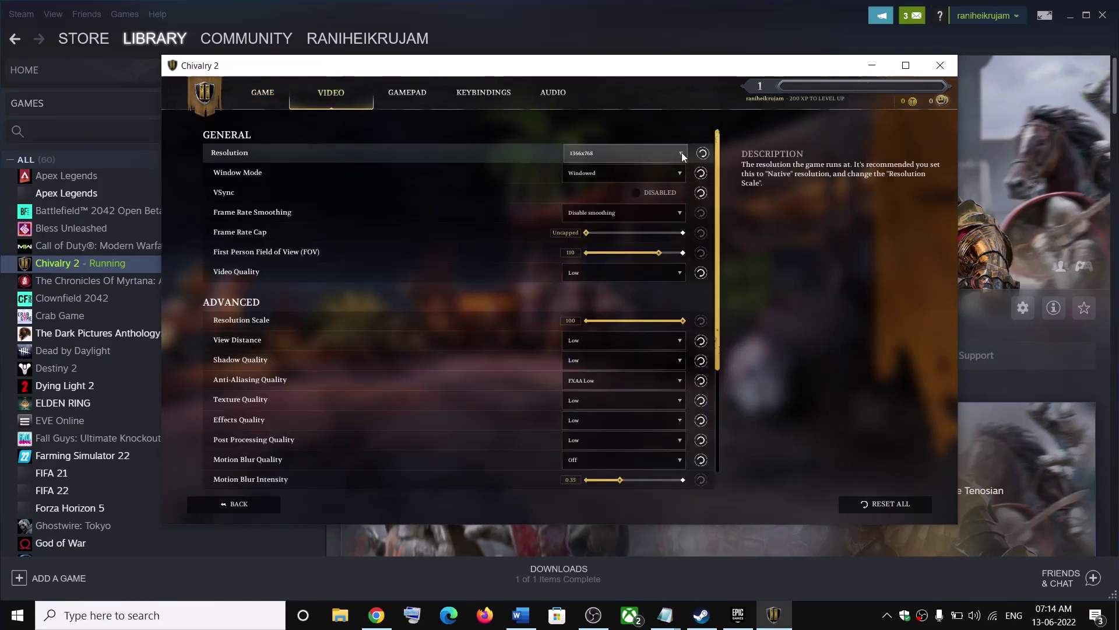
pyautogui.click(677, 173)
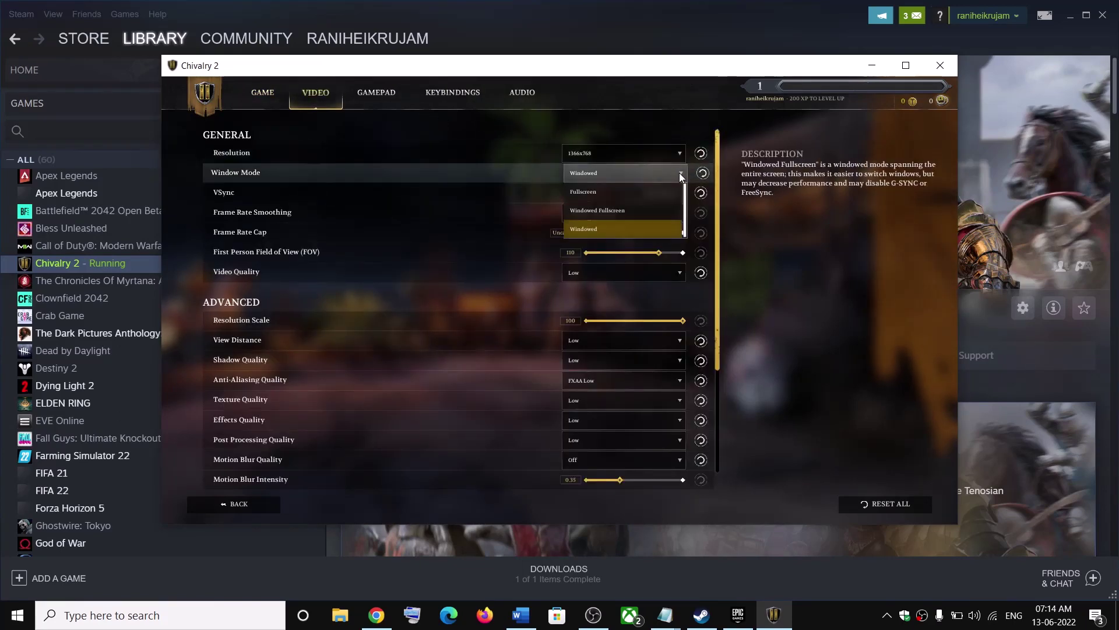
pyautogui.click(599, 193)
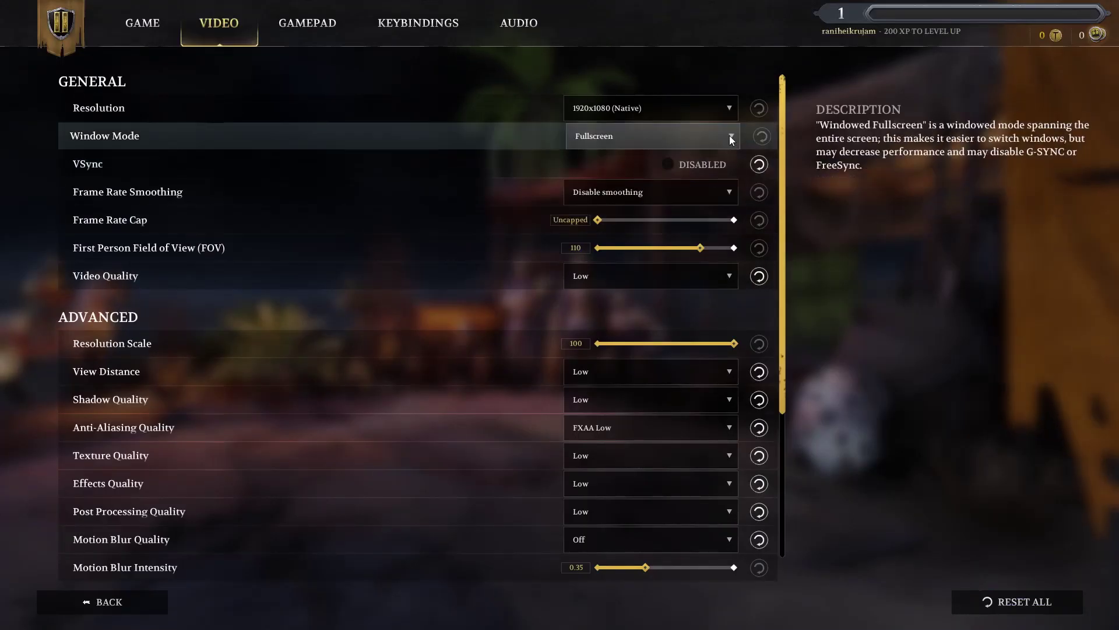
# Switch Chivalry 2's video settings to Windowed mode with a 1366x768 resolution.
pyautogui.click(730, 135)
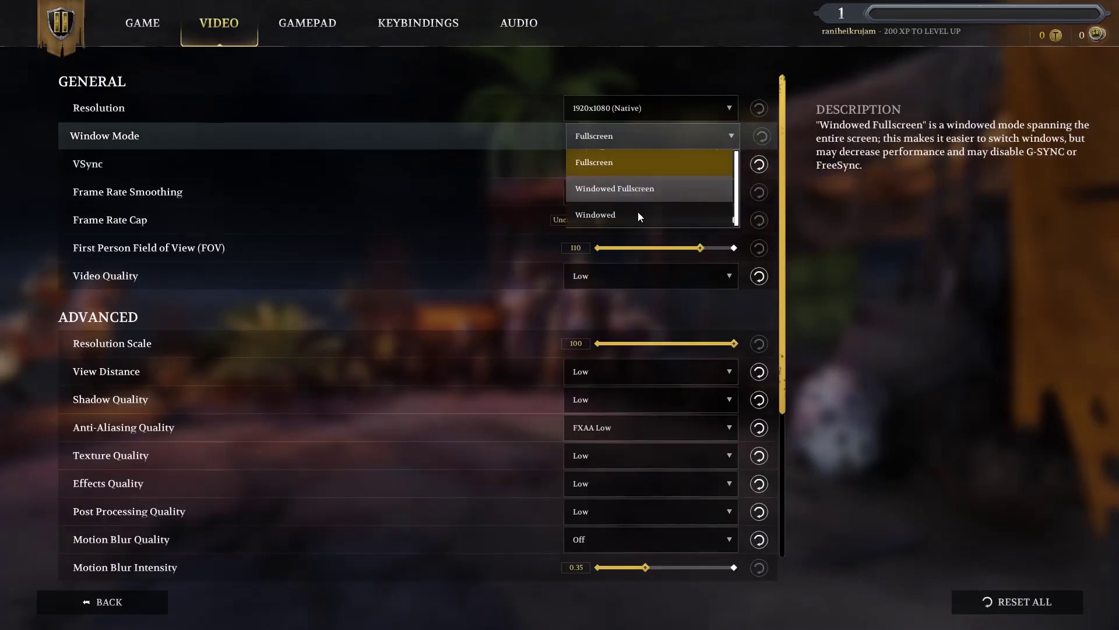
pyautogui.click(606, 214)
pyautogui.click(733, 107)
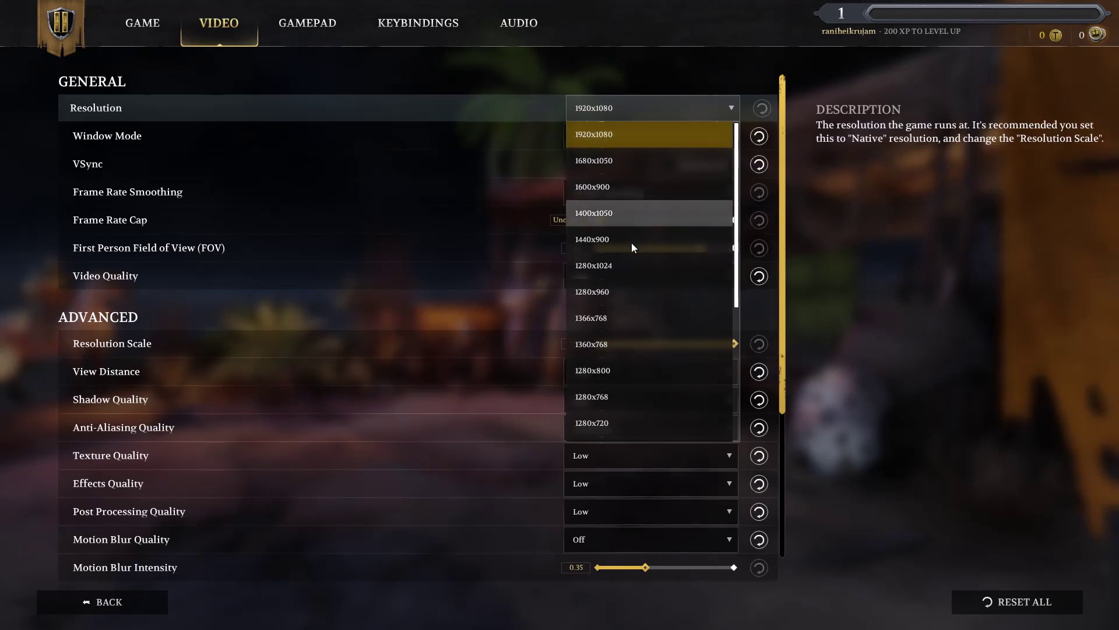
pyautogui.click(598, 319)
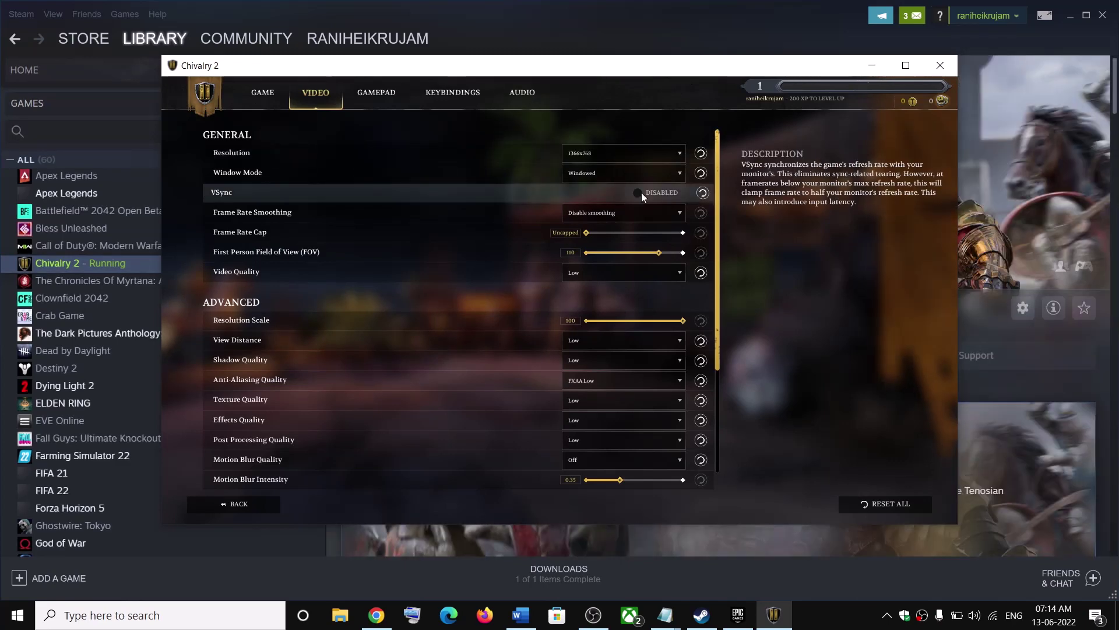
pyautogui.click(642, 193)
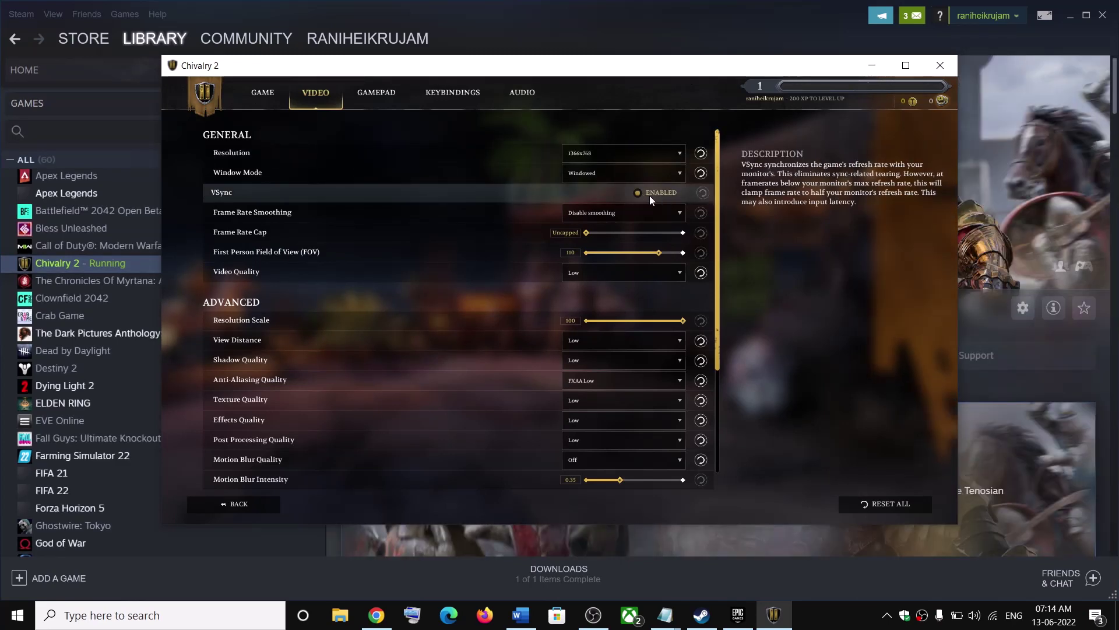
pyautogui.click(639, 194)
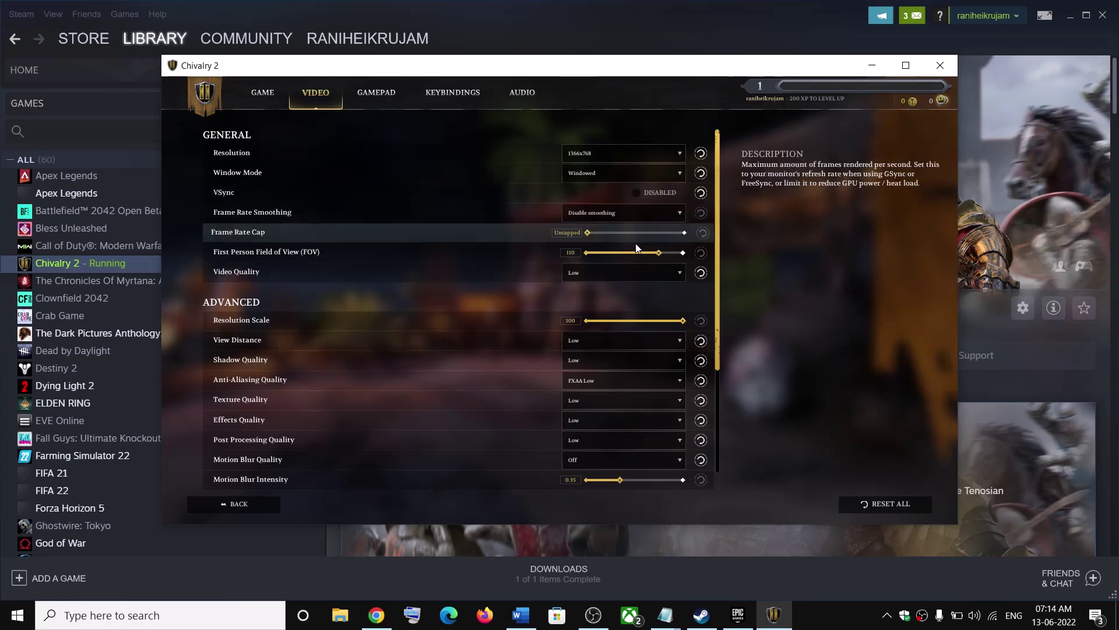
pyautogui.click(644, 272)
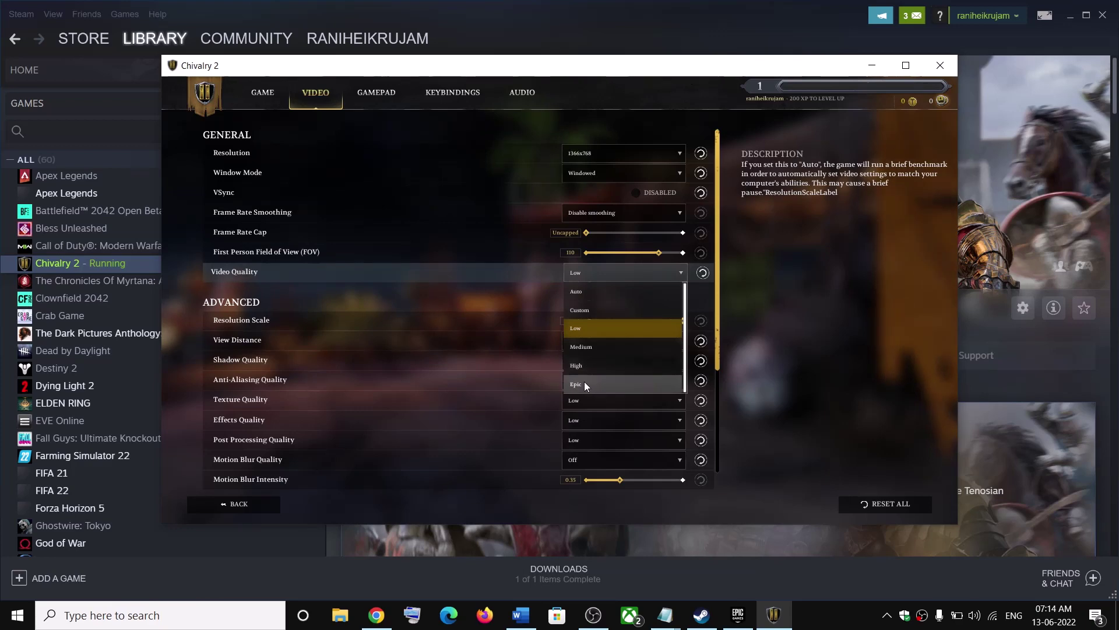
pyautogui.press('Return')
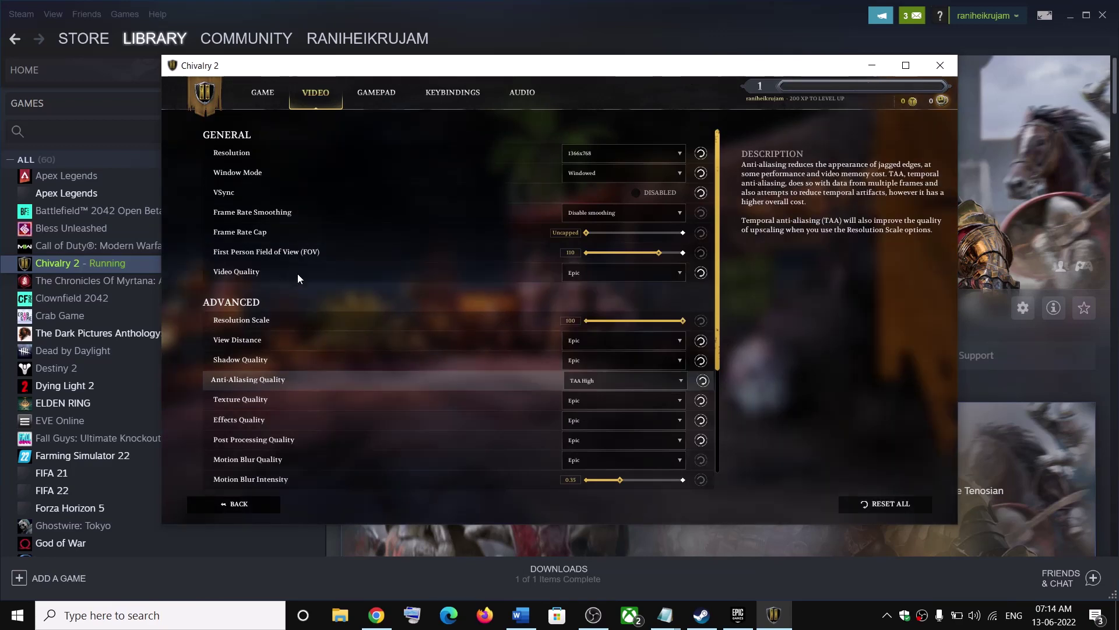
pyautogui.click(590, 277)
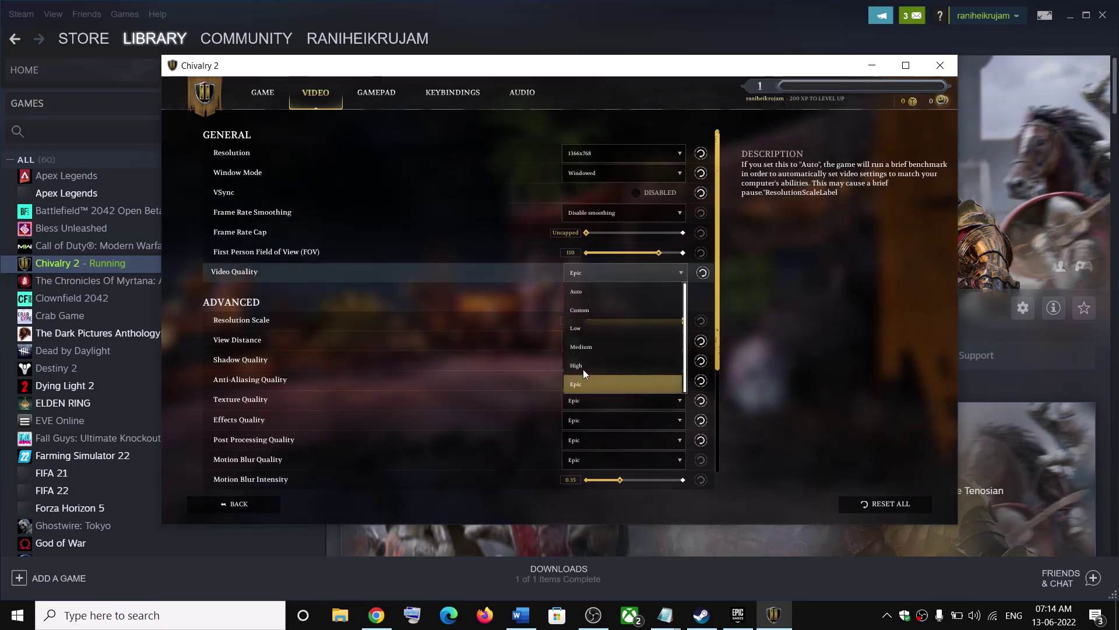
pyautogui.click(586, 366)
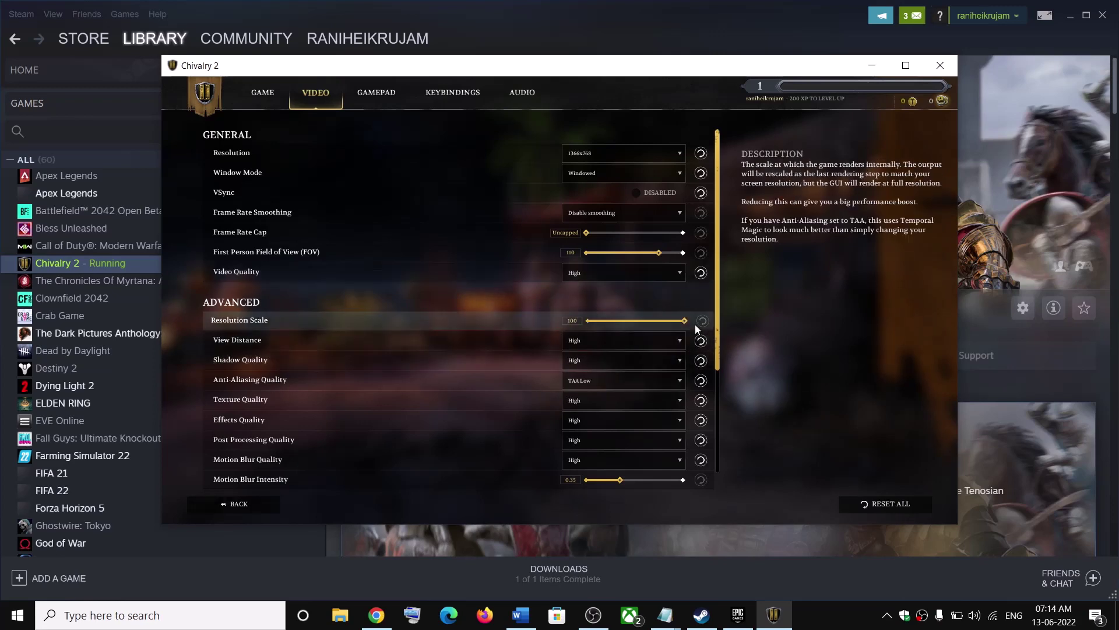
pyautogui.click(681, 271)
pyautogui.click(583, 347)
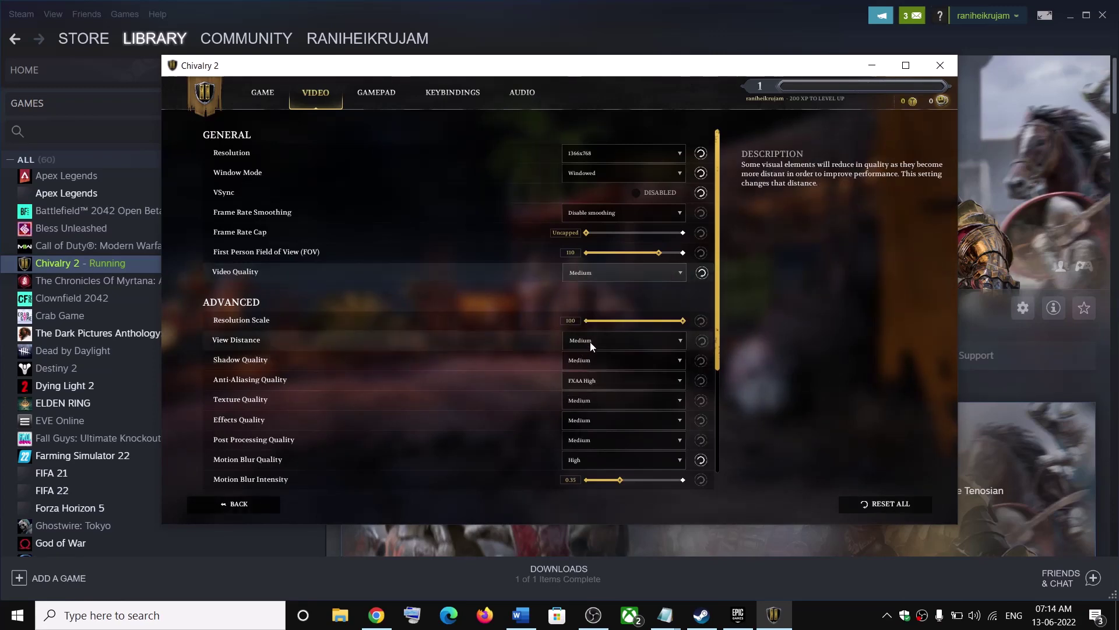
pyautogui.click(681, 273)
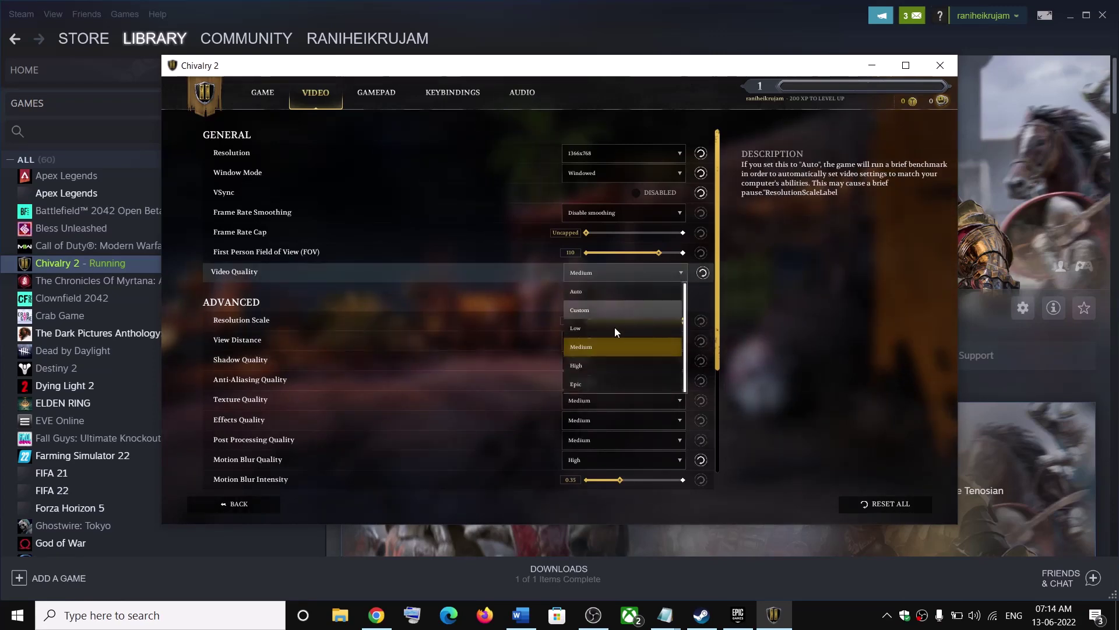
pyautogui.click(587, 328)
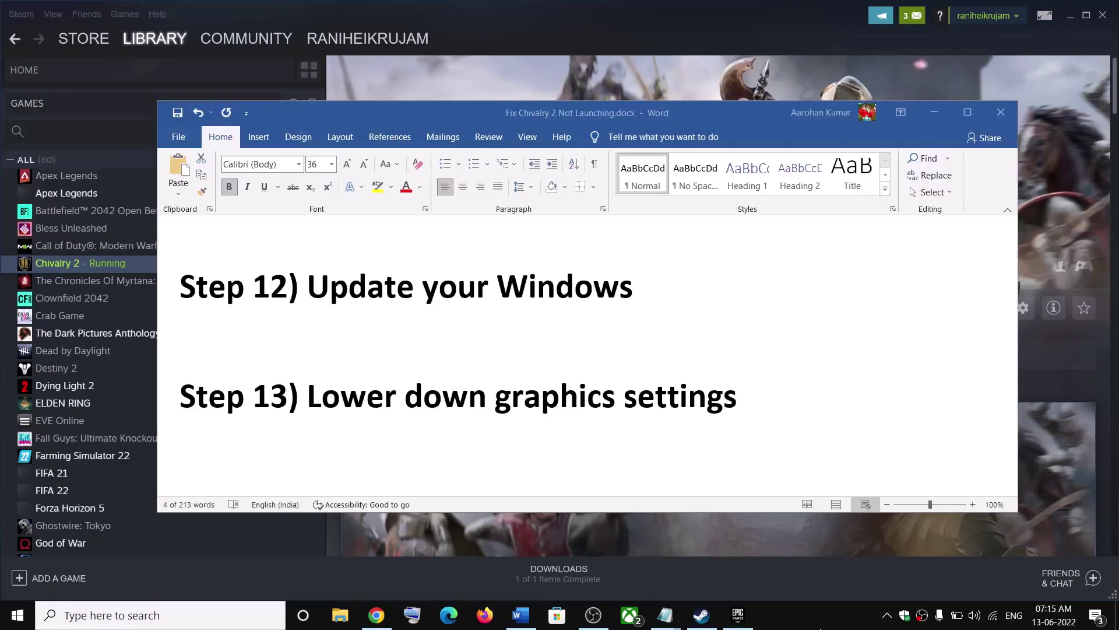
# Highlight 'Disconnect multiple monitors' and the Logitech wheel to vjoy controllers in Step 14.
pyautogui.scroll(-5, 506, 368)
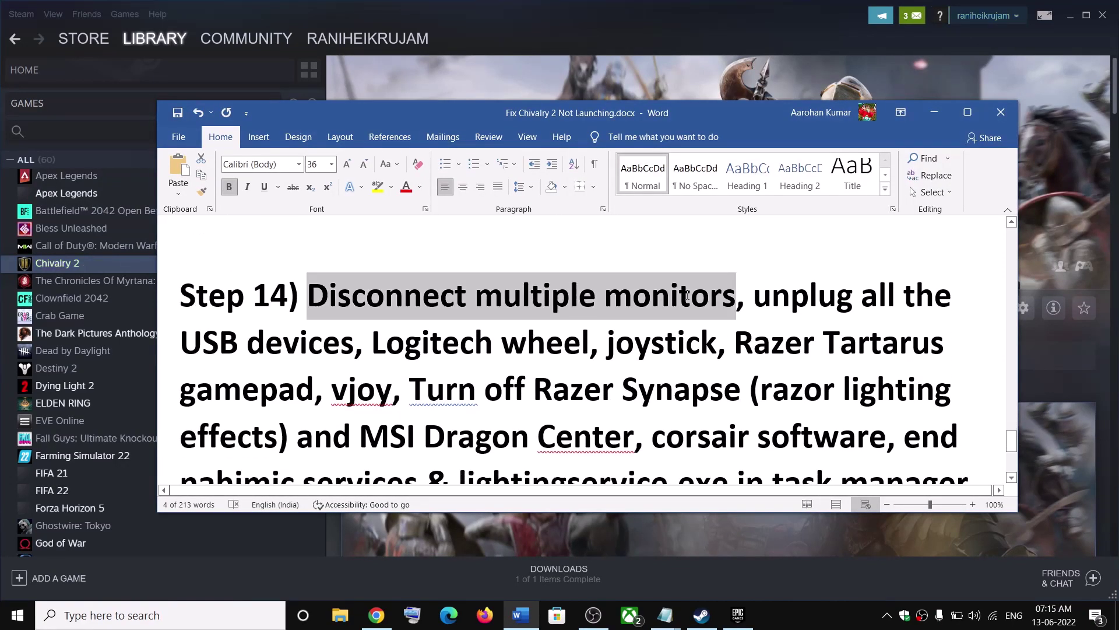
pyautogui.moveTo(687, 296); pyautogui.dragTo(722, 297)
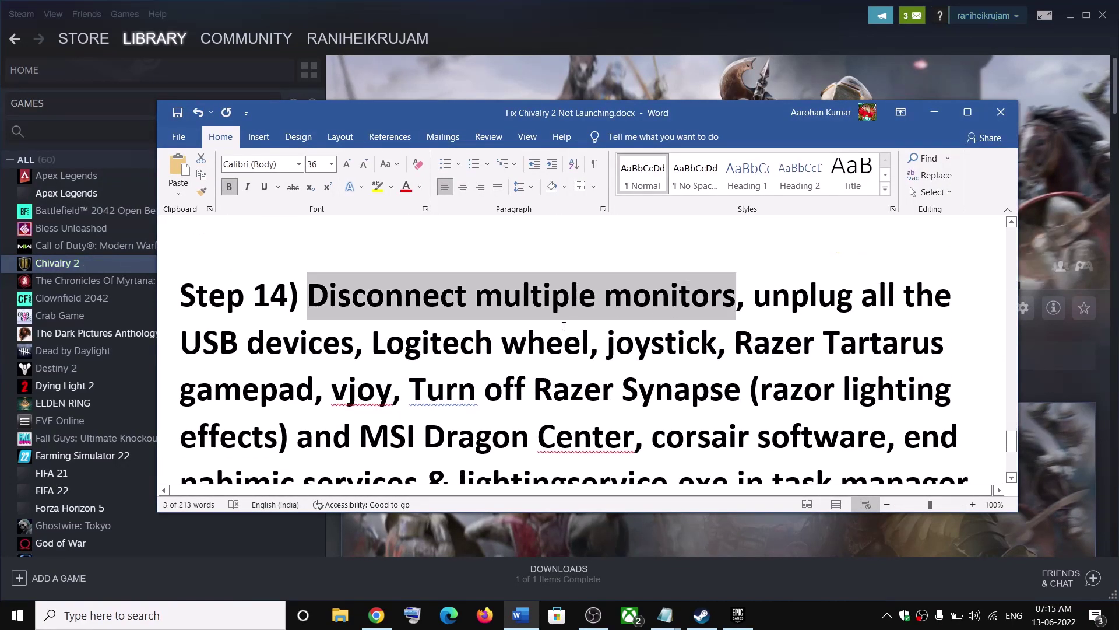
pyautogui.click(501, 318)
pyautogui.moveTo(458, 295); pyautogui.dragTo(356, 352)
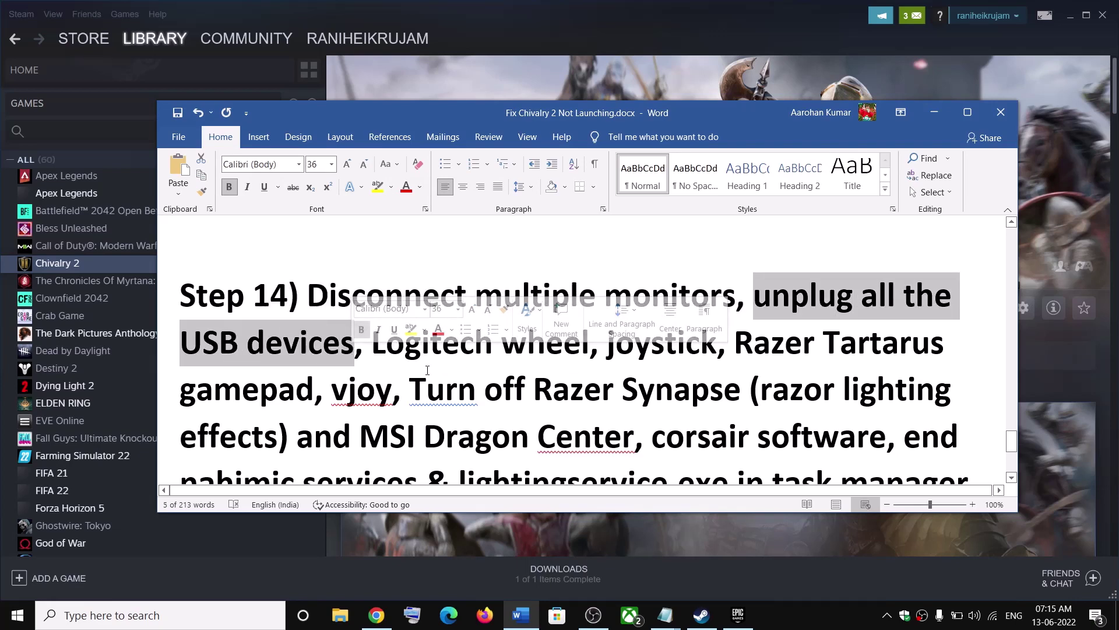
pyautogui.moveTo(373, 344); pyautogui.dragTo(393, 389)
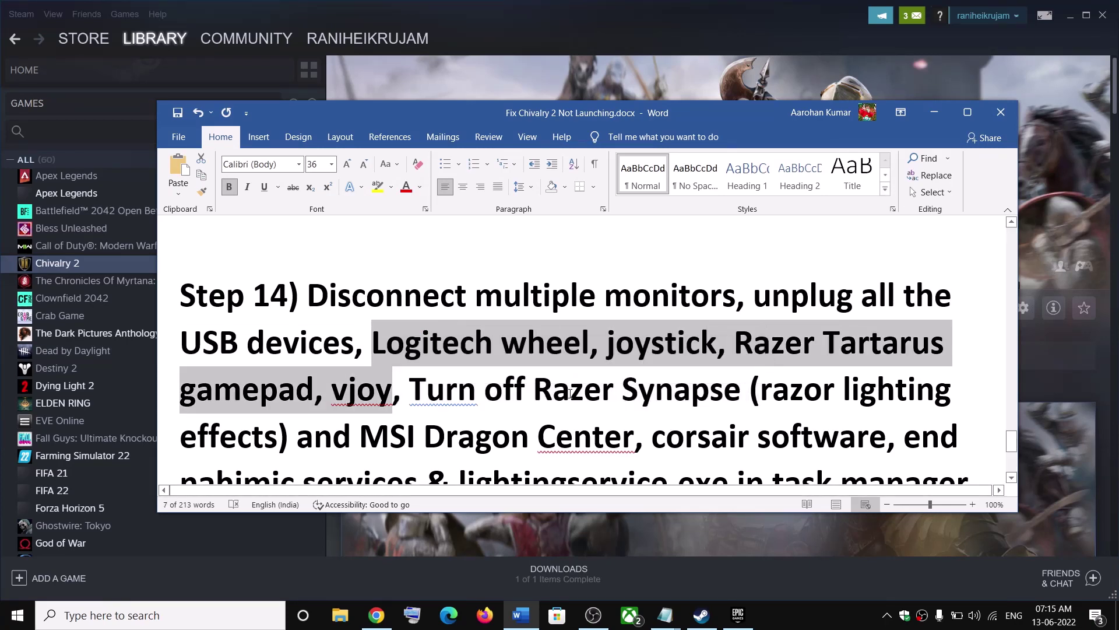
# Highlight the Razer Synapse through Corsair software and 'nahimic services & lightingservice' phrases.
pyautogui.scroll(-3, 439, 286)
pyautogui.moveTo(438, 286); pyautogui.dragTo(851, 343)
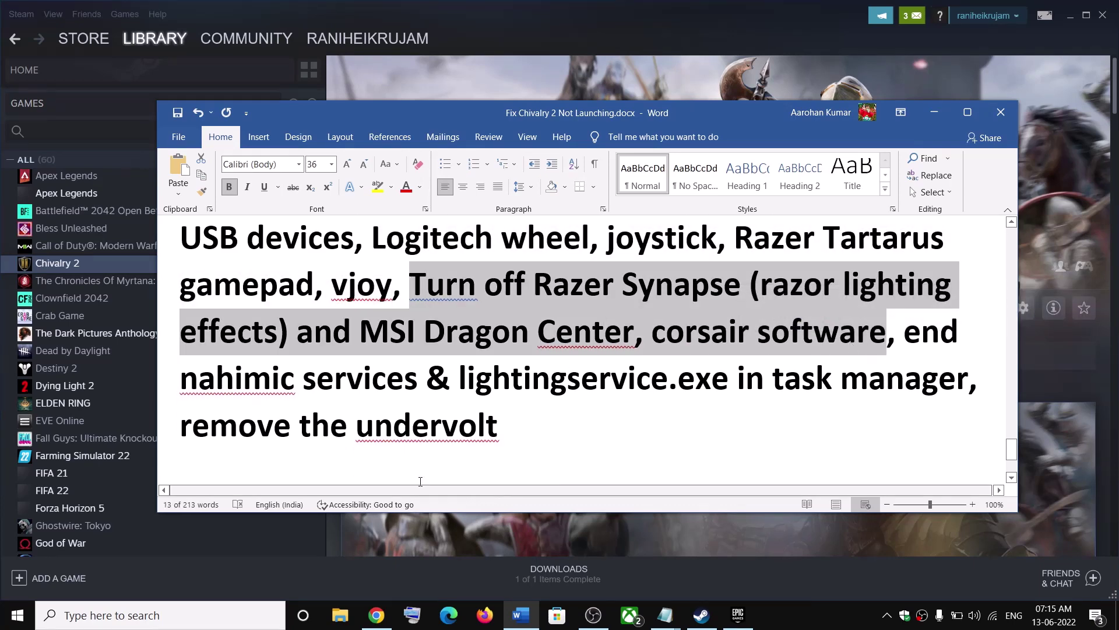
pyautogui.moveTo(184, 378); pyautogui.dragTo(668, 379)
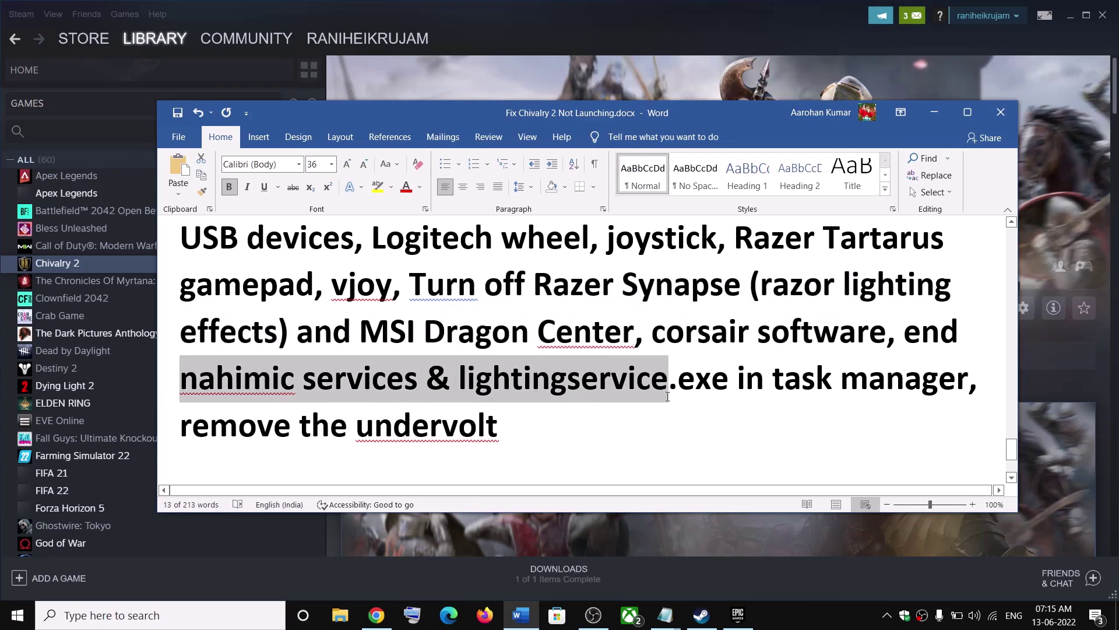
pyautogui.click(20, 625)
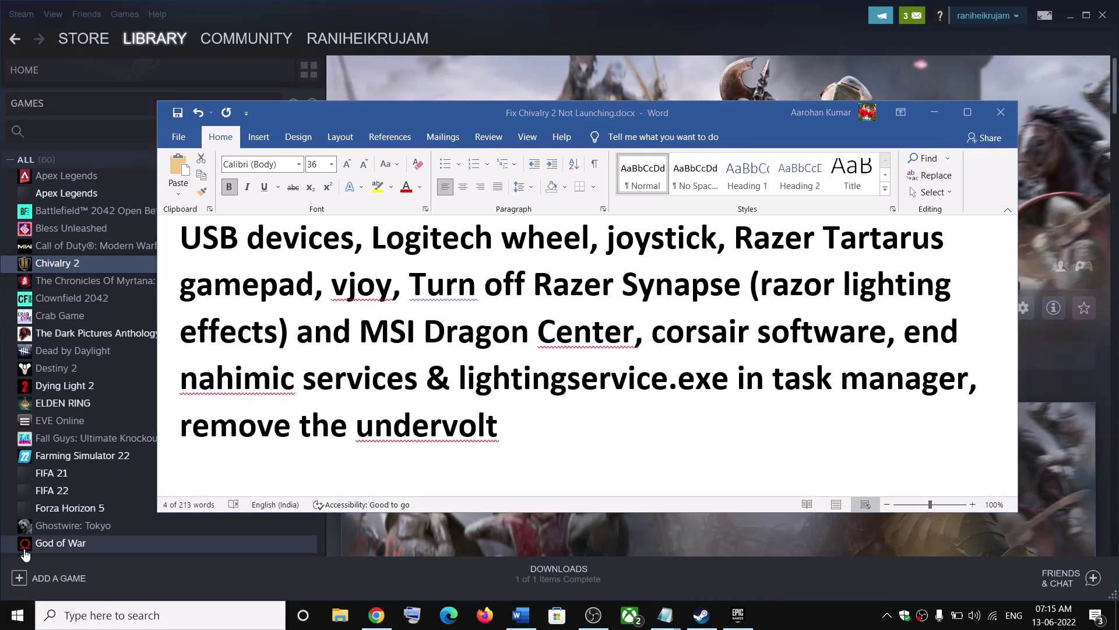
pyautogui.rightClick(20, 625)
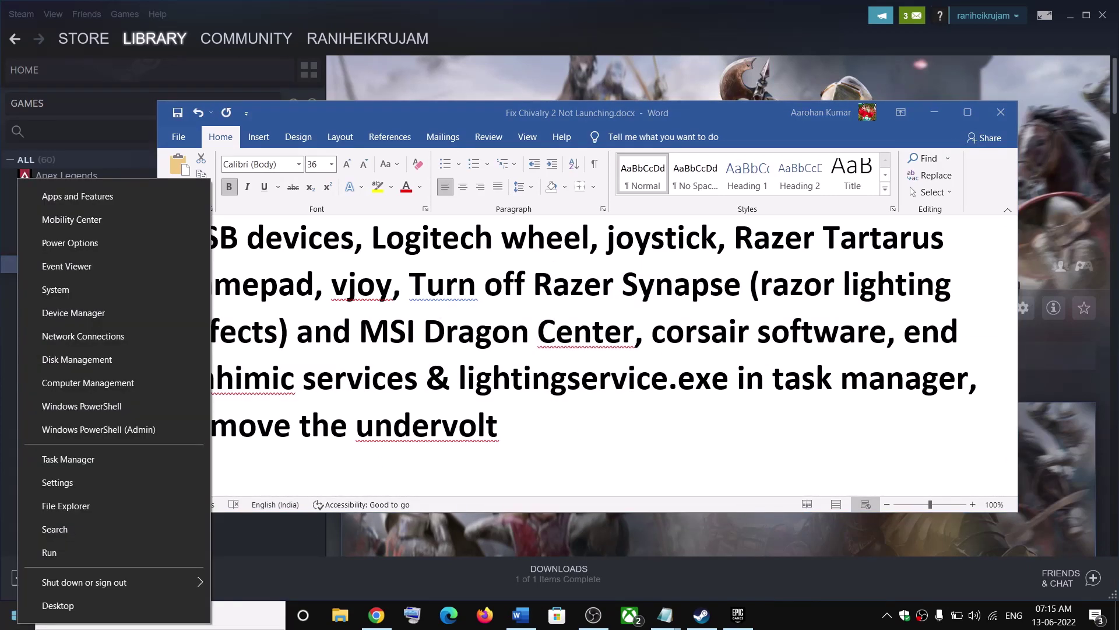
pyautogui.click(75, 460)
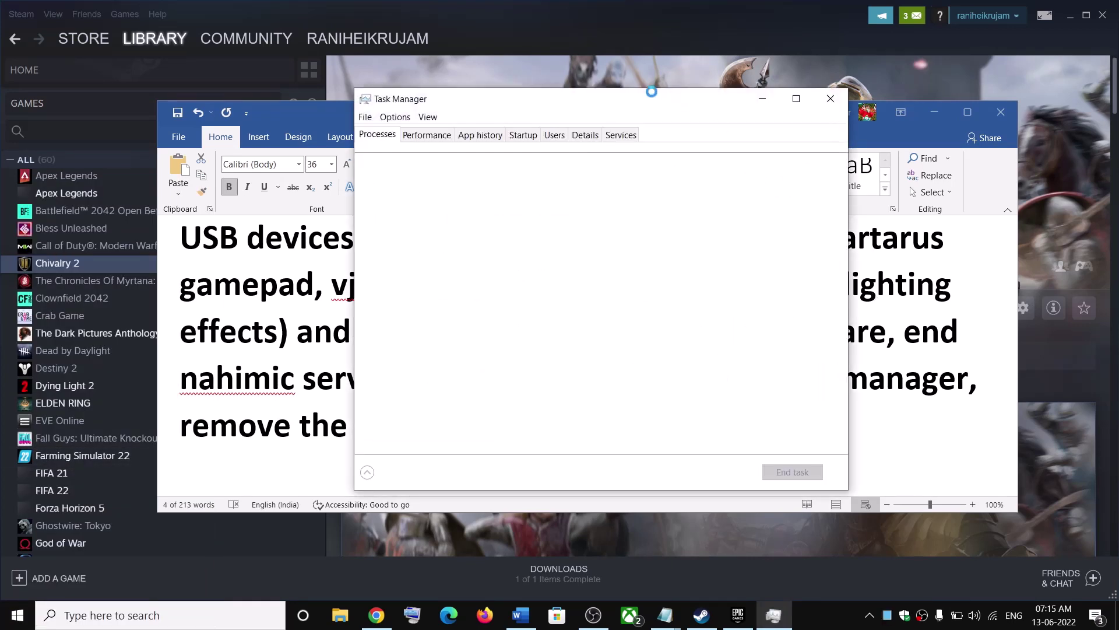
pyautogui.moveTo(596, 96); pyautogui.dragTo(717, 123)
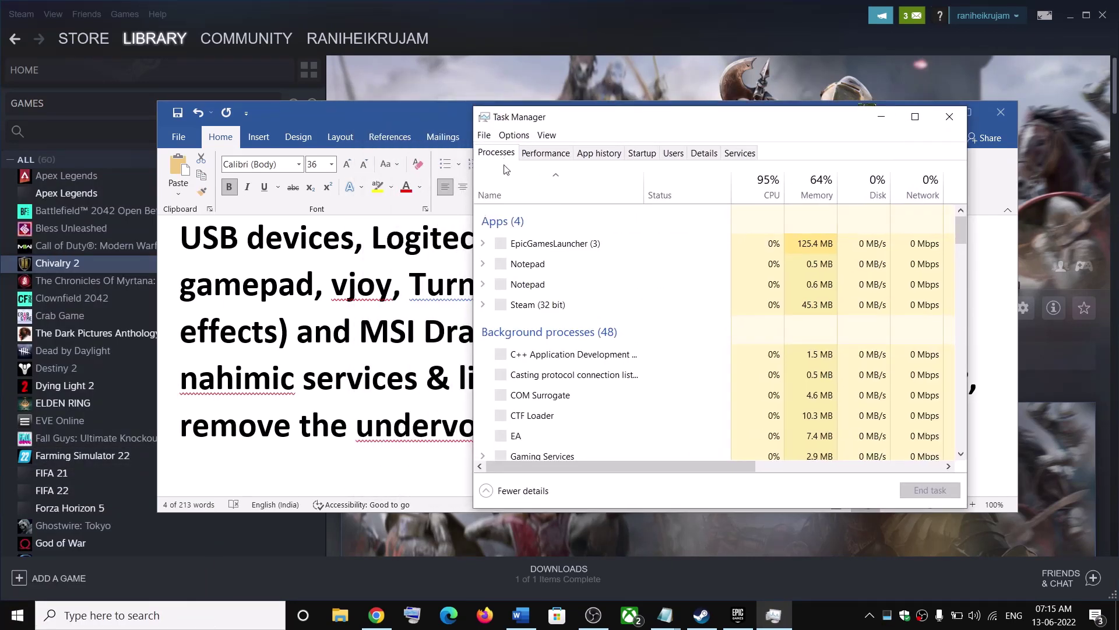
pyautogui.scroll(-5, 592, 383)
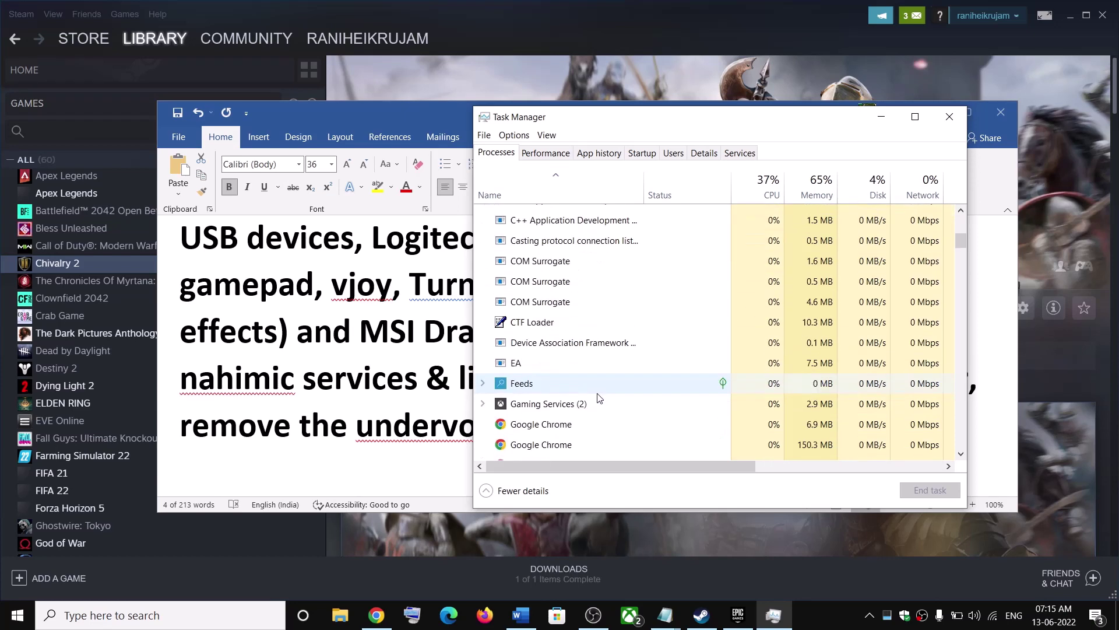
pyautogui.scroll(-7, 597, 398)
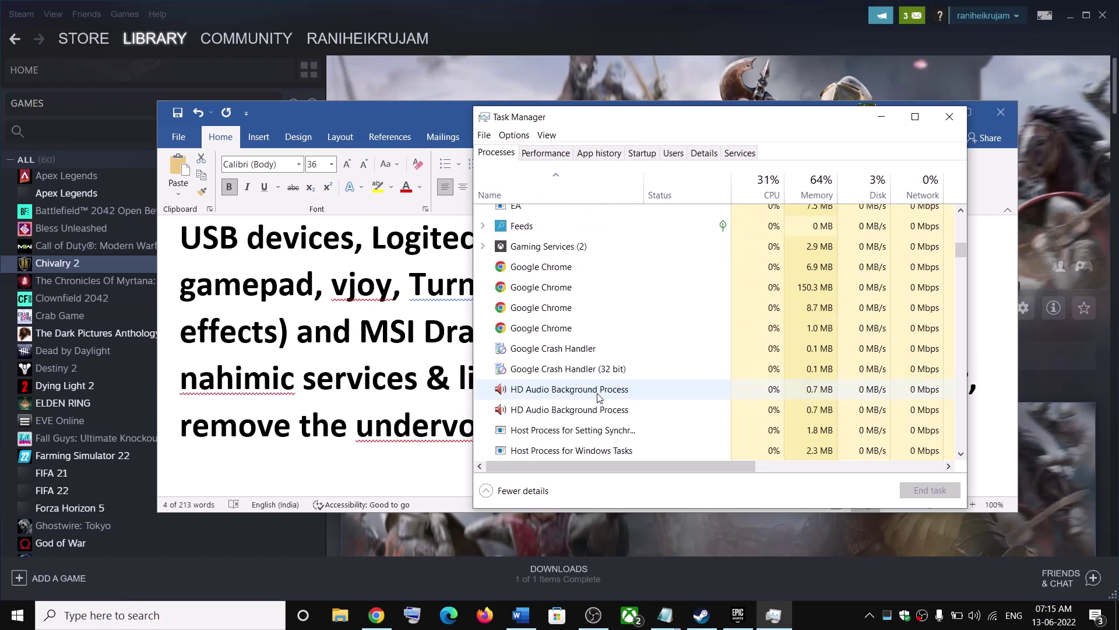
pyautogui.click(306, 382)
pyautogui.moveTo(180, 378); pyautogui.dragTo(292, 374)
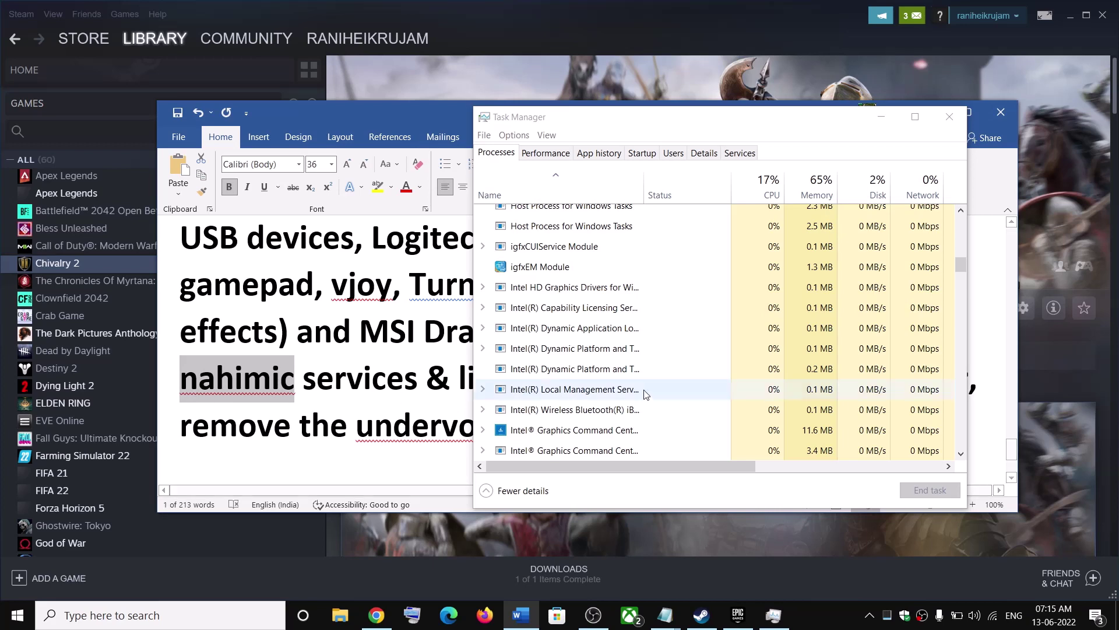
pyautogui.scroll(-1, 645, 392)
pyautogui.click(560, 381)
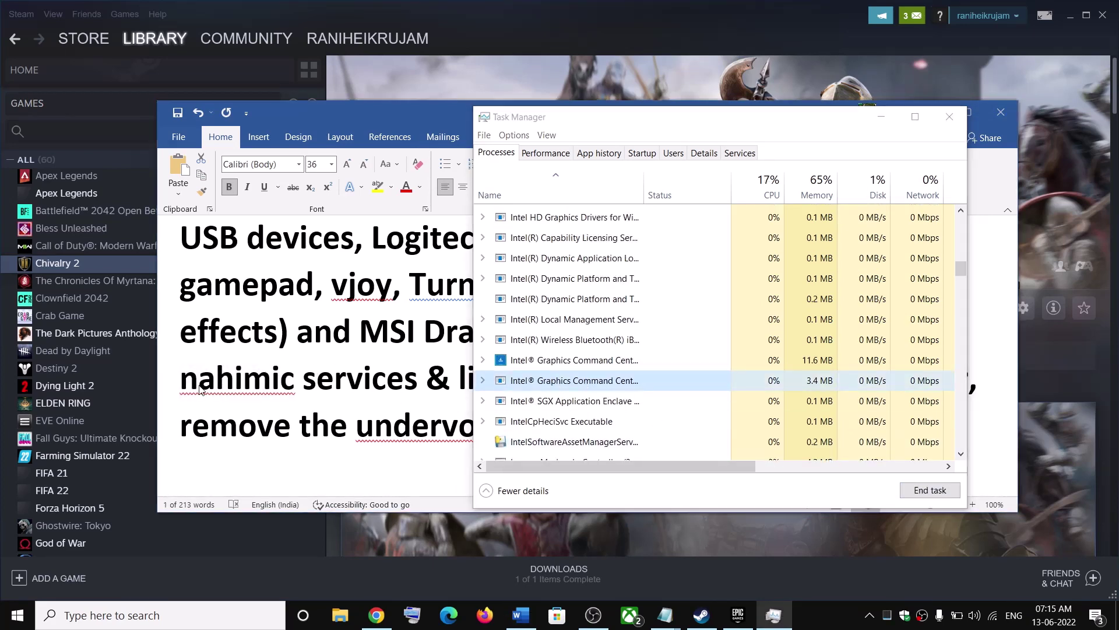
pyautogui.doubleClick(266, 382)
pyautogui.click(606, 382)
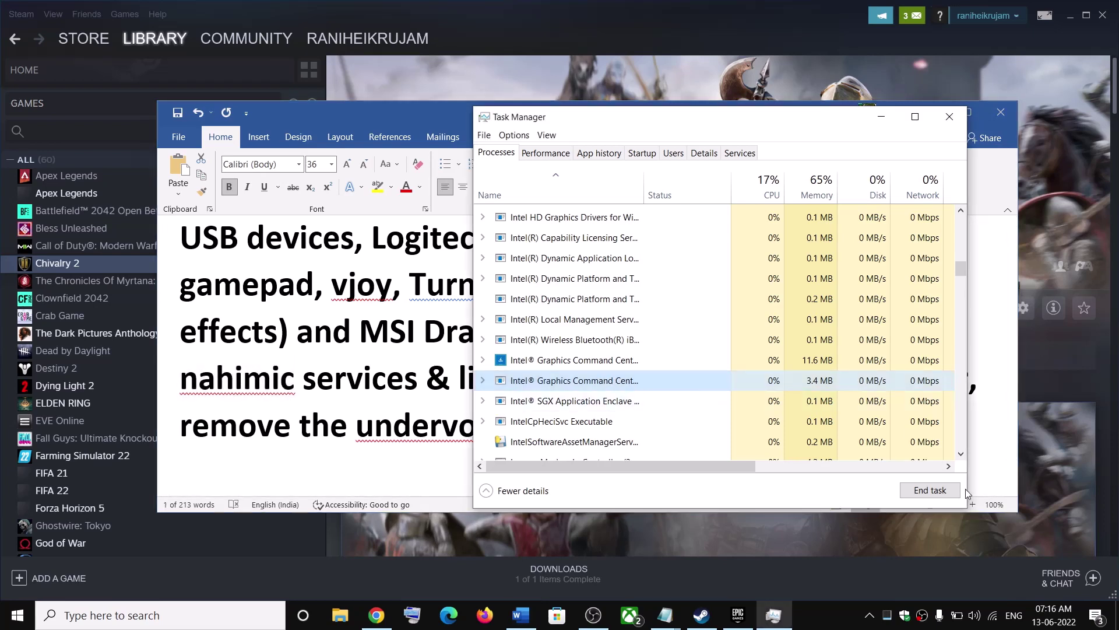
pyautogui.click(930, 490)
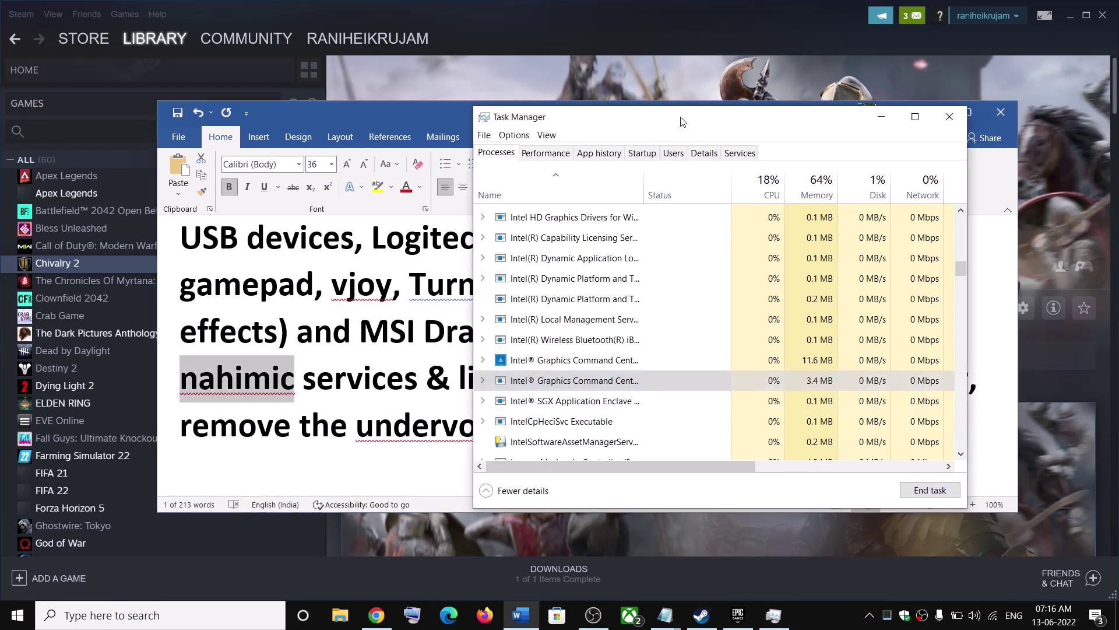
pyautogui.moveTo(677, 120); pyautogui.dragTo(833, 148)
pyautogui.moveTo(488, 116); pyautogui.dragTo(407, 115)
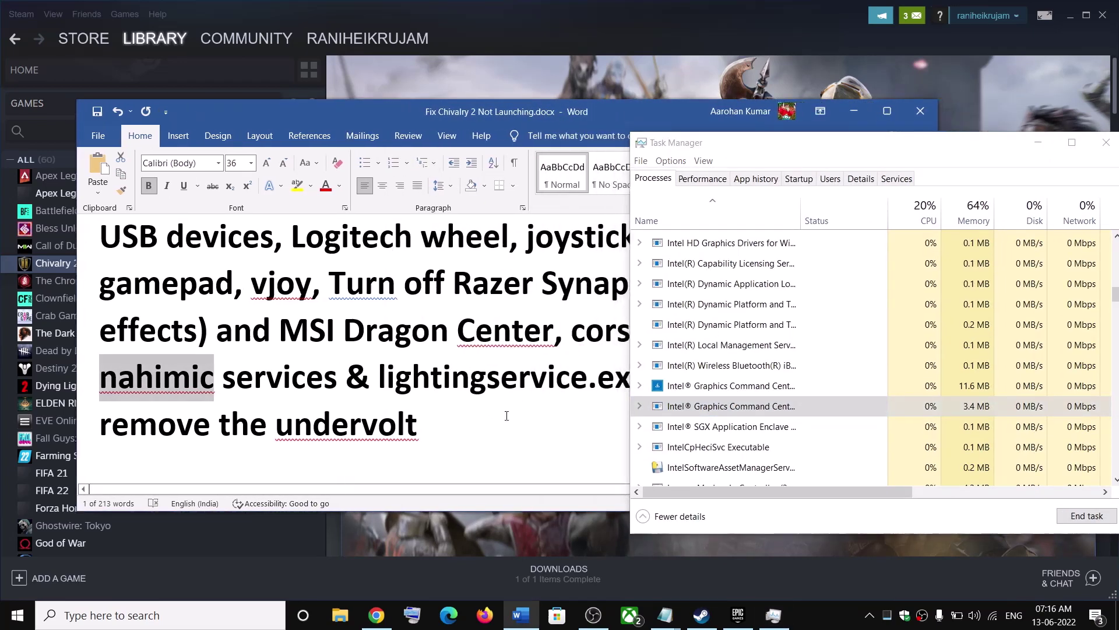
pyautogui.moveTo(382, 375); pyautogui.dragTo(588, 379)
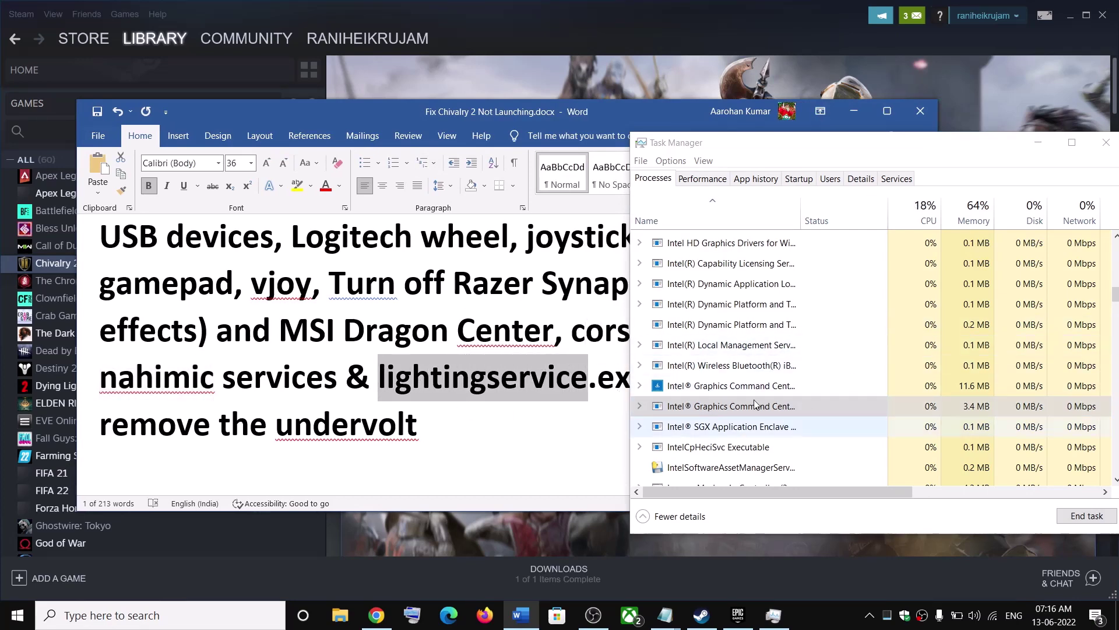
pyautogui.click(758, 345)
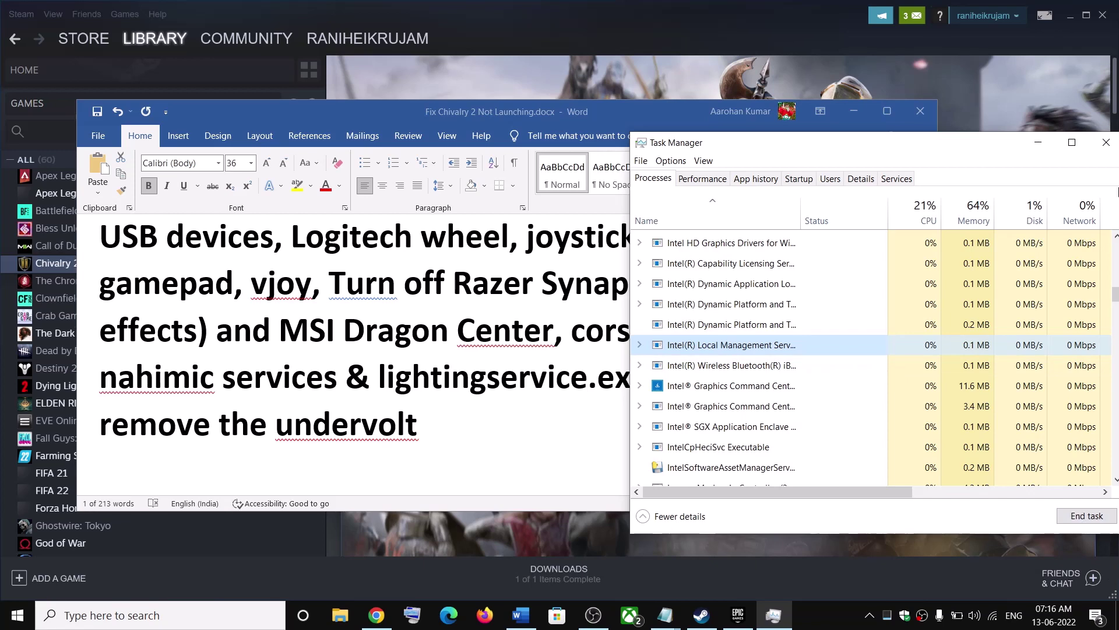
pyautogui.click(1109, 143)
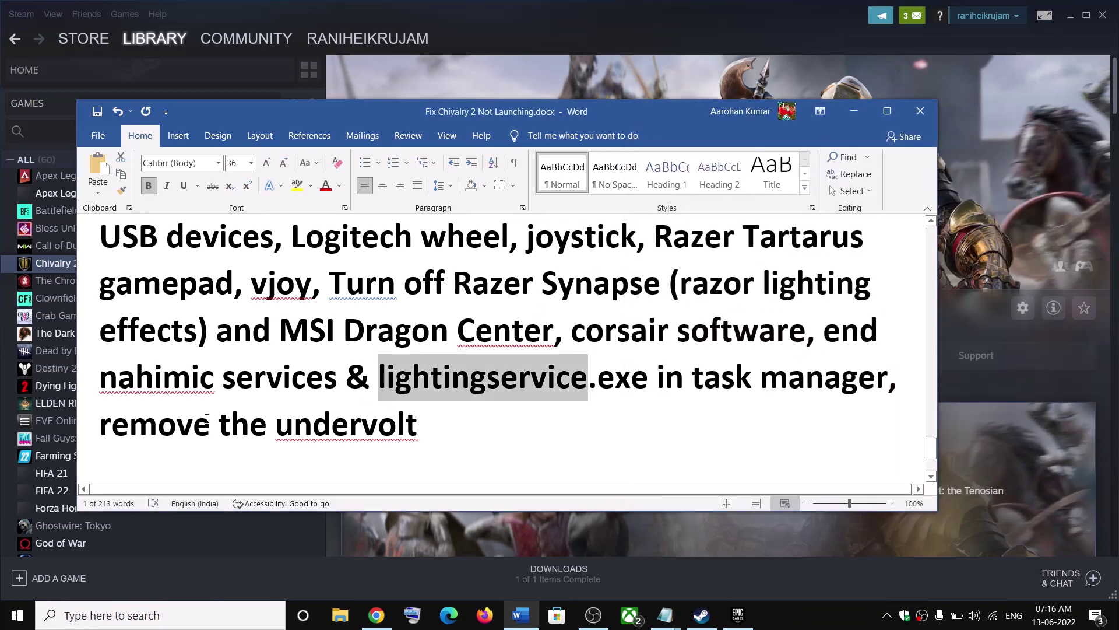
# Highlight Step 15's reinstall instruction, minimize Word, and right-click Chivalry 2 in Steam.
pyautogui.moveTo(117, 426)
pyautogui.mouseDown()
pyautogui.moveTo(418, 431)
pyautogui.moveTo(98, 431)
pyautogui.mouseUp()
pyautogui.click(270, 432)
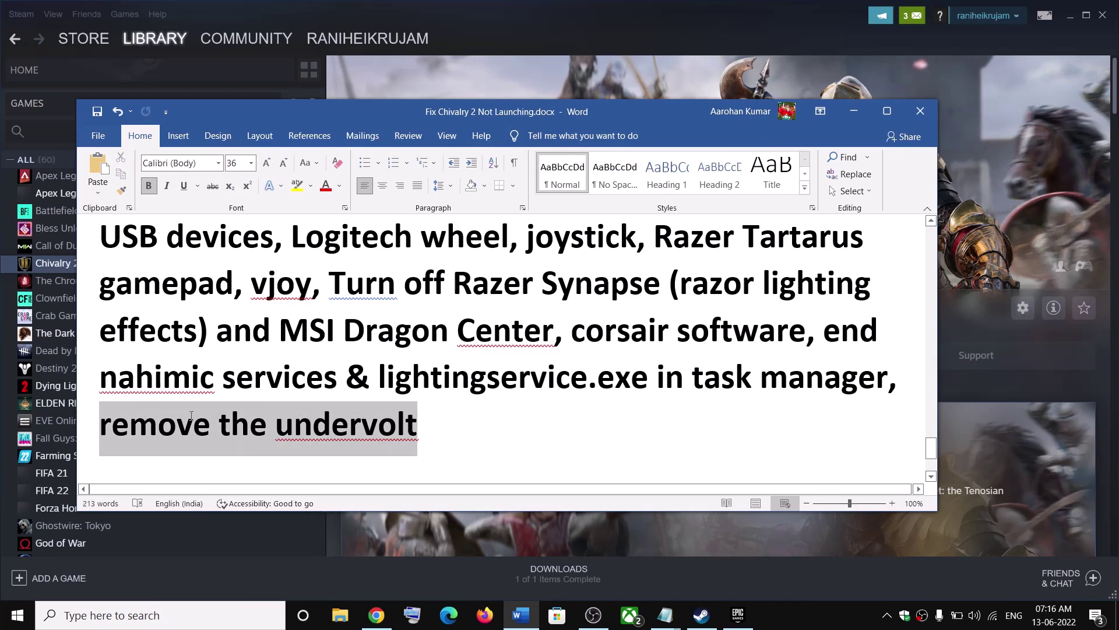
pyautogui.click(516, 305)
pyautogui.scroll(-3, 507, 338)
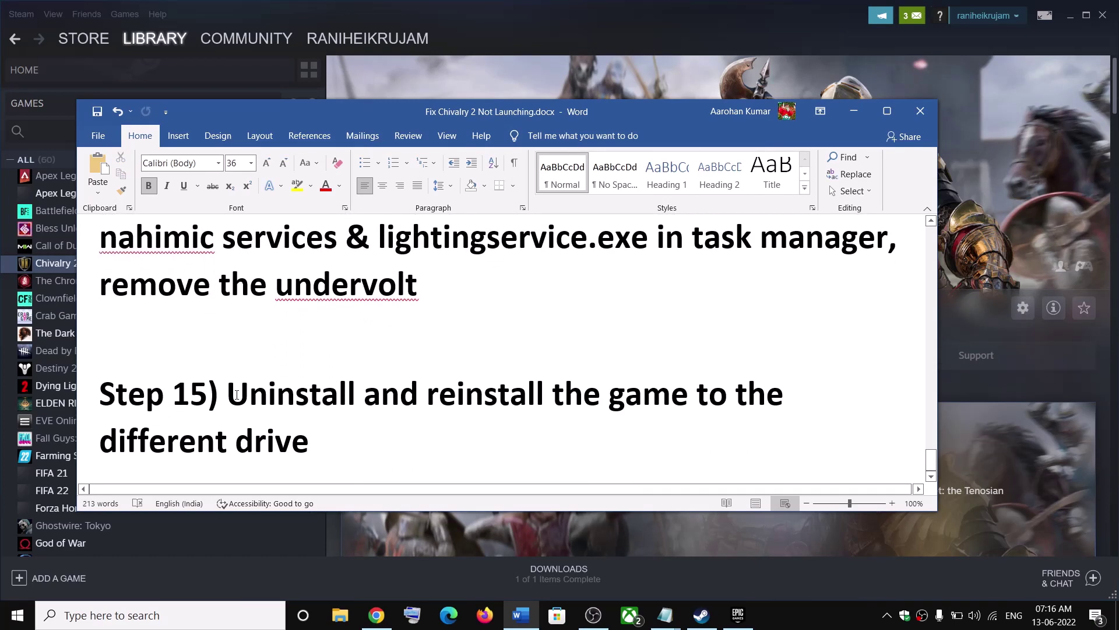
pyautogui.moveTo(236, 395); pyautogui.dragTo(470, 422)
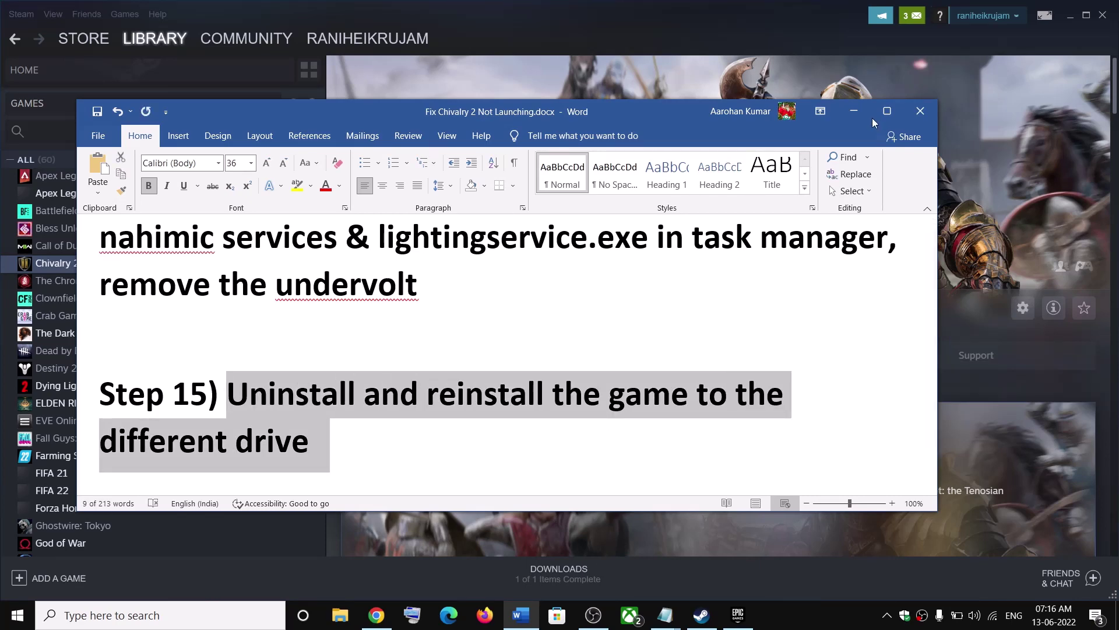
pyautogui.click(854, 110)
pyautogui.rightClick(93, 261)
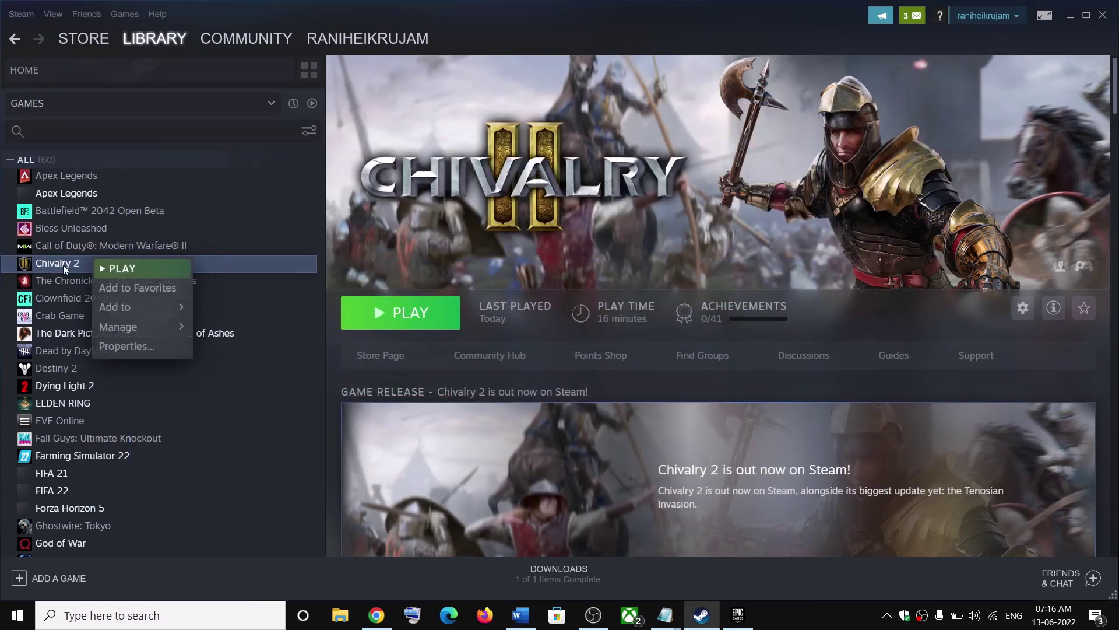
# Check Chivalry 2's Manage > Uninstall option in Steam, then dismiss the menu without uninstalling.
pyautogui.rightClick(221, 266)
pyautogui.moveTo(249, 337)
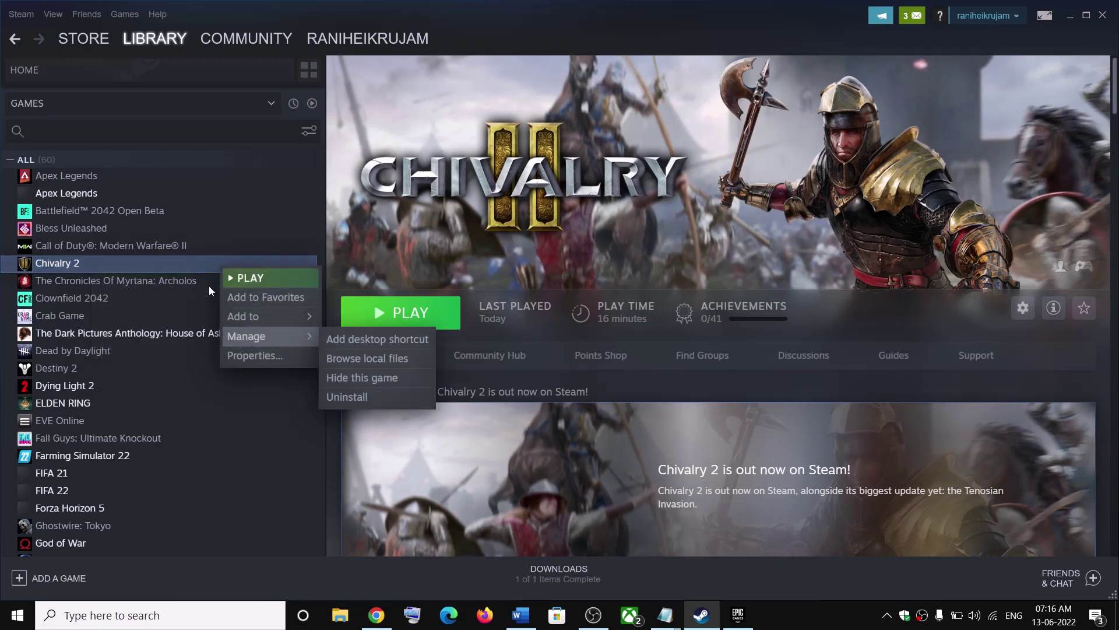
pyautogui.click(124, 264)
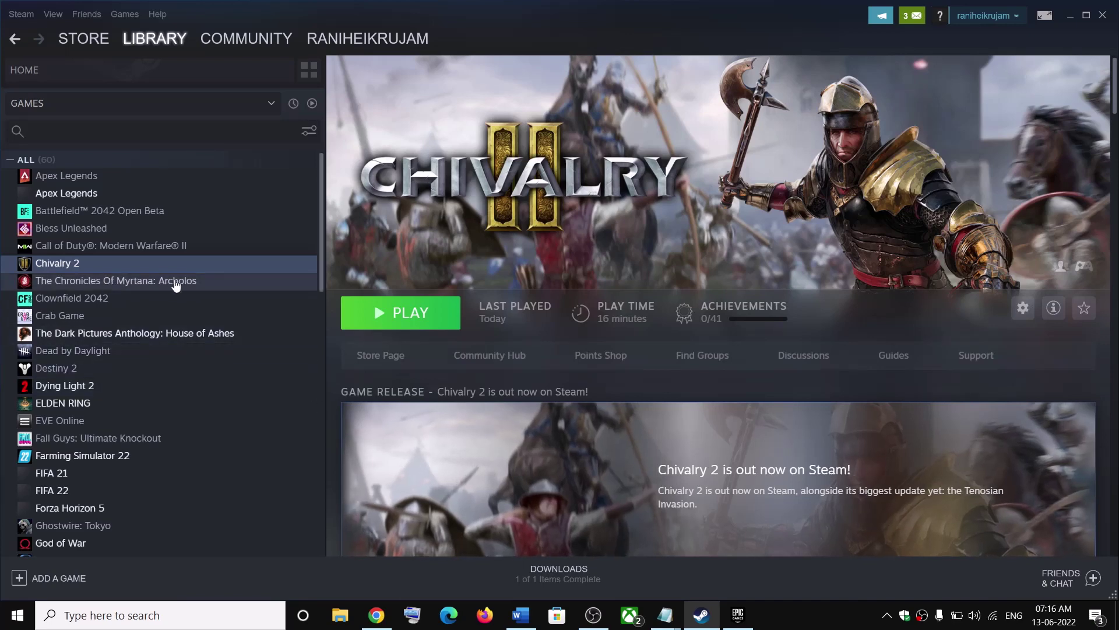
# Look at the Start menu's power options, close them, and return to the Word checklist.
pyautogui.click(17, 615)
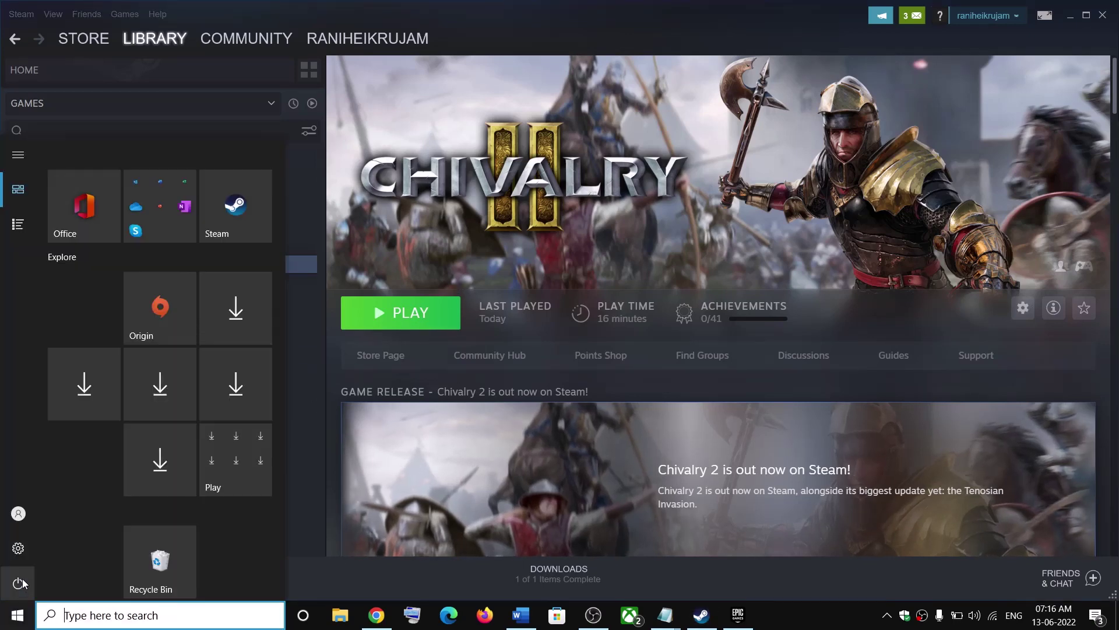
pyautogui.click(18, 583)
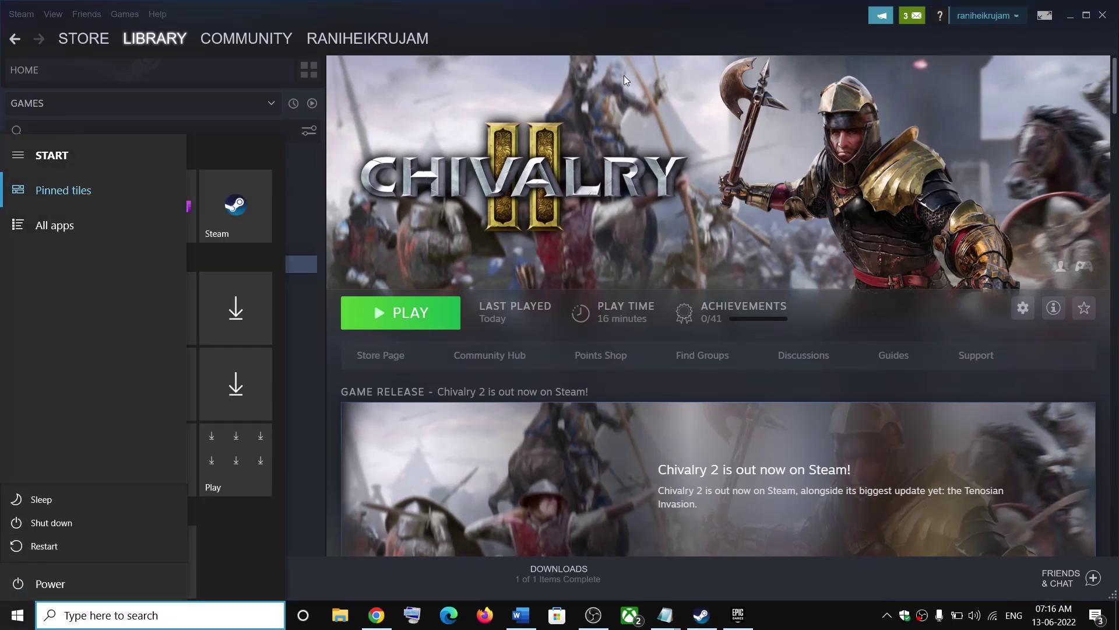
pyautogui.press('Escape')
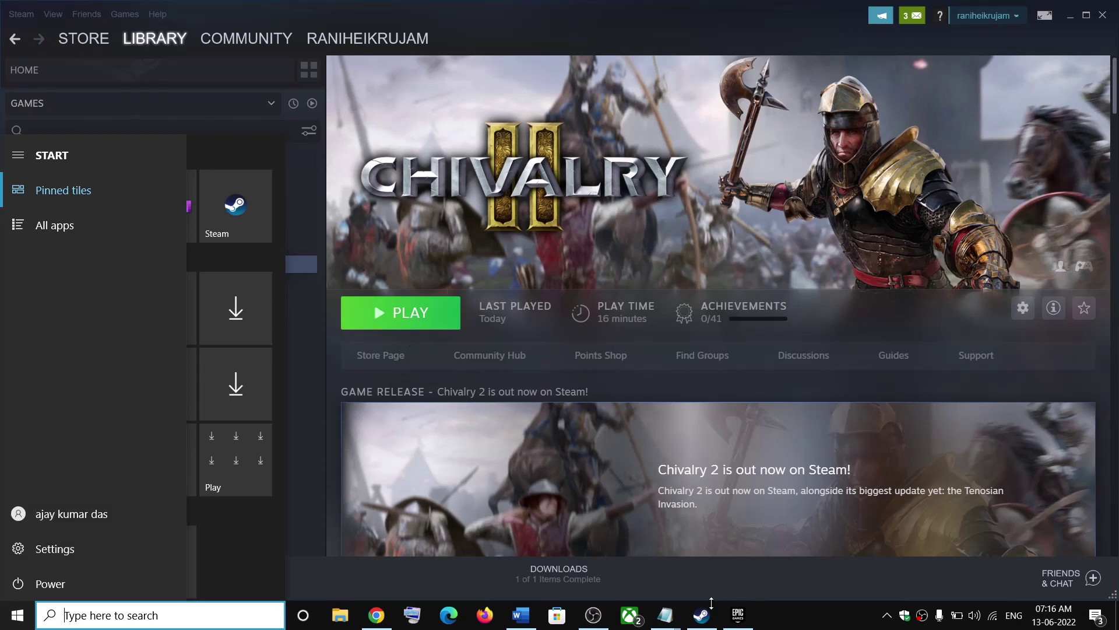
pyautogui.click(520, 615)
pyautogui.click(392, 429)
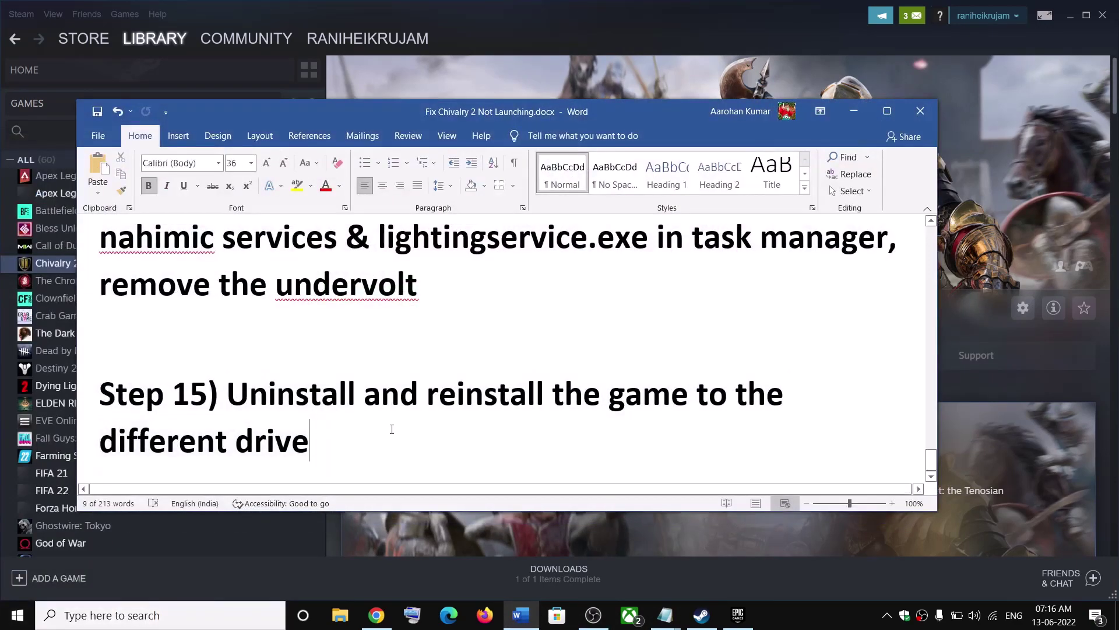
# Highlight 'to the different drive' in Step 15 and minimize Word to reveal Steam.
pyautogui.moveTo(100, 442); pyautogui.dragTo(385, 438)
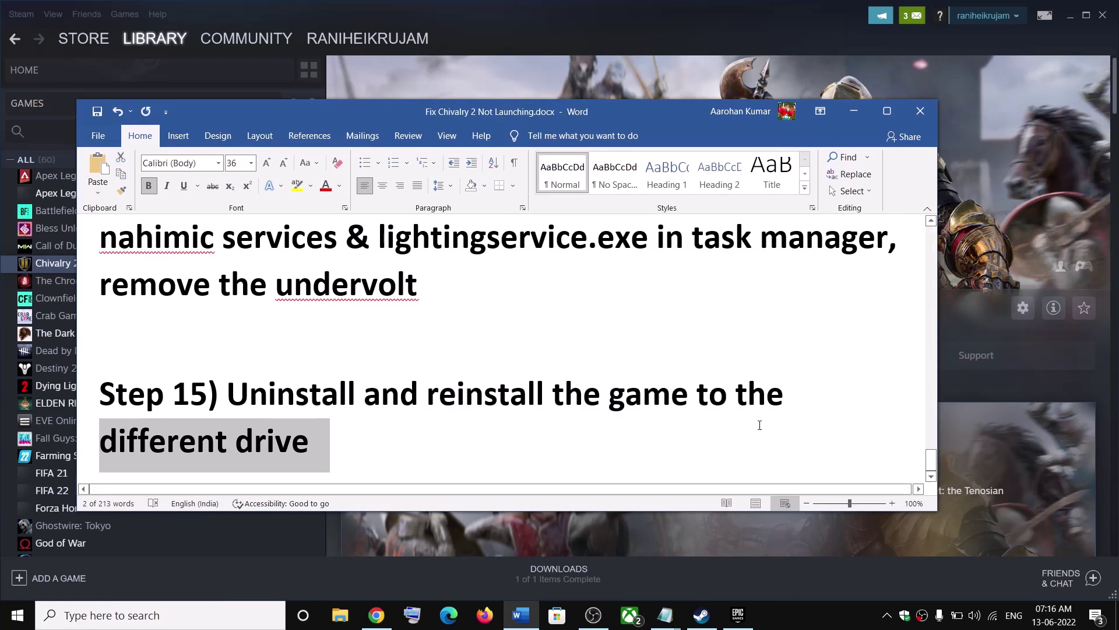
pyautogui.keyDown('shift'); pyautogui.click(699, 401); pyautogui.keyUp('shift')
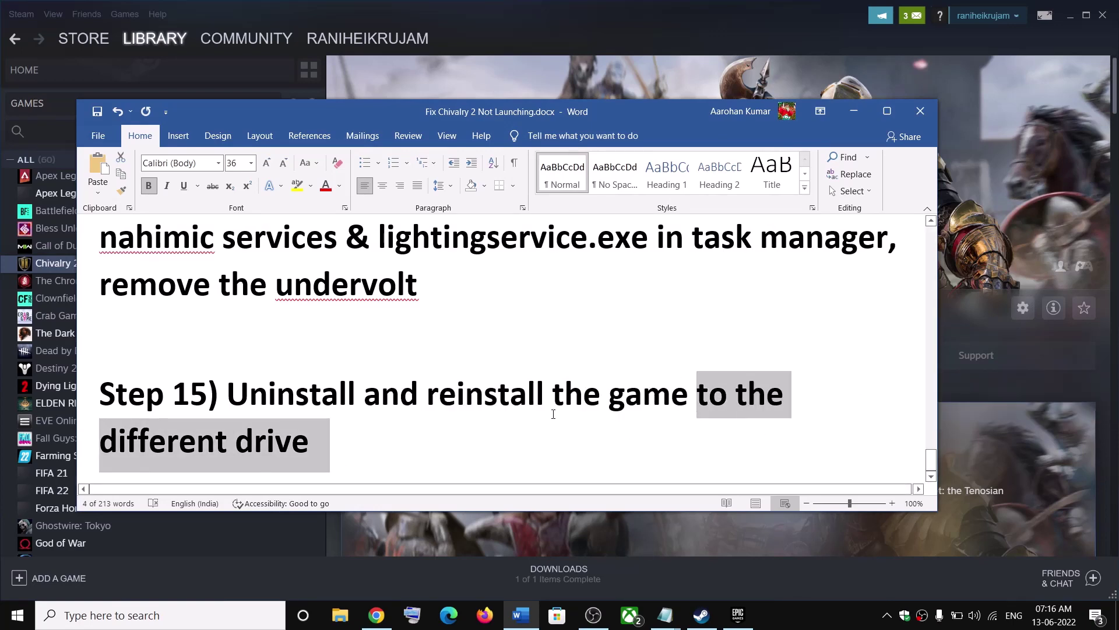
pyautogui.click(854, 112)
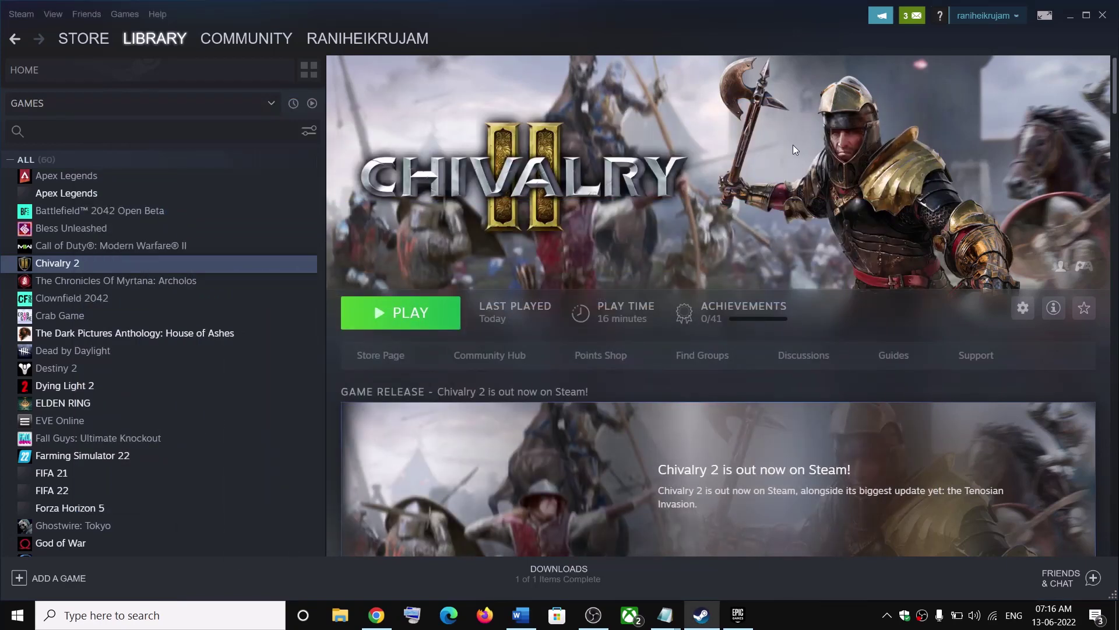